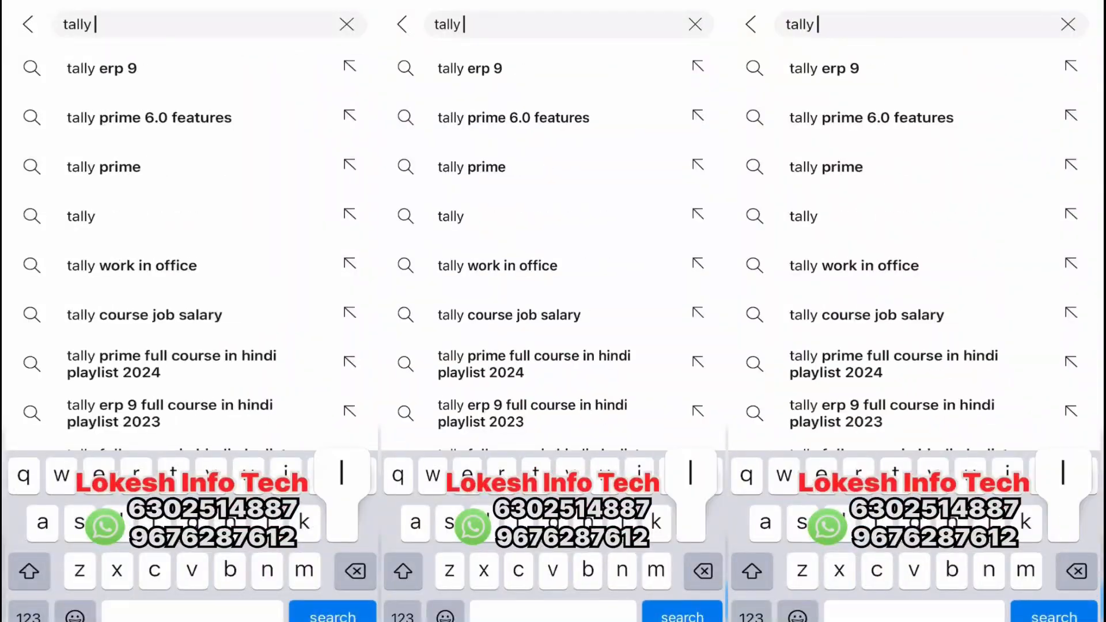
Step: Search YouTube for 'tally lokesh' and scroll the results to the TALLY LOKESH channel
key(Return)
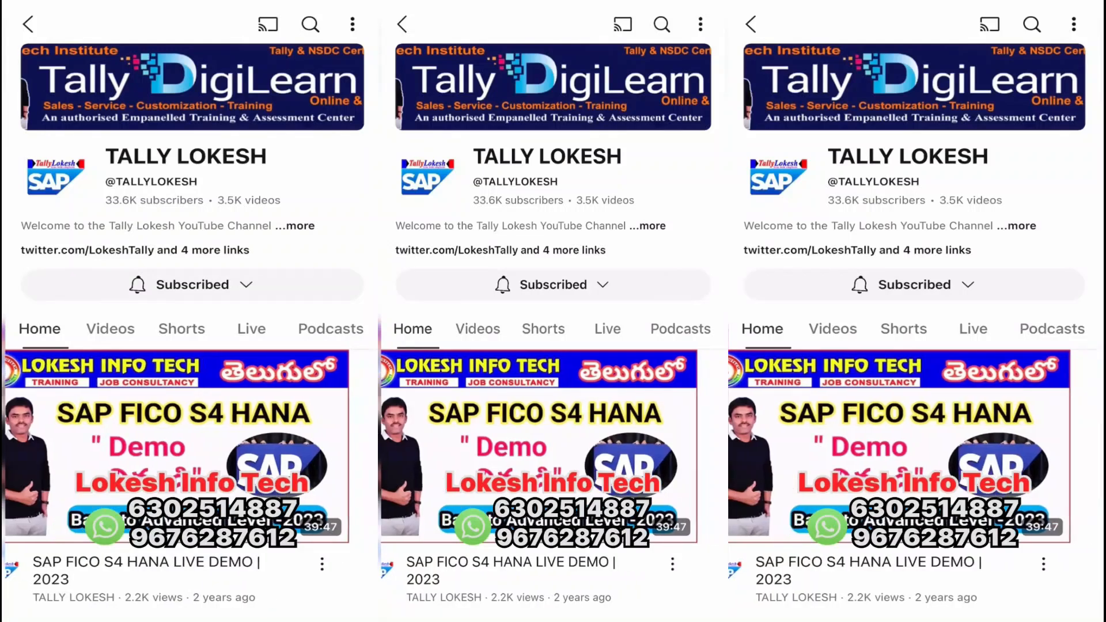
scroll(553, 311, down, 10)
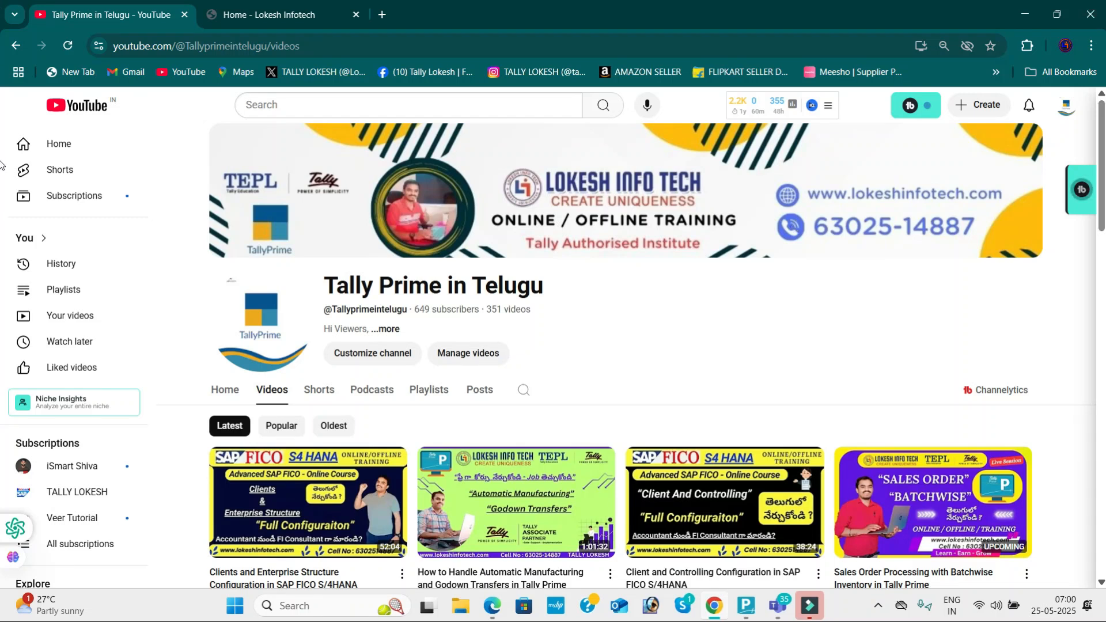
scroll(1103, 154, down, 3)
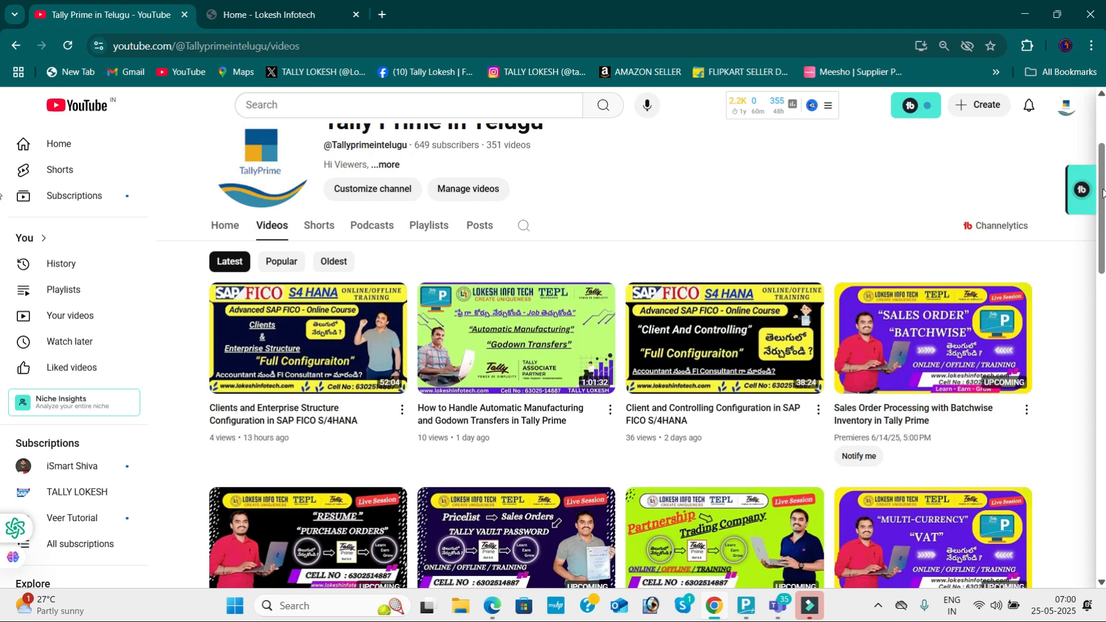
scroll(0, 196, down, 3)
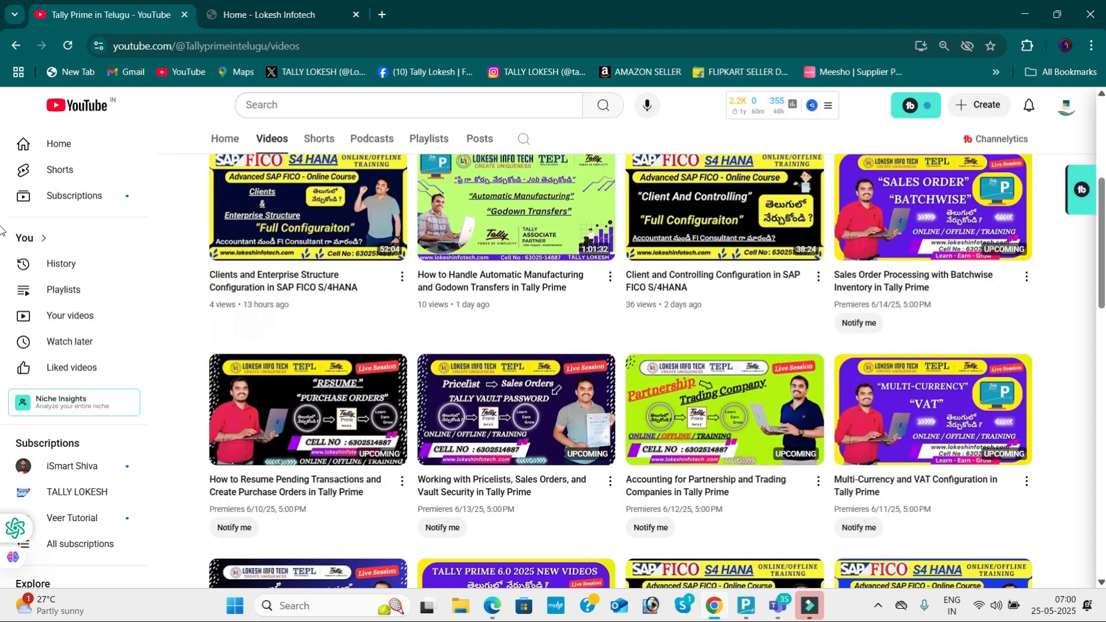
scroll(2, 234, down, 1)
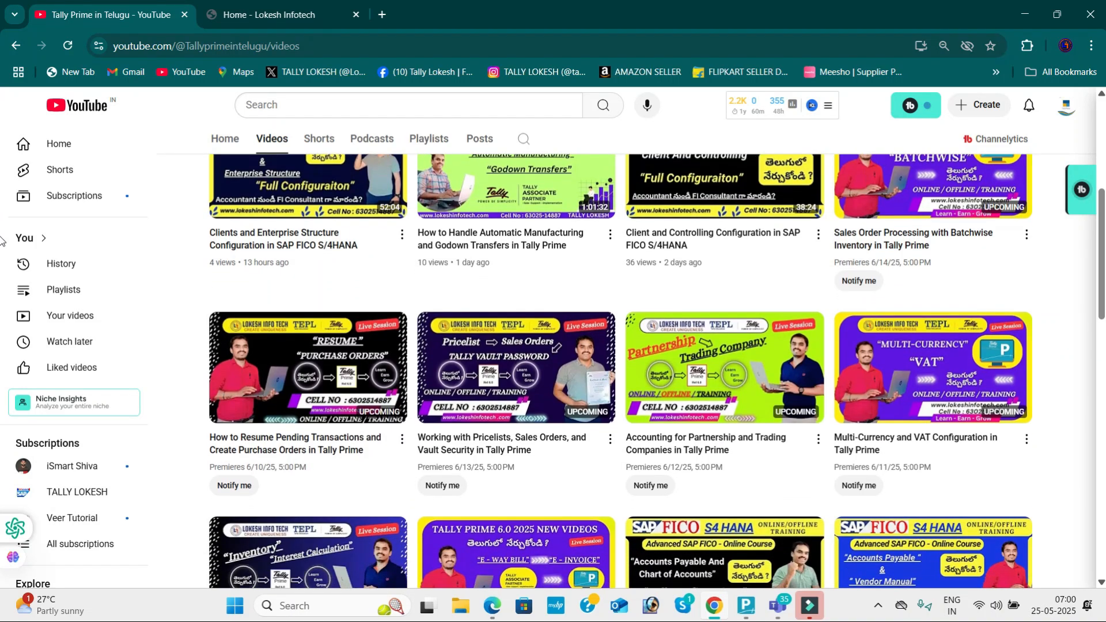
scroll(2, 239, up, 1)
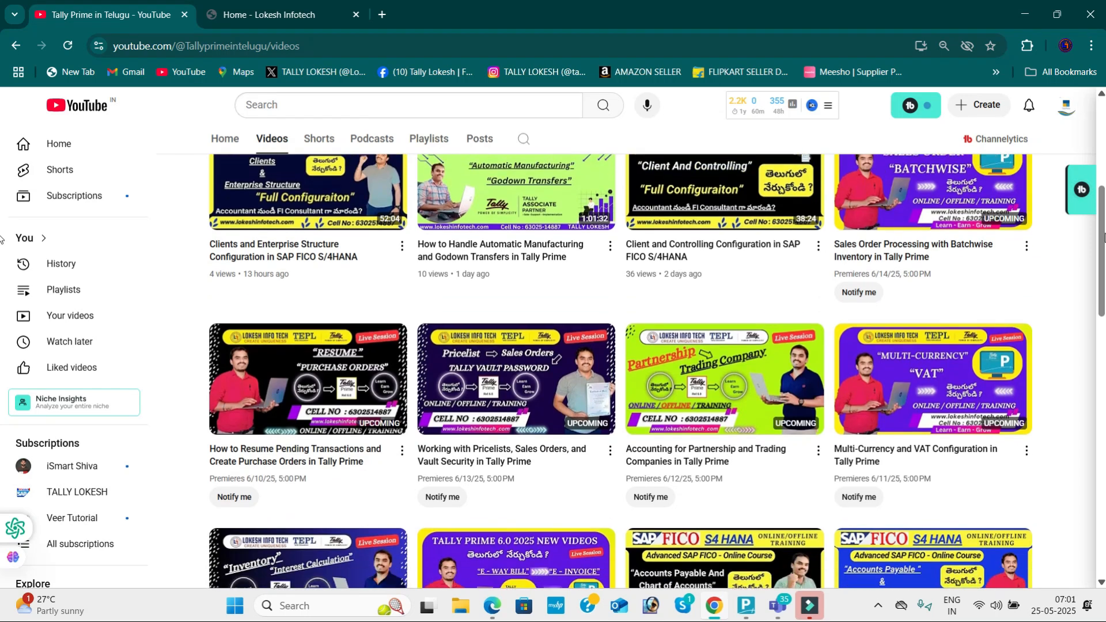
scroll(2, 239, down, 2)
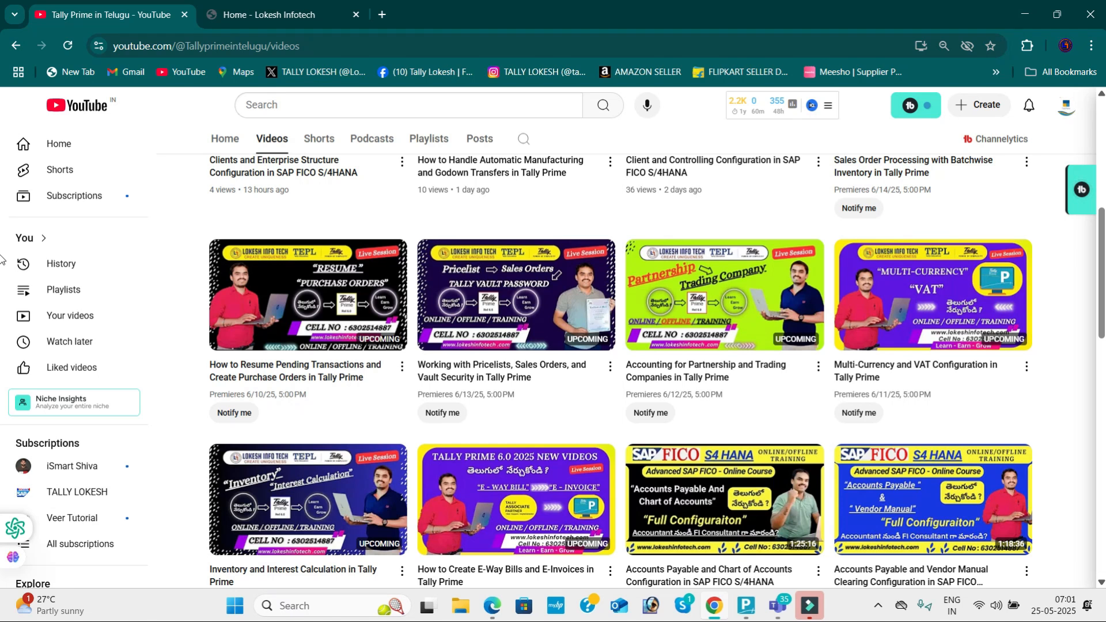
scroll(2, 276, down, 3)
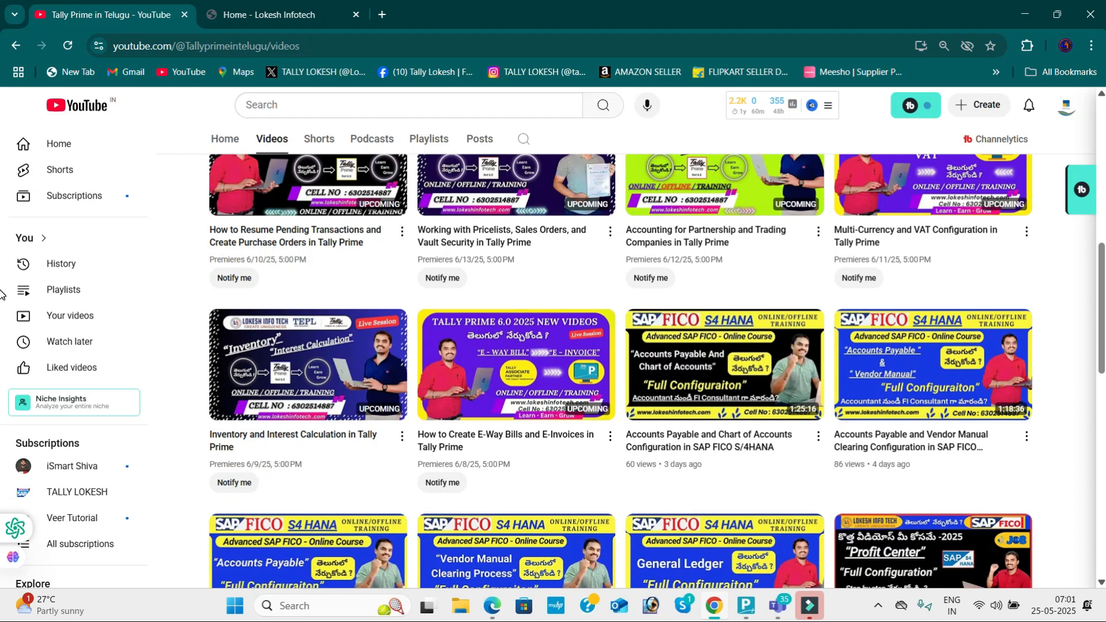
scroll(2, 297, down, 3)
scroll(2, 300, down, 1)
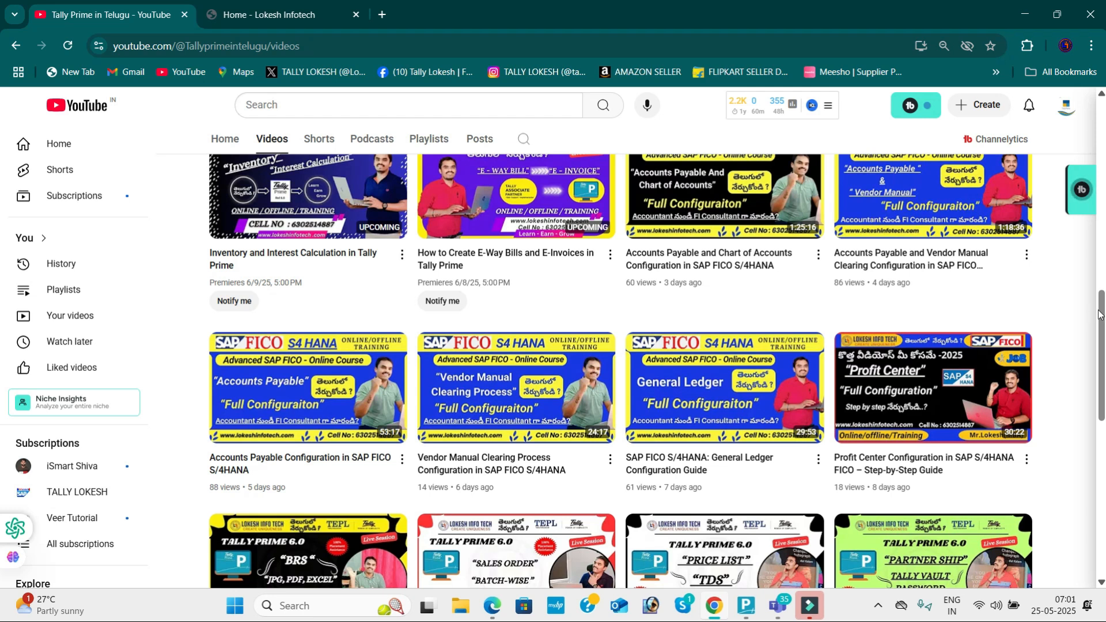
scroll(0, 335, down, 2)
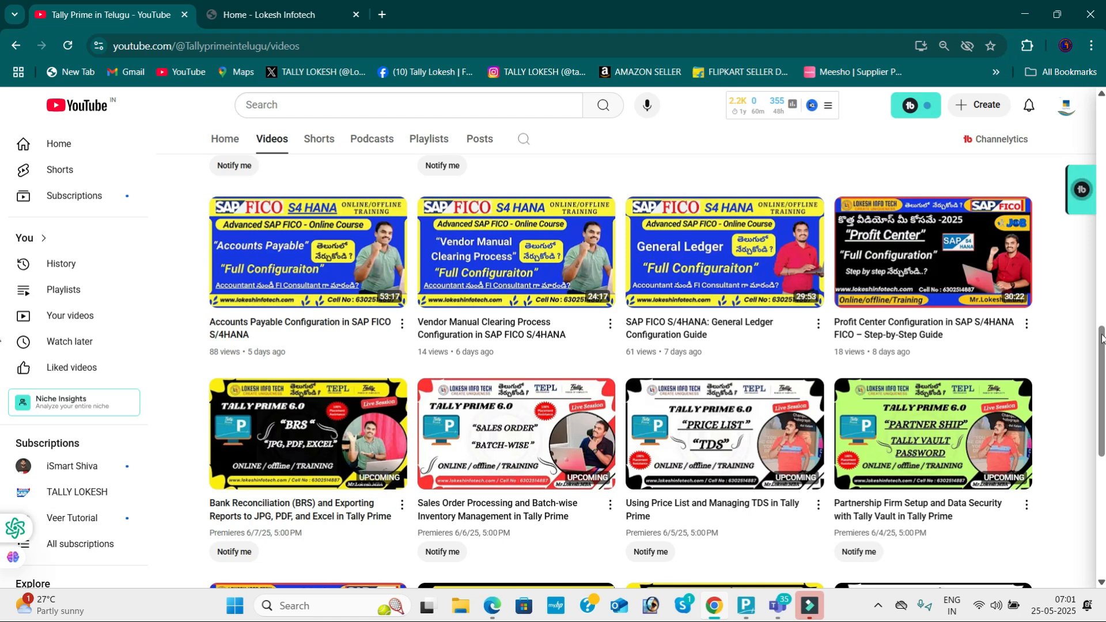
scroll(1102, 339, down, 2)
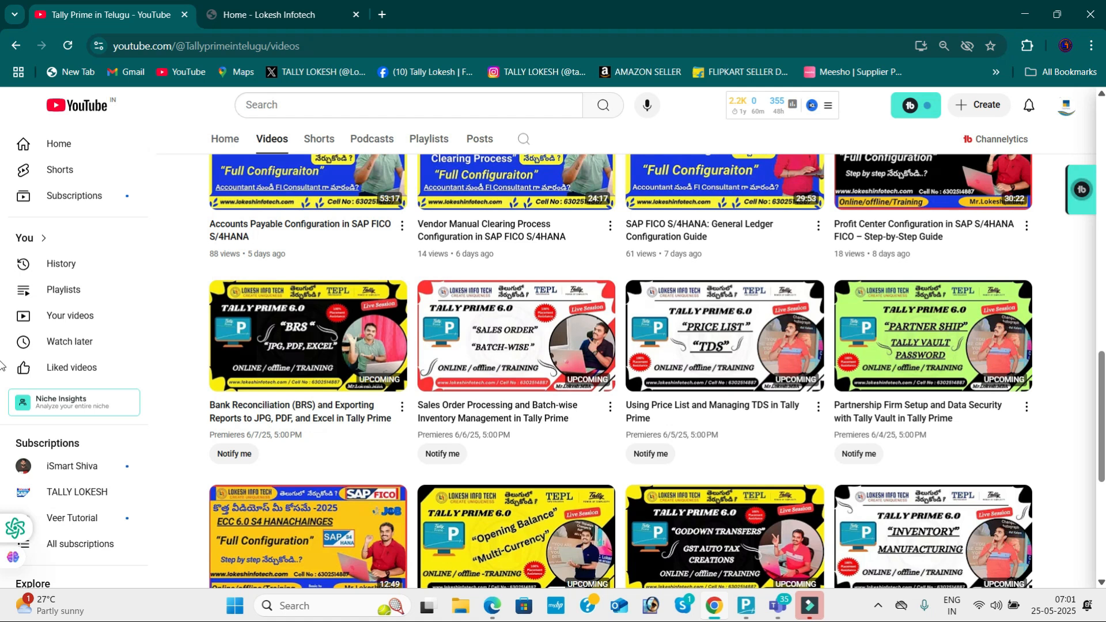
drag(1101, 369, 1101, 114)
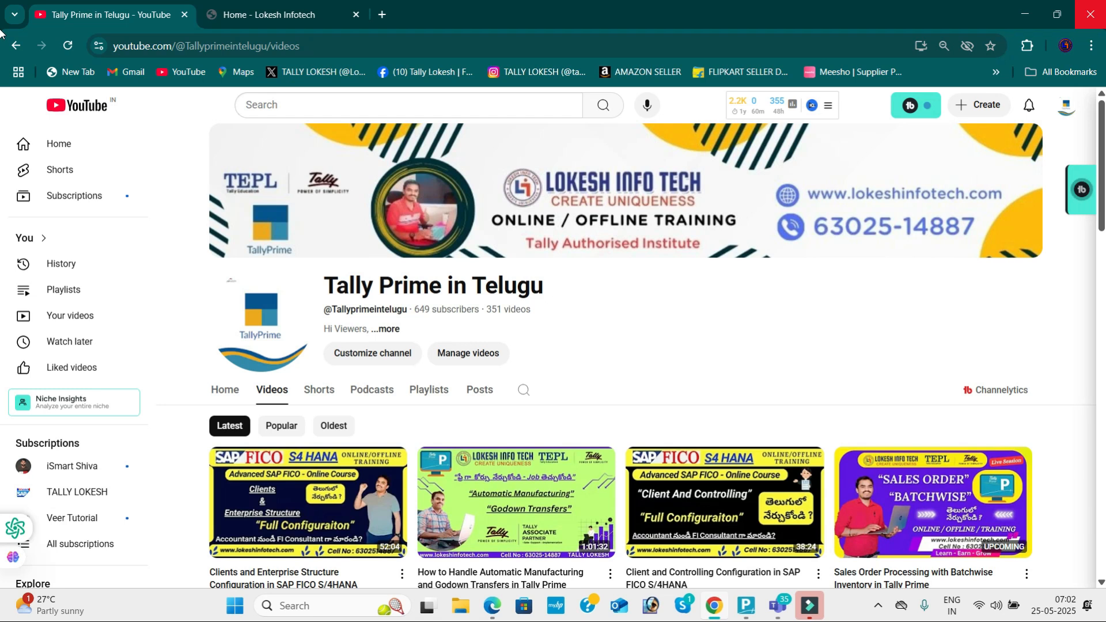
mouse_move(740, 589)
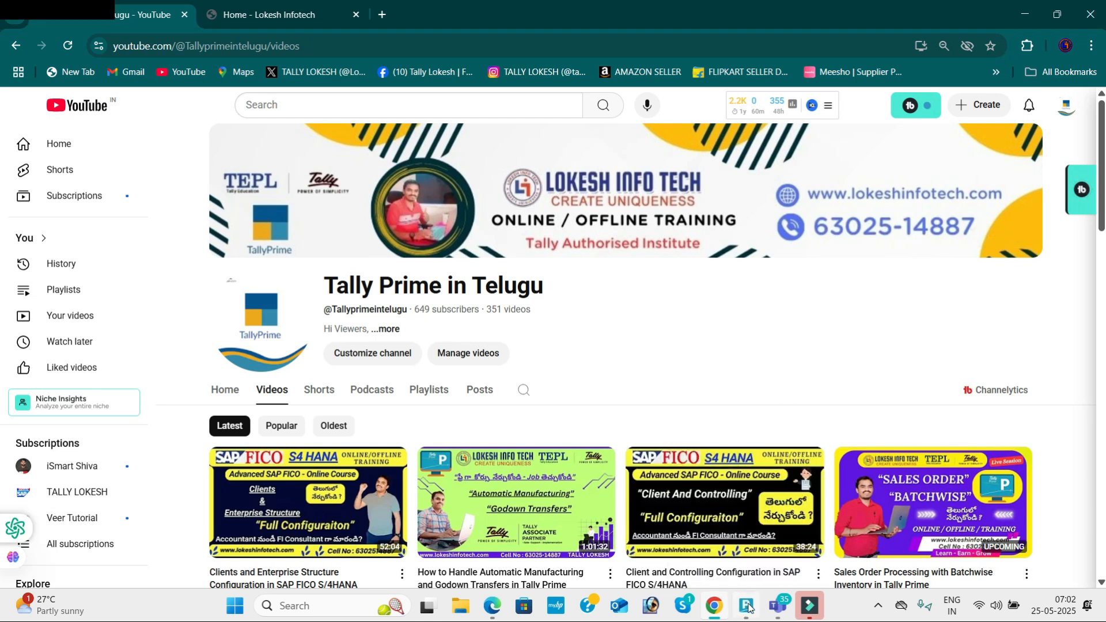
Step: Create the company Brs 25 with state Andhra Pradesh and save its details
click(747, 606)
key(Up)
key(Up)
key(Up)
key(Up)
key(Up)
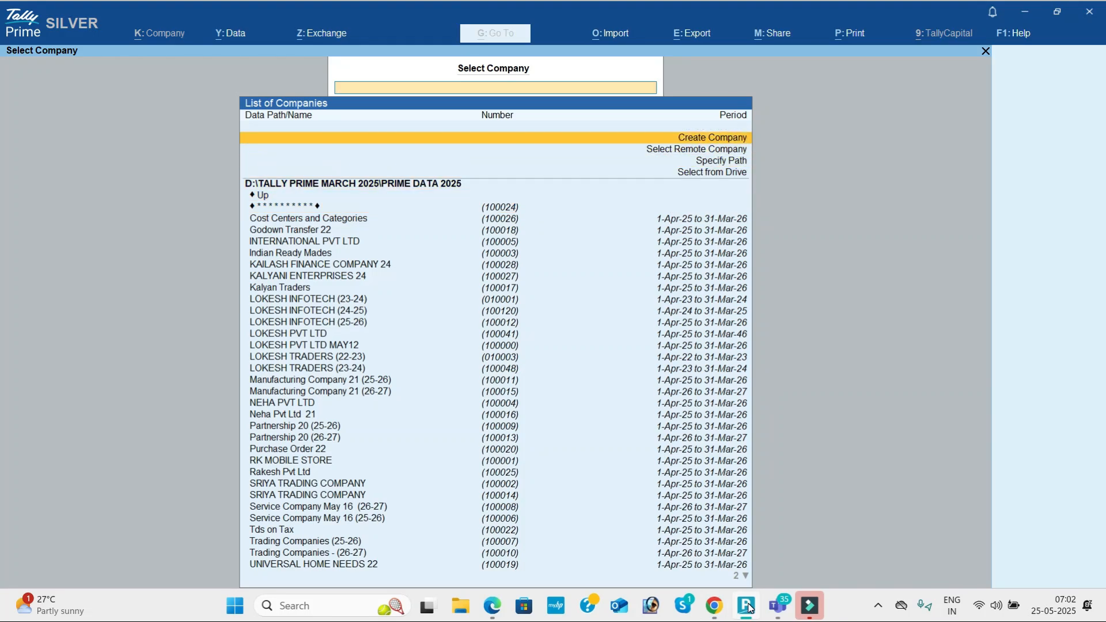
key(Return)
text(B)
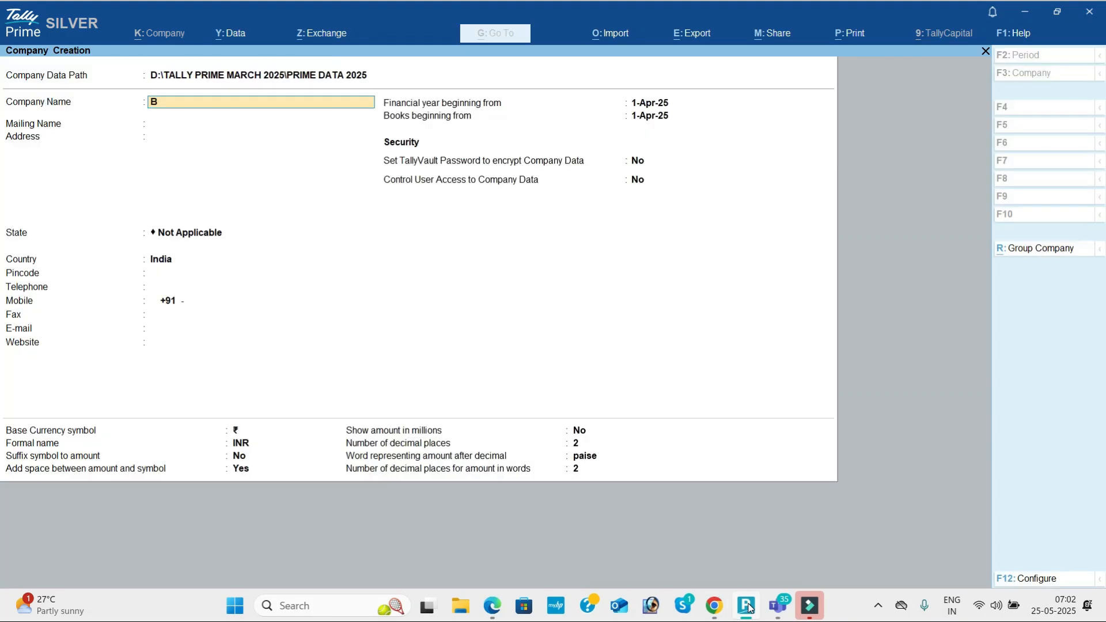
text(rs 25)
key(Return)
key(Return)
key(Return)
key(Down)
key(Down)
key(Return)
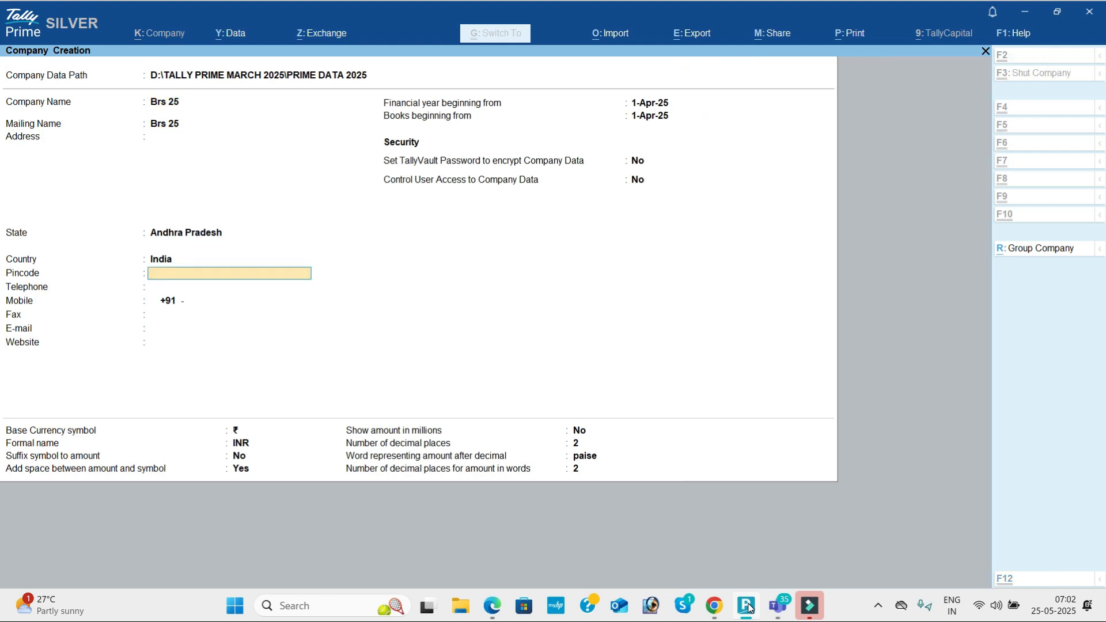
key(ctrl+a)
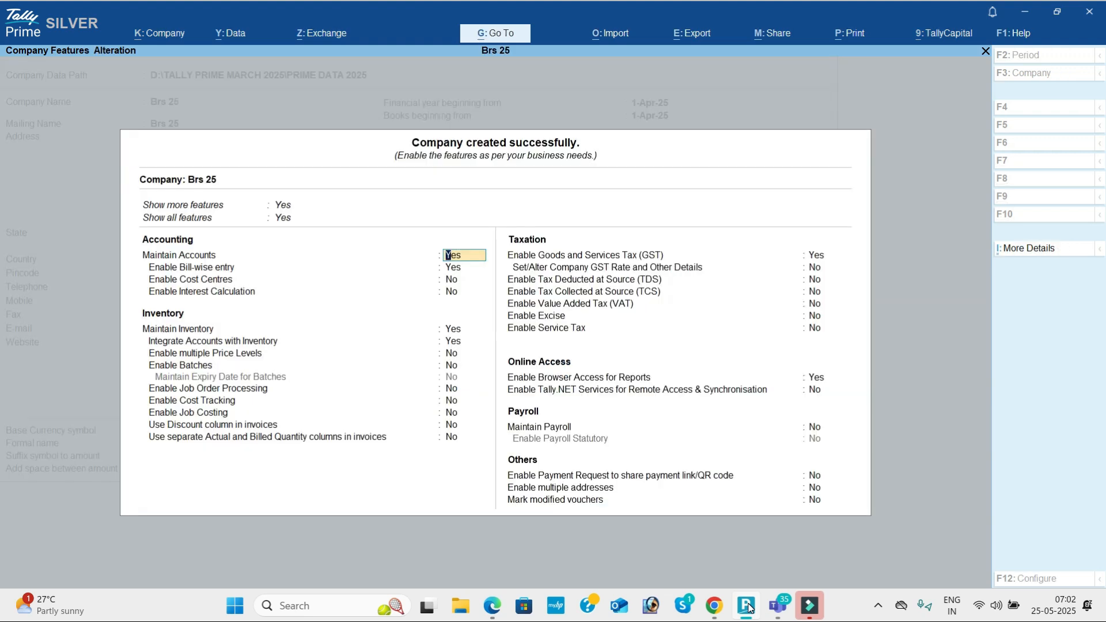
Step: Set Bill-wise entry, Inventory, GST and Browser Access to No and accept the features
key(Return)
text(n)
key(Return)
key(Return)
key(Return)
text(n)
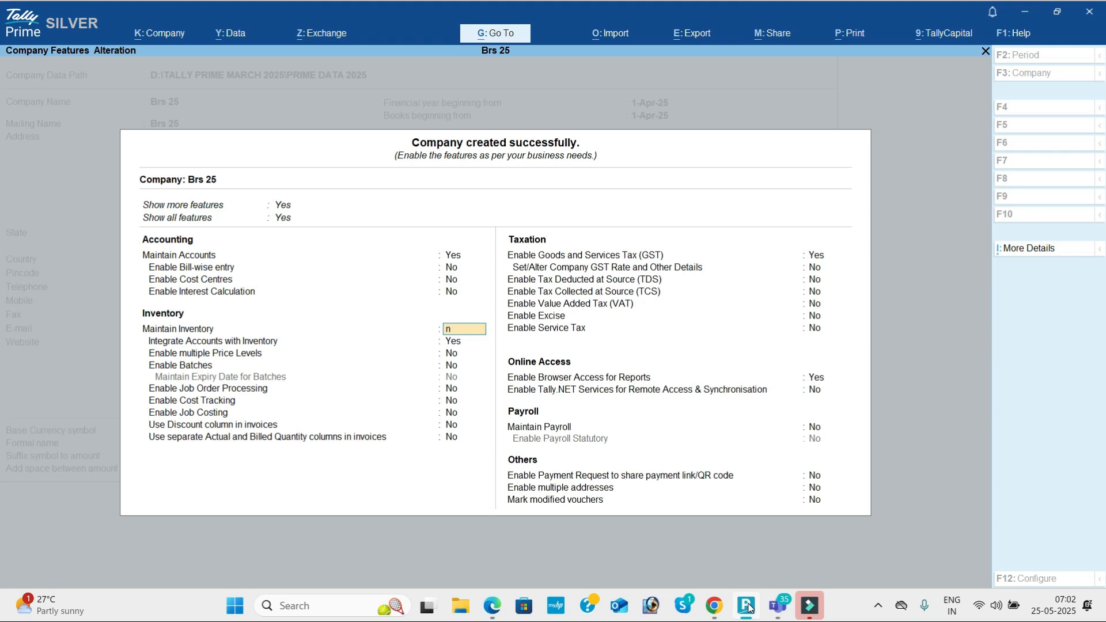
key(Return)
text(n)
key(Return)
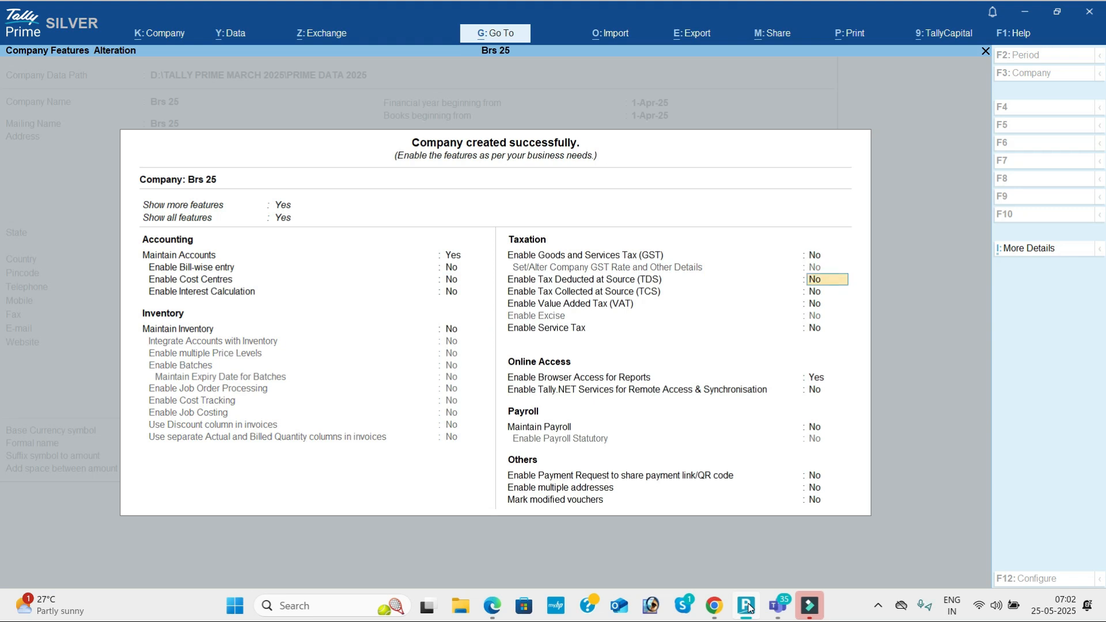
key(Return)
key(Return)
key(Return)
key(Return)
key(Return)
key(Up)
text(n)
key(Return)
key(Return)
key(Return)
key(Return)
key(Return)
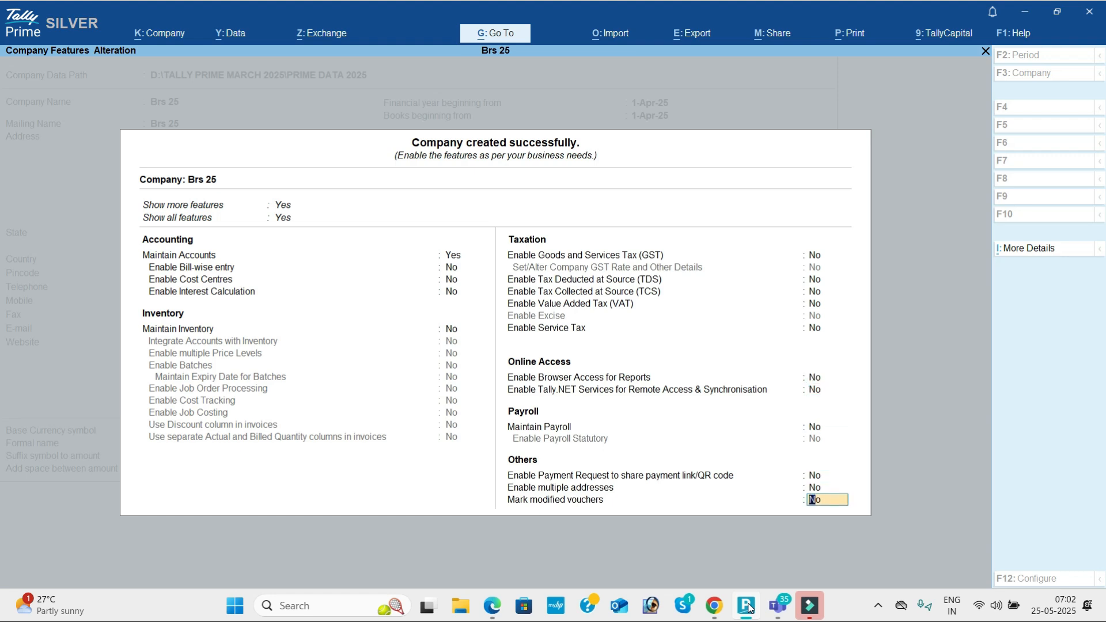
key(Return)
key(Return)
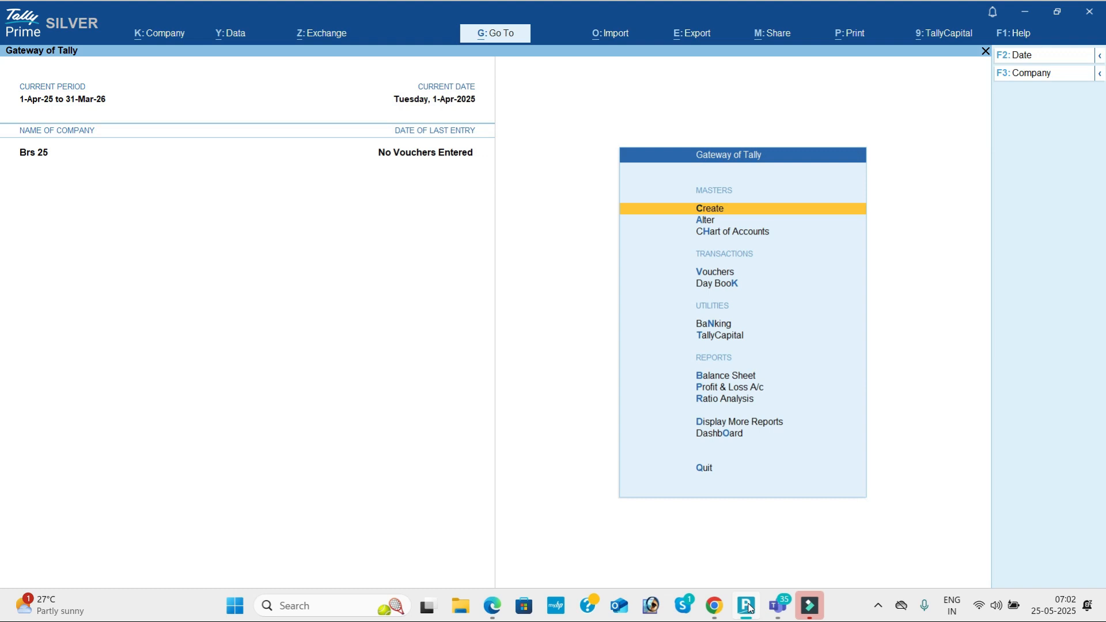
key(Down)
key(Down)
key(Down)
Step: Open voucher entry, then review Bank Reconciliation Problem 7 zoomed in the Edge PDF
key(Return)
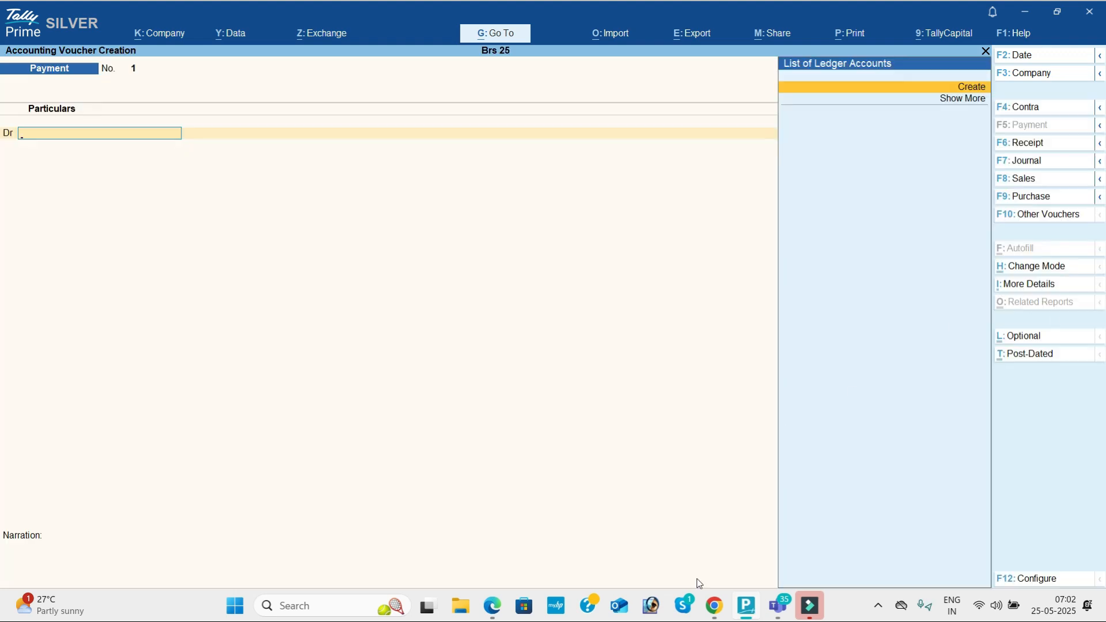
click(492, 605)
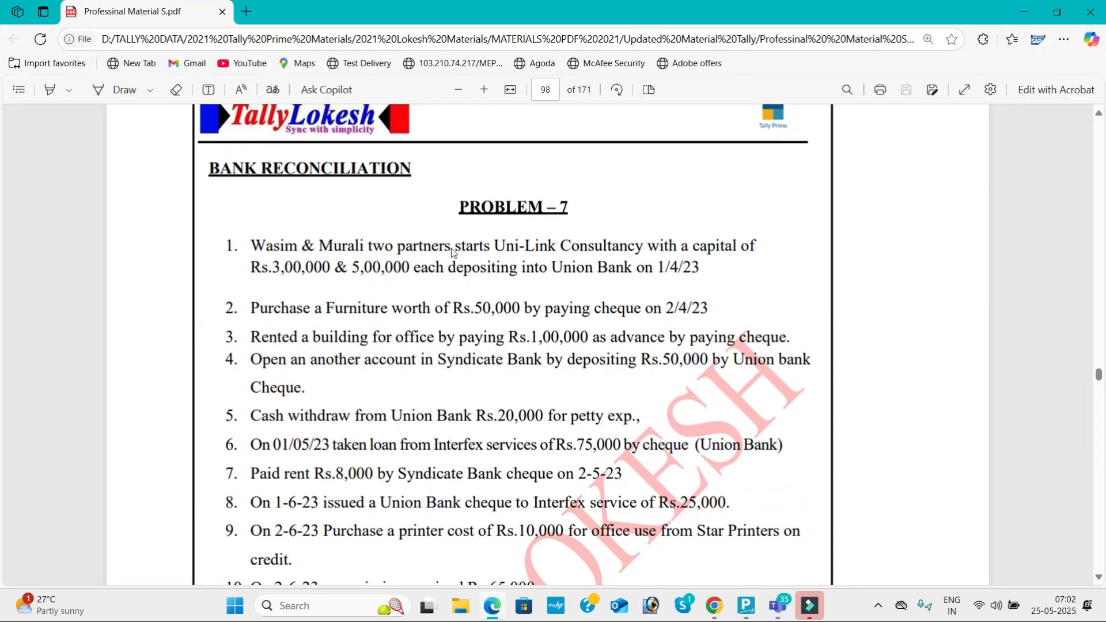
click(485, 91)
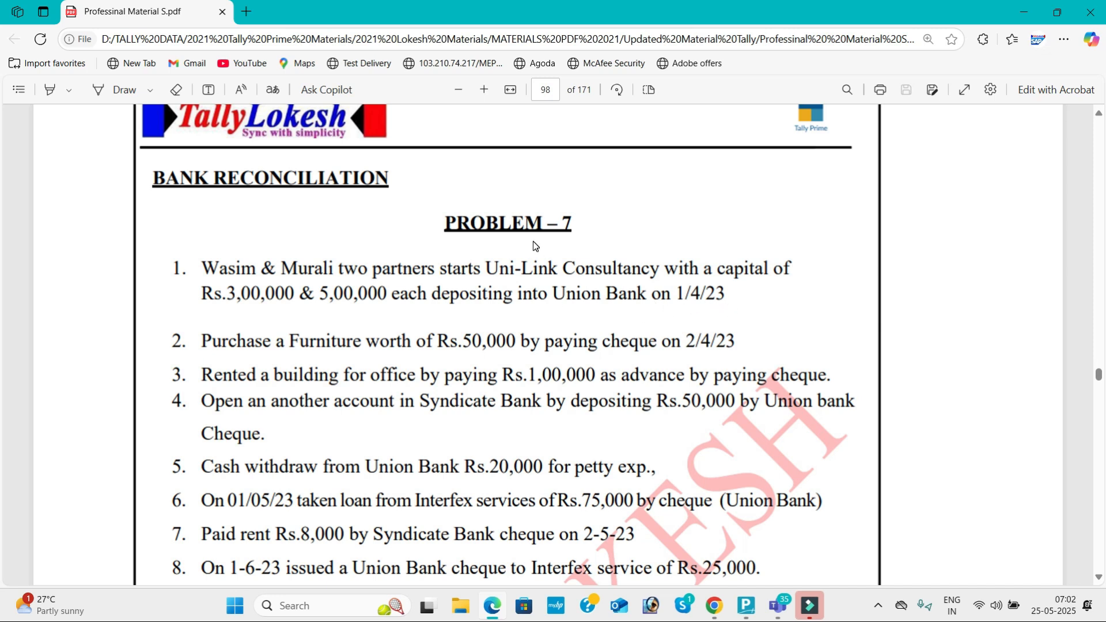
key(alt+Tab)
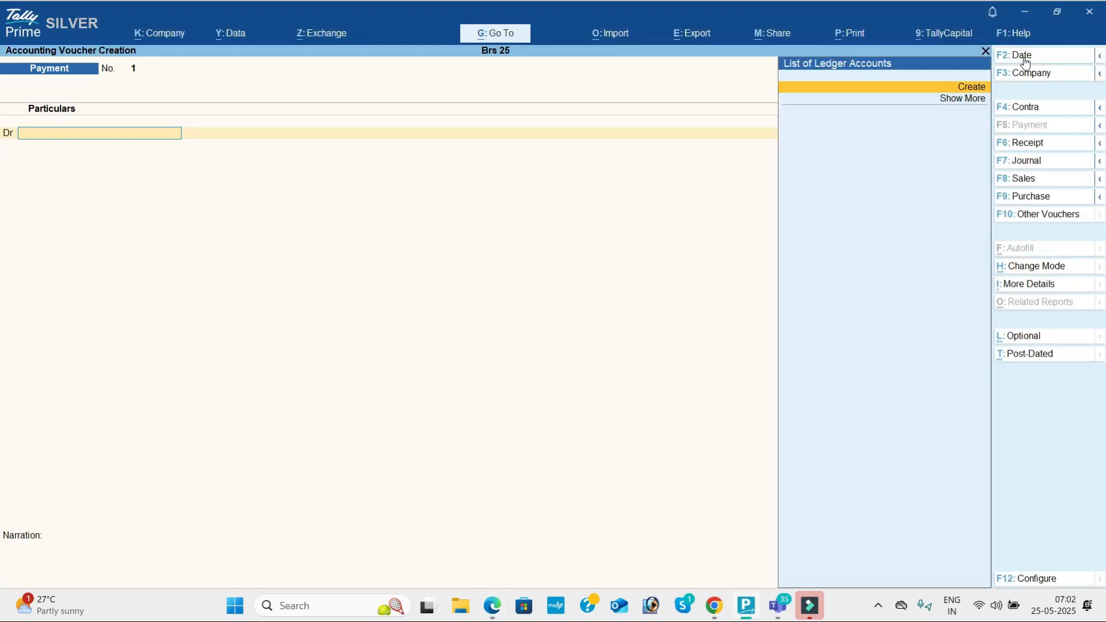
Step: Switch to a Receipt voucher dated 1-Apr-25
click(1047, 145)
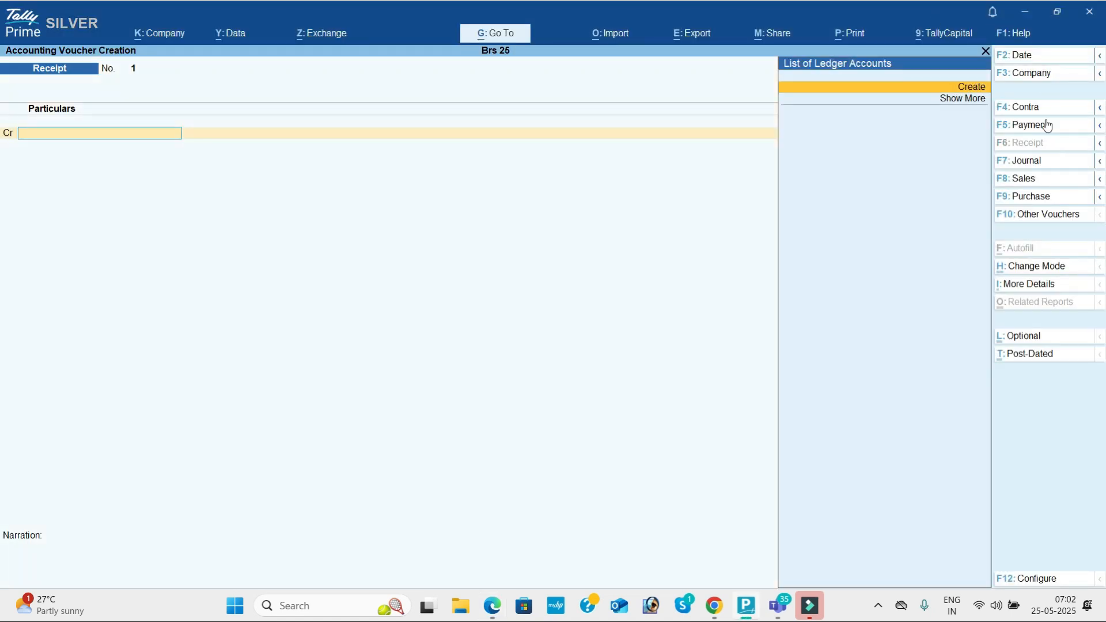
click(1035, 56)
text(1-4)
key(Return)
Step: Create the first partner's capital ledger and credit it 3,00,000
key(alt+c)
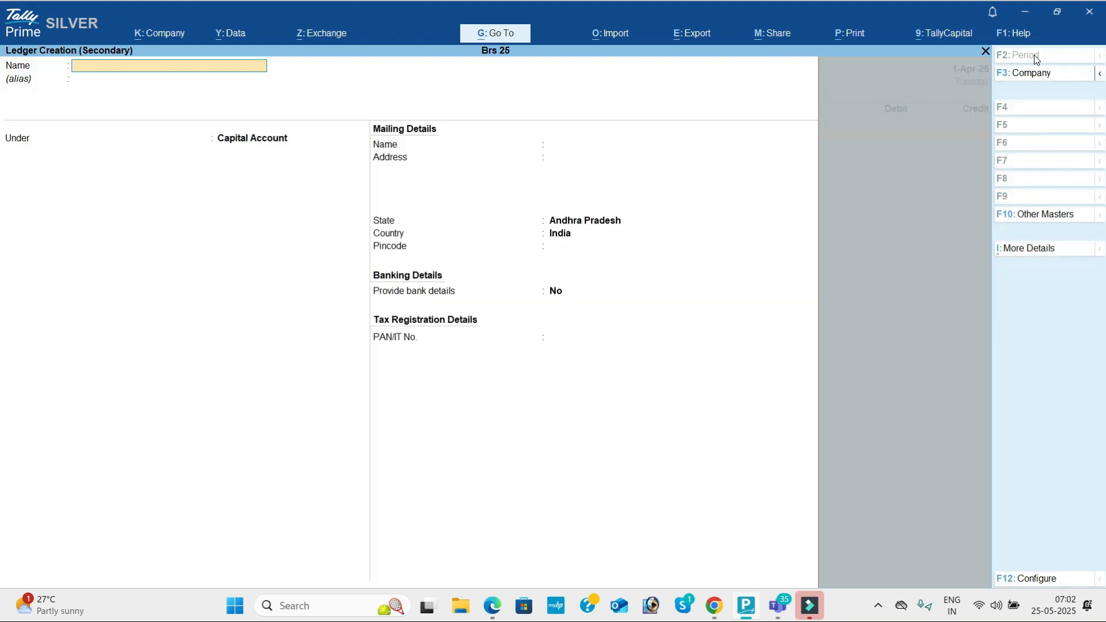
key(alt+Tab)
key(alt+Tab)
text(Wasim Capital)
key(Return)
key(Return)
key(ctrl+a)
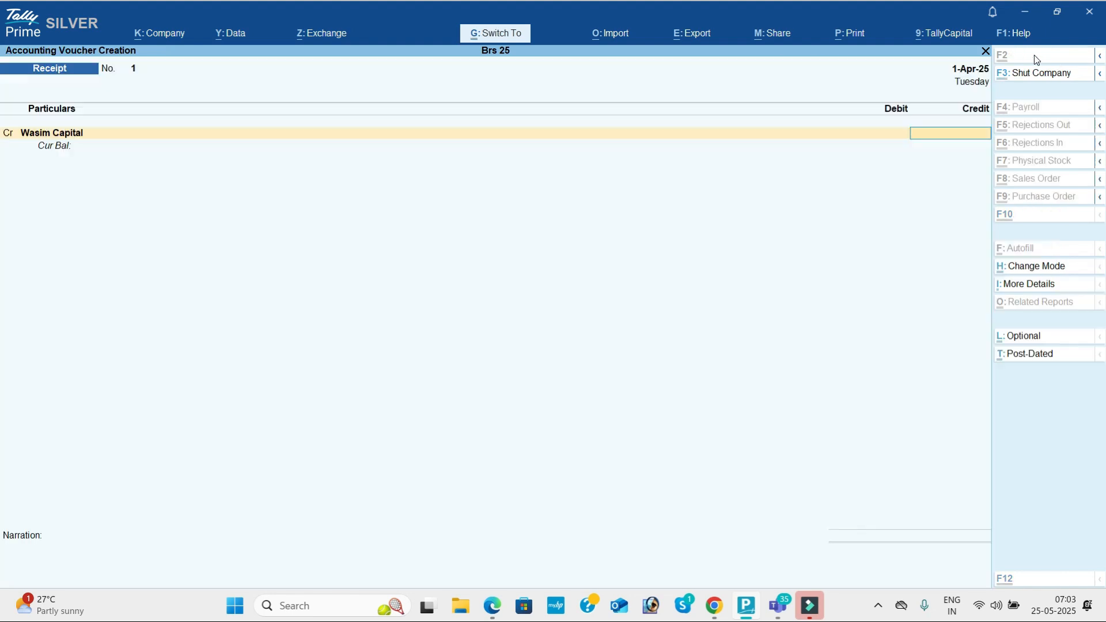
key(alt+Tab)
key(alt+Tab)
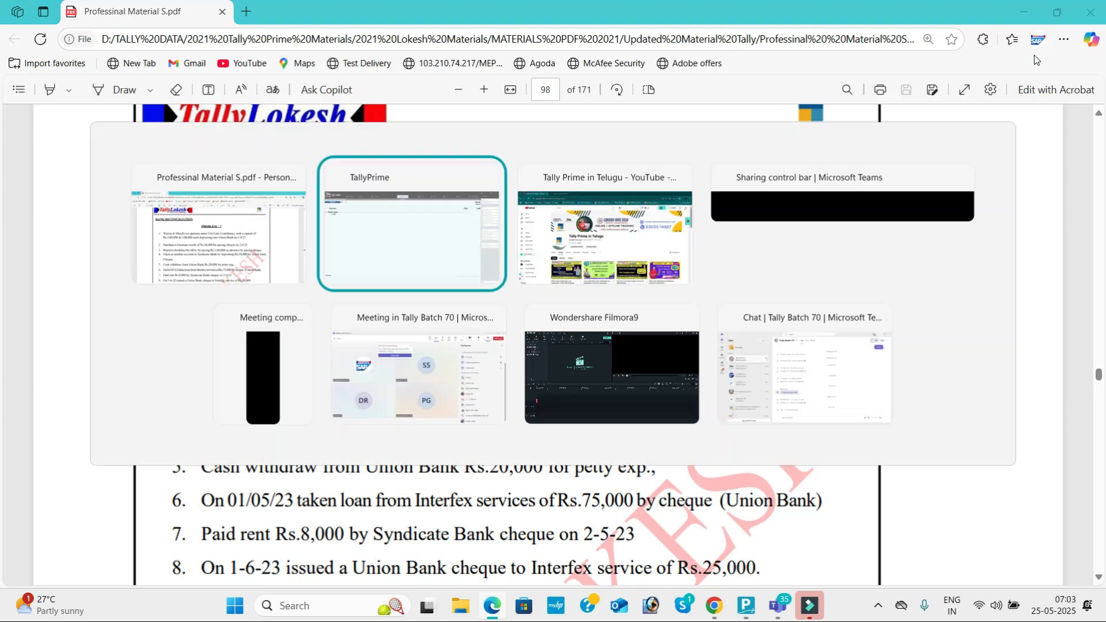
text(00000)
key(Return)
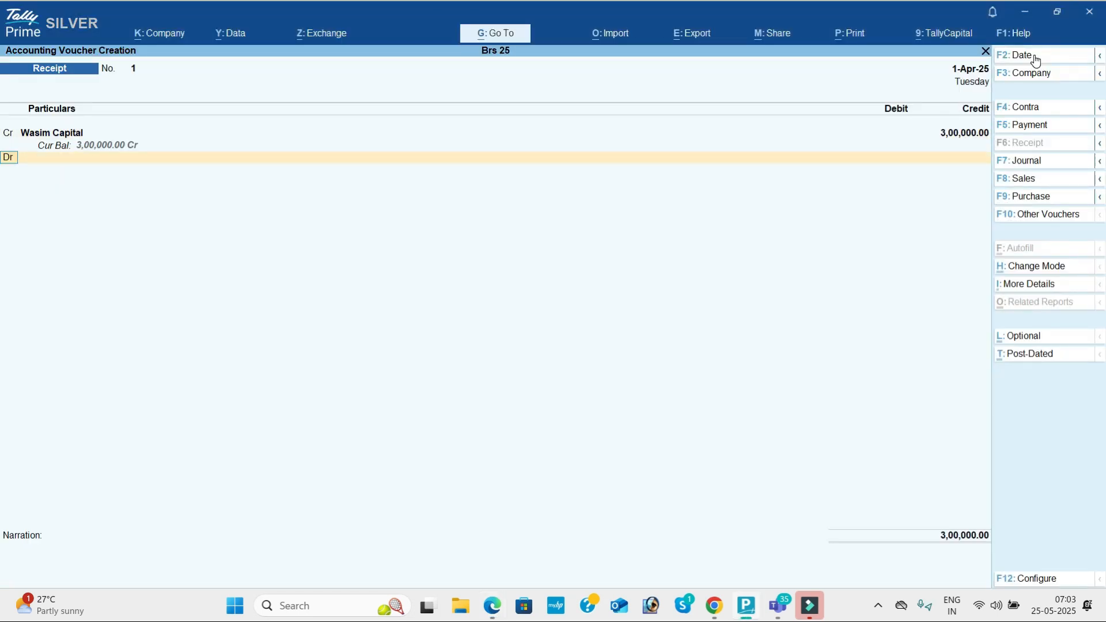
key(Return)
Step: Create the second partner's capital ledger and credit it 5,00,000
key(alt+c)
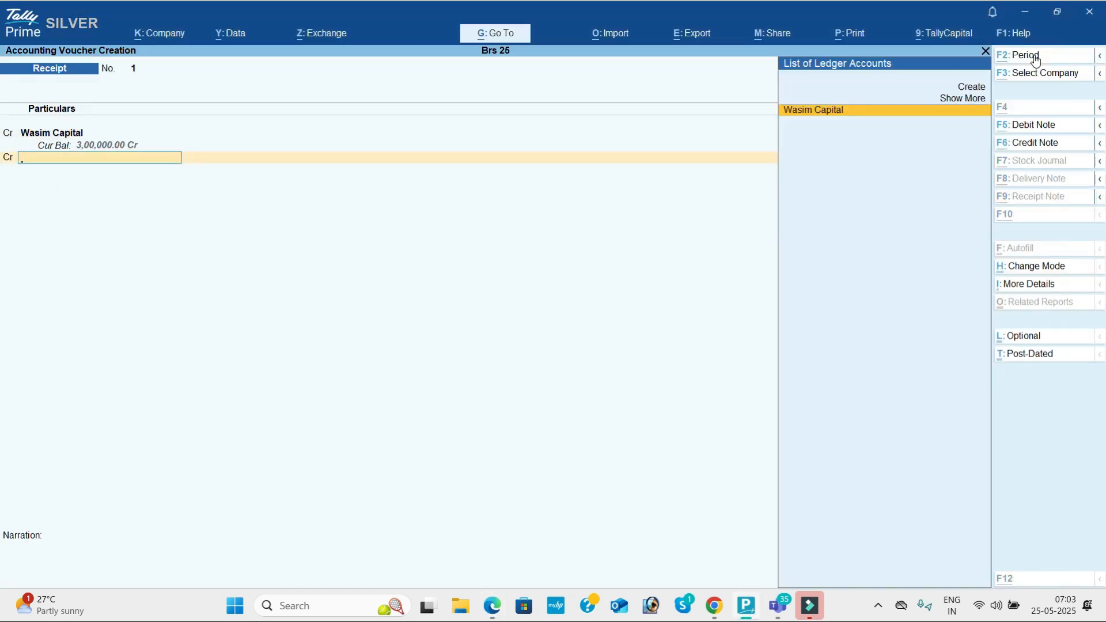
text(Murali Capital)
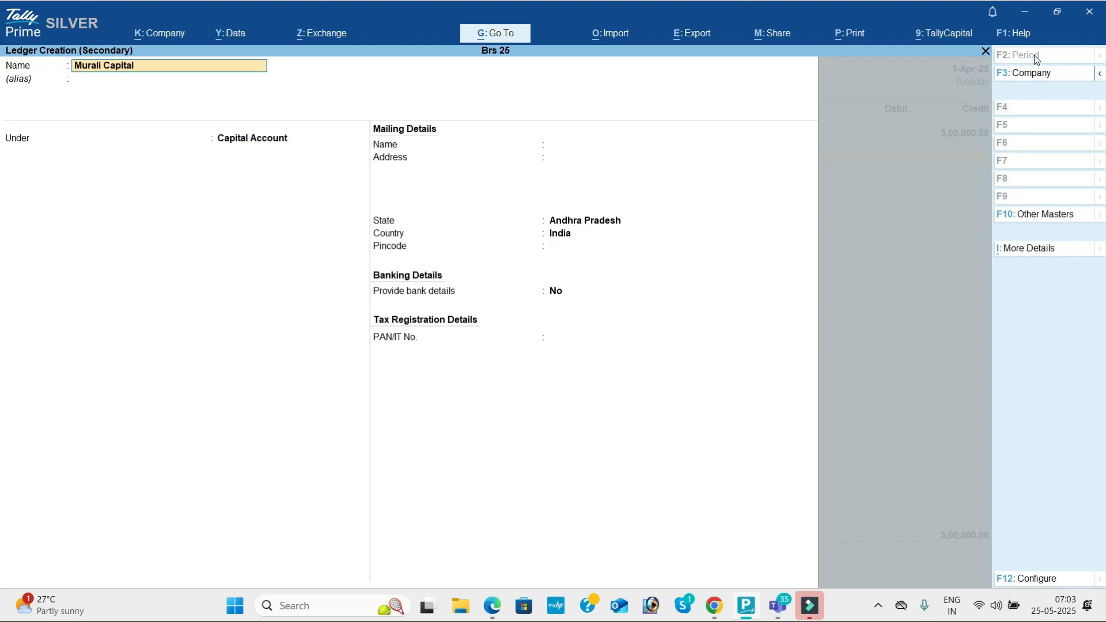
key(Return)
key(ctrl+a)
key(alt+Tab)
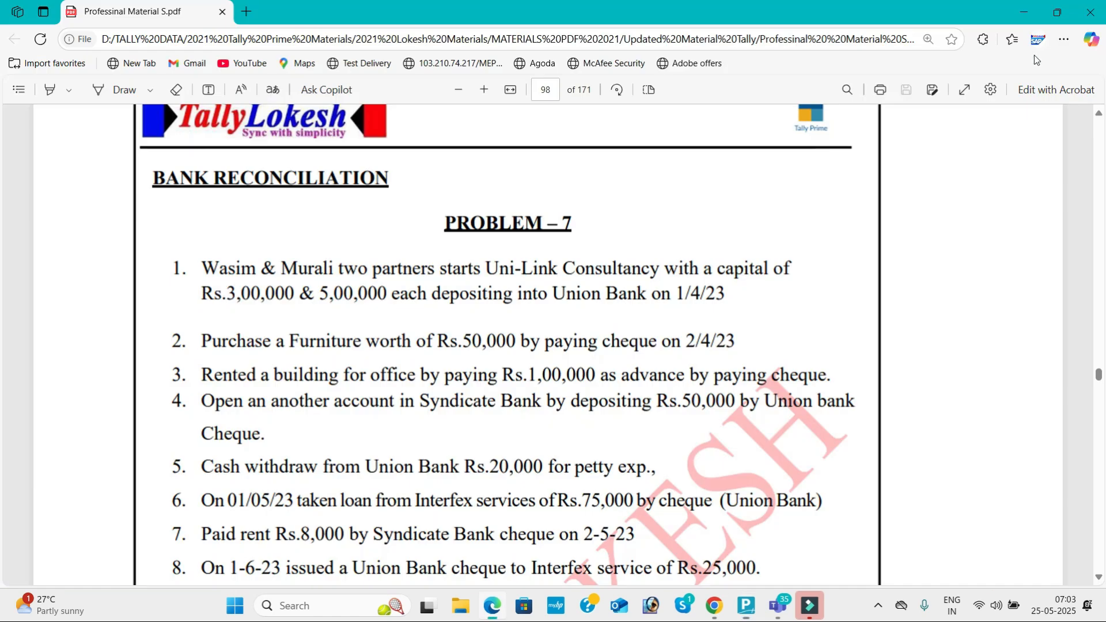
key(alt+Tab)
text(500000)
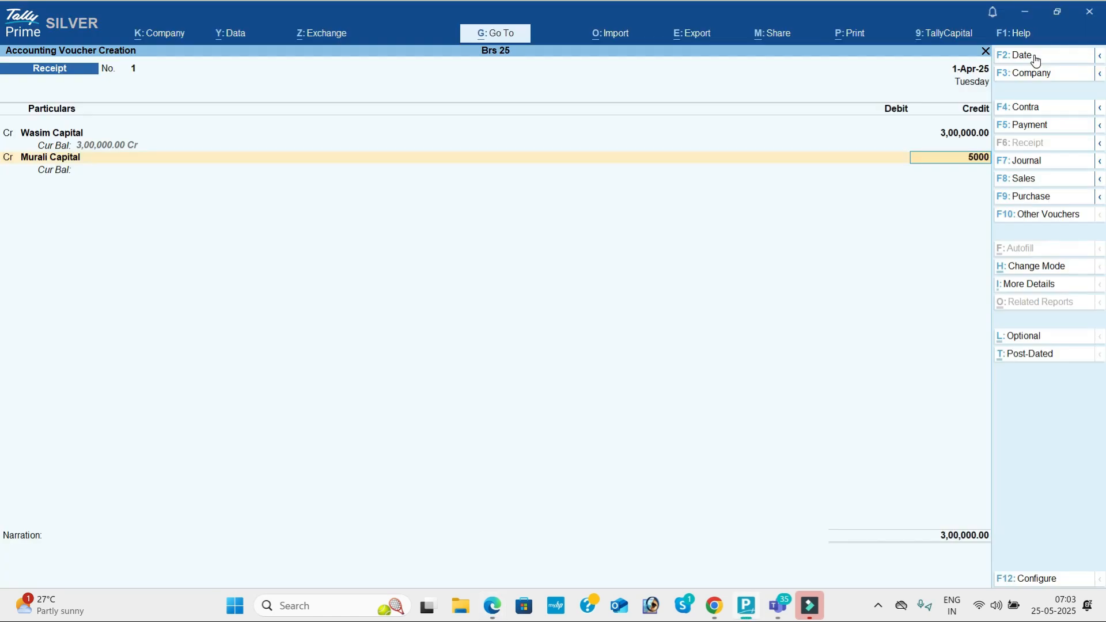
key(Return)
Step: Create Union Bank under Bank Accounts as the 8,00,000 debit and save Receipt No. 1
key(alt+c)
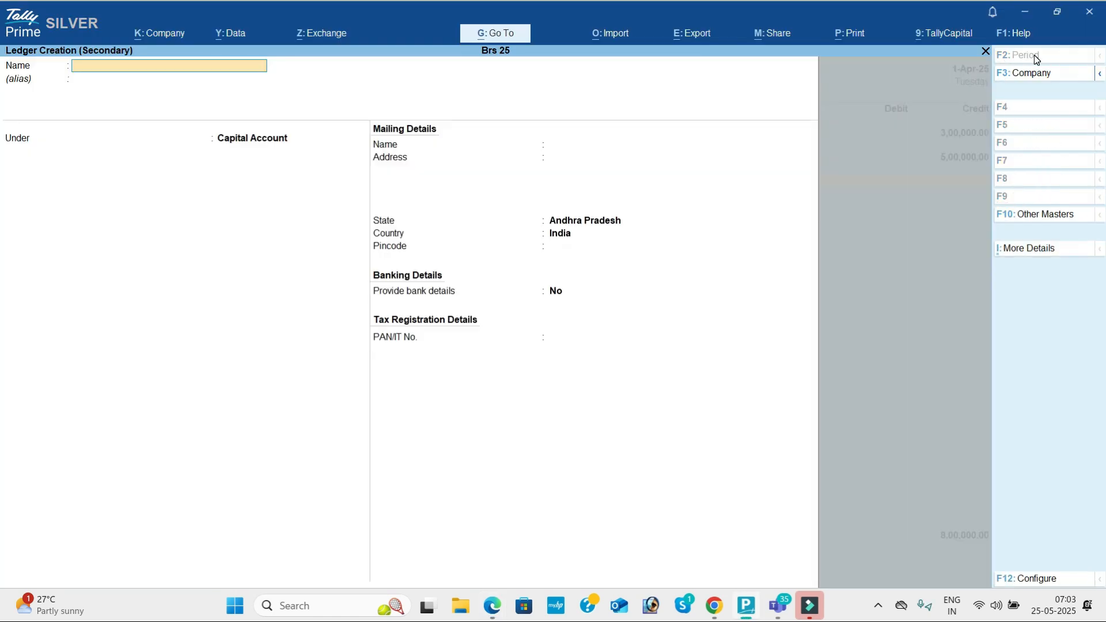
key(alt+Tab)
key(alt+Tab)
text(Uni)
key(Return)
text(Ba)
key(Return)
key(Return)
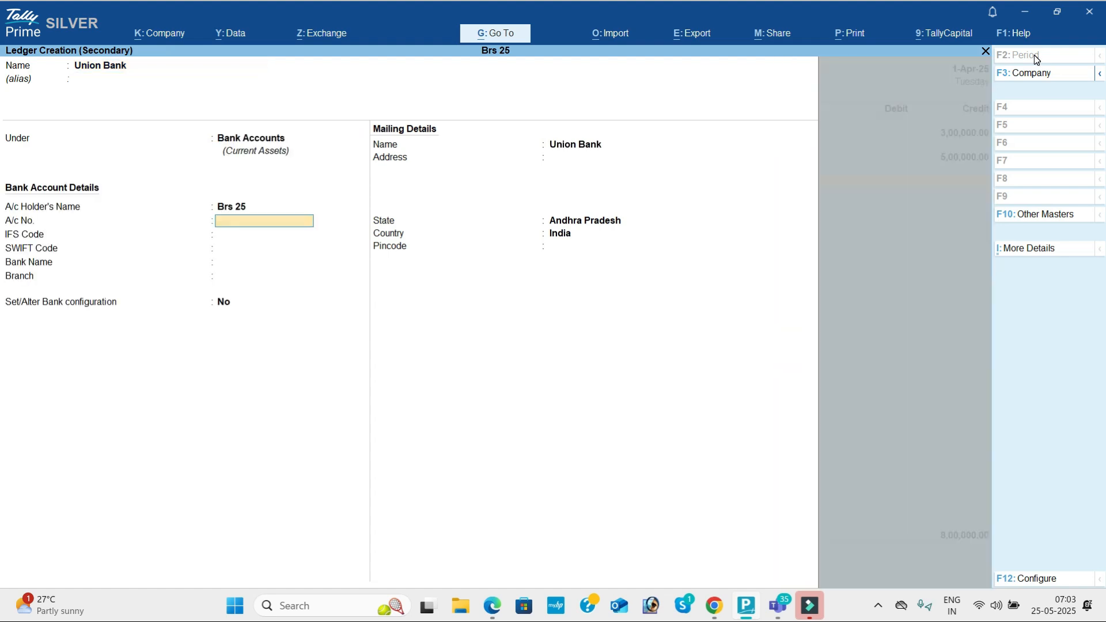
key(Return)
key(ctrl+a)
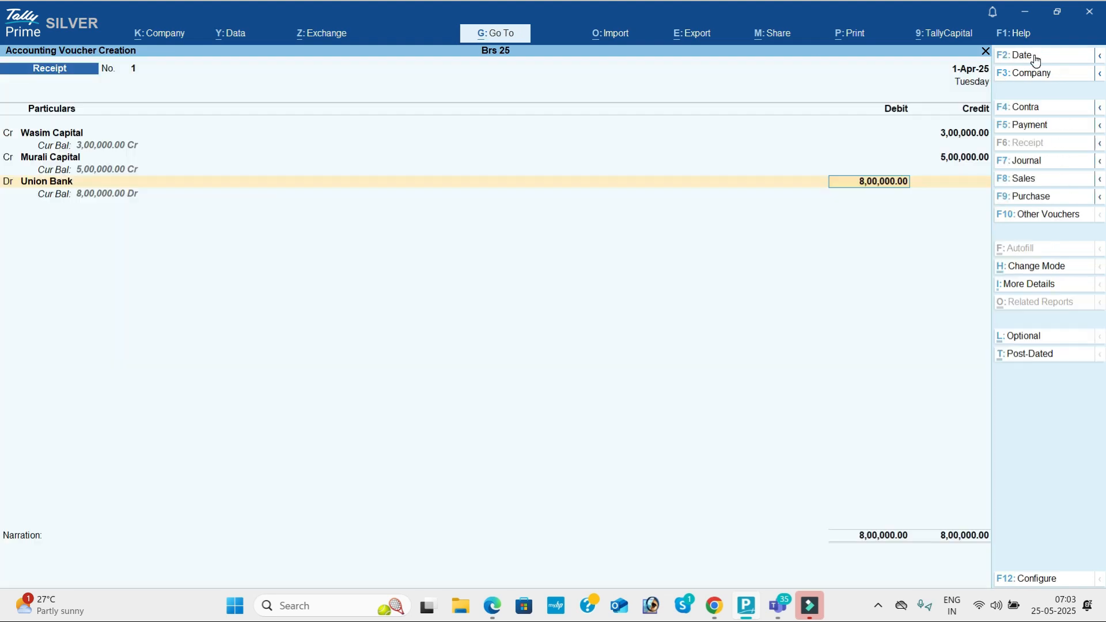
key(ctrl+a)
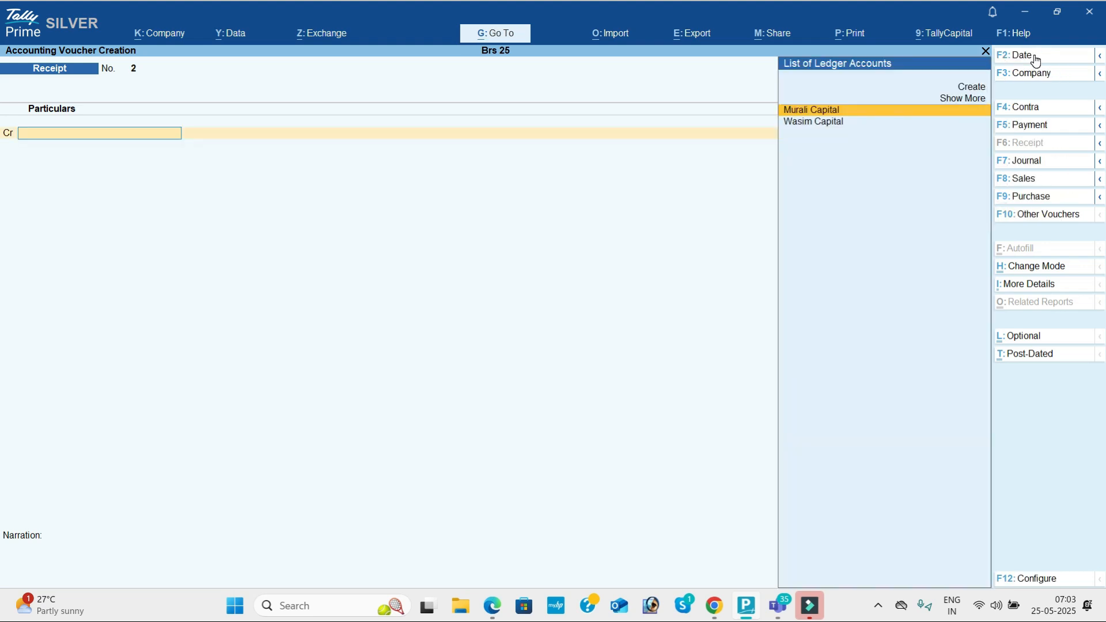
Step: Scroll the Problem 7 PDF to the next transaction
key(alt+Tab)
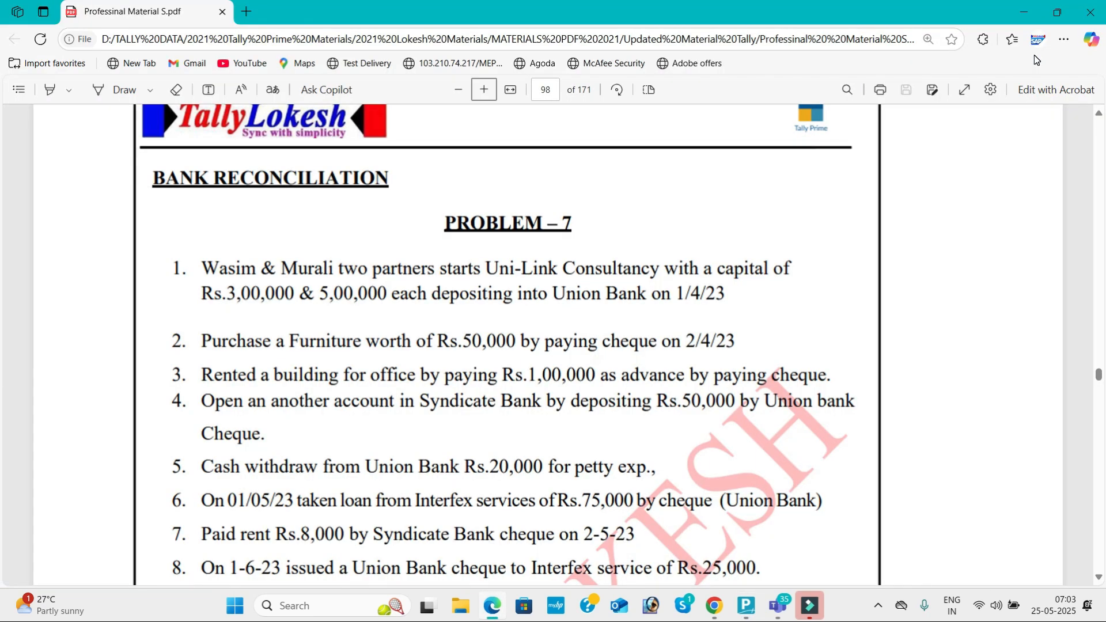
click(1101, 577)
scroll(1102, 577, down, 2)
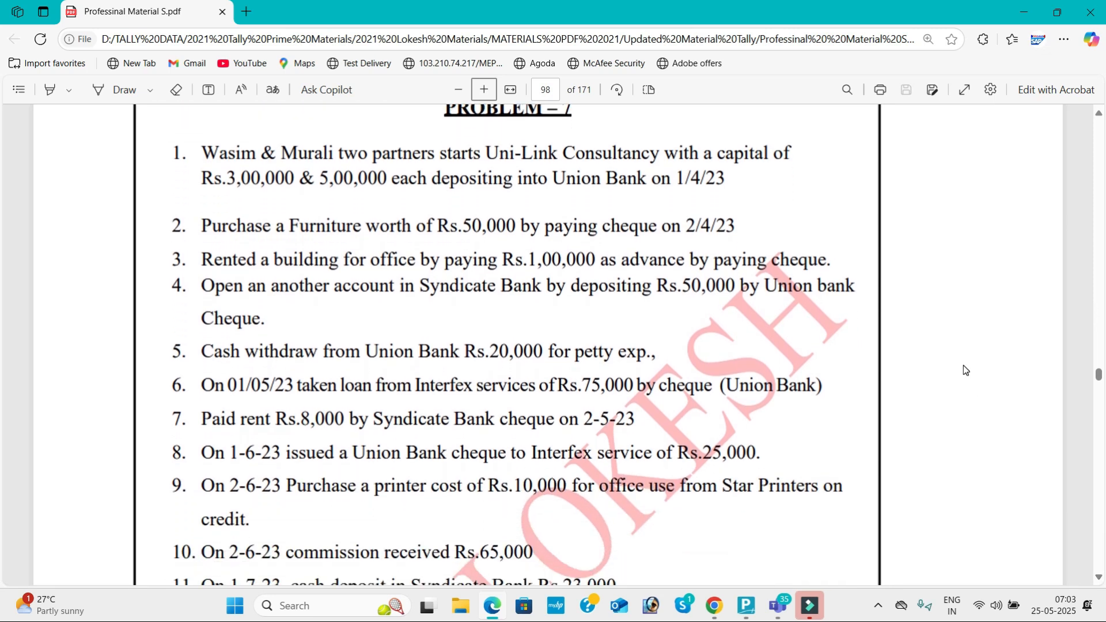
key(alt+Tab)
Step: Switch to a Payment voucher dated 2-Apr-25
click(1043, 128)
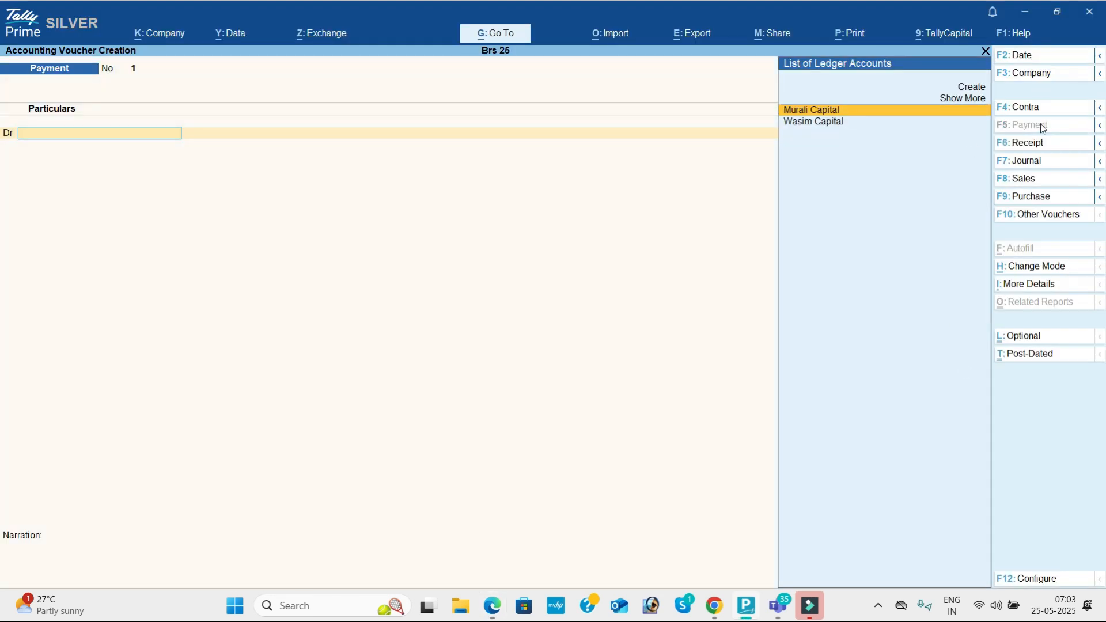
click(1038, 56)
text(2-)
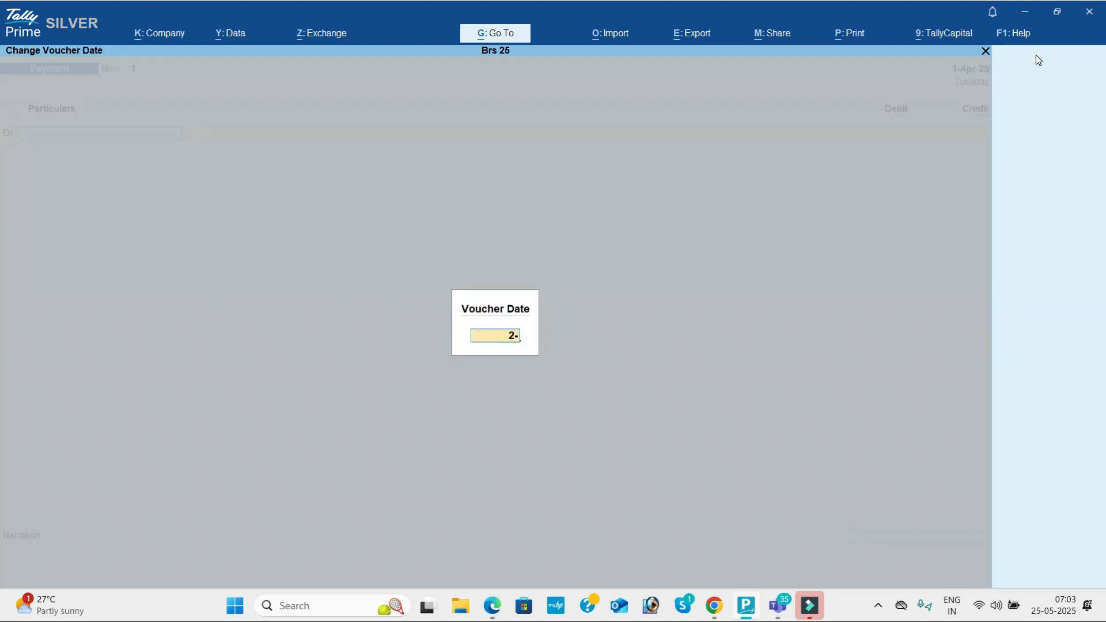
key(Return)
Step: Create Furniture under Fixed Assets, debit it 50,000 and credit Union Bank
key(alt+c)
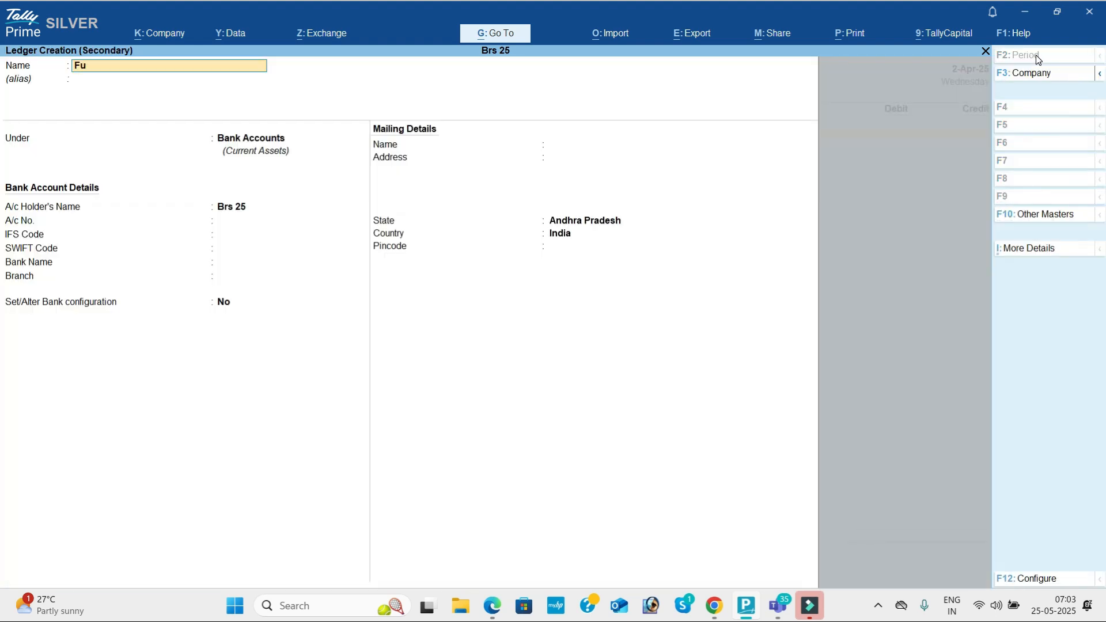
text(Furniture)
key(Return)
key(Return)
text(F)
key(Return)
key(ctrl+a)
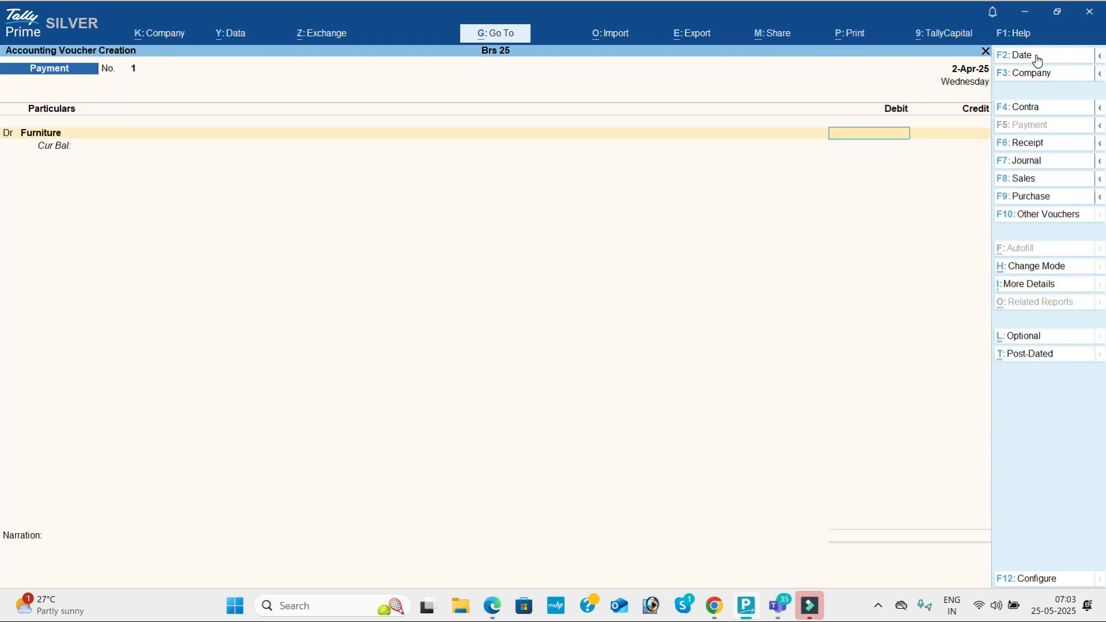
key(alt+Tab)
key(alt+Tab)
text(50000)
key(Return)
key(Return)
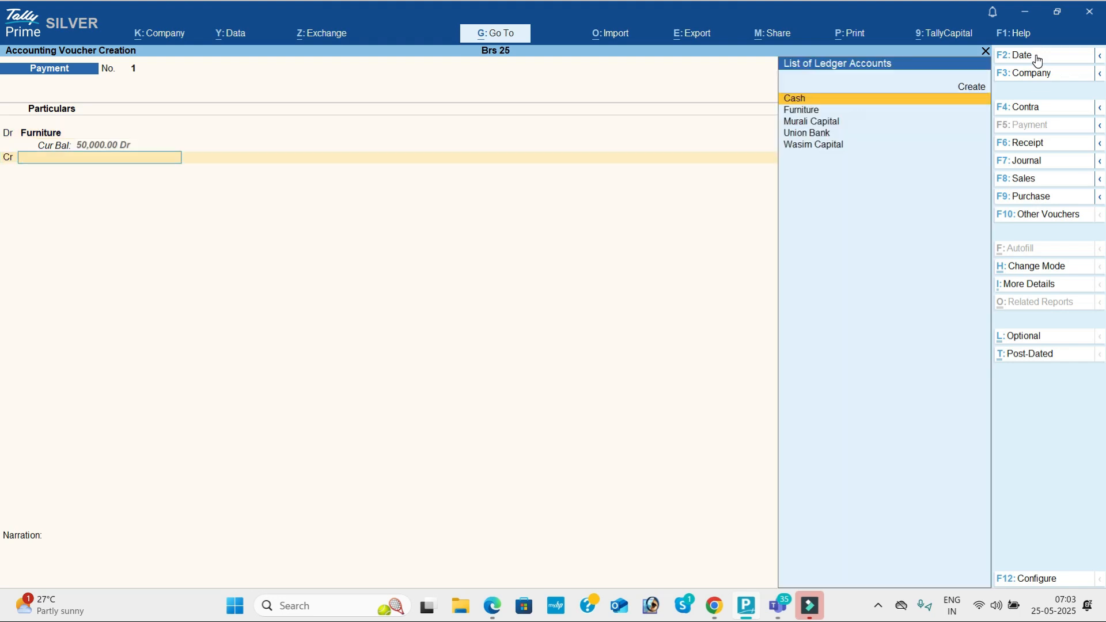
text(U)
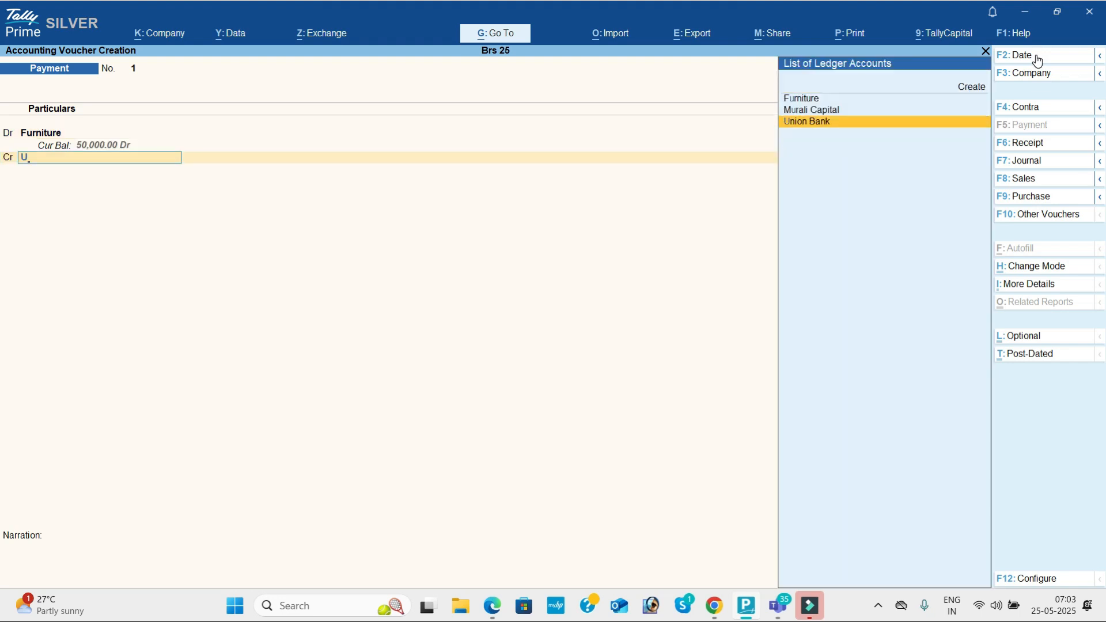
key(Return)
Step: Save Payment voucher 1 and check the next transaction in the PDF
key(ctrl+a)
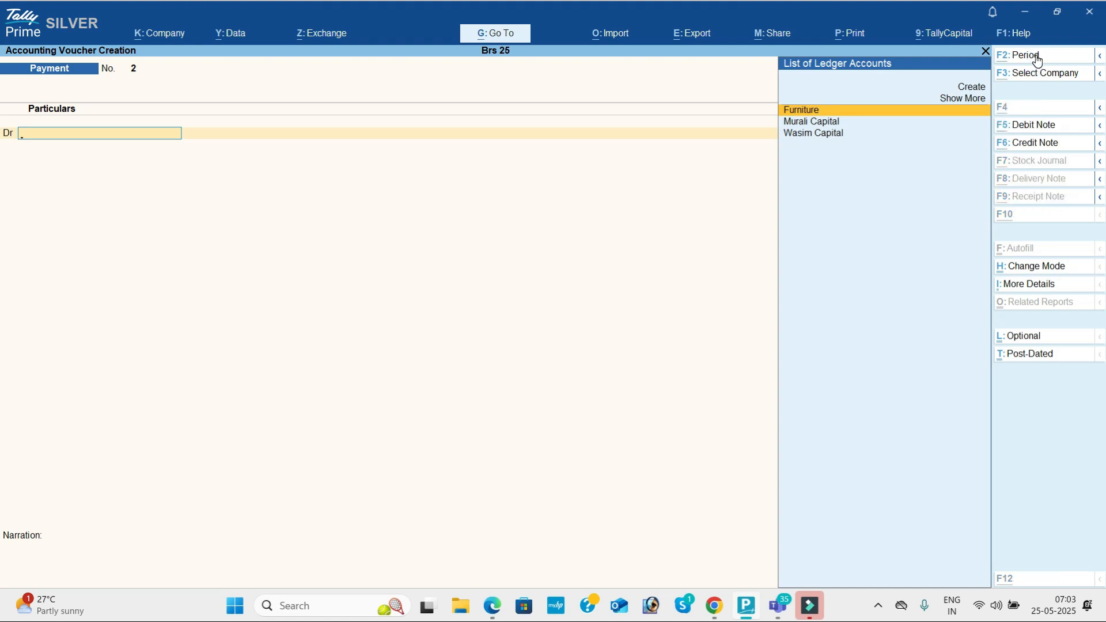
key(alt+Tab)
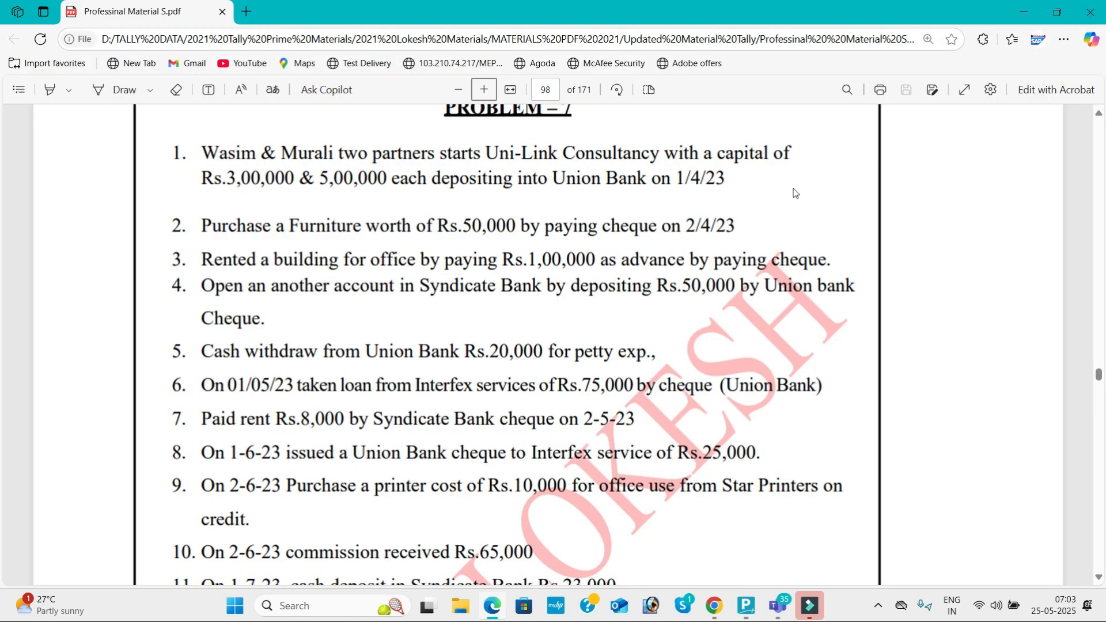
key(alt+Tab)
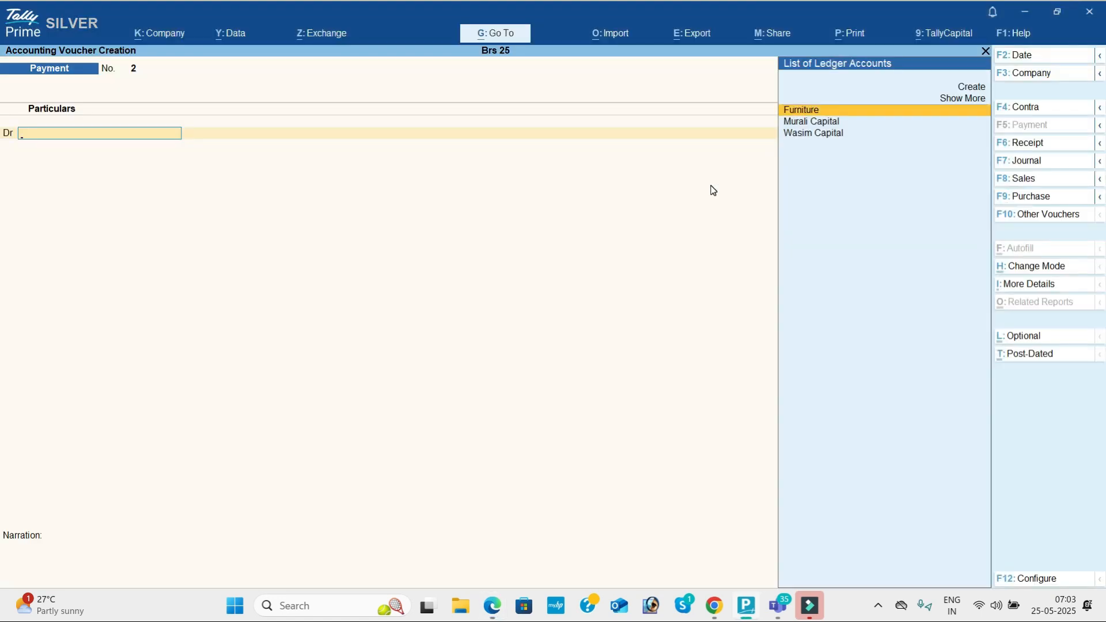
Step: Create the Advance for Building ledger under Current Assets
key(alt+c)
text(Rent o)
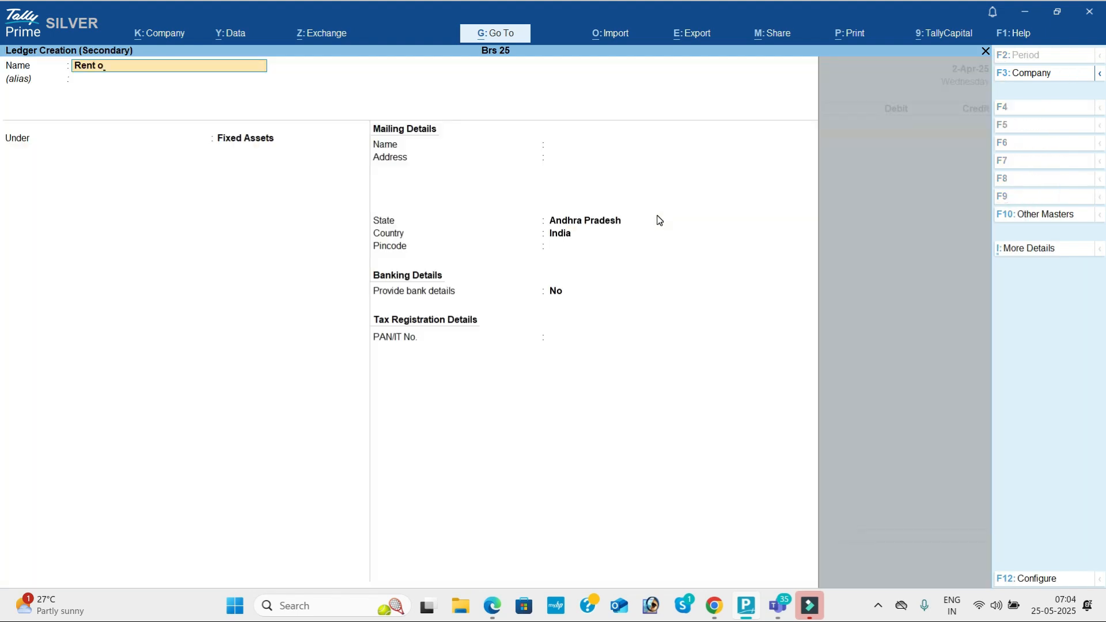
key(BackSpace)
key(BackSpace)
key(BackSpace)
key(BackSpace)
key(BackSpace)
key(BackSpace)
text(Advance for building)
key(Return)
text(Cu)
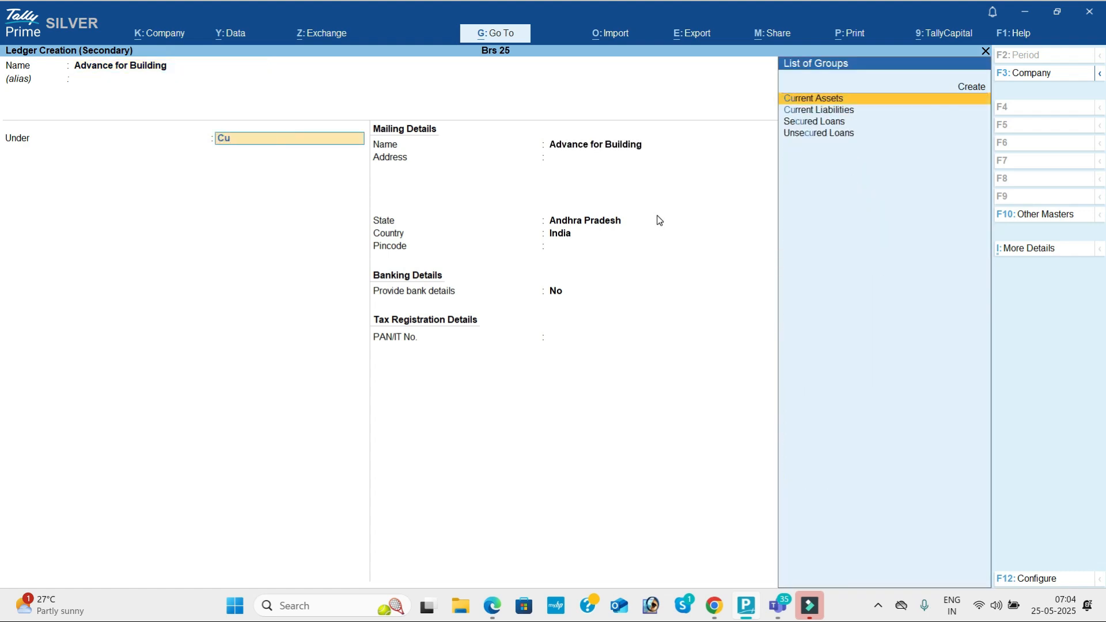
key(Return)
key(ctrl+a)
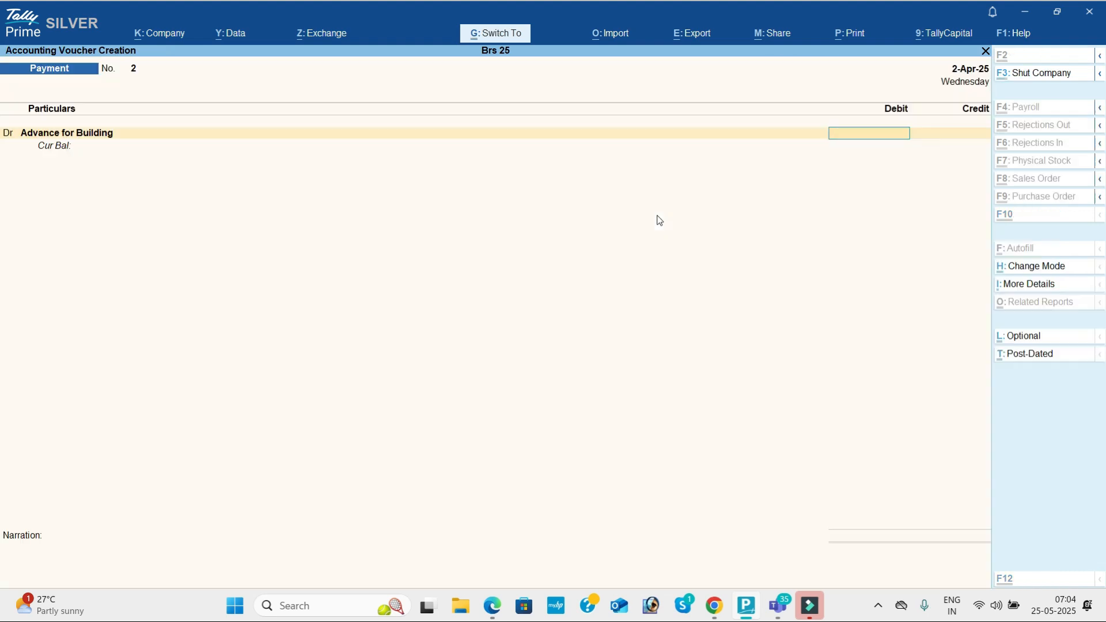
Step: Debit Advance for Building 1,00,000 and credit Union Bank 1,00,000
key(alt+Tab)
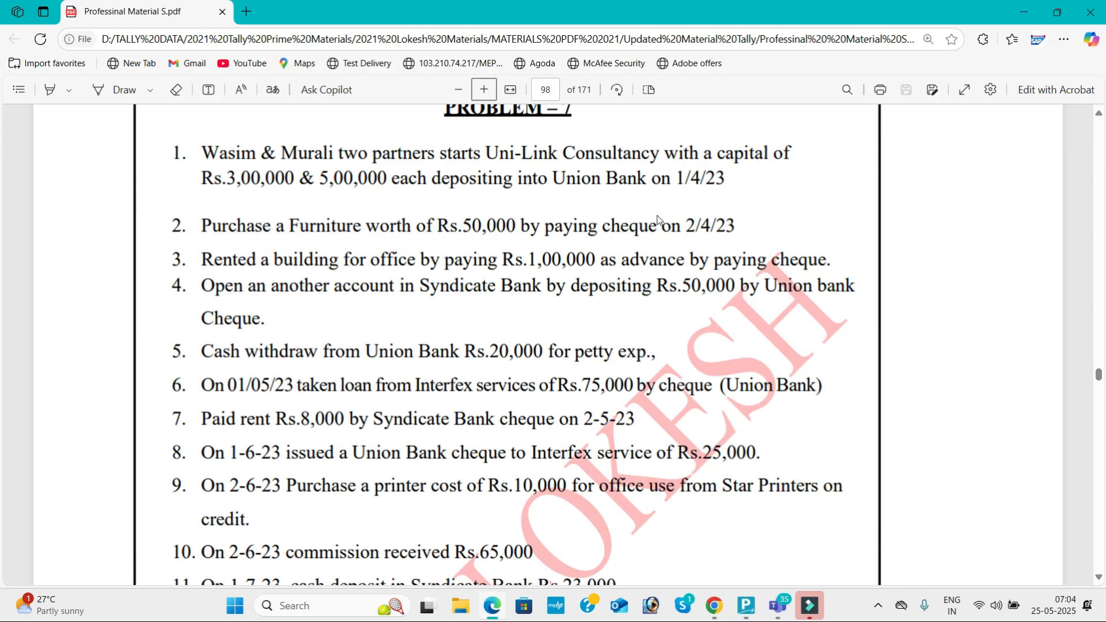
key(alt+Tab)
text(100000)
key(Return)
key(Return)
key(alt+Tab)
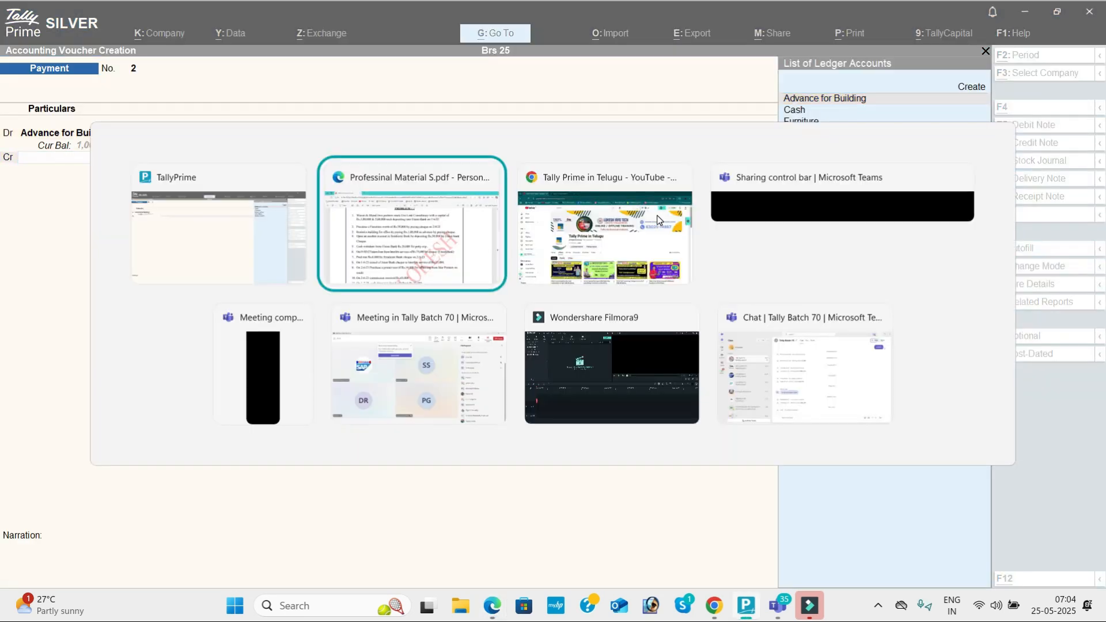
key(alt+Tab)
key(Return)
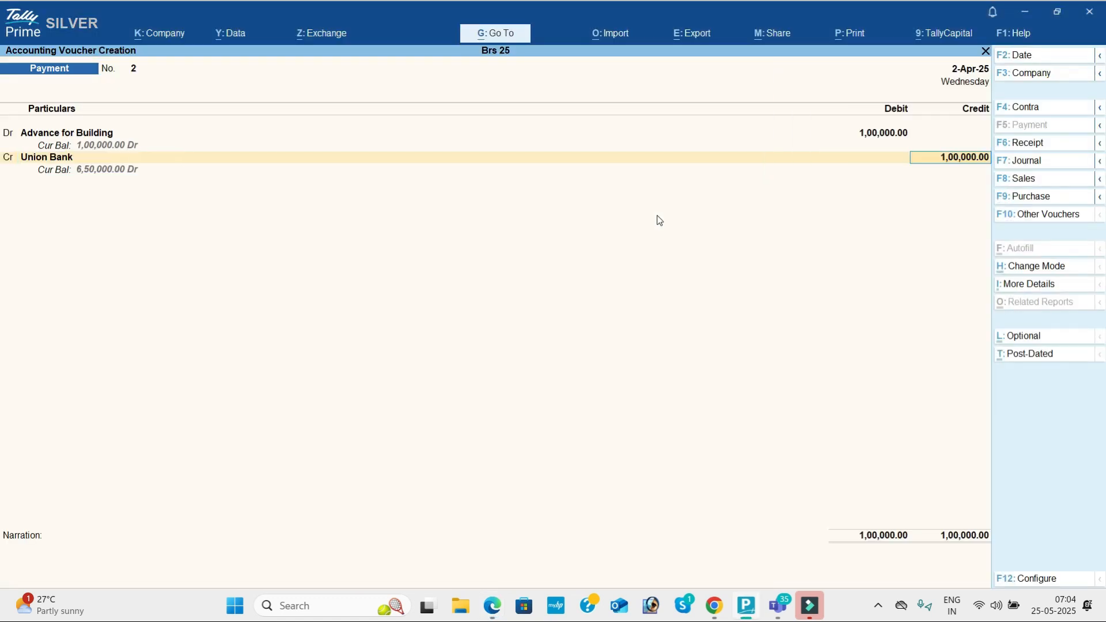
key(Return)
key(Return)
key(Return)
key(Return)
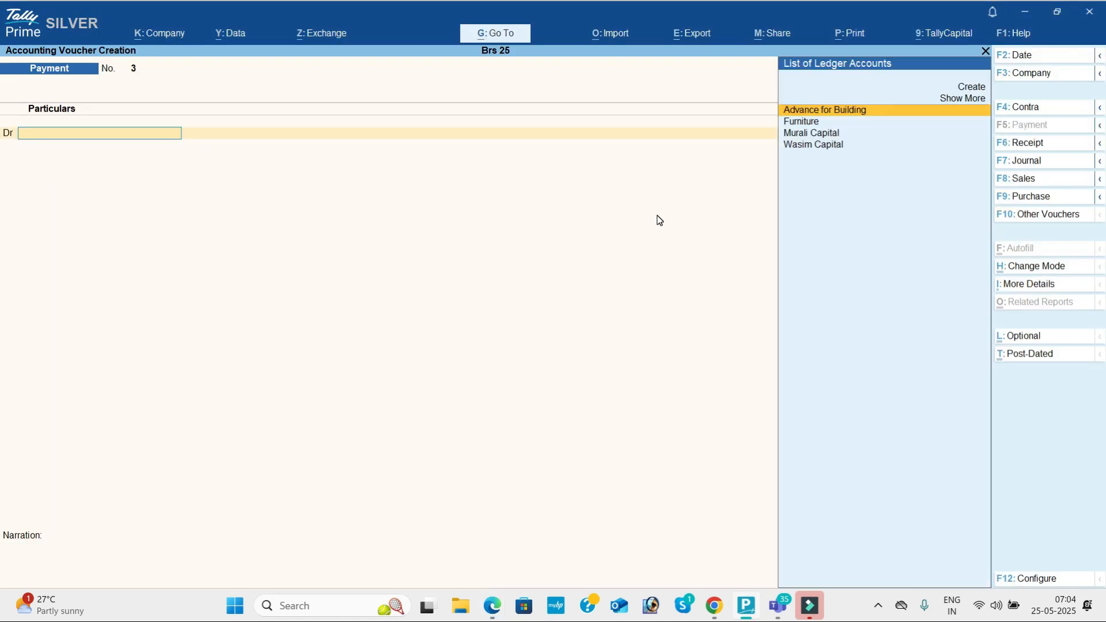
Step: In a Contra voucher, credit Union Bank 50,000 and confirm its bank allocation
click(1038, 108)
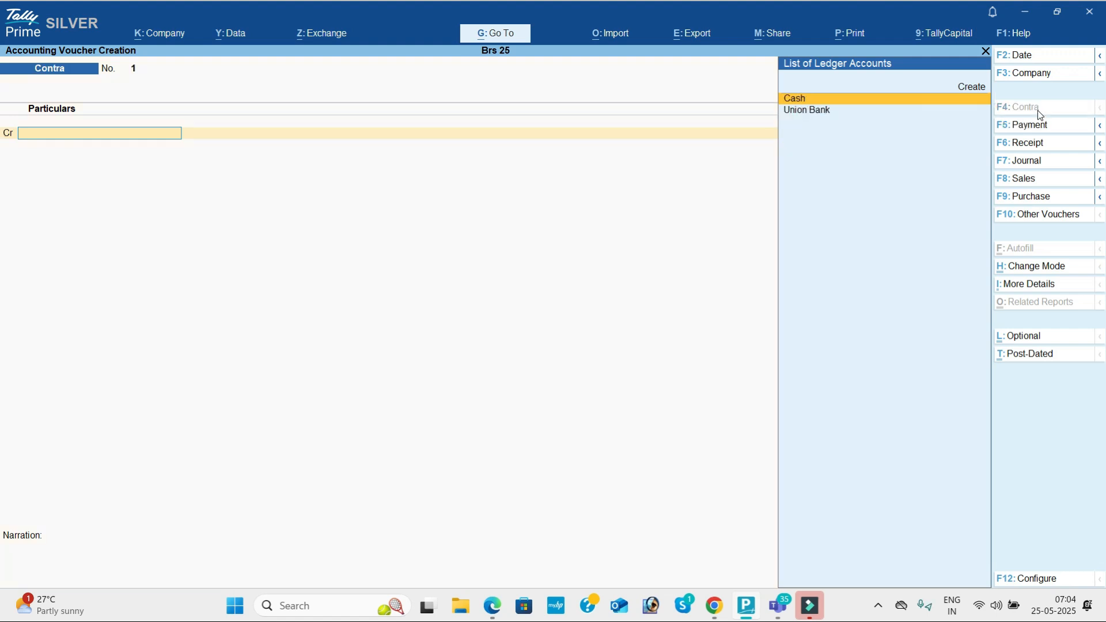
key(alt+Tab)
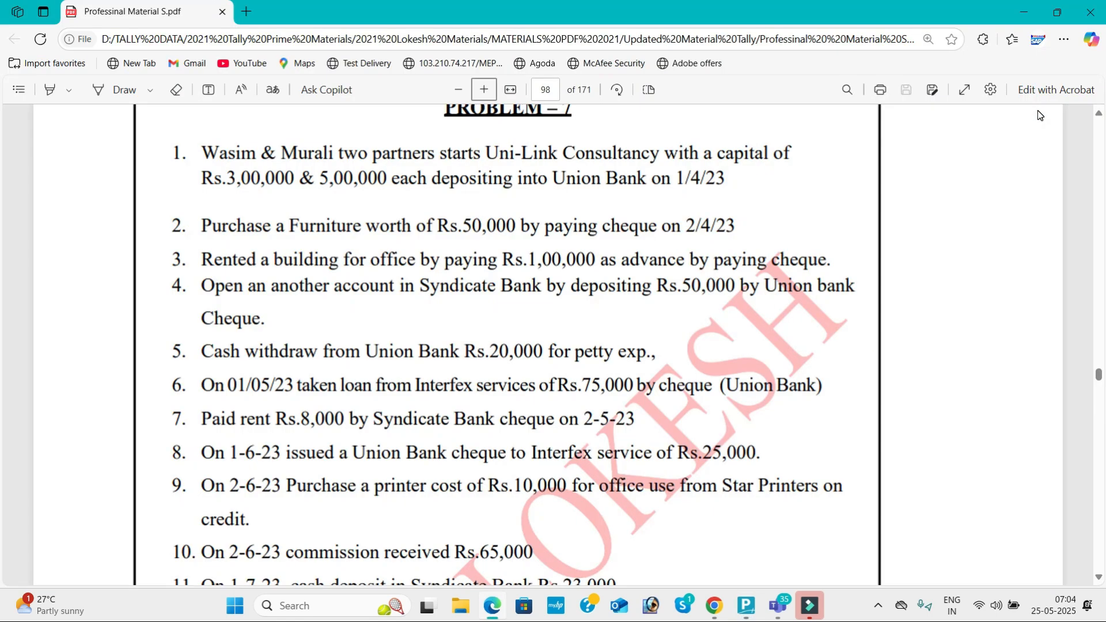
key(alt+Tab)
text(u)
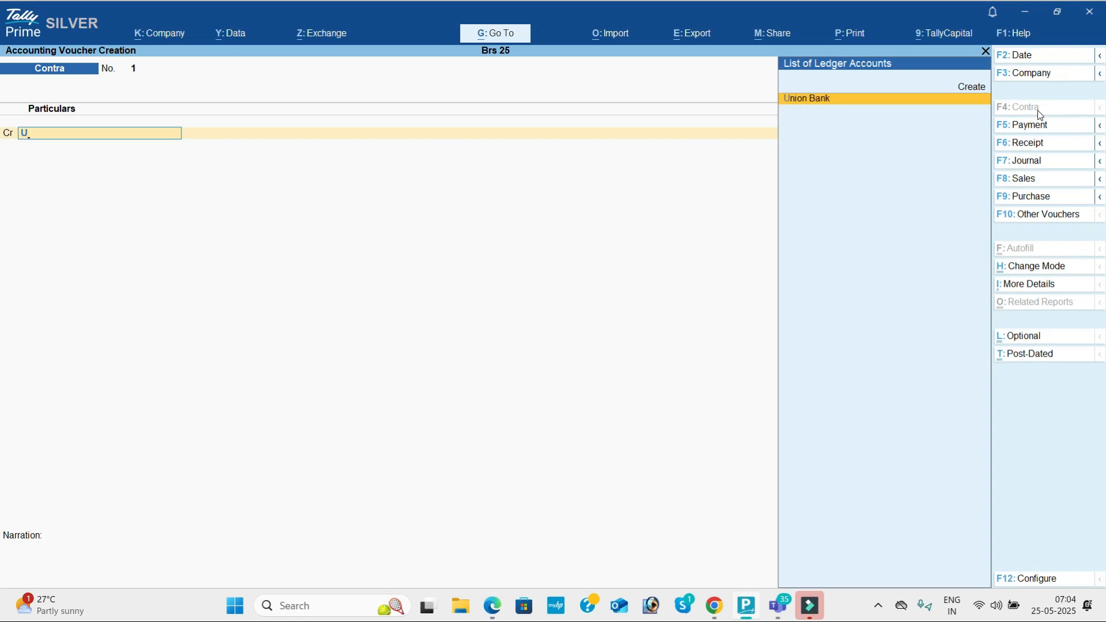
key(Return)
key(alt+Tab)
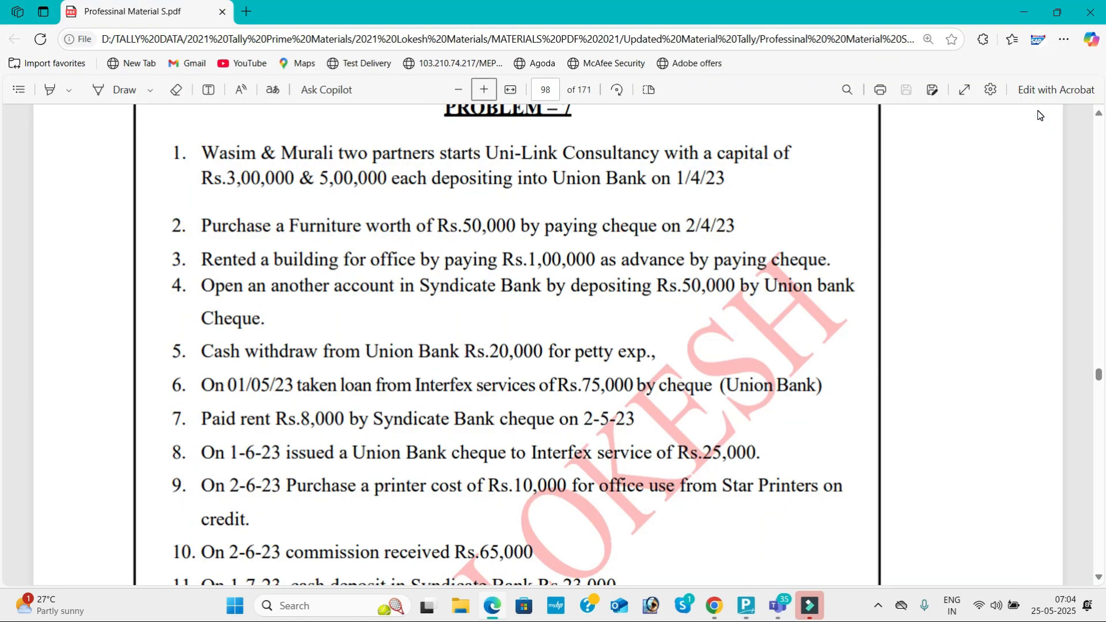
key(alt+Tab)
text(50000)
key(Return)
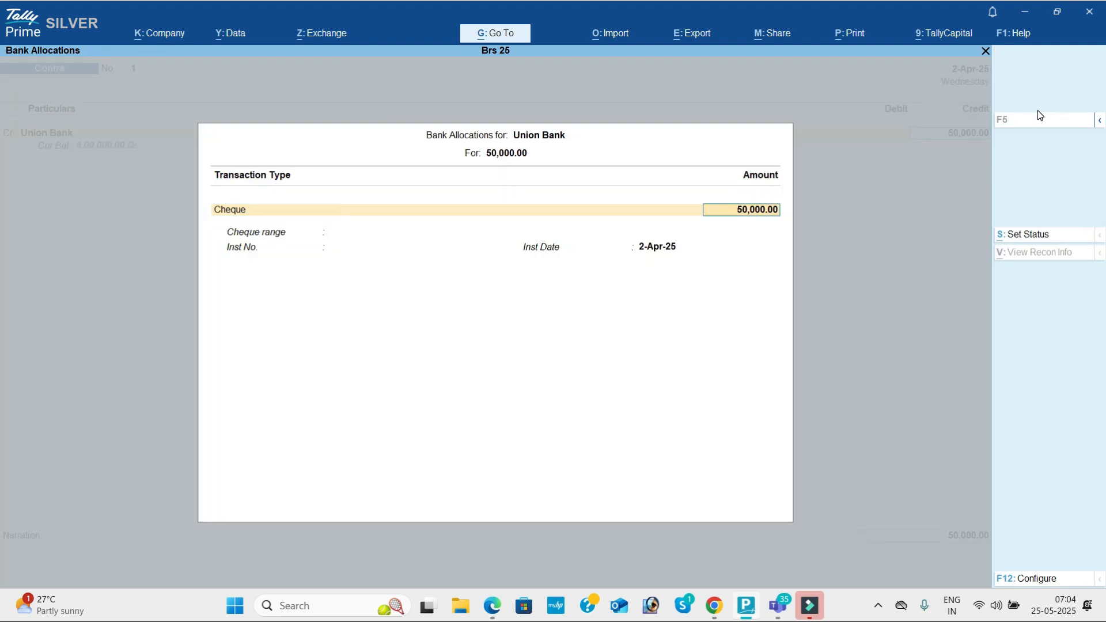
key(Return)
key(Return)
key(Return)
Step: Create Syndicate Bank under Bank Accounts as the debit and accept Contra No. 1
key(Return)
key(alt+c)
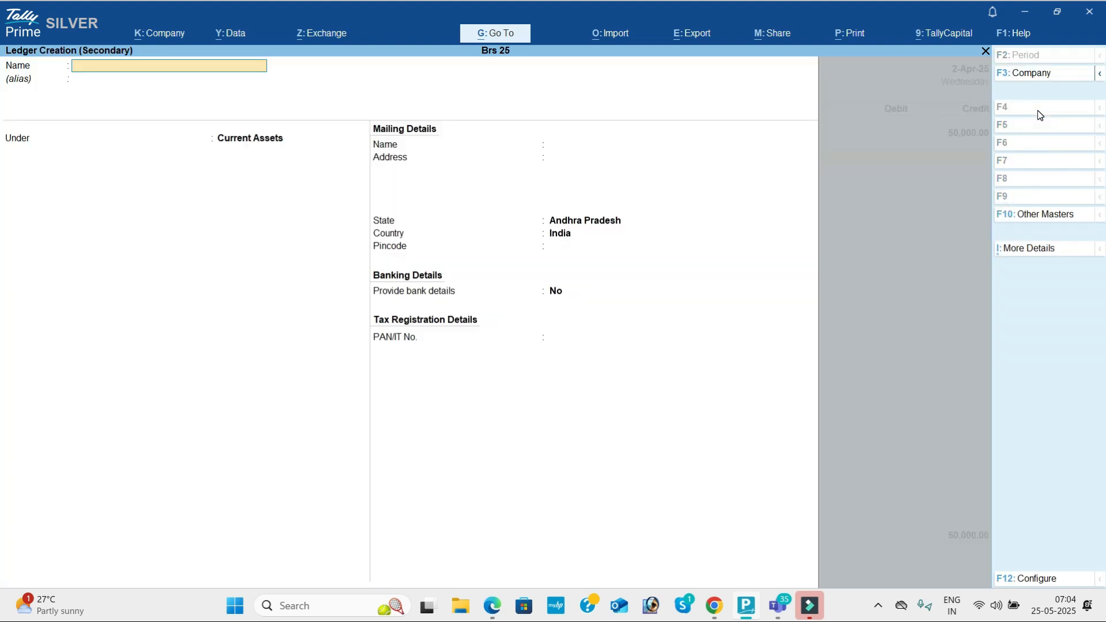
text(Syndicate bank)
key(Return)
key(Return)
text(Ba)
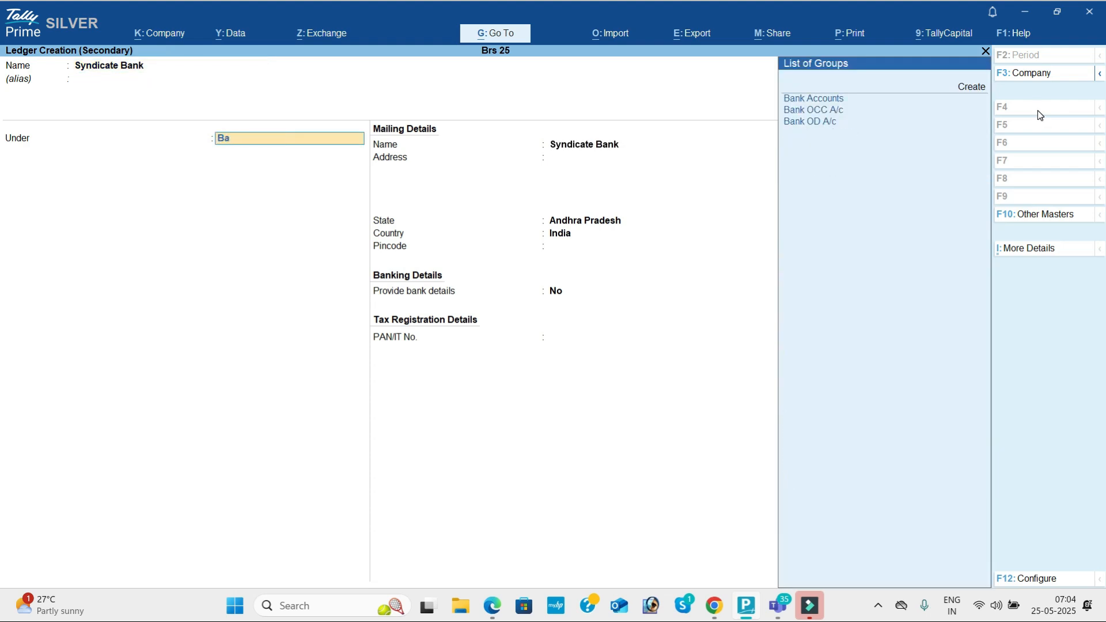
key(Return)
key(ctrl+a)
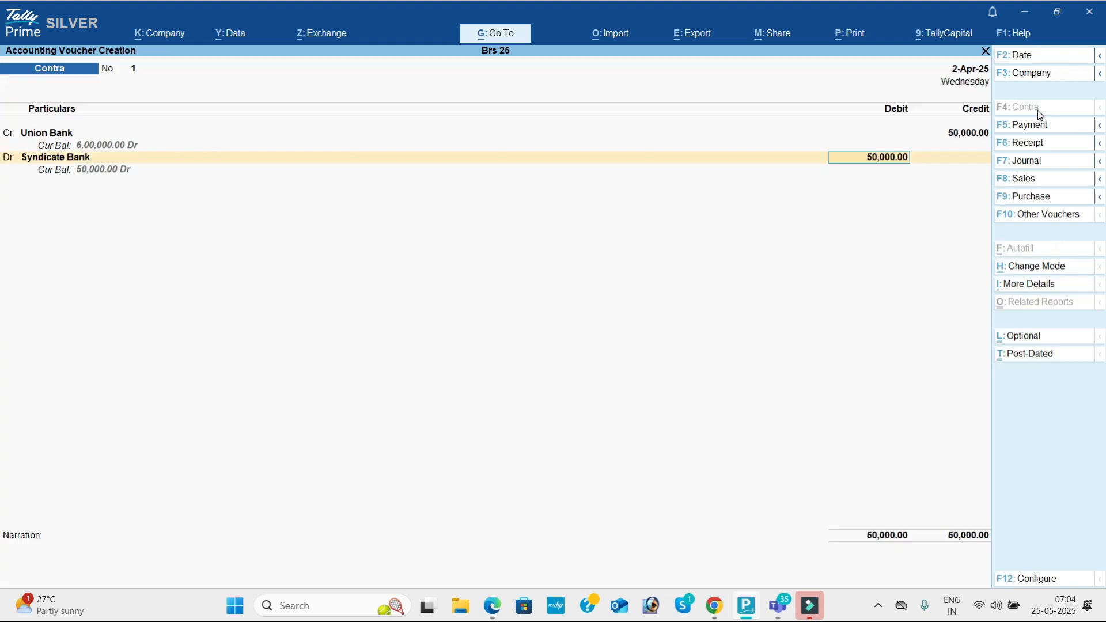
key(Return)
key(Return)
key(Return)
key(Return)
key(Return)
key(Return)
key(alt+Tab)
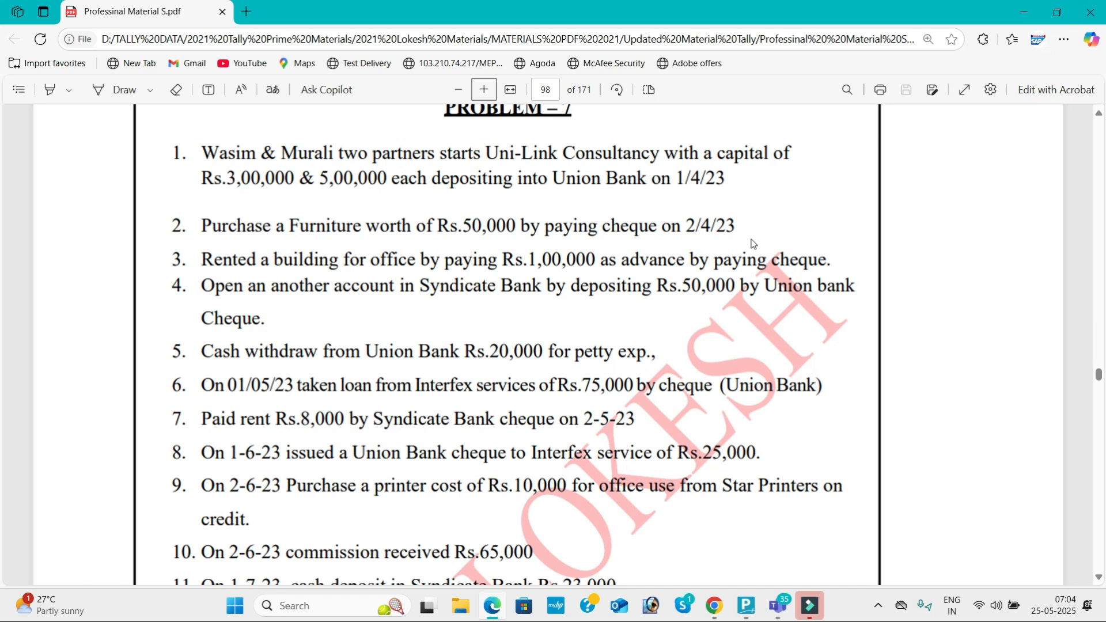
key(alt+Tab)
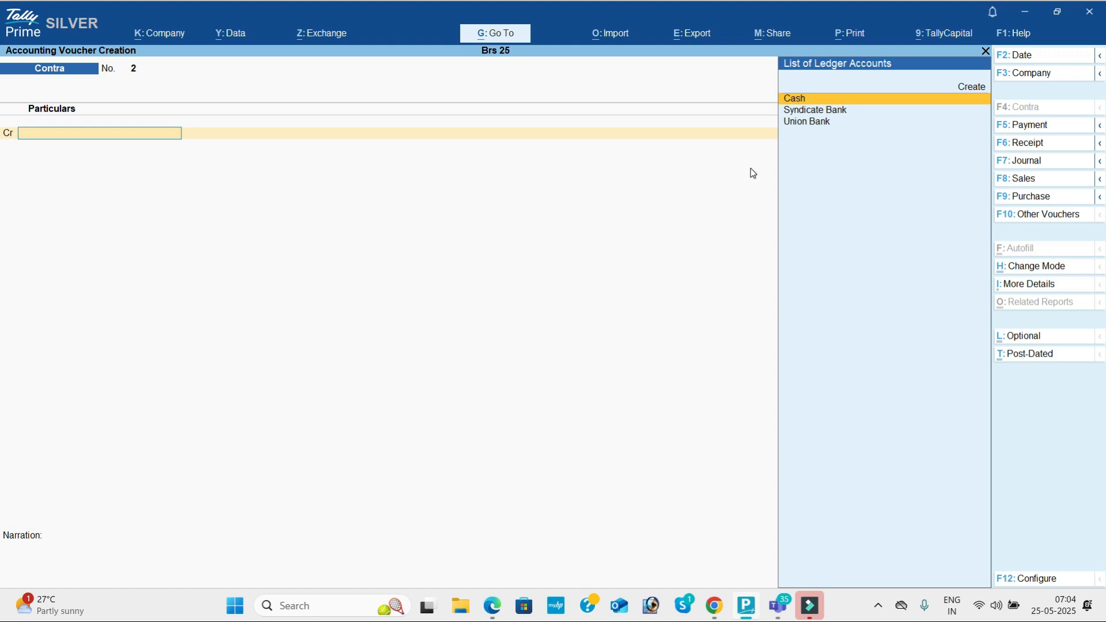
Step: Credit Union Bank 20,000 in Contra No. 2
key(Down)
key(Down)
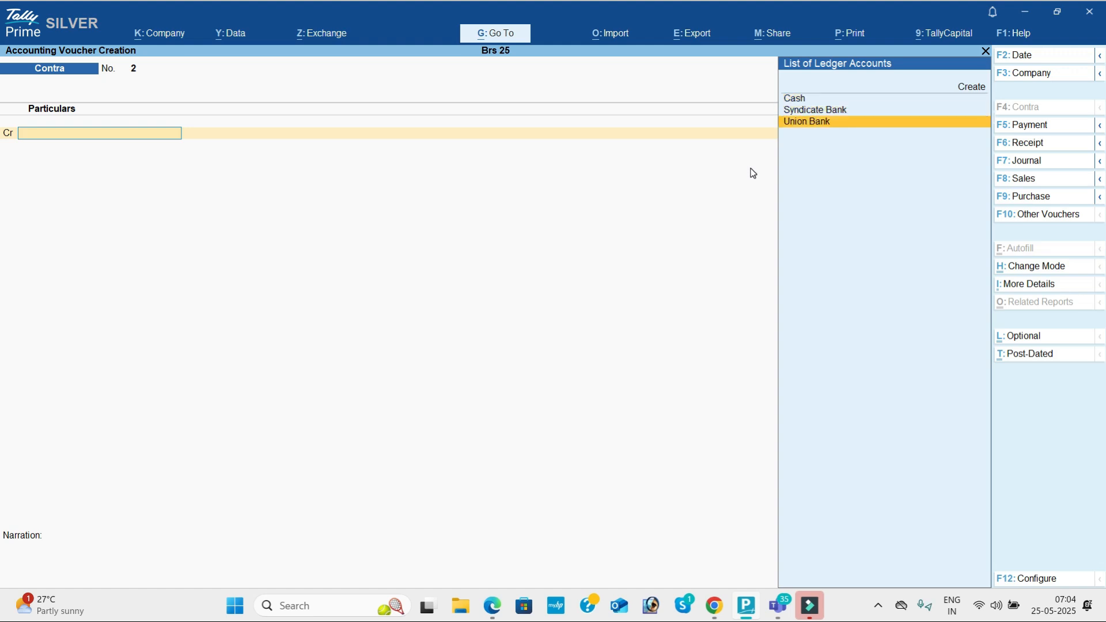
key(Return)
text(20000)
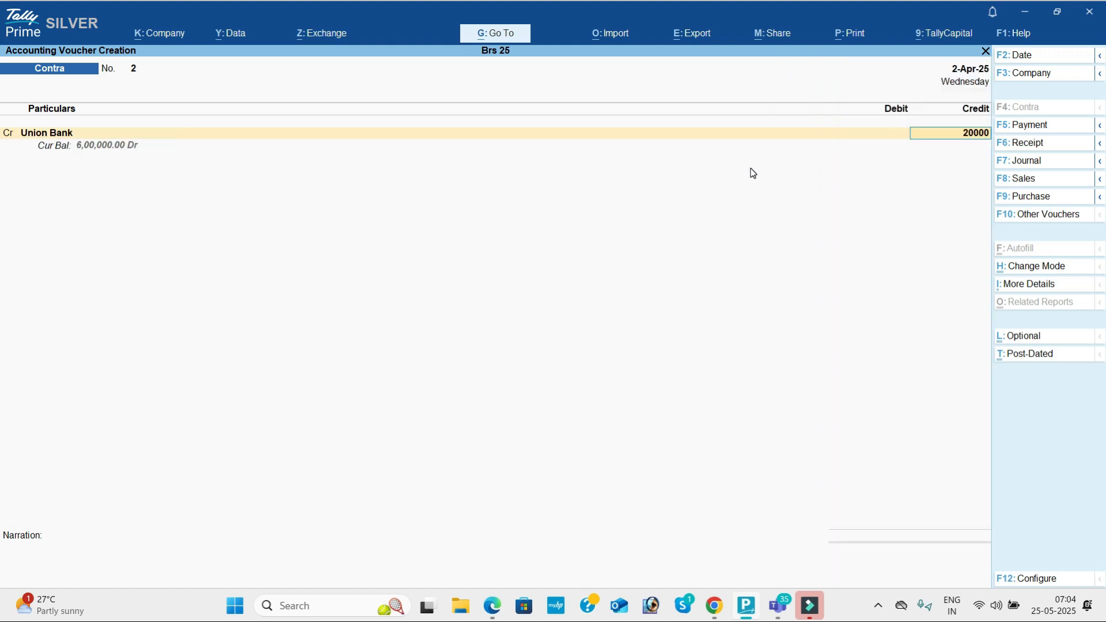
key(Return)
Step: Create Petty Cash under Cash-in-Hand as the 20,000 debit and accept the voucher
key(Return)
key(Return)
key(Return)
key(Return)
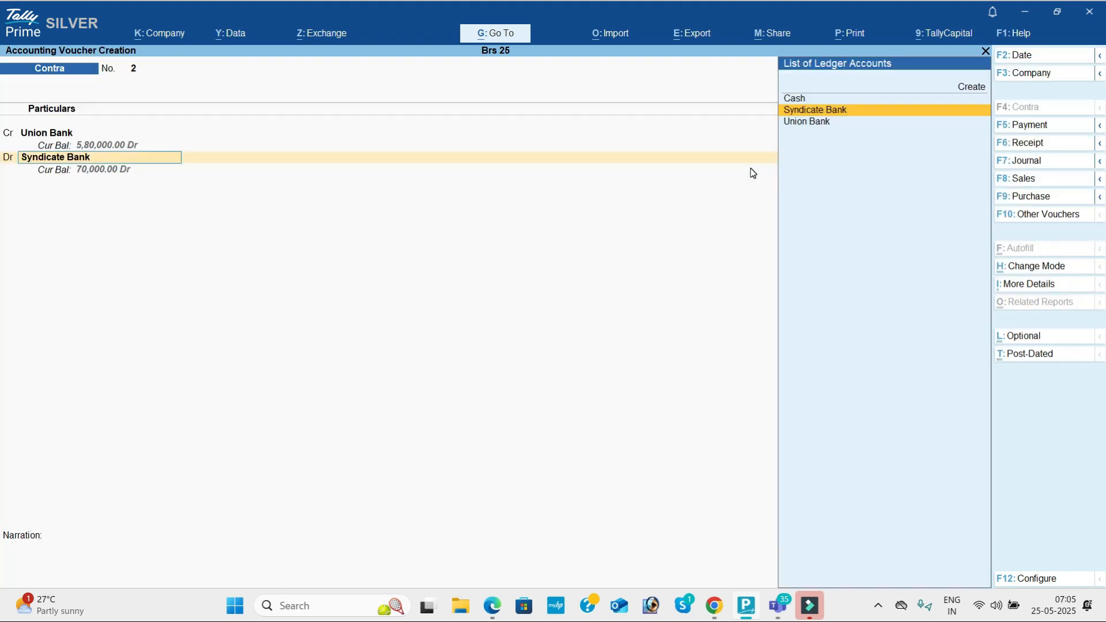
key(alt+c)
text(Petty Cash)
key(Return)
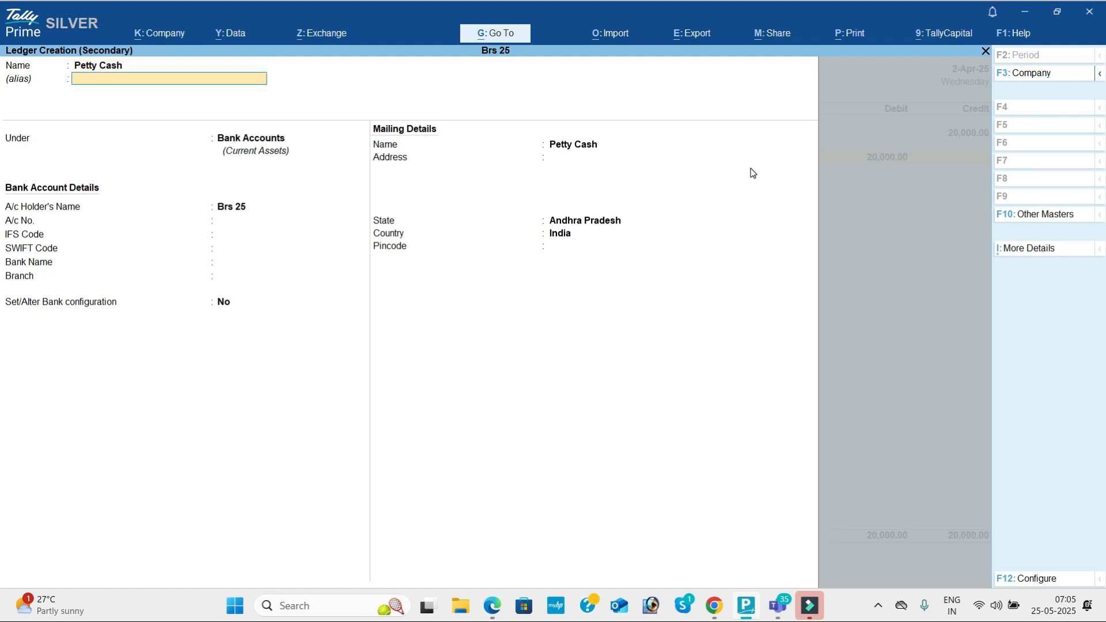
key(Return)
text(Cas)
key(Return)
key(ctrl+a)
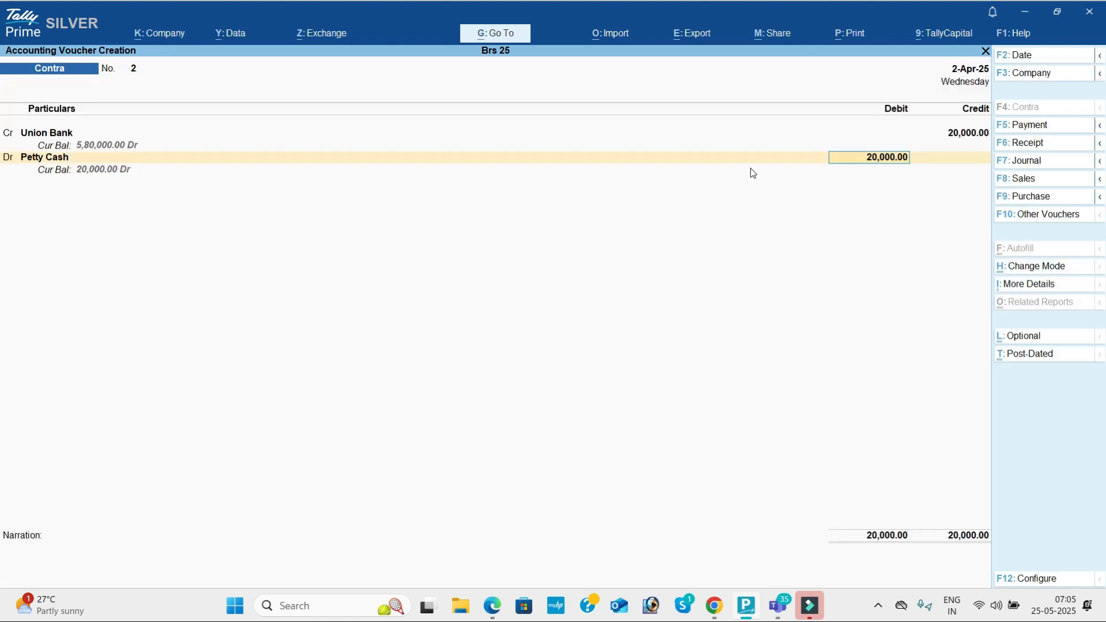
key(Return)
key(Return)
key(Return)
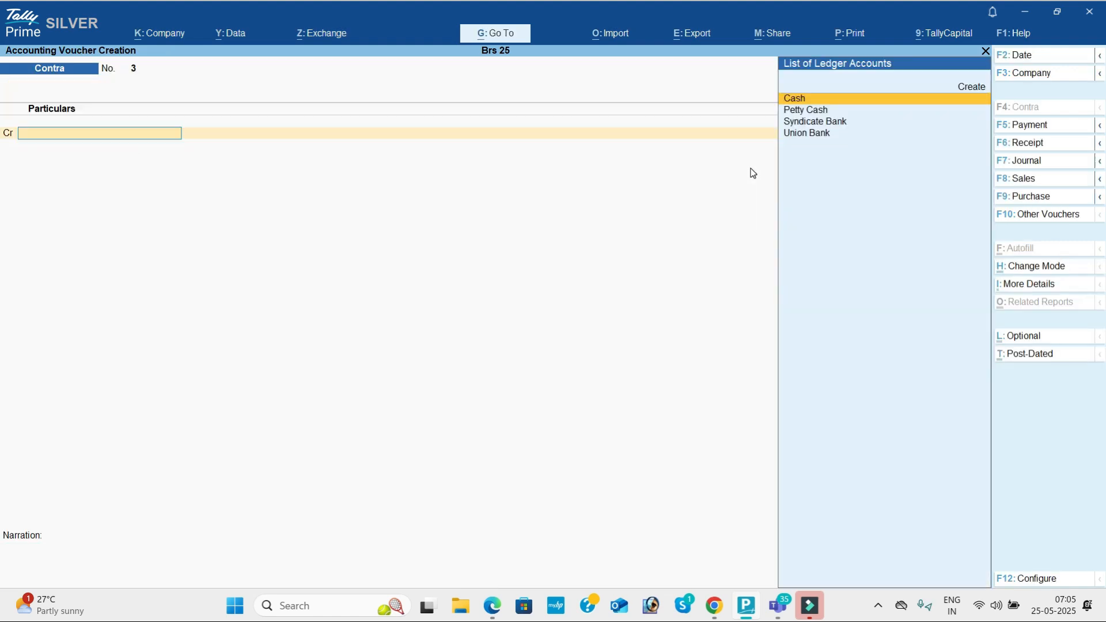
key(alt+Tab)
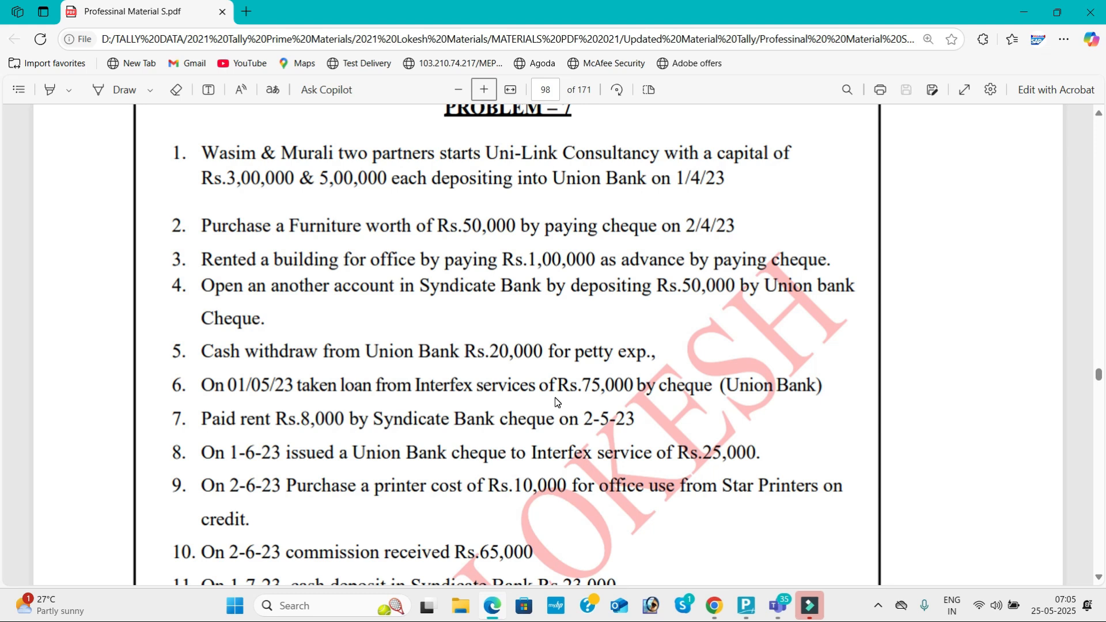
key(alt+Tab)
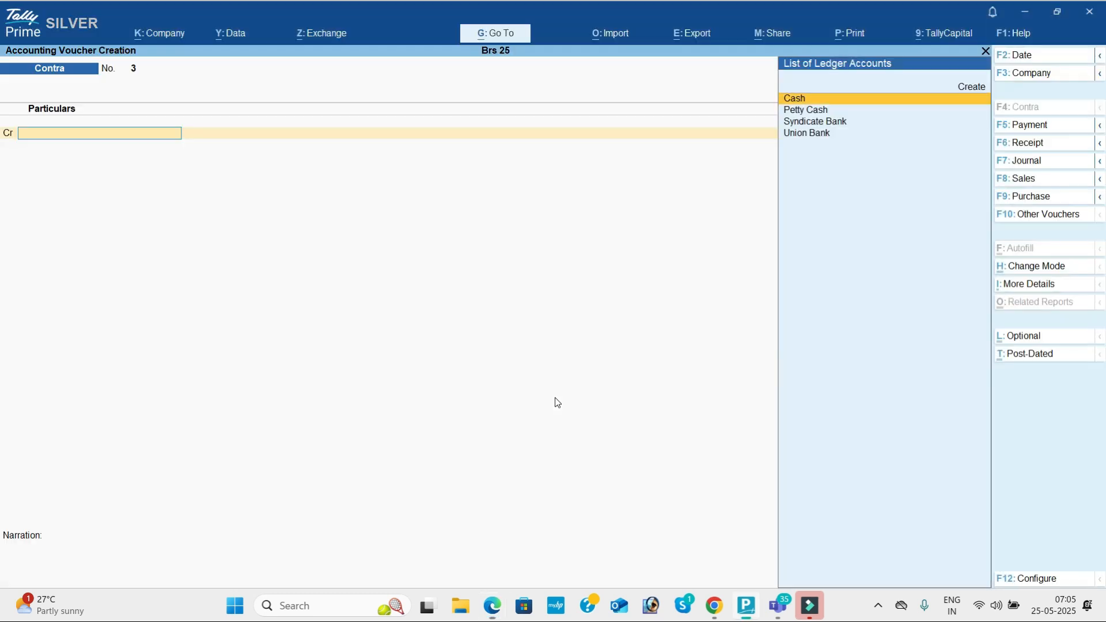
Step: Start a receipt dated 1-May-25 and create the Interfex Services ledger under Loans (Liability)
click(1028, 144)
click(1042, 56)
text(15-4)
key(Return)
key(alt+c)
text(Interf)
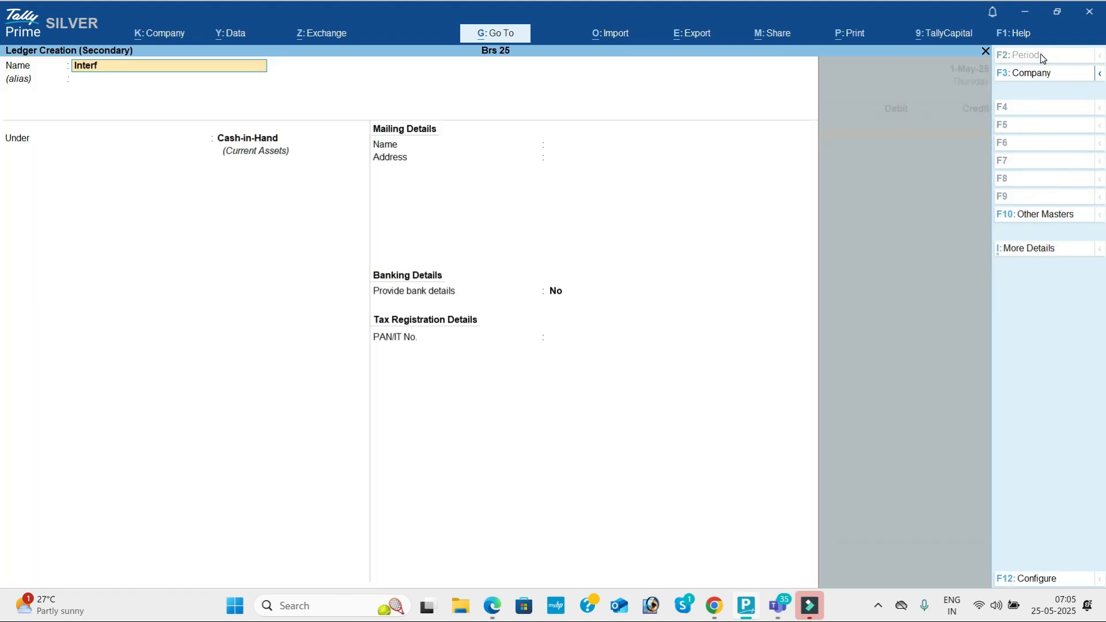
text(ex Services)
key(Return)
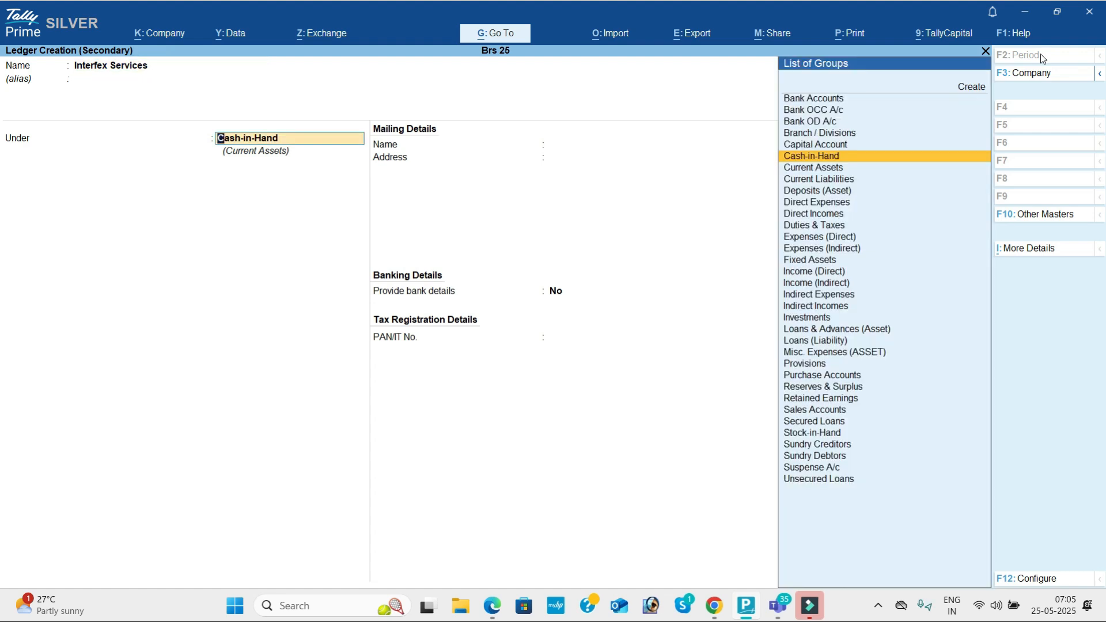
text(Lo)
key(Down)
key(Return)
key(Return)
key(Return)
key(Return)
key(Return)
key(Return)
key(Return)
key(Return)
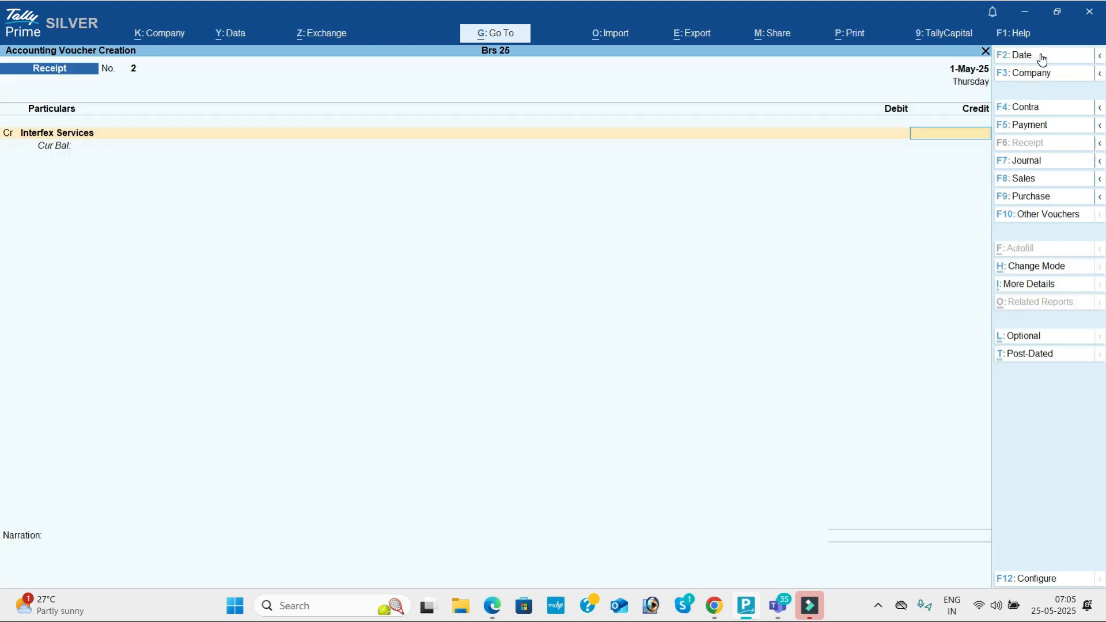
Step: Credit Interfex Services 75,000 and debit Union Bank on the receipt
key(alt+Tab)
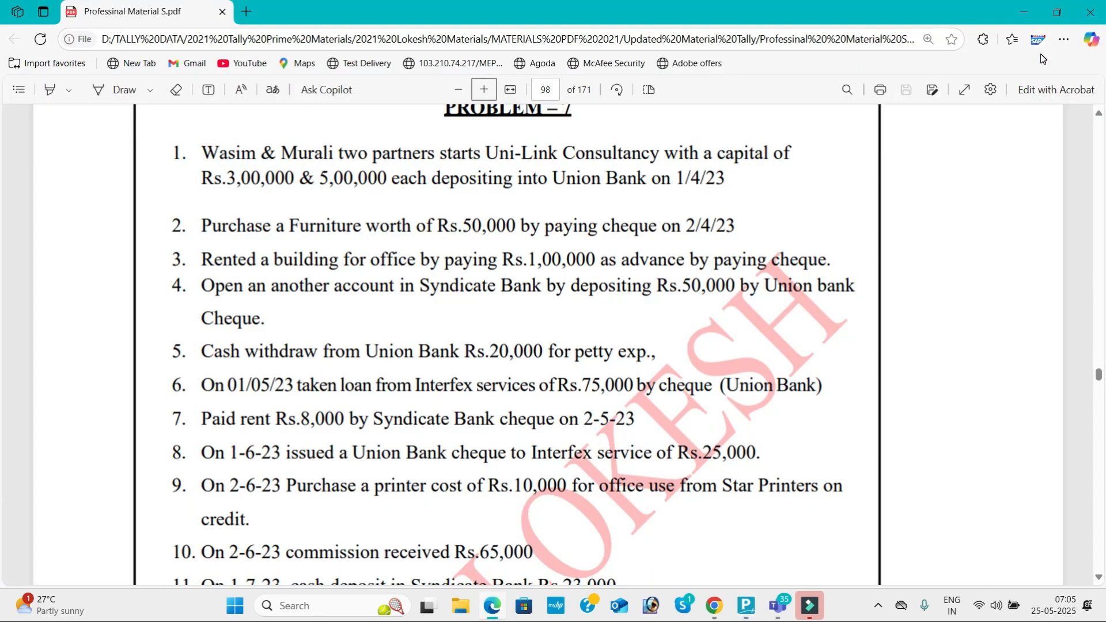
key(alt+Tab)
text(75000)
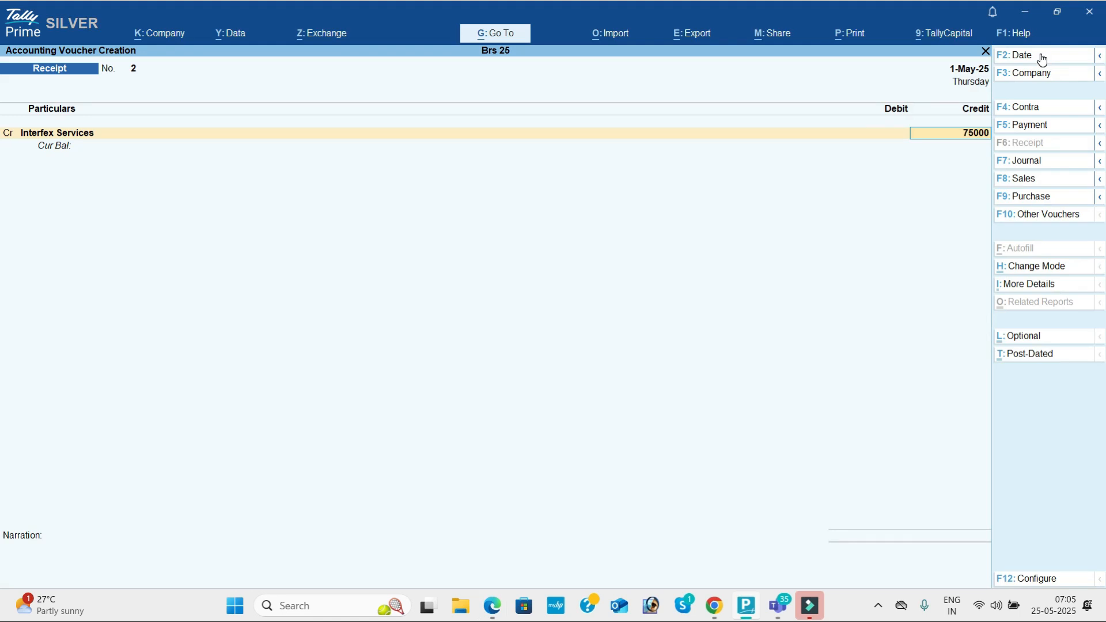
key(Return)
key(alt+Tab)
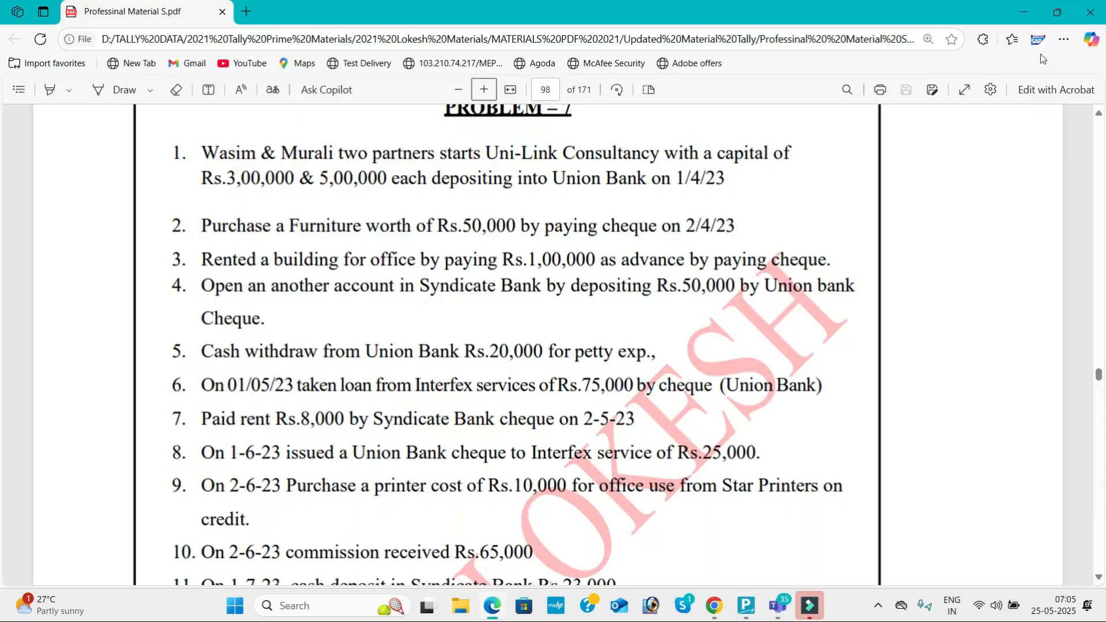
key(alt+Tab)
text(u)
key(Return)
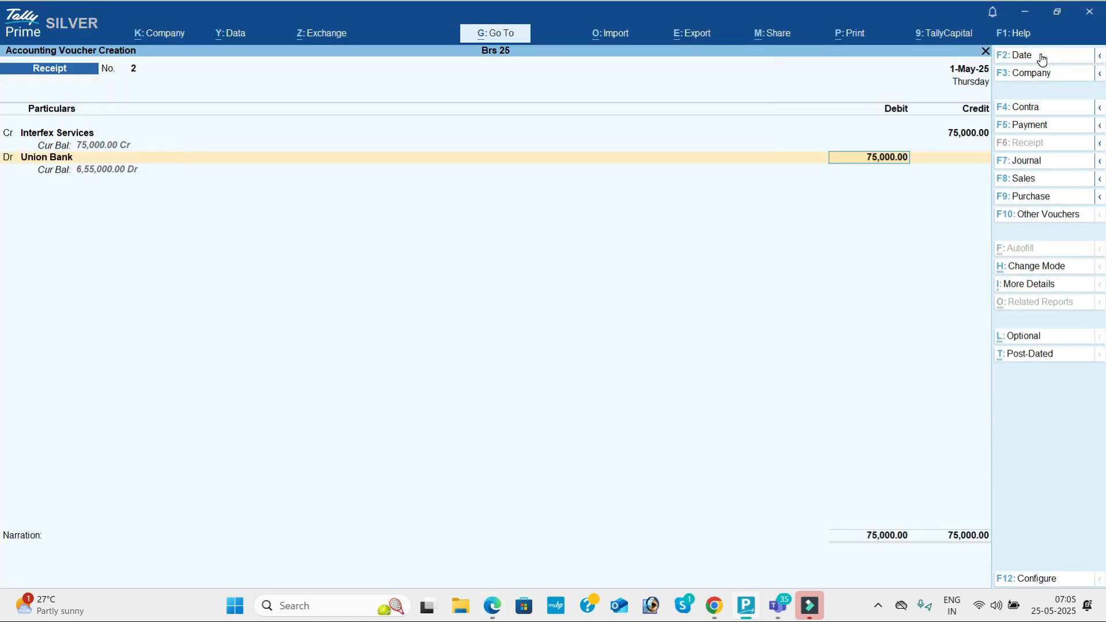
key(Return)
key(Return)
key(Return)
key(Return)
key(Return)
key(Return)
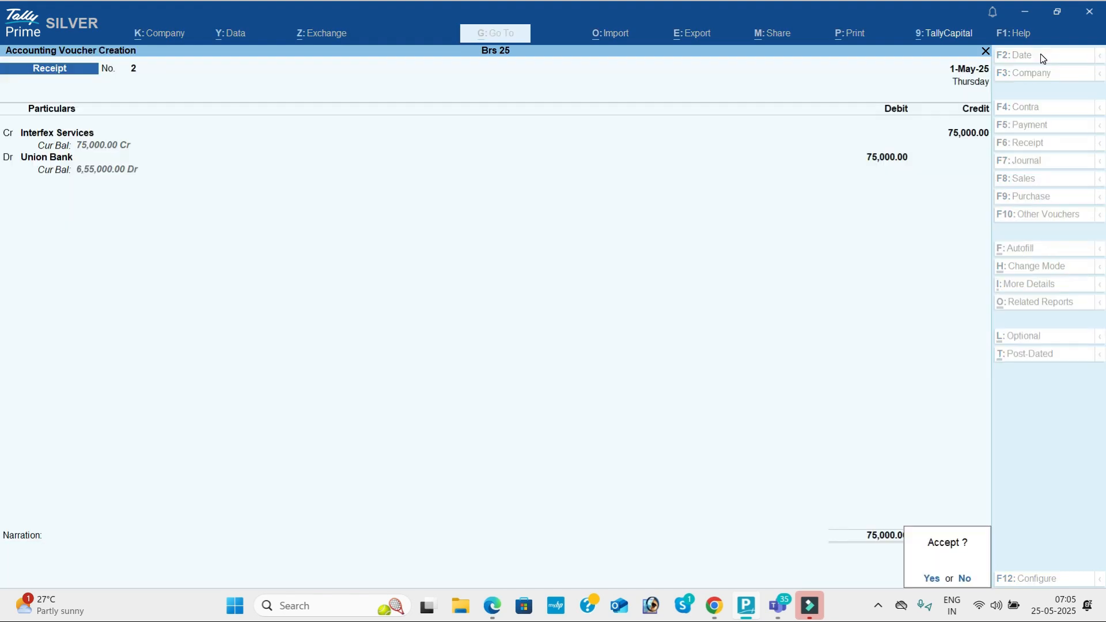
key(Return)
key(alt+Tab)
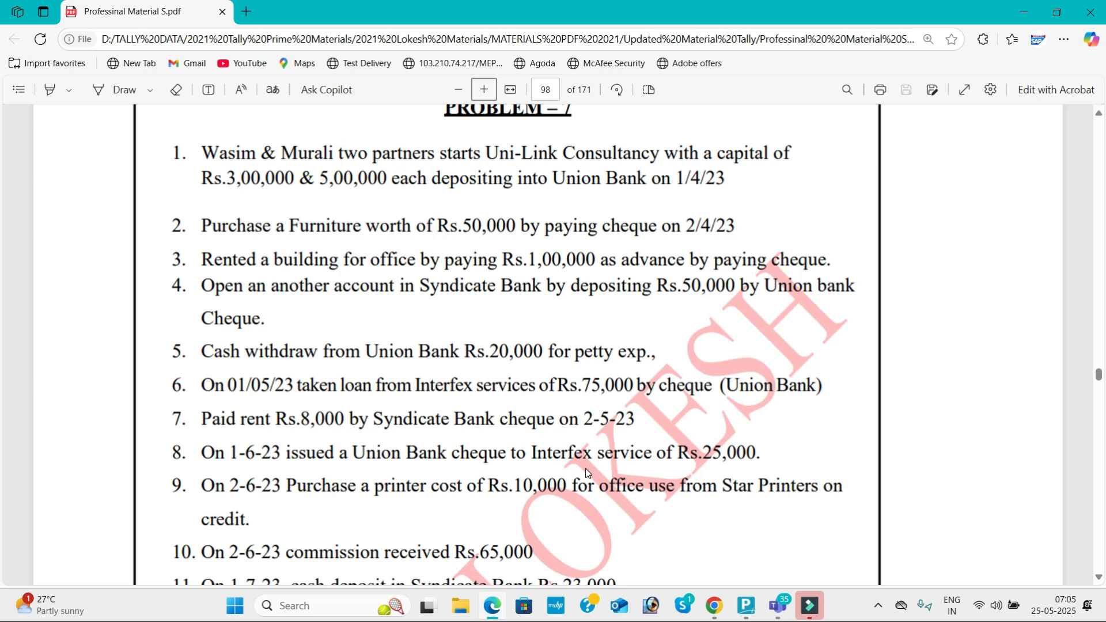
Step: Start a payment dated 2-May-25 and create a Rent ledger under Indirect Expenses
key(alt+Tab)
click(1051, 128)
click(1048, 59)
text(2-5)
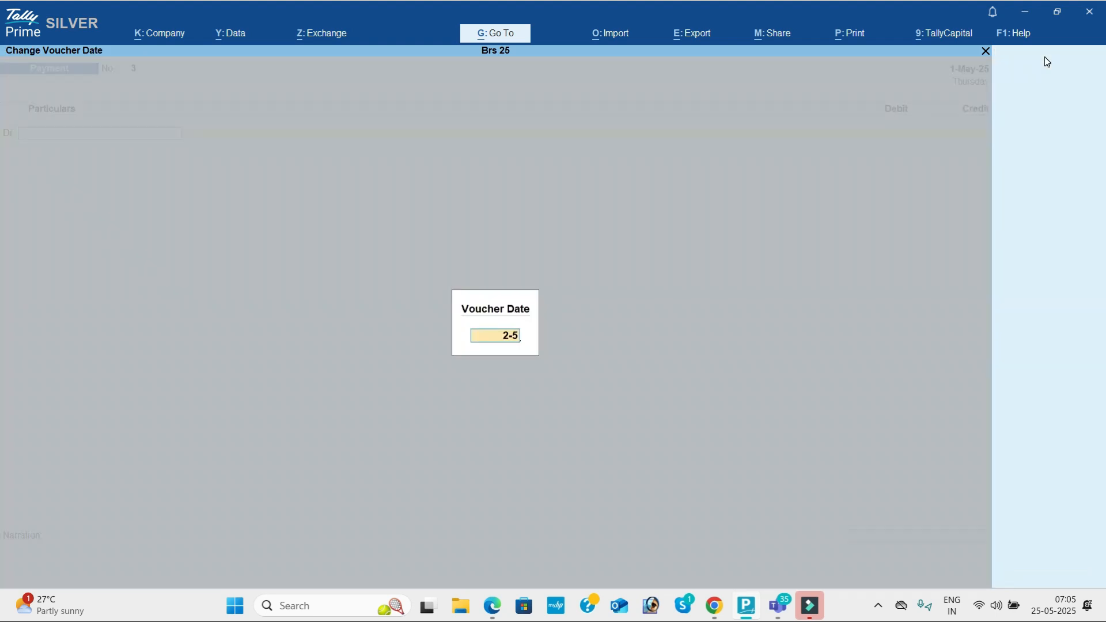
key(Return)
text(Re)
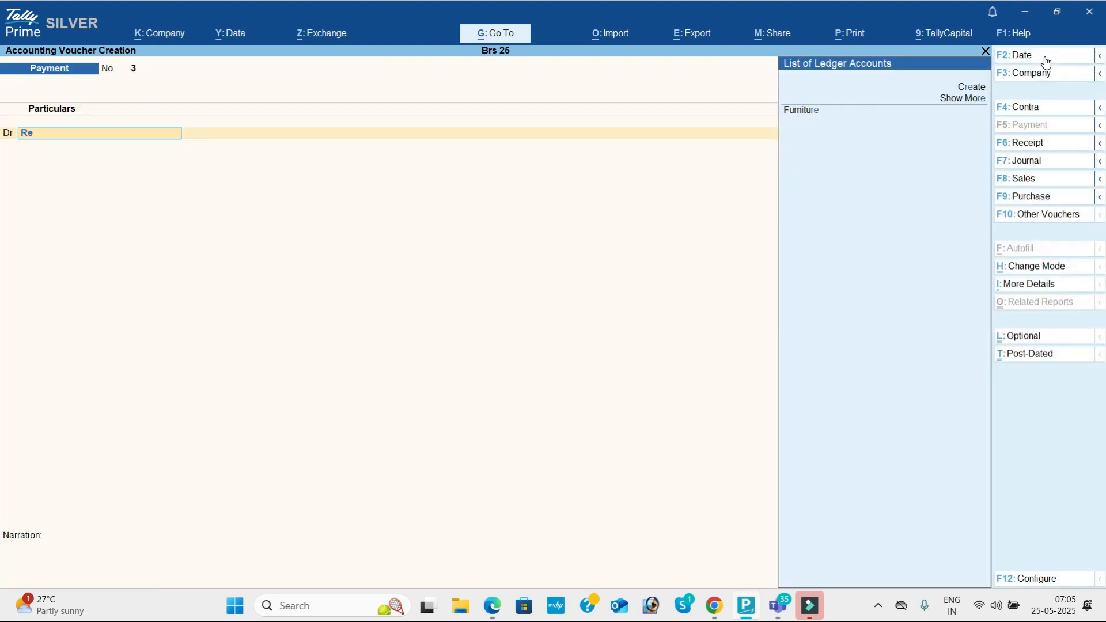
key(alt+c)
text(nt)
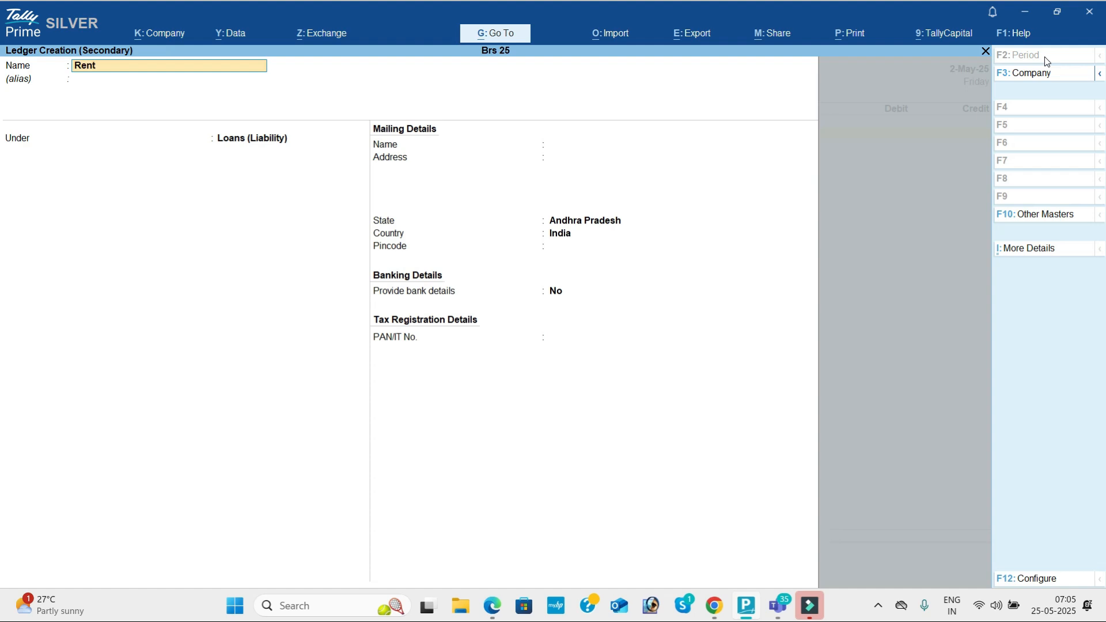
key(Return)
text(Ind)
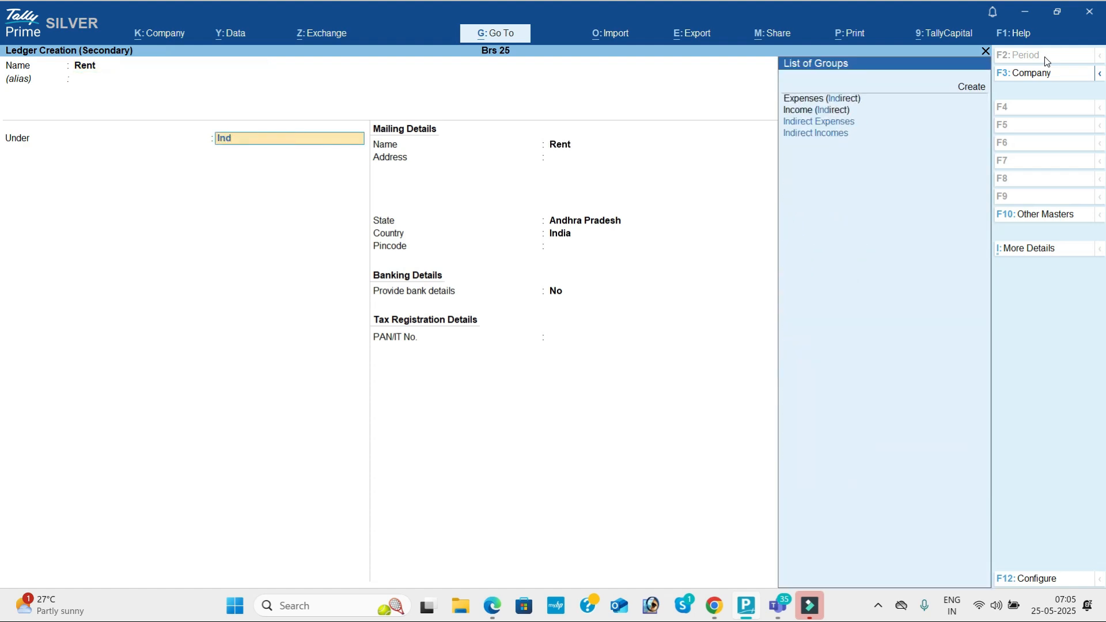
key(Return)
key(ctrl+a)
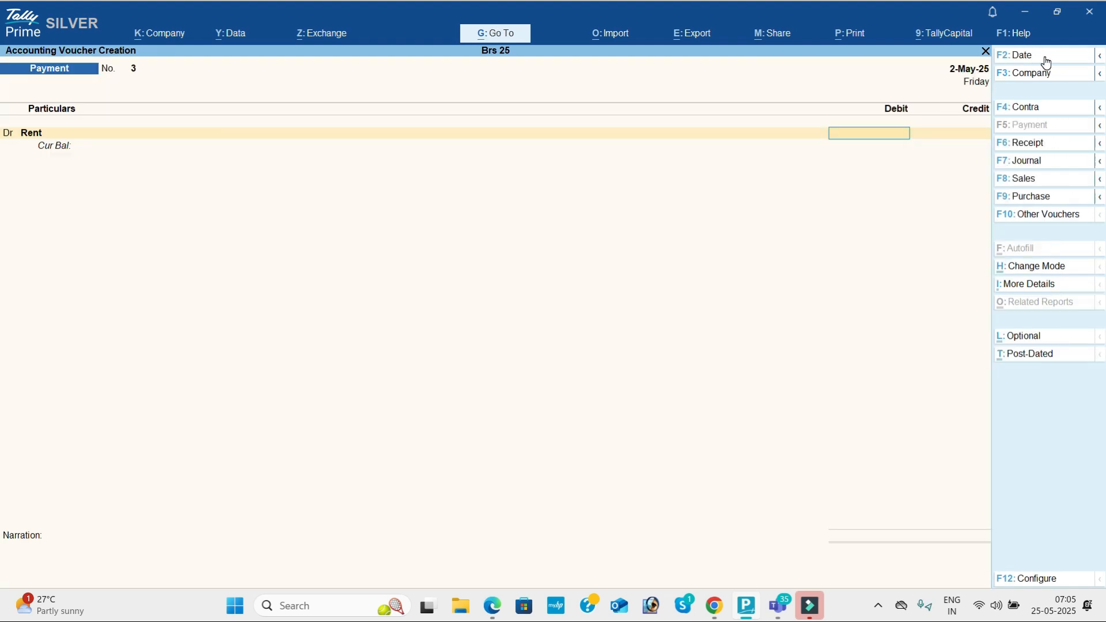
Step: Debit Rent 8,000 against Union Bank, save it, and view the question sheet PDF
key(alt+Tab)
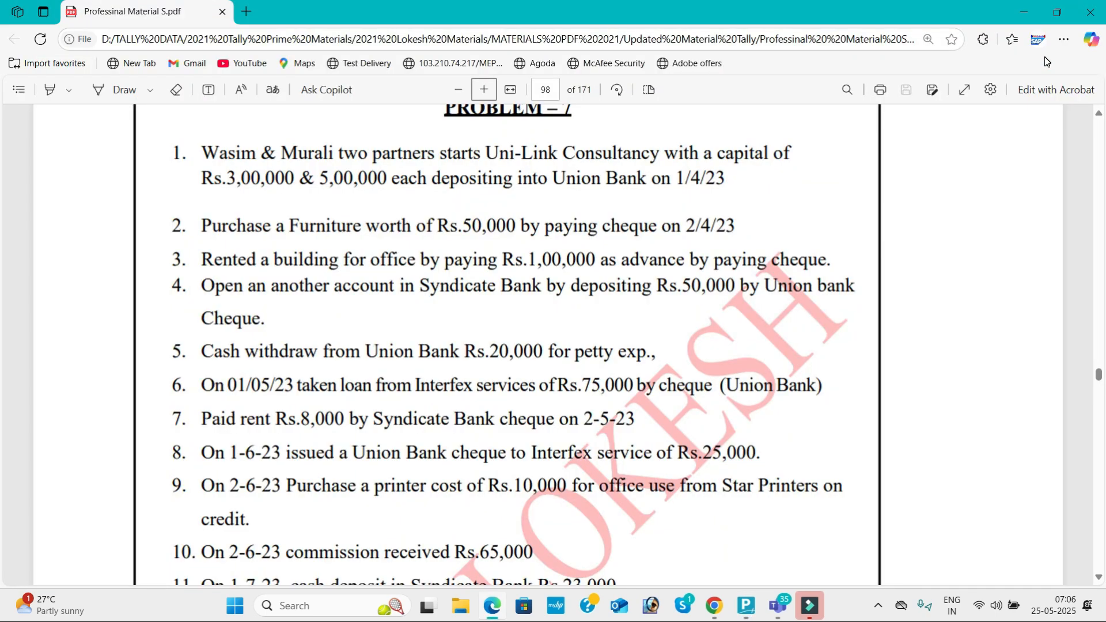
key(alt+Tab)
text(8000)
key(Return)
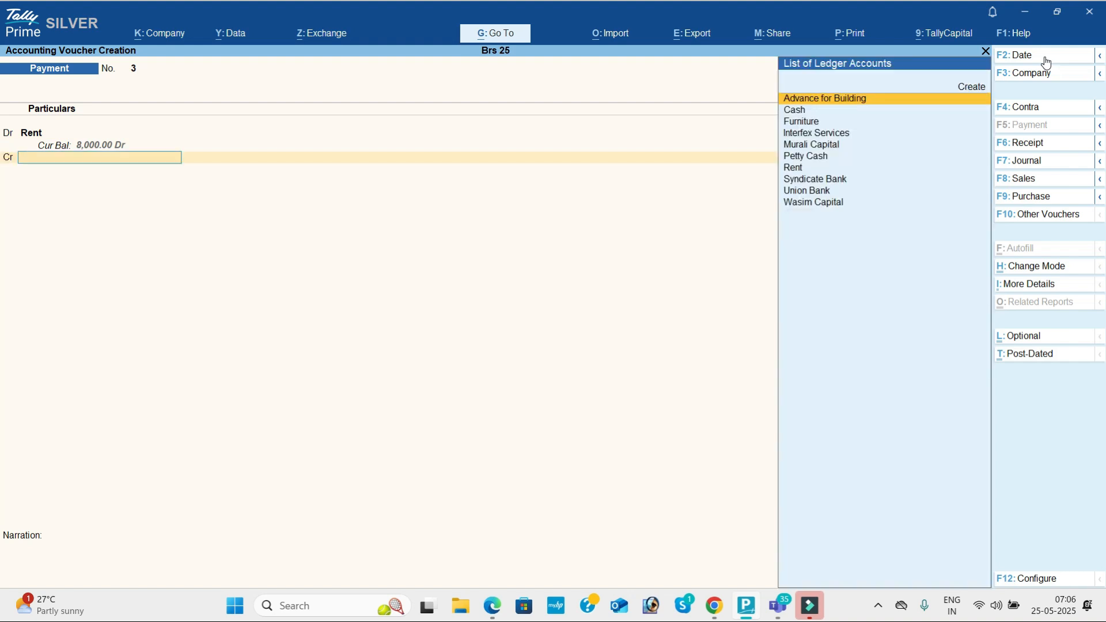
key(alt+Tab)
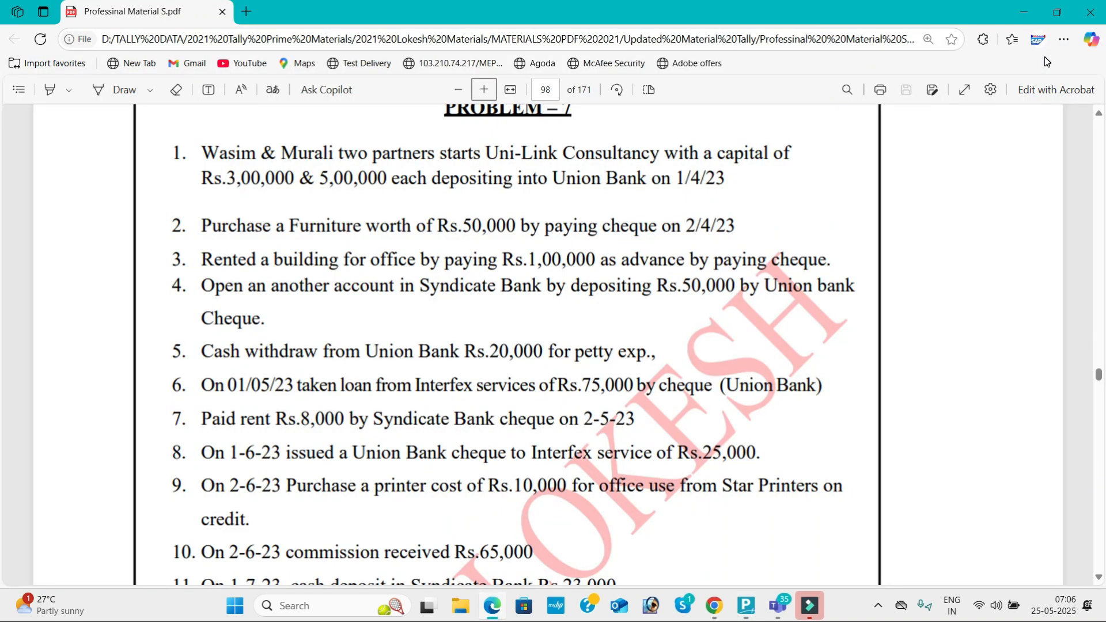
key(alt+Tab)
text(u)
key(Return)
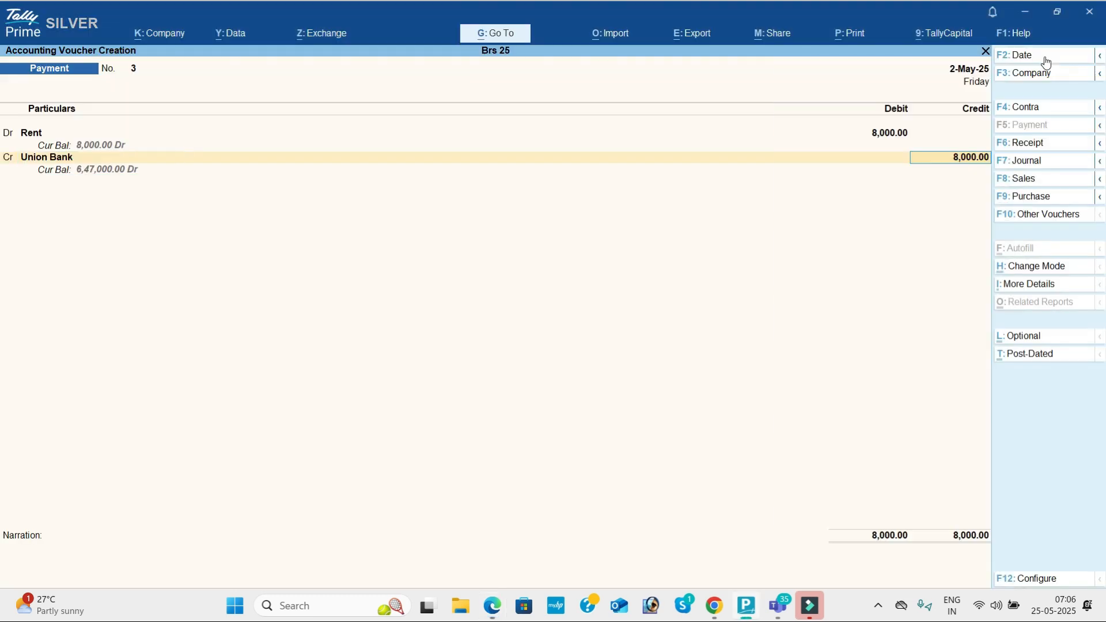
key(Return)
key(Return)
key(Return)
key(Return)
key(Return)
key(Return)
key(Return)
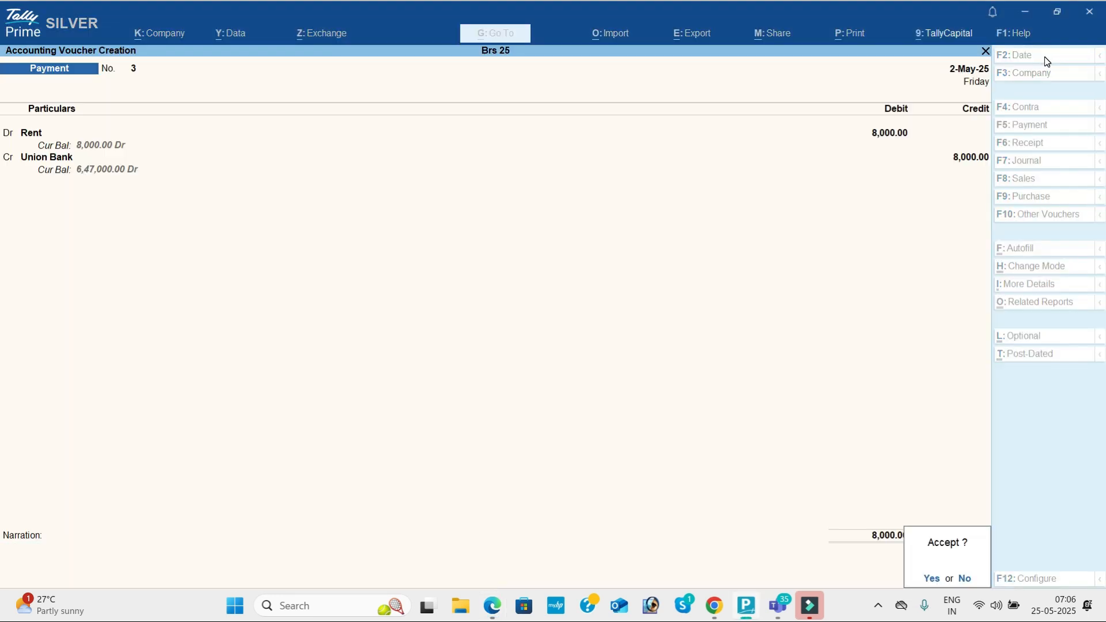
key(alt+Tab)
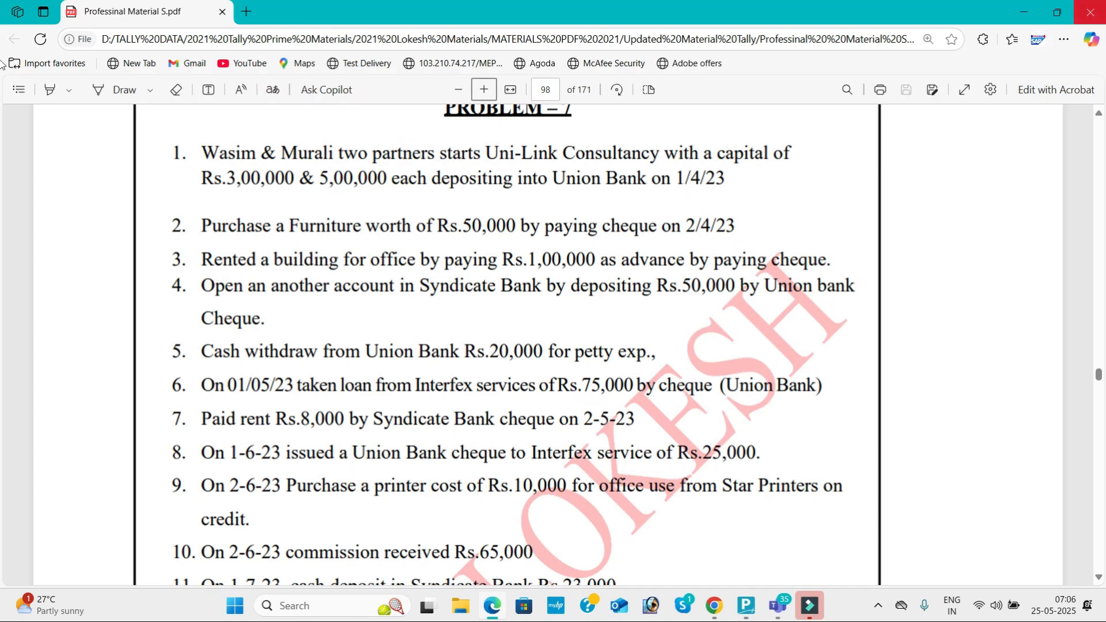
Step: Scroll the question sheet PDF and date the payment voucher 1-Jun-25
click(1099, 578)
click(1099, 578)
click(1098, 578)
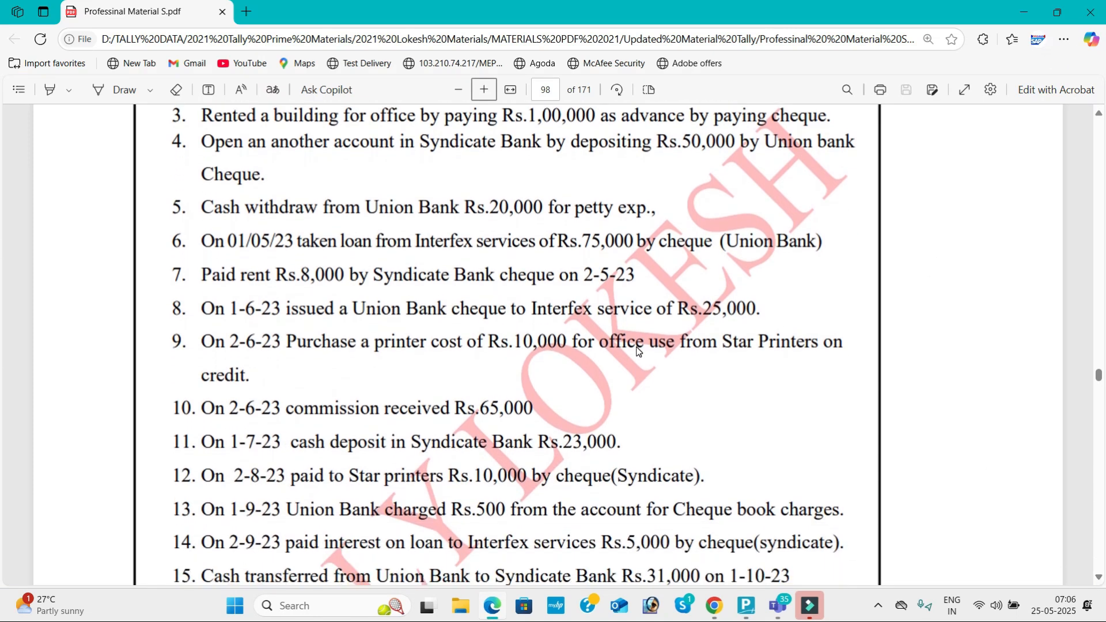
key(alt+Tab)
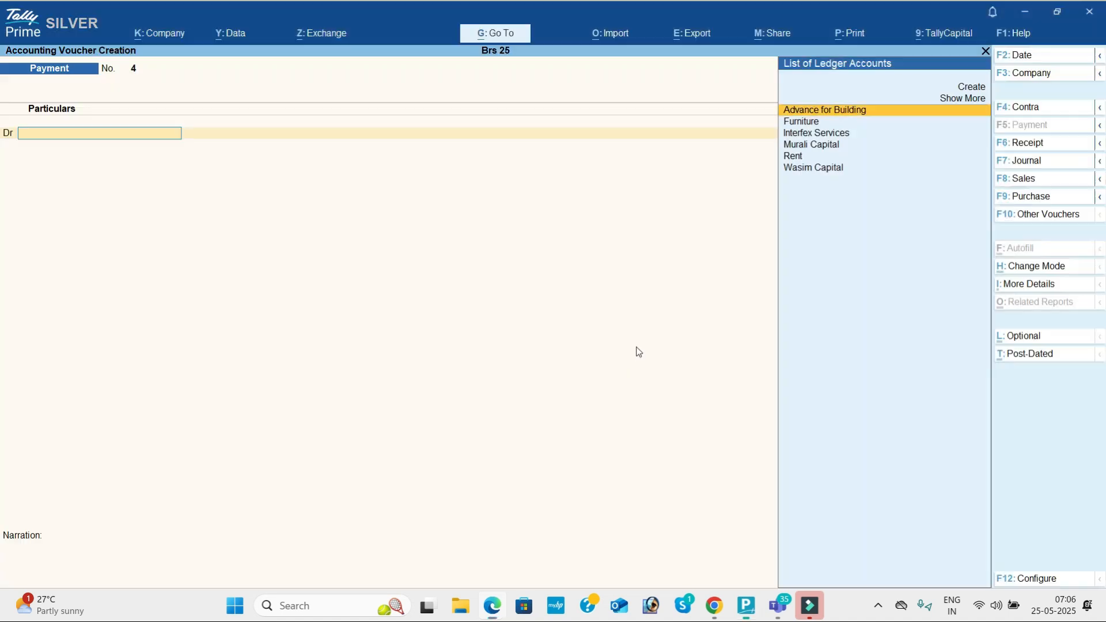
click(1041, 58)
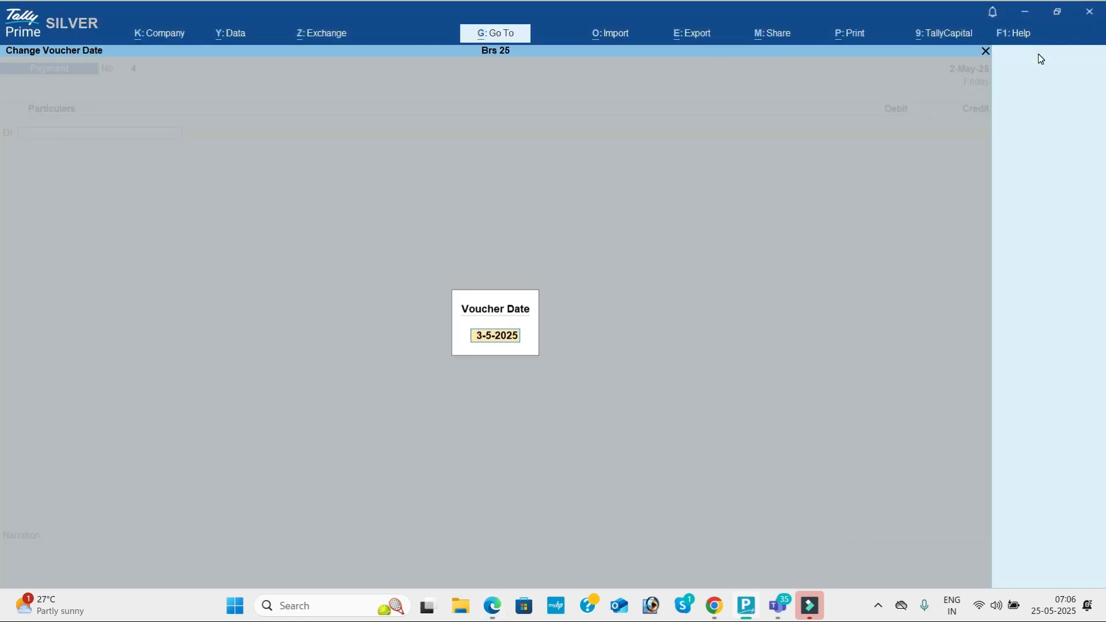
text(-6)
key(Return)
key(alt+Tab)
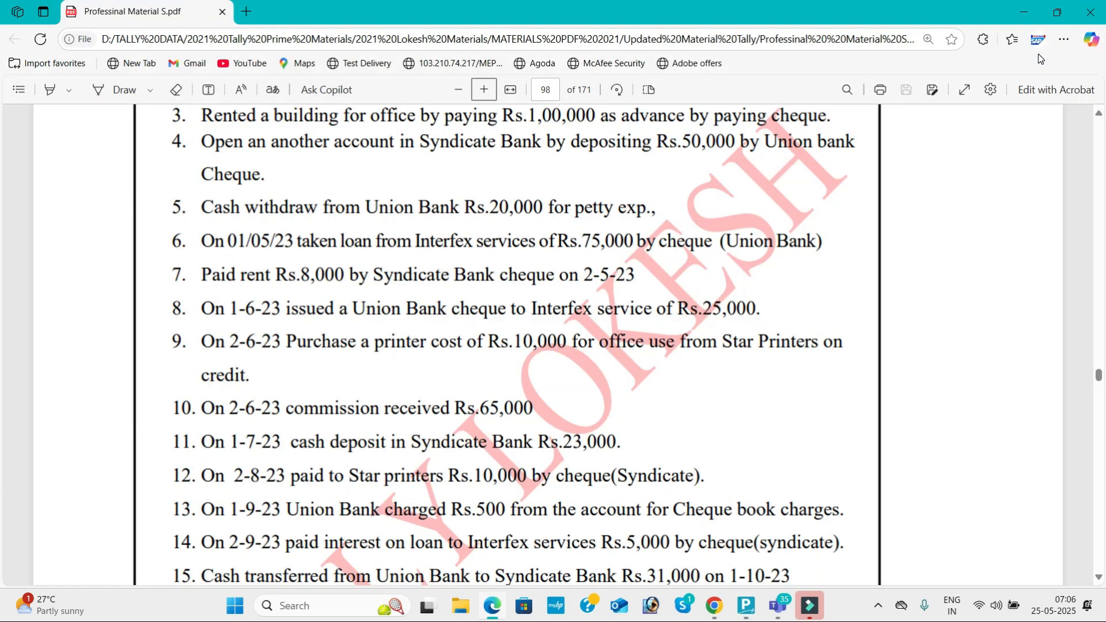
key(alt+Tab)
Step: Debit Interfex Services 25,000 against Union Bank and save payment No. 4
text(in)
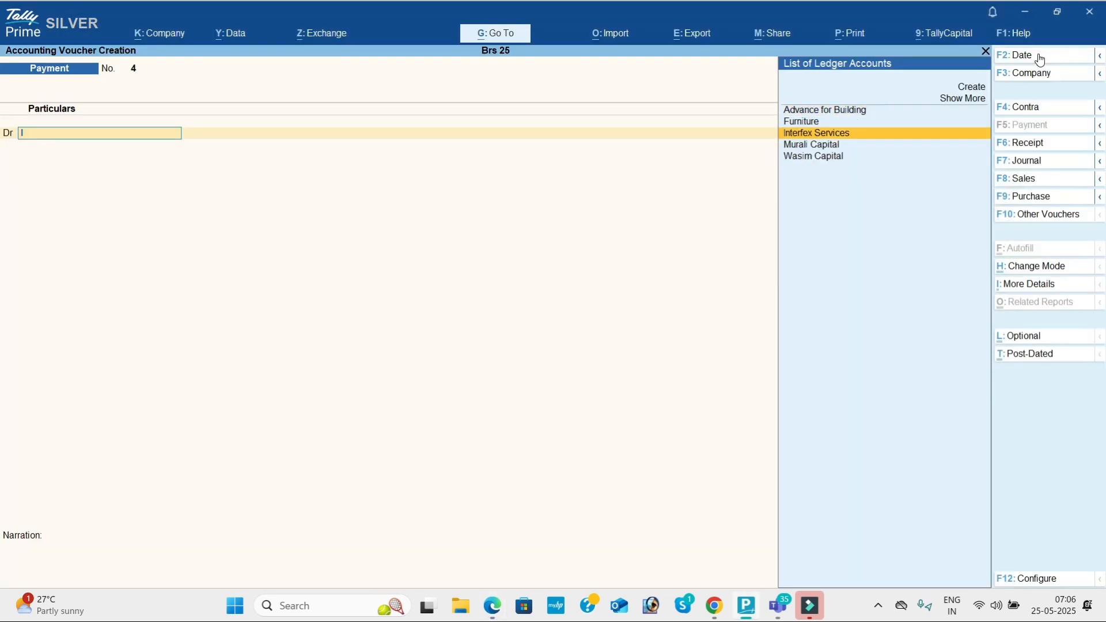
key(Return)
key(alt+Tab)
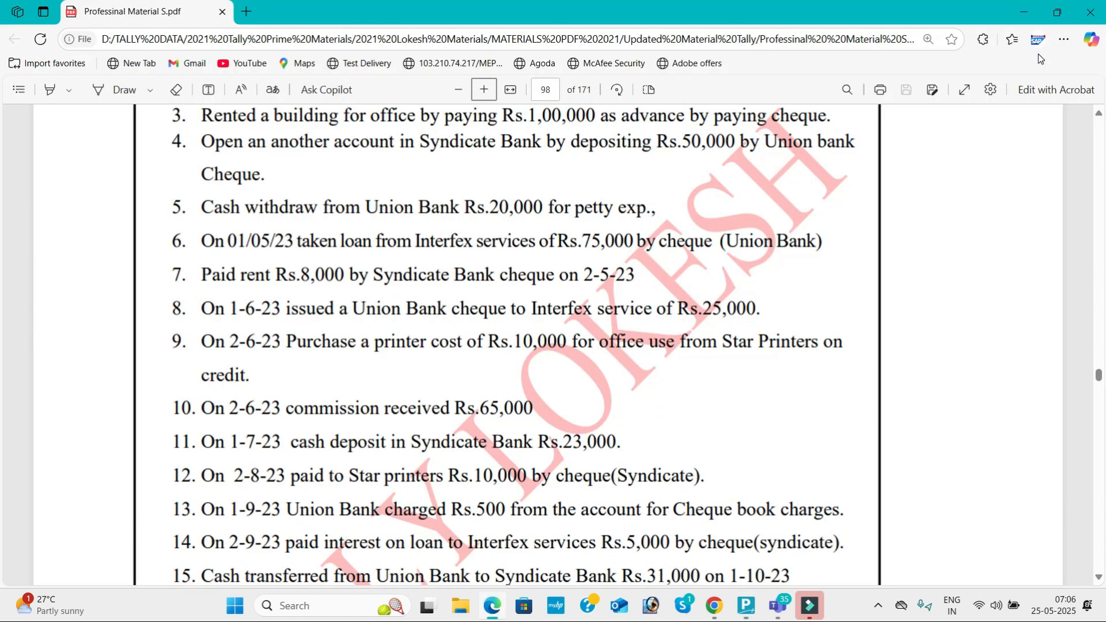
key(alt+Tab)
text(25000)
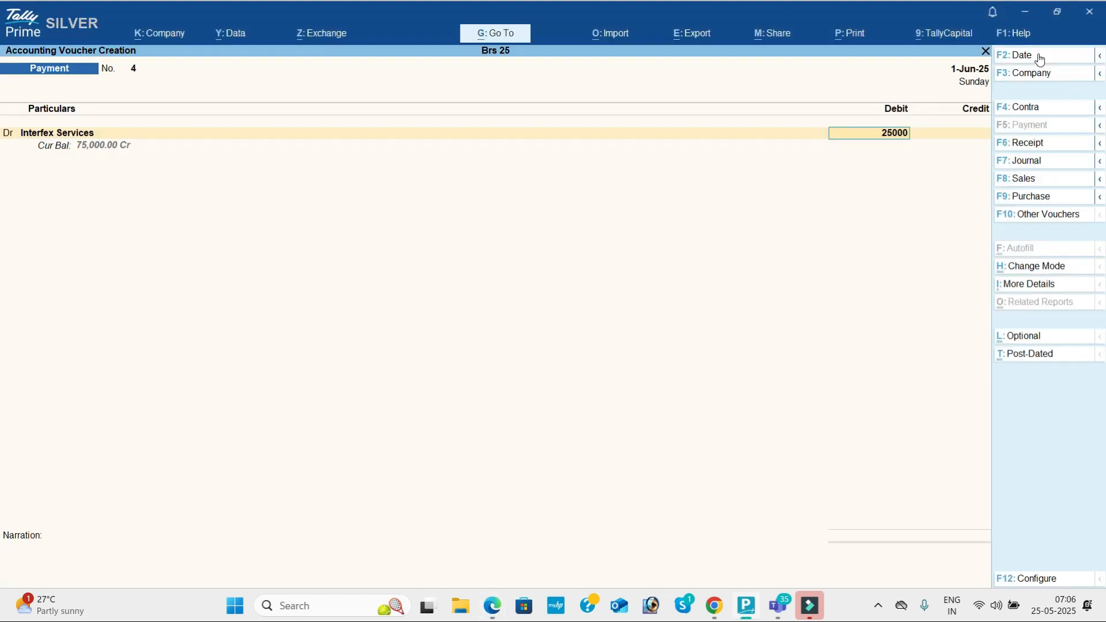
key(Return)
key(alt+Tab)
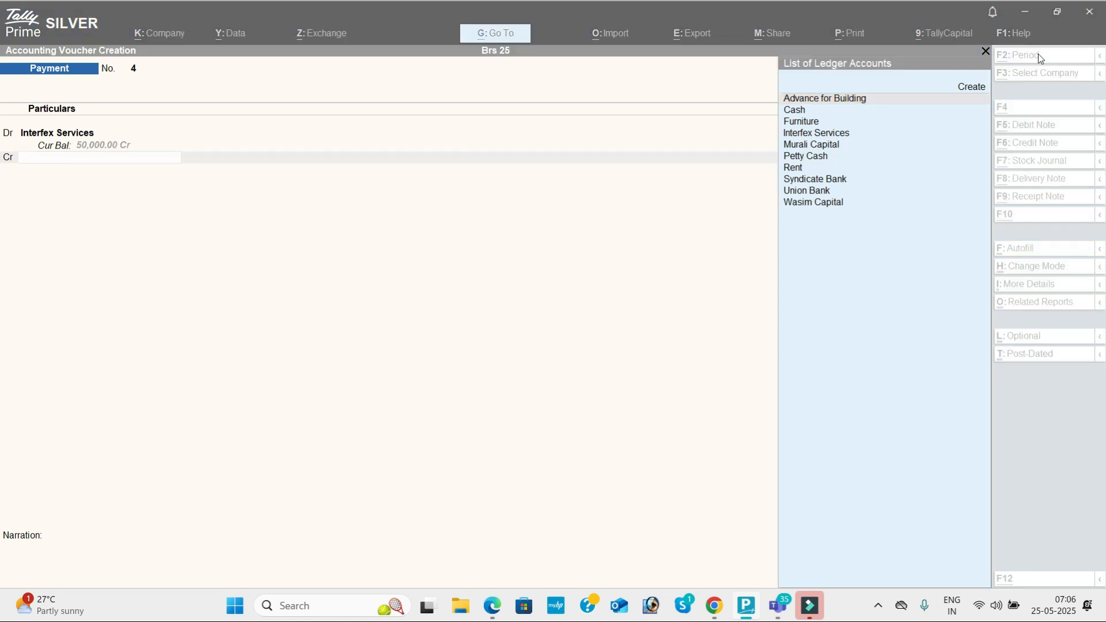
key(alt+Tab)
text(u)
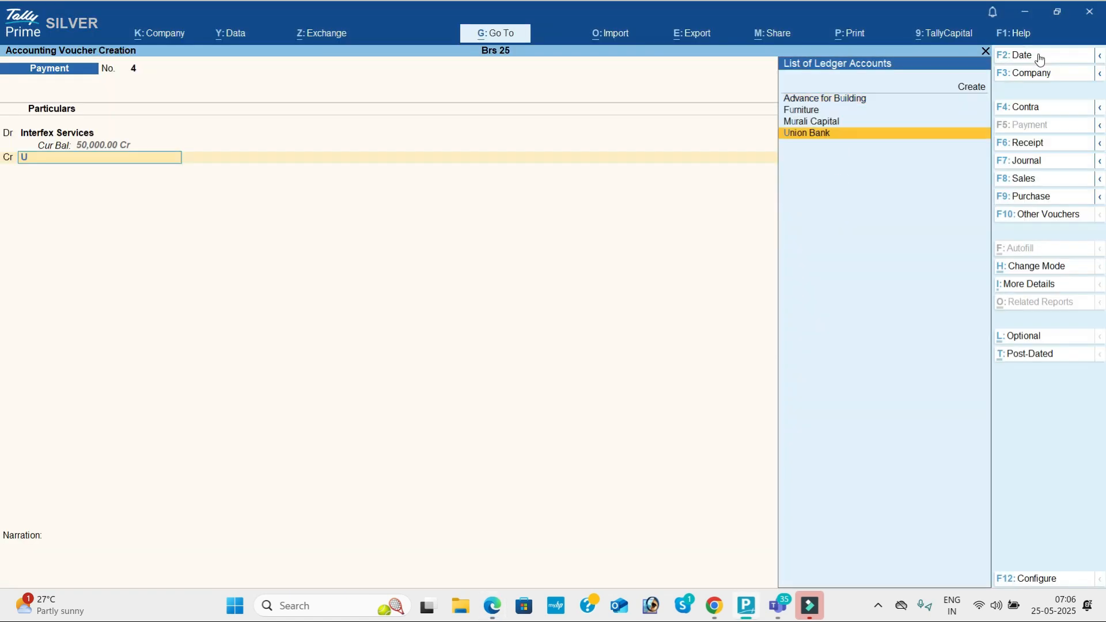
key(Return)
key(Return)
key(Return)
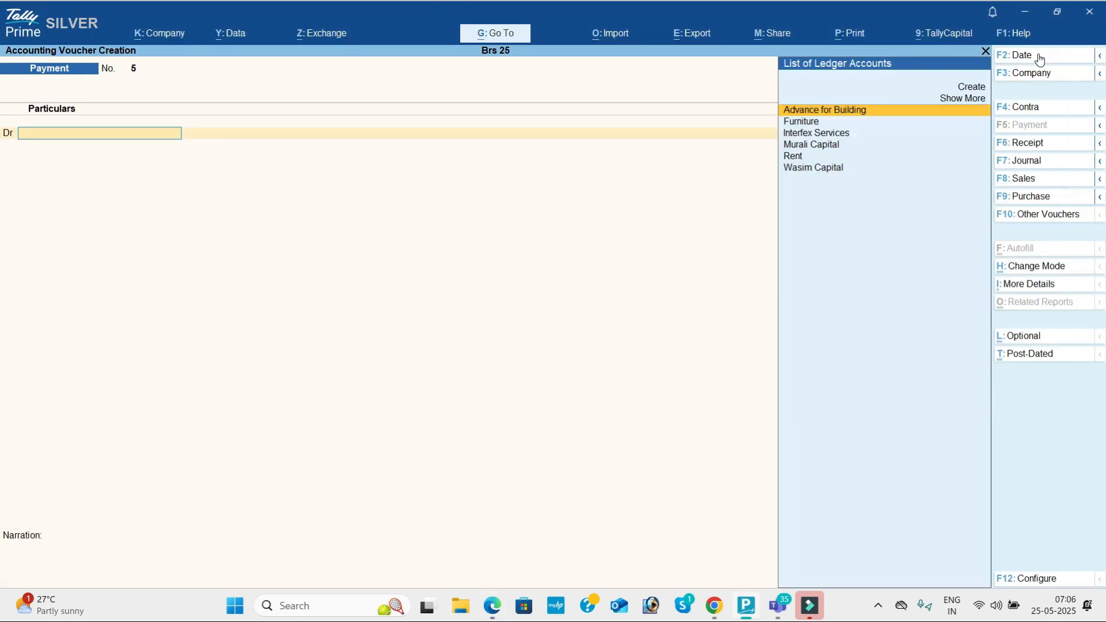
key(alt+Tab)
key(alt+Tab)
Step: Start a journal dated 2-Jun-25, create a Printer ledger under Fixed Assets, and debit it 10,000
click(1041, 160)
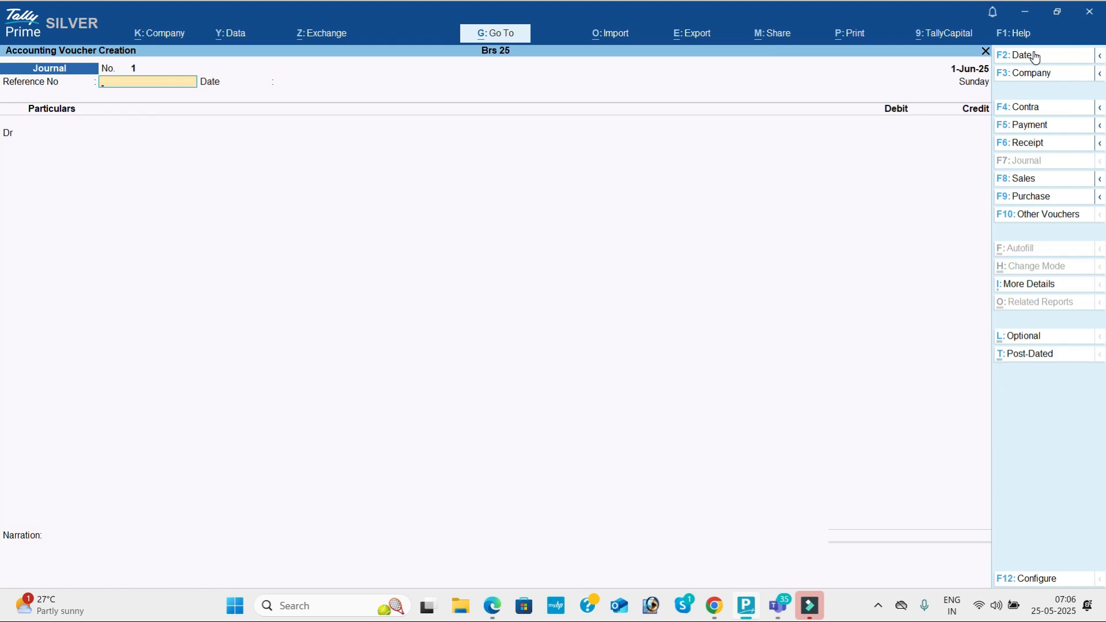
click(1032, 55)
text(2-)
key(Return)
key(Return)
key(Return)
key(alt+c)
text(Printe)
key(Return)
key(Return)
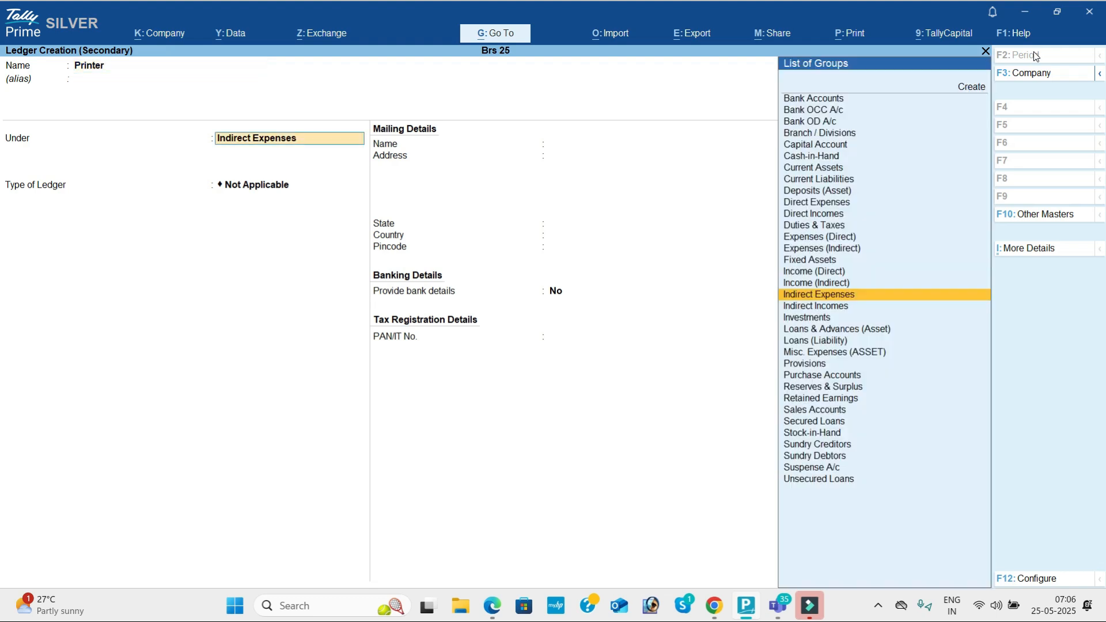
text(f)
key(Return)
key(ctrl+a)
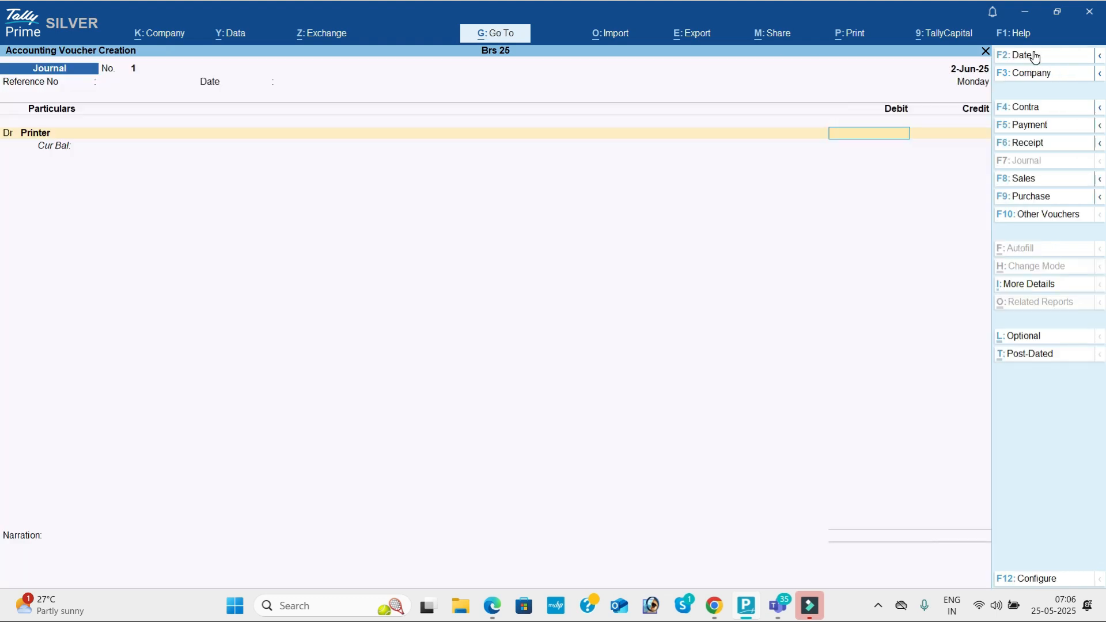
key(alt+Tab)
key(alt+Tab)
text(10)
key(Return)
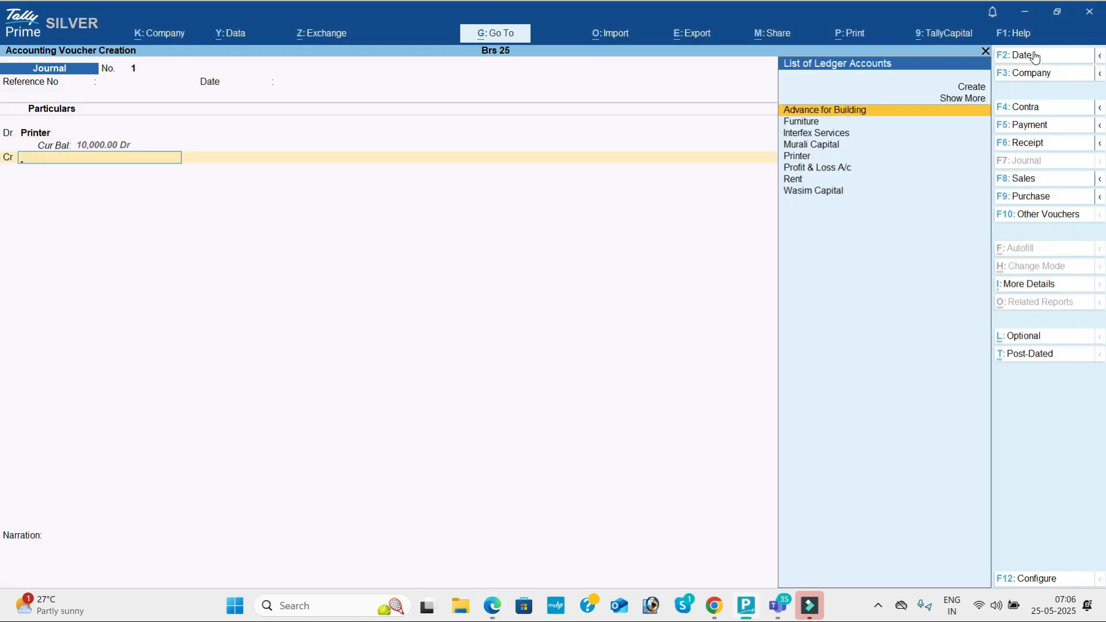
Step: Create Star Printers under Sundry Creditors as the credit line and save journal No. 1
key(alt+Tab)
key(alt+Tab)
key(alt+c)
text(Star Printers)
key(Return)
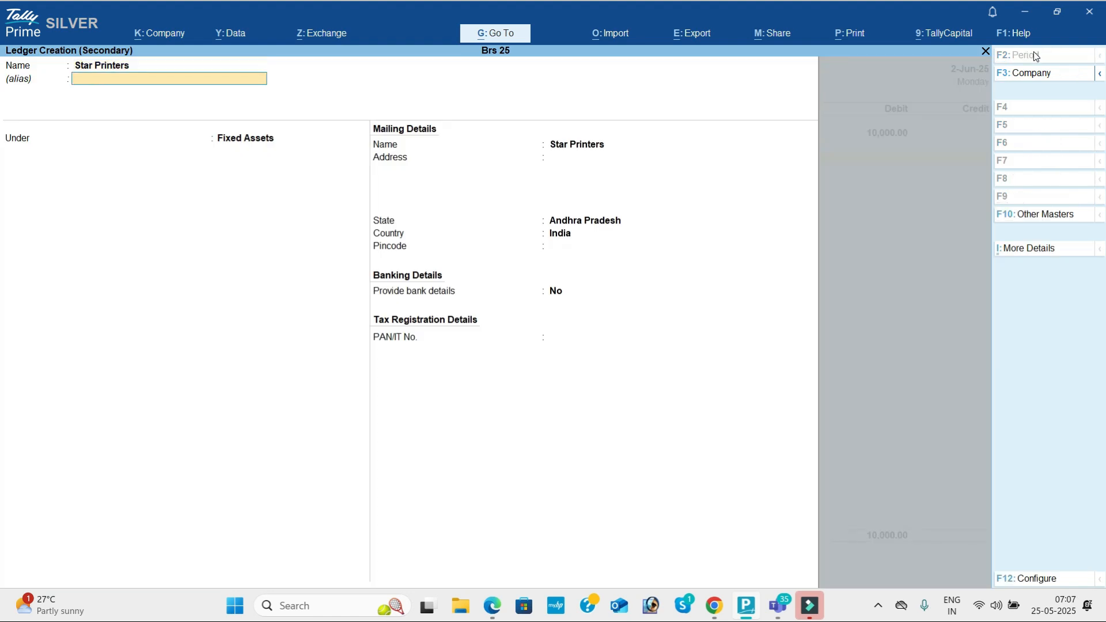
key(Return)
text(Sun)
key(Down)
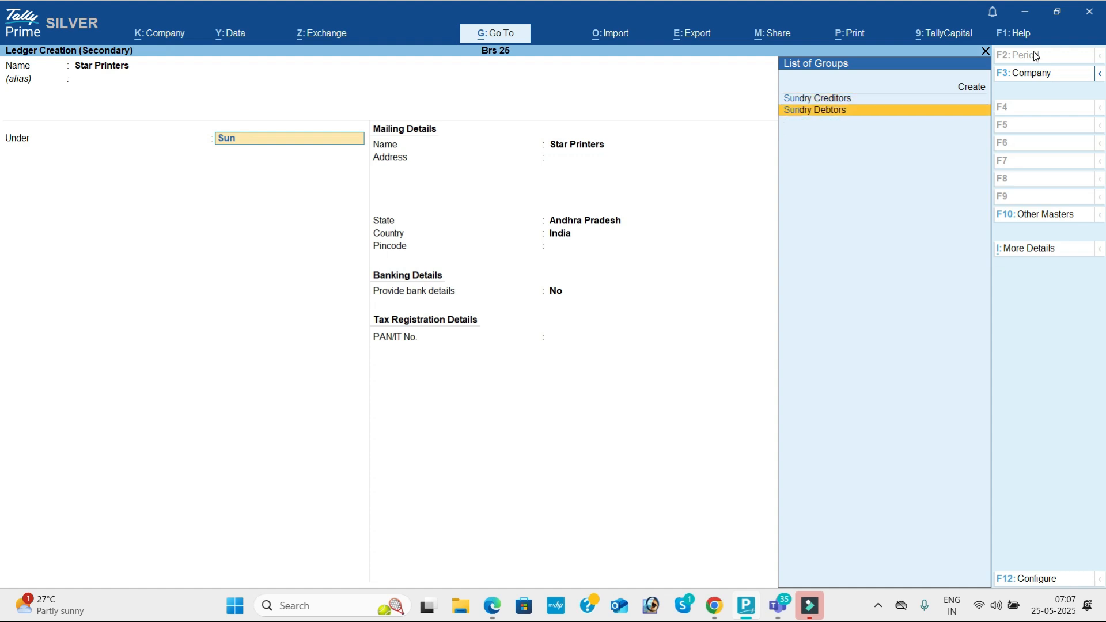
key(Up)
key(Return)
key(ctrl+a)
key(Return)
key(Return)
key(Return)
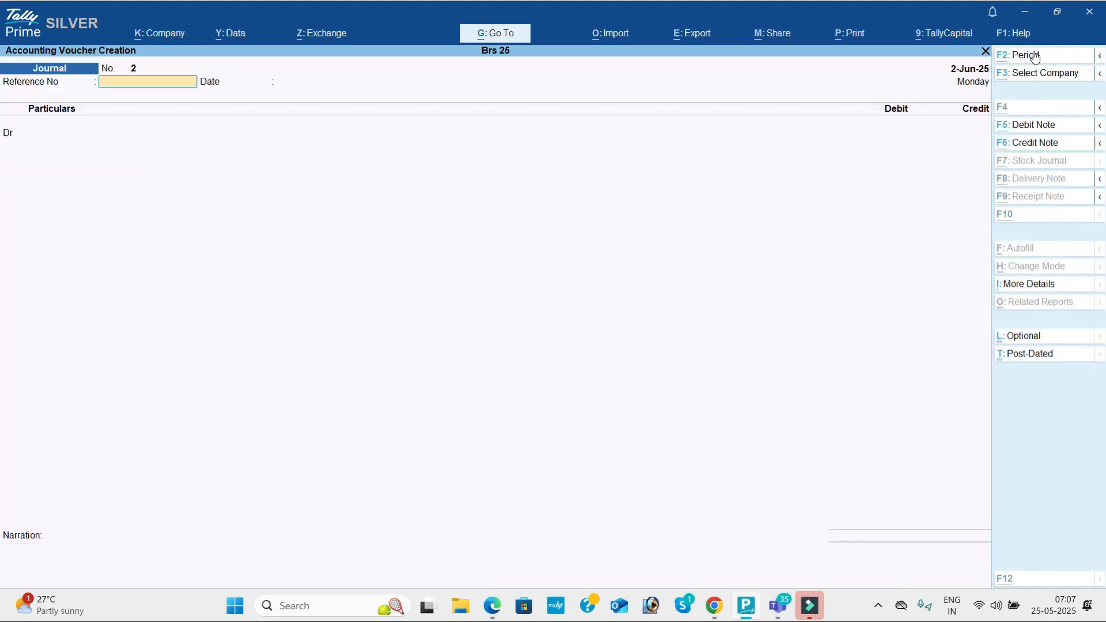
key(alt+Tab)
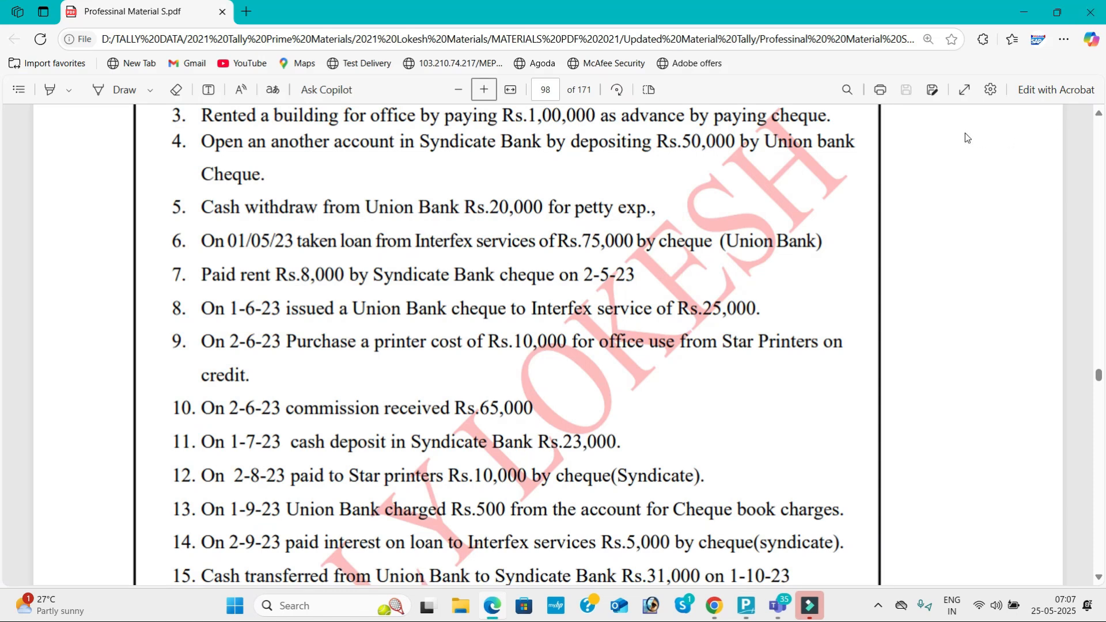
Step: Start a receipt dated 2-Jun-25 and create the Commission Received ledger
key(alt+Tab)
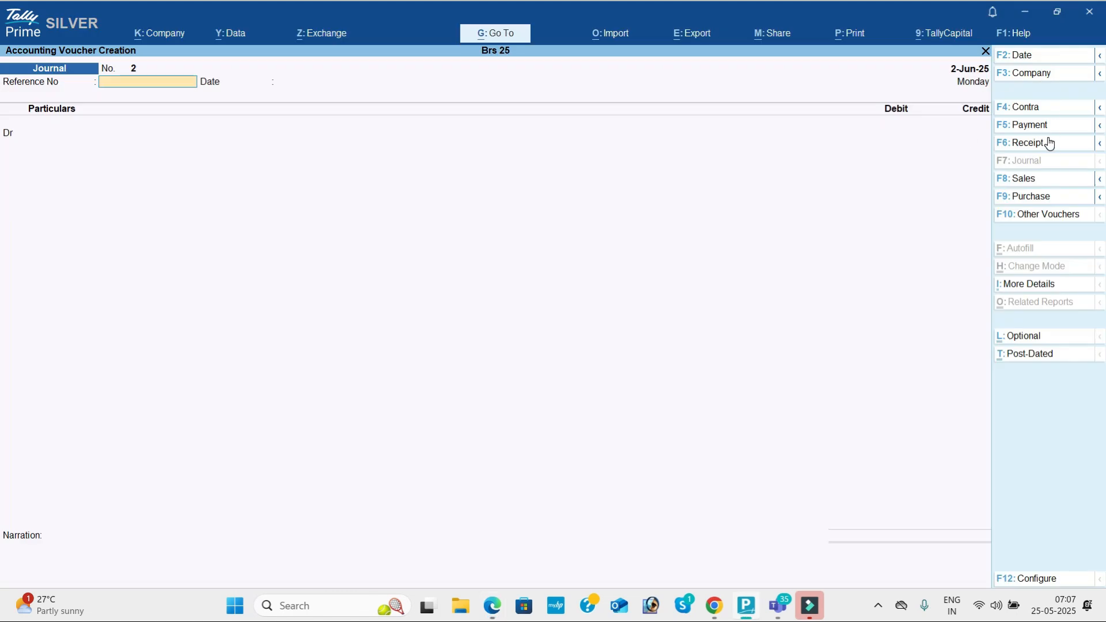
click(1048, 143)
click(1047, 59)
text(2-6)
key(Return)
key(alt+c)
text(Commission Received)
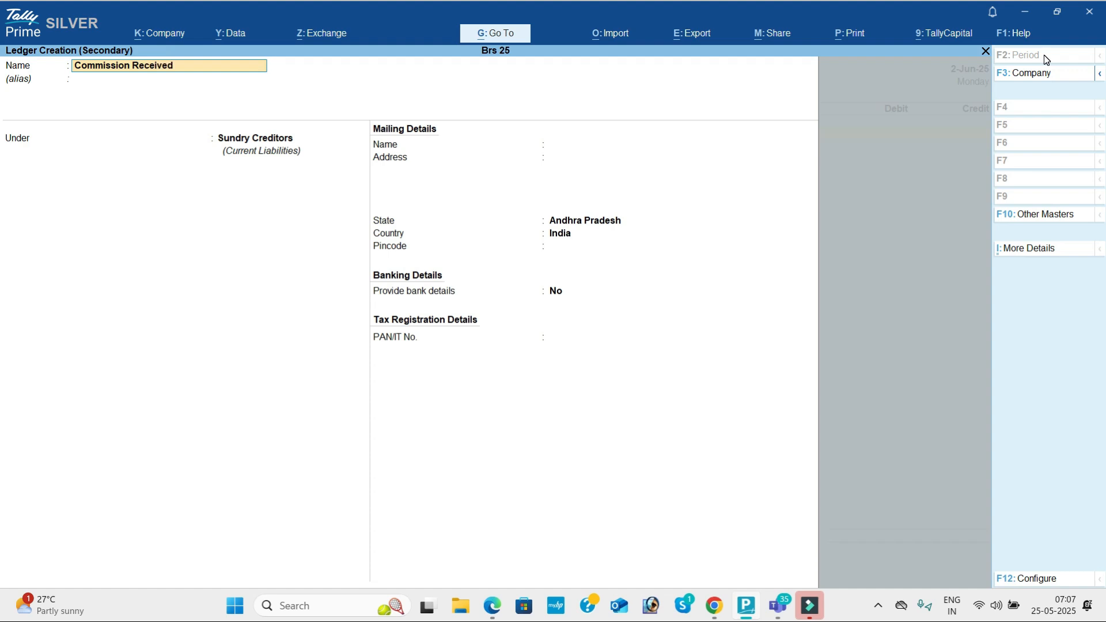
key(Return)
text(Ind)
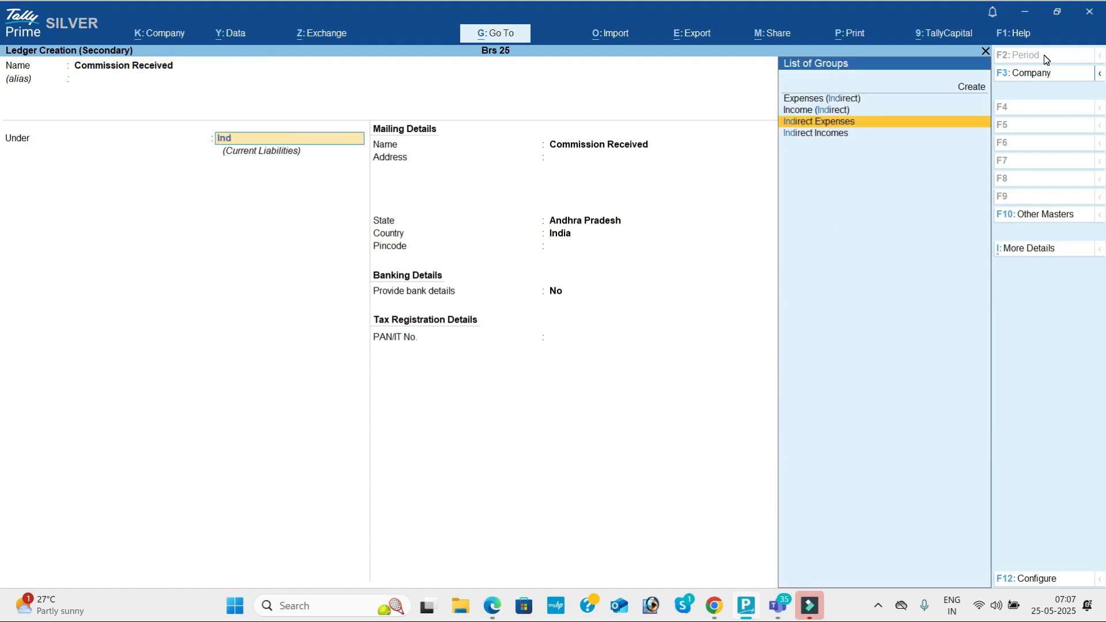
key(Return)
key(Return)
key(Return)
key(Return)
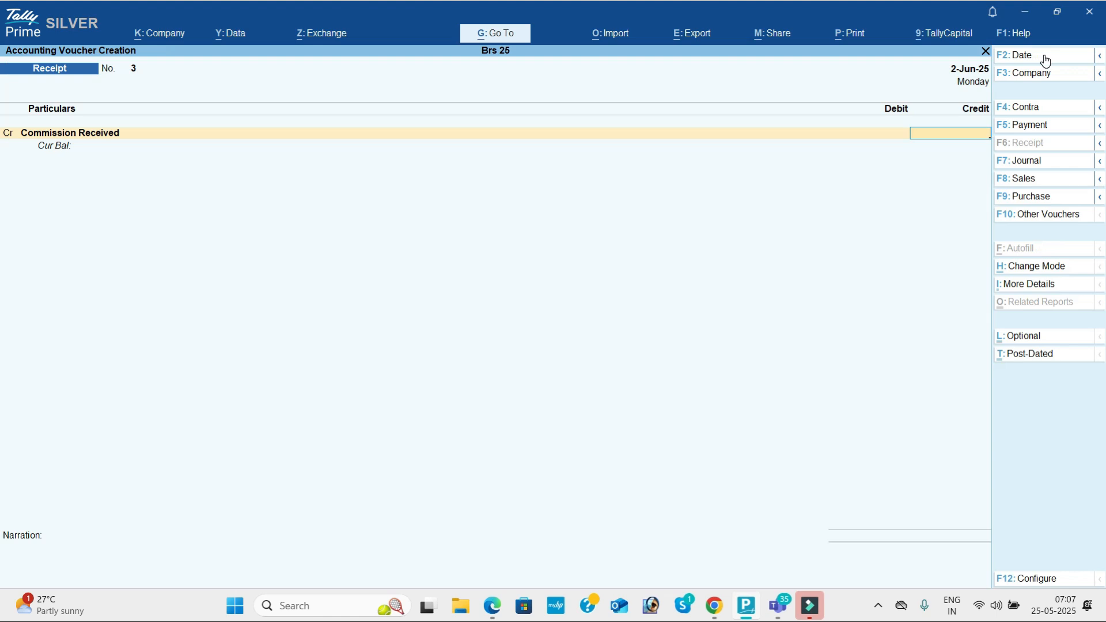
Step: Credit Commission Received 65,000 against Cash, save receipt No. 3, and scroll the question sheet
key(alt+Tab)
key(alt+Tab)
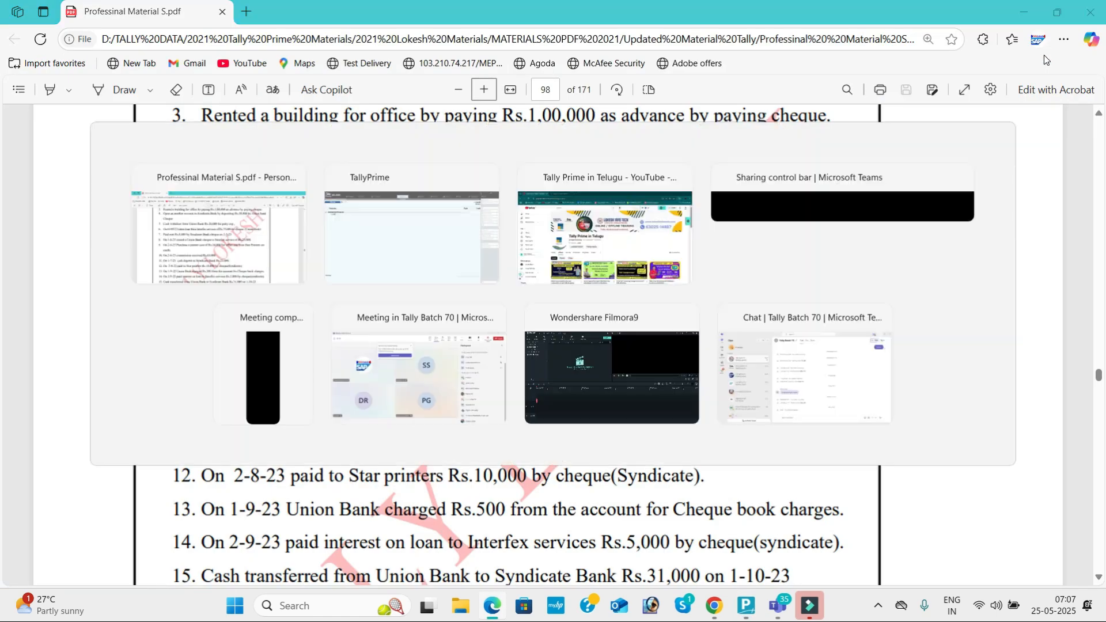
text(65000)
key(Return)
key(Return)
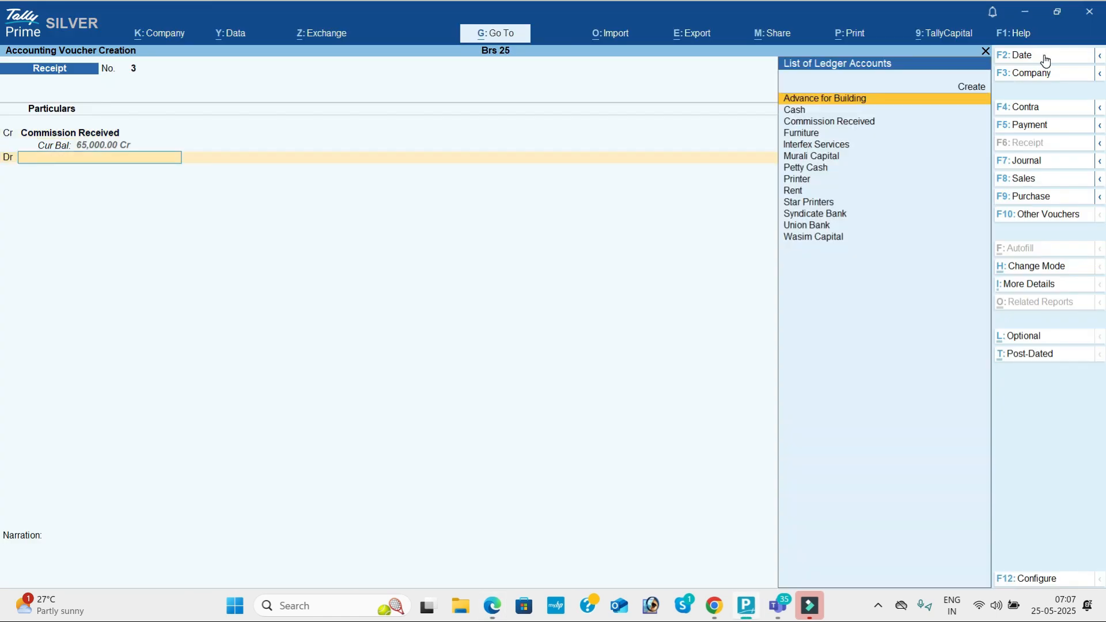
key(Down)
key(Return)
key(Return)
key(Return)
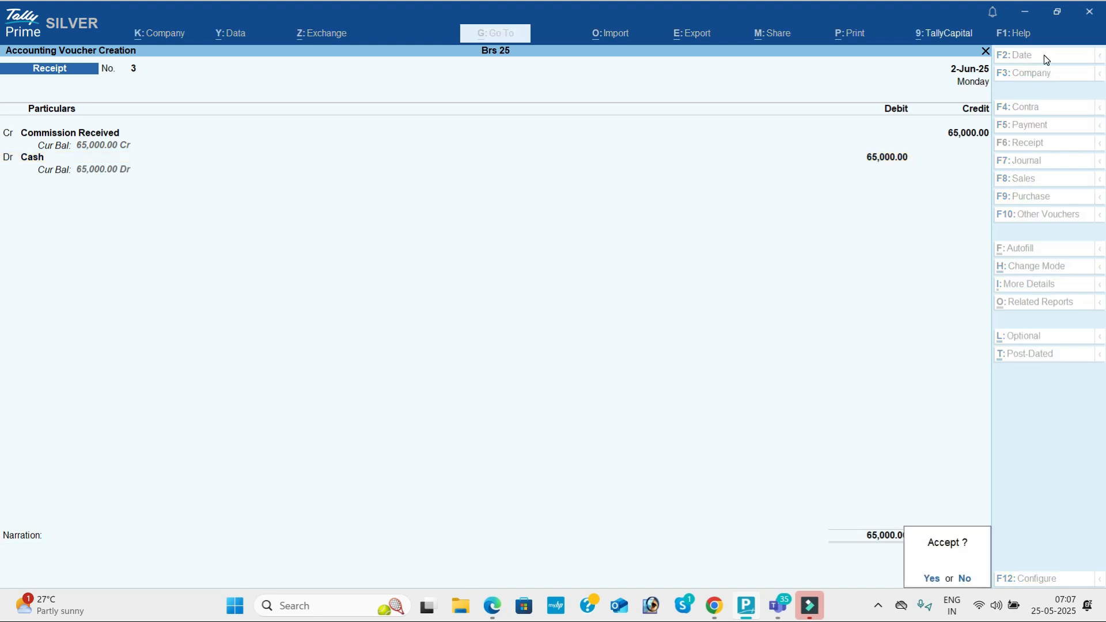
key(Return)
key(alt+Tab)
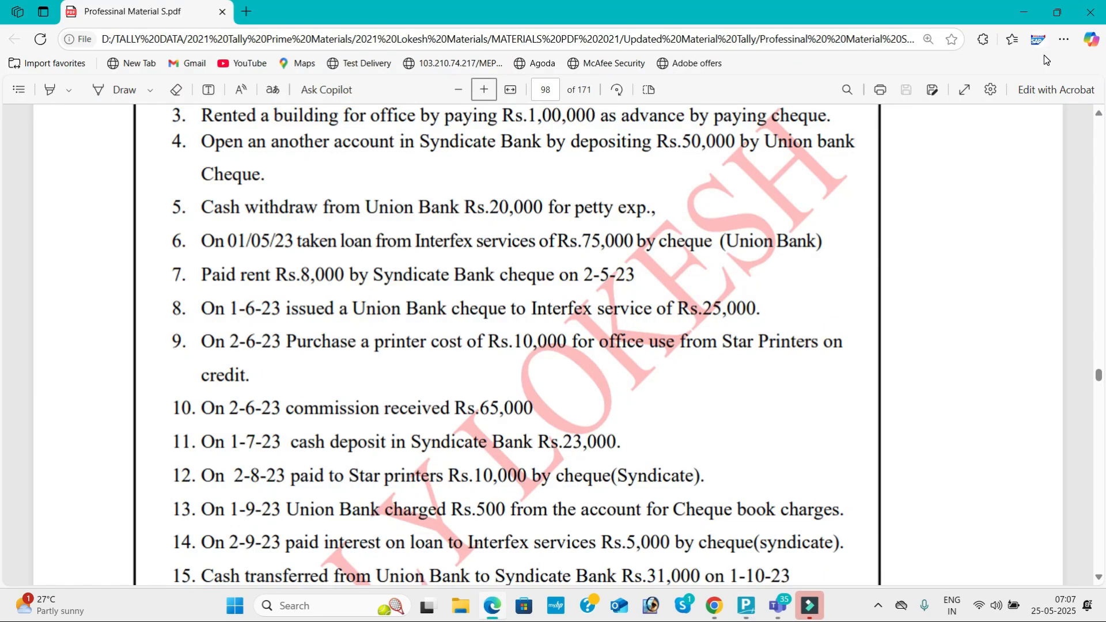
click(1100, 578)
click(1100, 578)
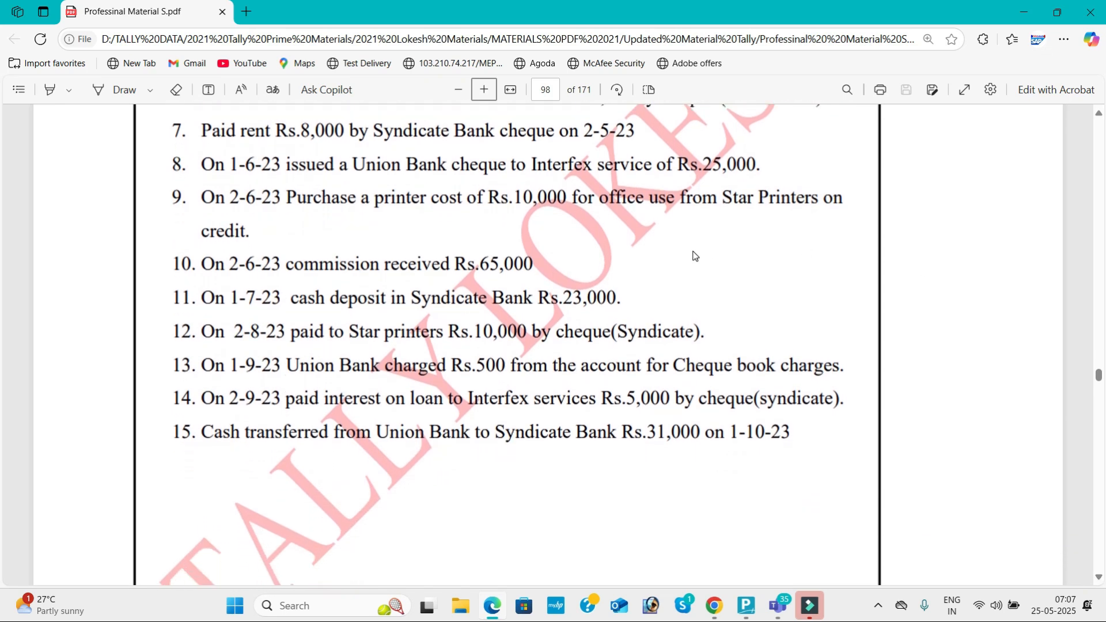
key(alt+Tab)
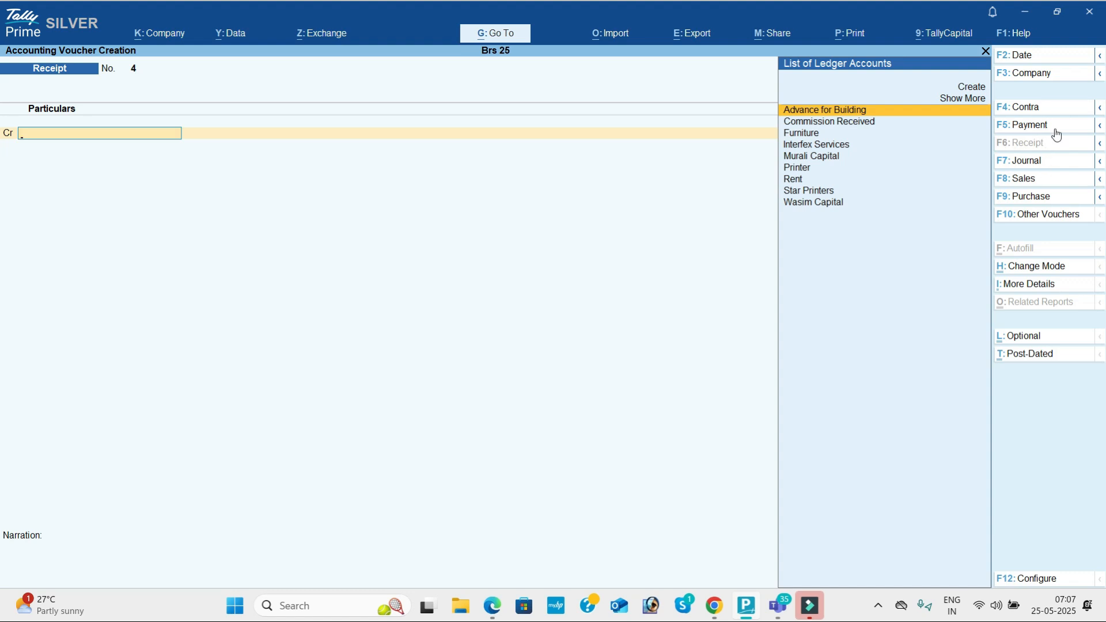
Step: Record contra No. 3 dated 1-Jul-25 depositing 23,000 cash into Syndicate Bank
click(1050, 109)
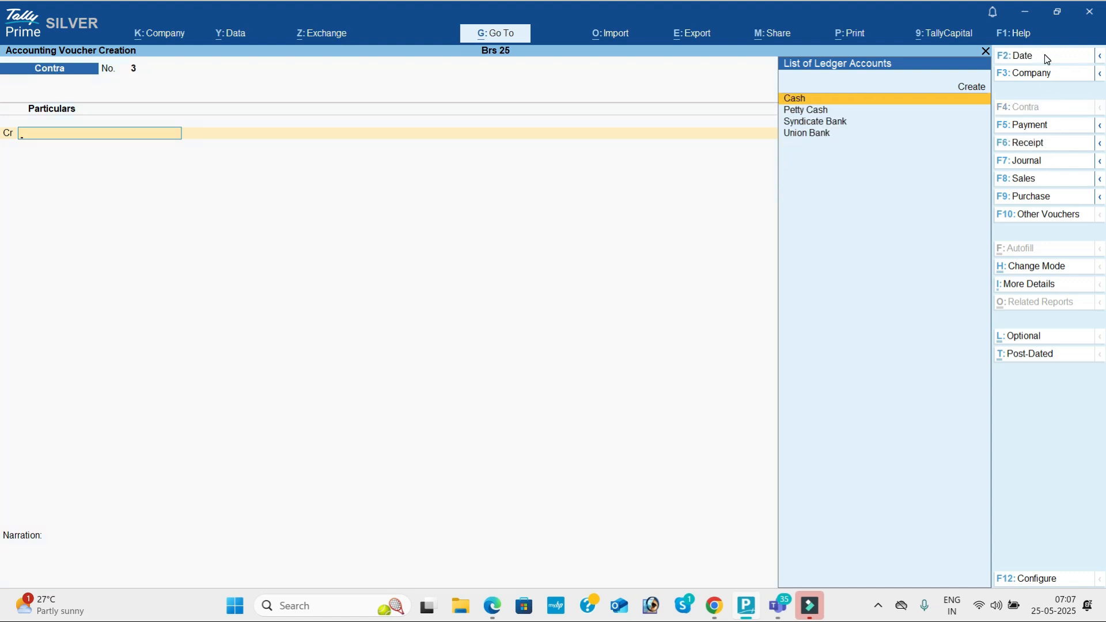
click(1047, 57)
text(1-5)
key(Return)
key(Return)
key(alt+Tab)
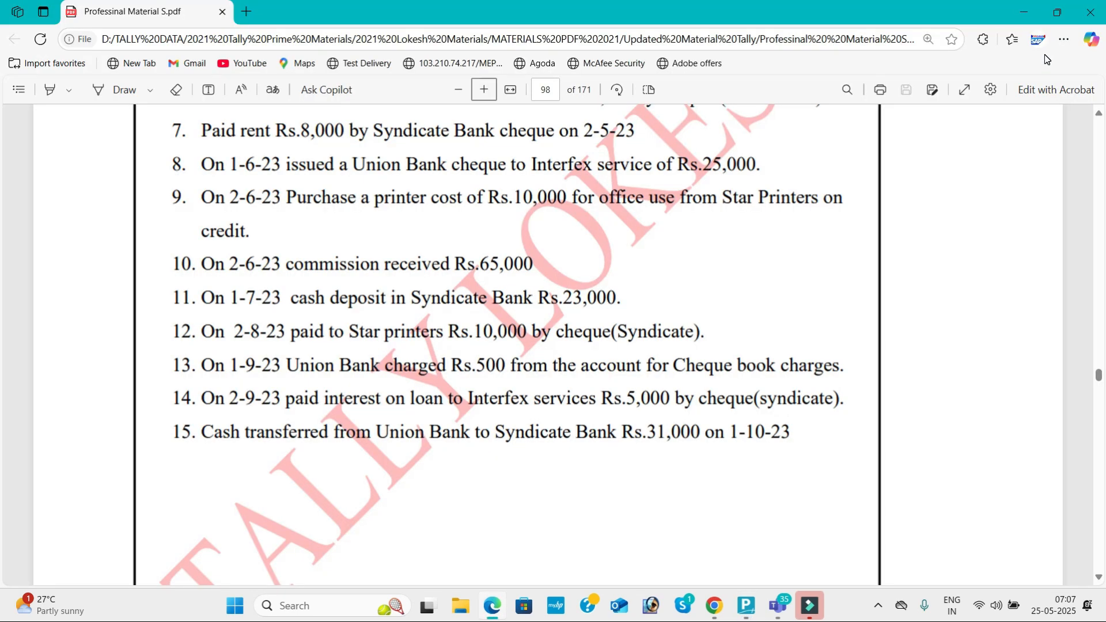
key(alt+Tab)
text(31000)
key(Return)
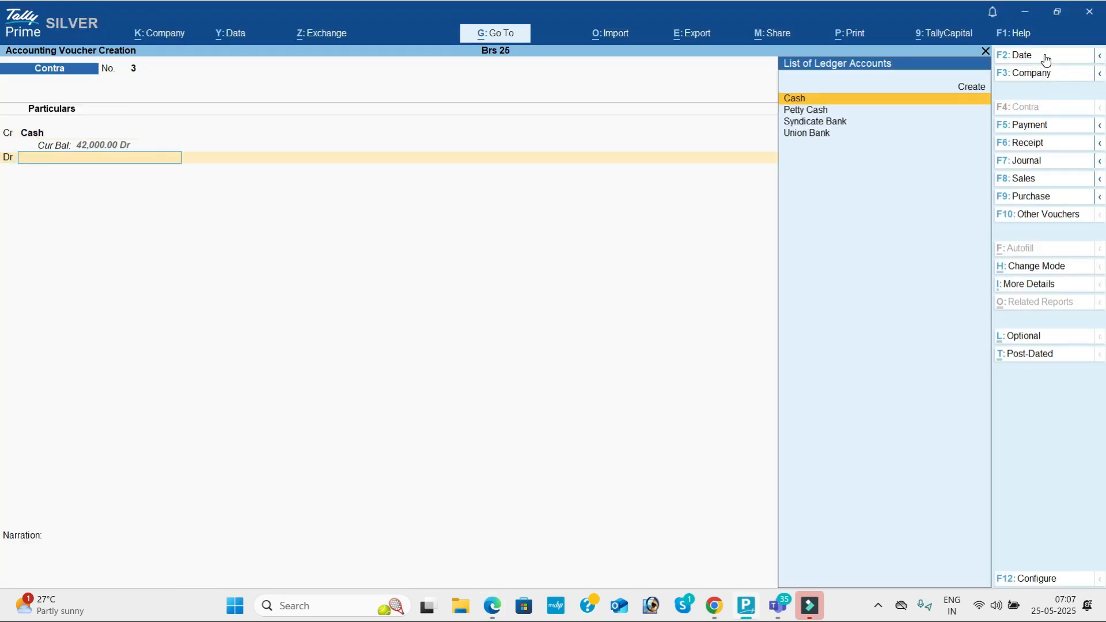
key(Down)
key(Down)
key(Down)
key(Up)
key(Return)
key(ctrl)
key(ctrl+a)
Step: Check the next transaction in the PDF and switch the new voucher to a Payment
key(alt+Tab)
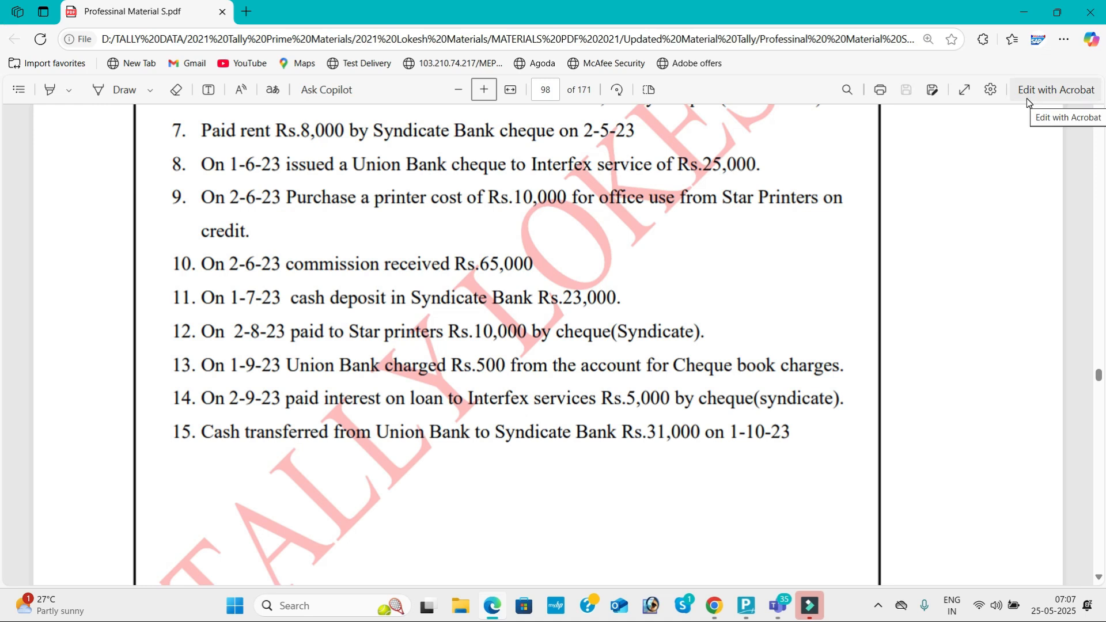
key(alt+Tab)
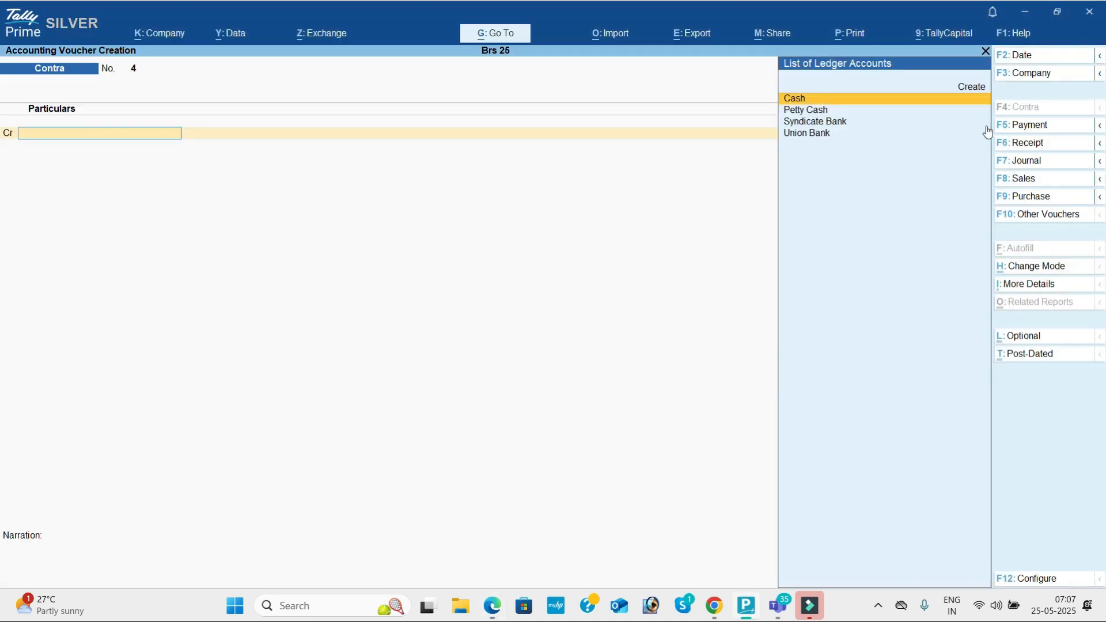
click(1052, 127)
key(alt+Tab)
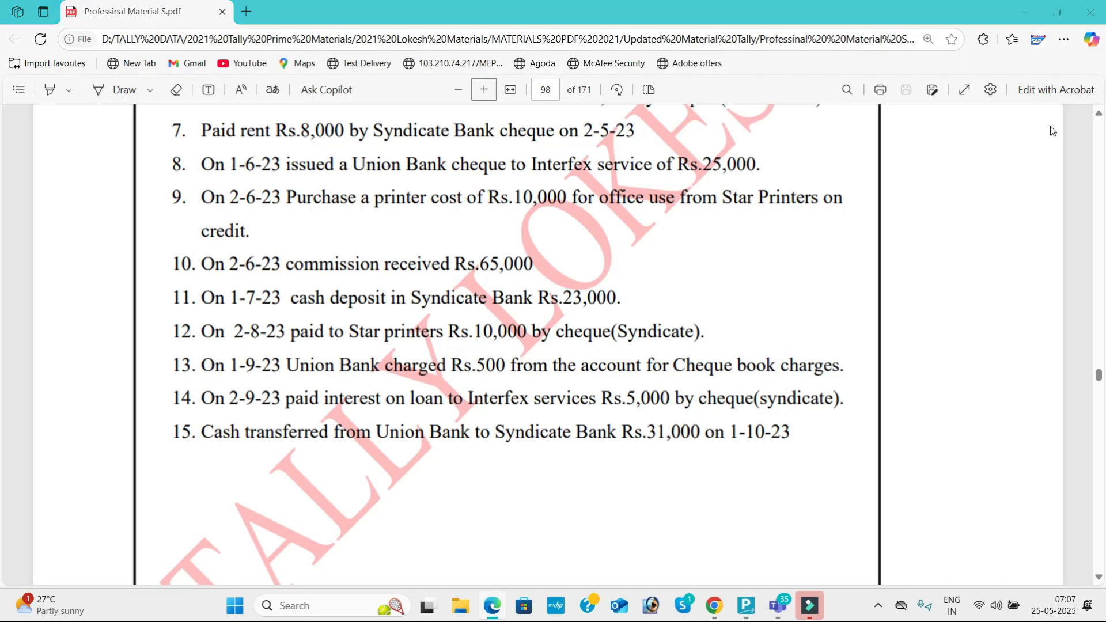
key(alt+Tab)
Step: Date the payment voucher 2-Aug-25 and debit Star Printers 10,000
click(1042, 58)
text(2-6)
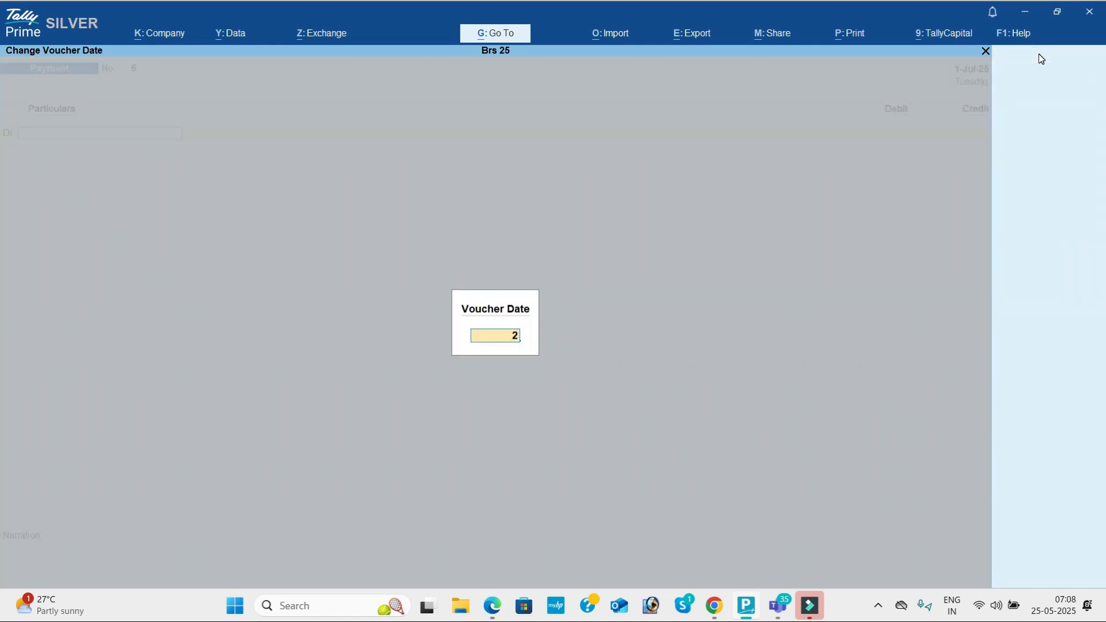
key(Return)
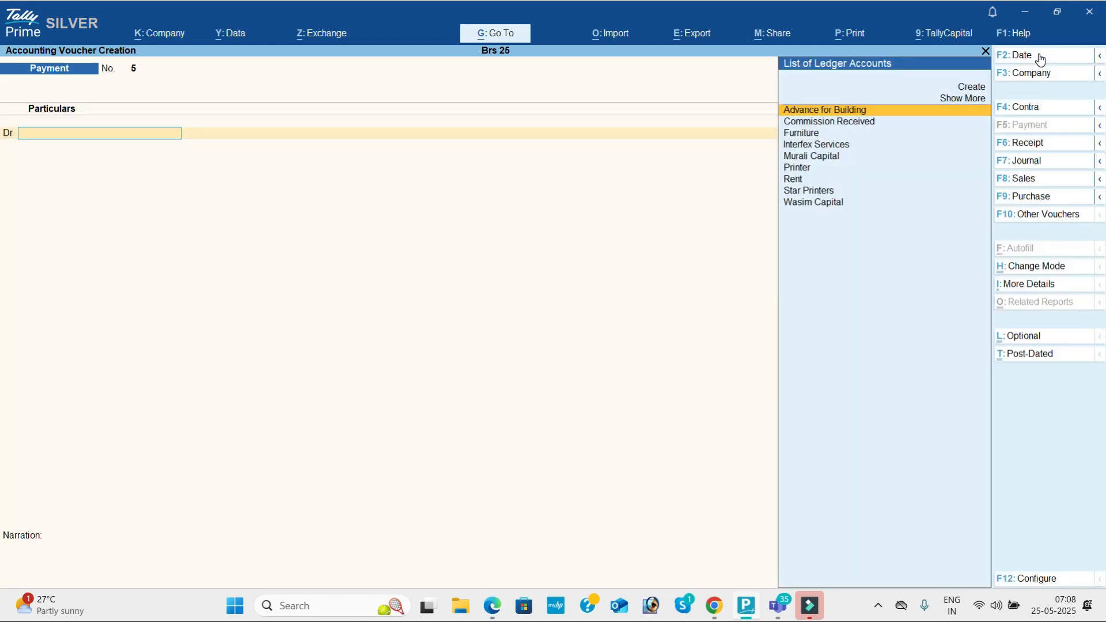
text(St)
key(Return)
key(alt+Tab)
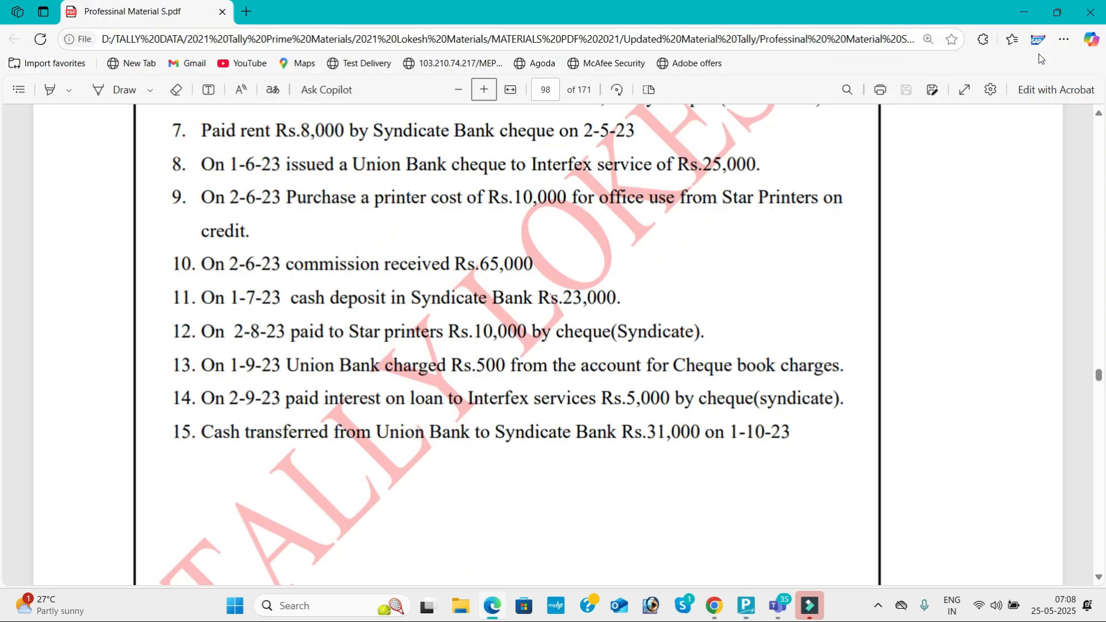
key(alt+Tab)
text(10000)
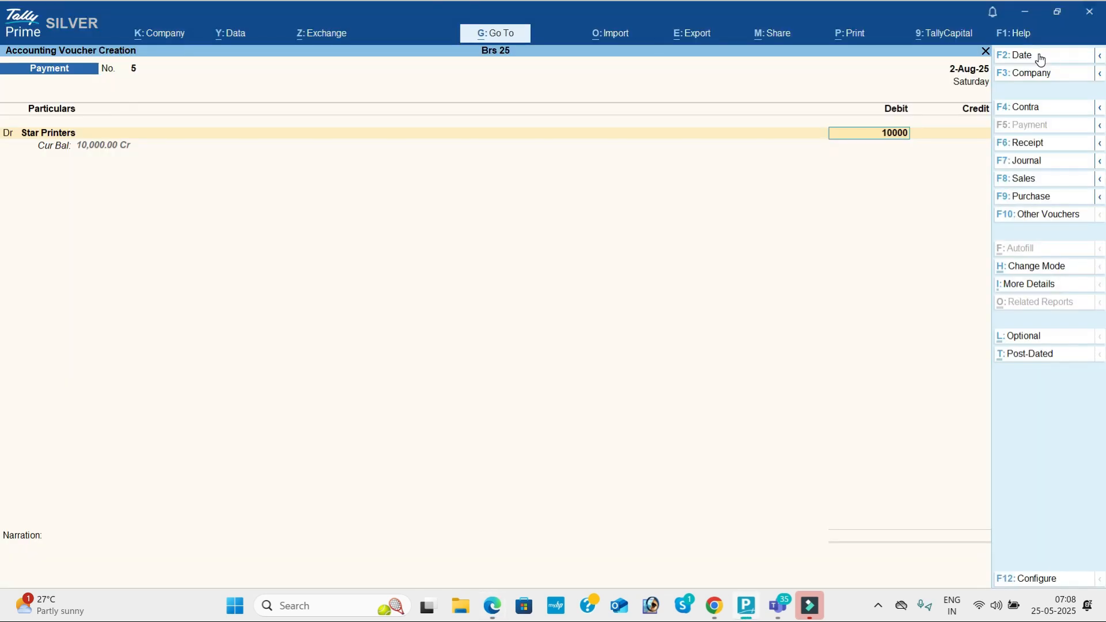
key(Return)
key(Return)
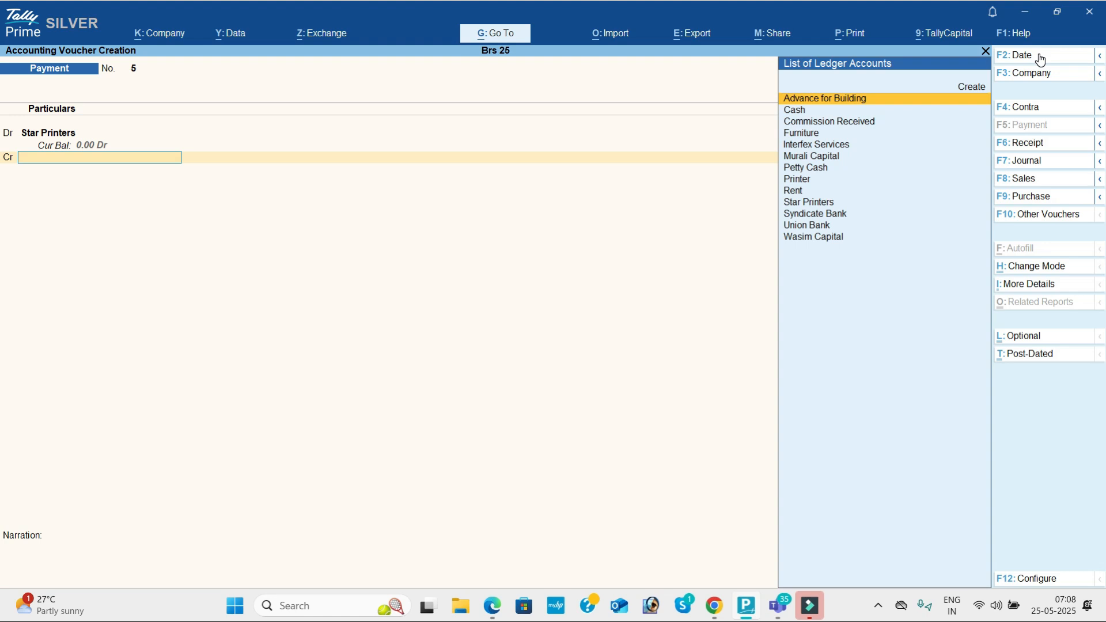
Step: Credit Syndicate Bank 10,000 and save Payment No. 5
text(s)
key(Down)
key(Return)
key(ctrl+a)
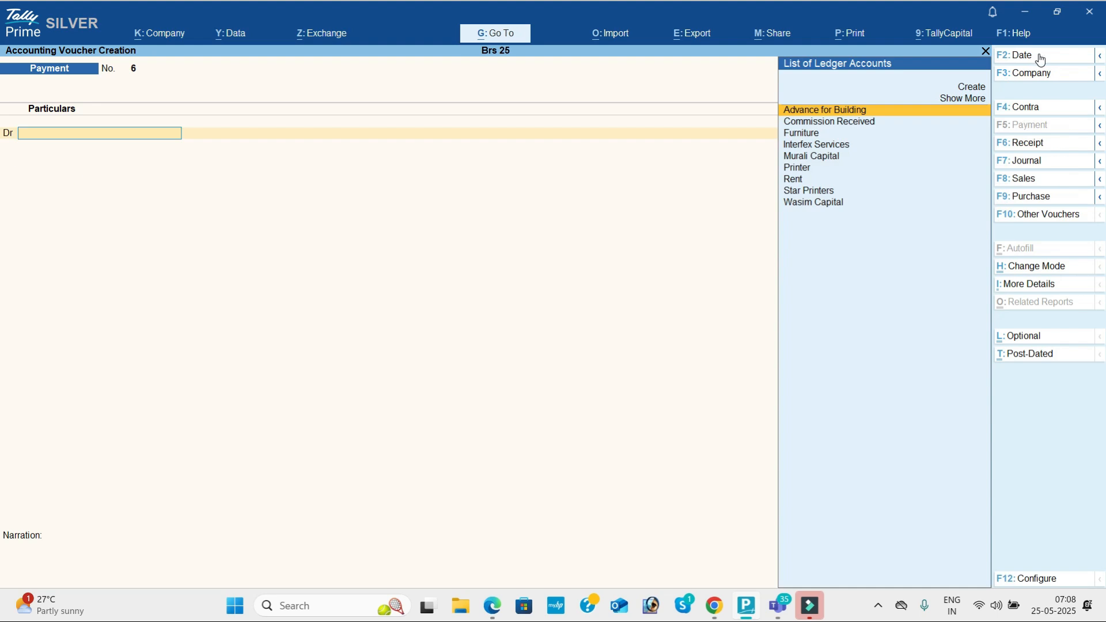
key(alt+Tab)
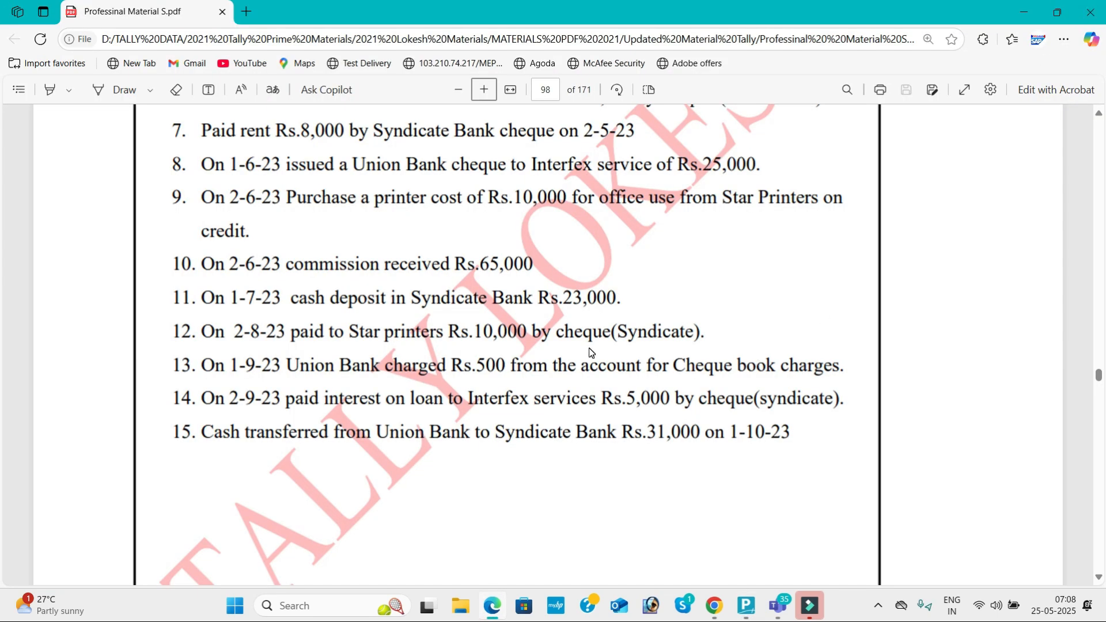
key(alt+Tab)
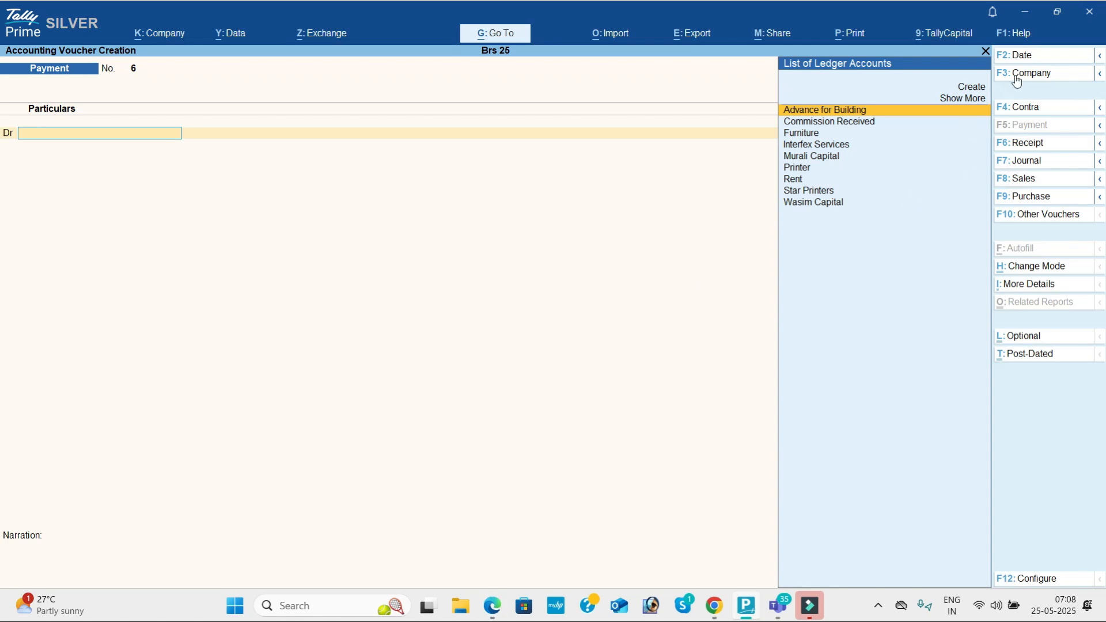
Step: Date the voucher 1-Sep-25 and create a new Bank Charges ledger
click(1032, 57)
text(1-8)
key(Return)
key(alt+c)
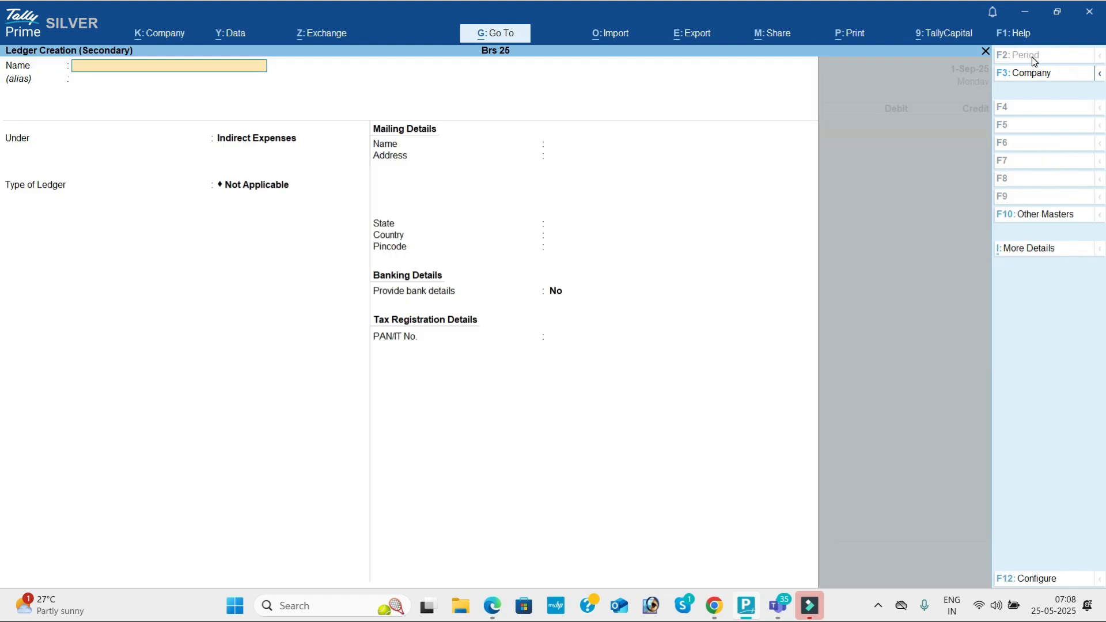
text(Bank charges)
key(Return)
key(Return)
key(ctrl+a)
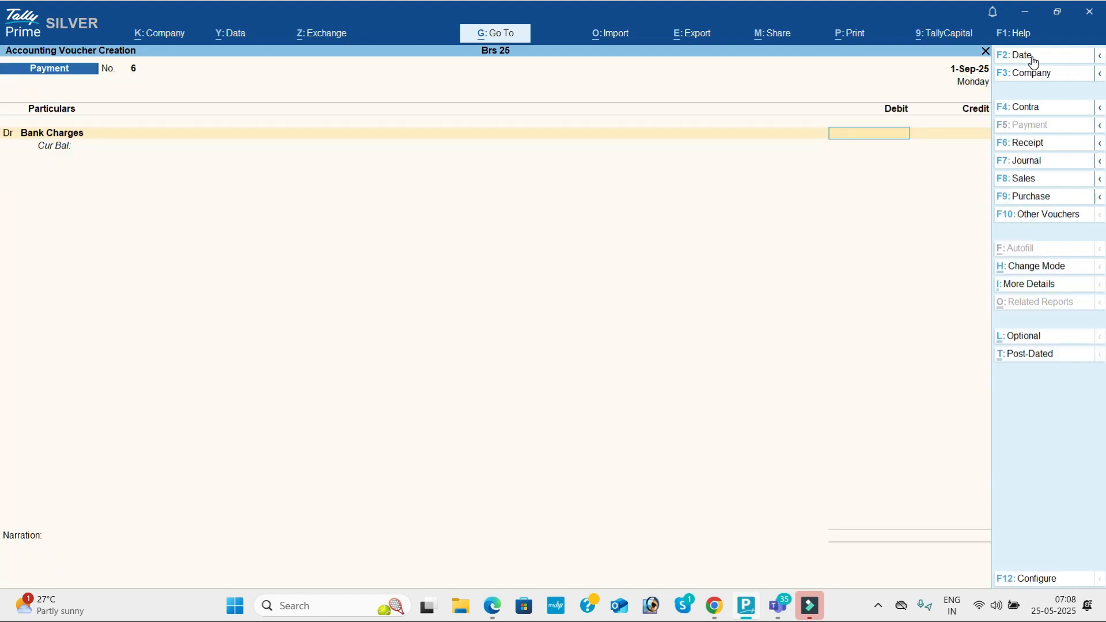
Step: Debit Bank Charges 500, credit Union Bank, and save Payment No. 6
key(alt+Tab)
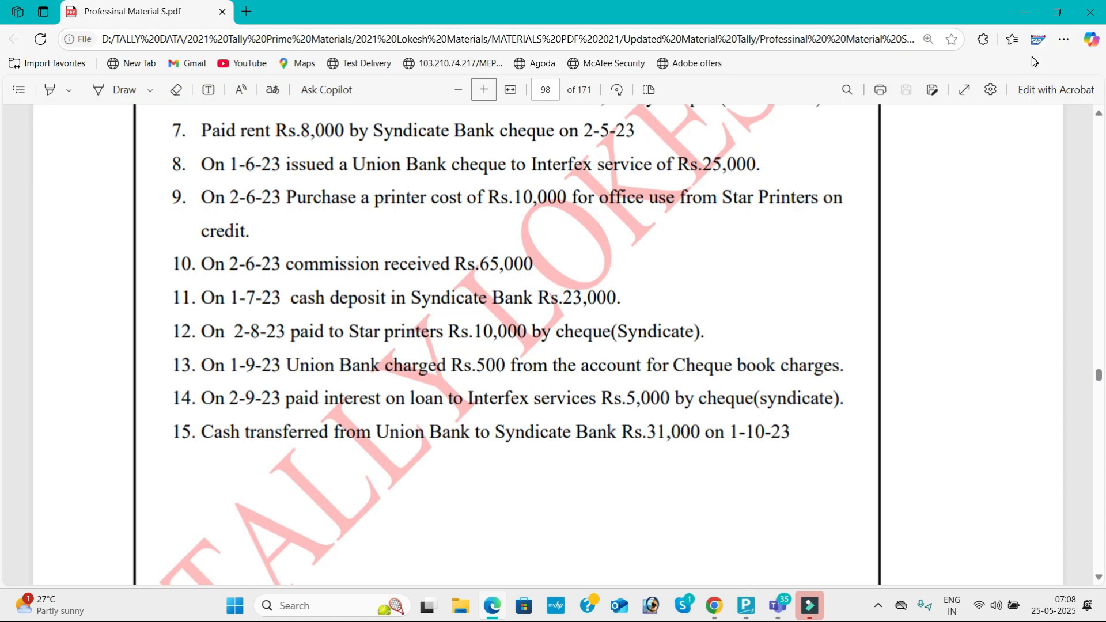
key(alt+Tab)
text(500)
key(Return)
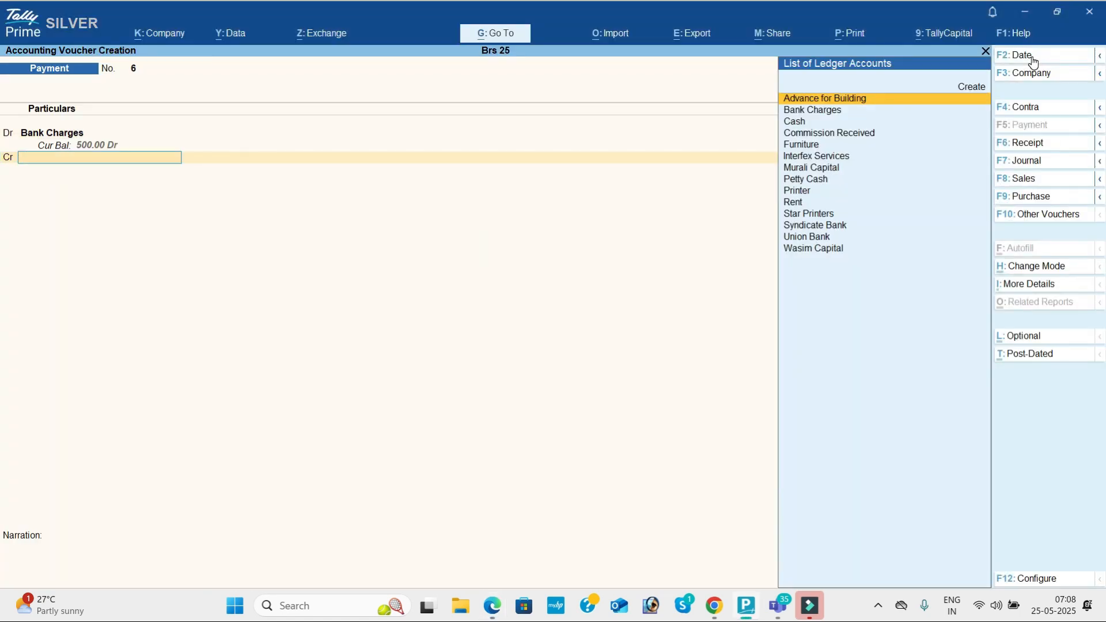
text(u)
key(Return)
key(ctrl+a)
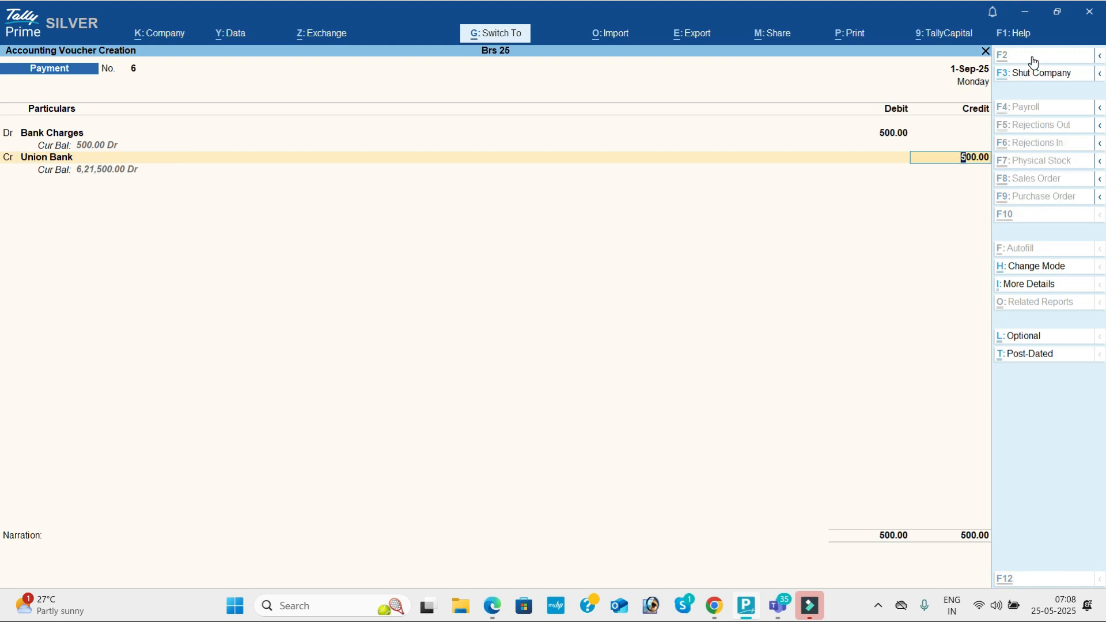
key(alt+Tab)
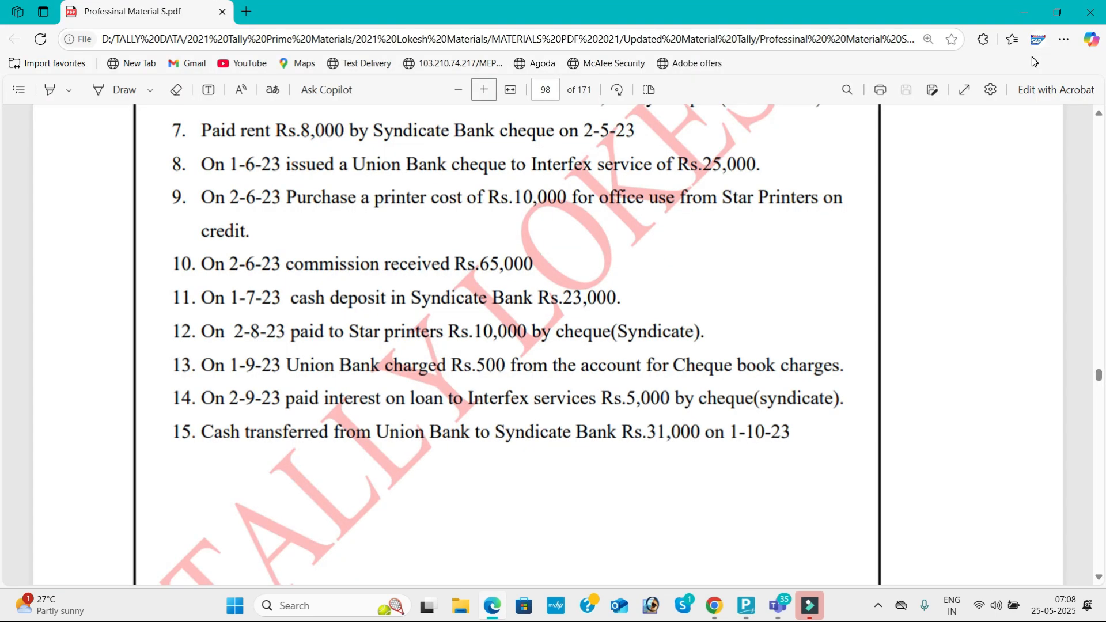
Step: Date the payment 2-Sep-25 and create a new Interest on Loan ledger
key(alt+Tab)
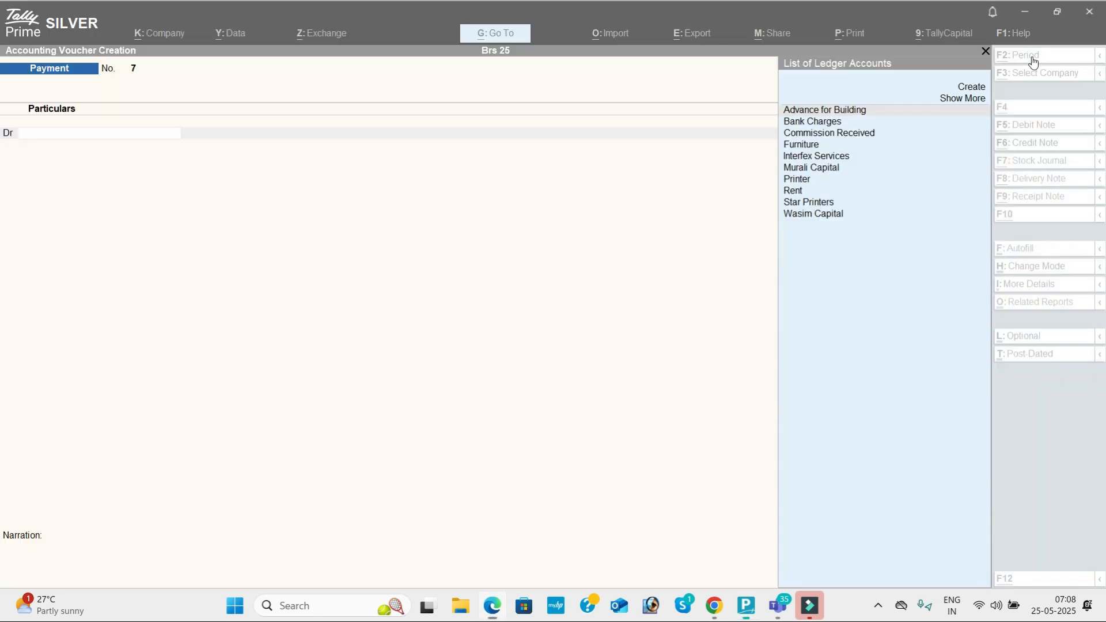
key(F2)
text(2-9)
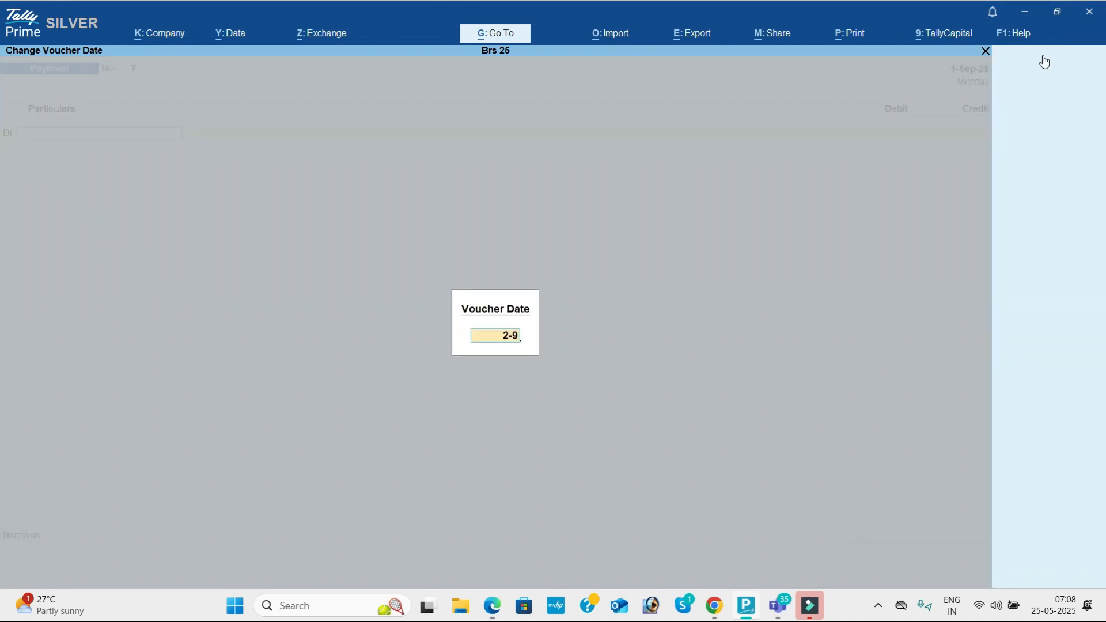
key(Return)
key(alt+c)
text(Interest on Loan)
key(Return)
key(Return)
key(Return)
key(ctrl+a)
Step: Debit Interest on Loan 5,000 and credit Syndicate Bank, completing bank allocations
key(alt+Tab)
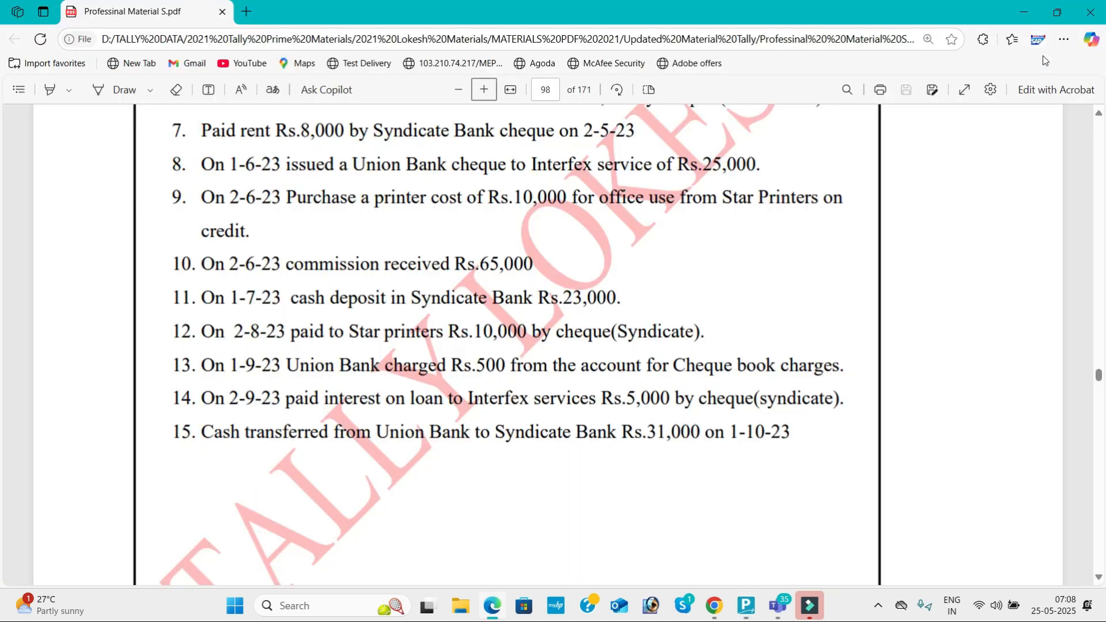
key(alt+Tab)
text(5000)
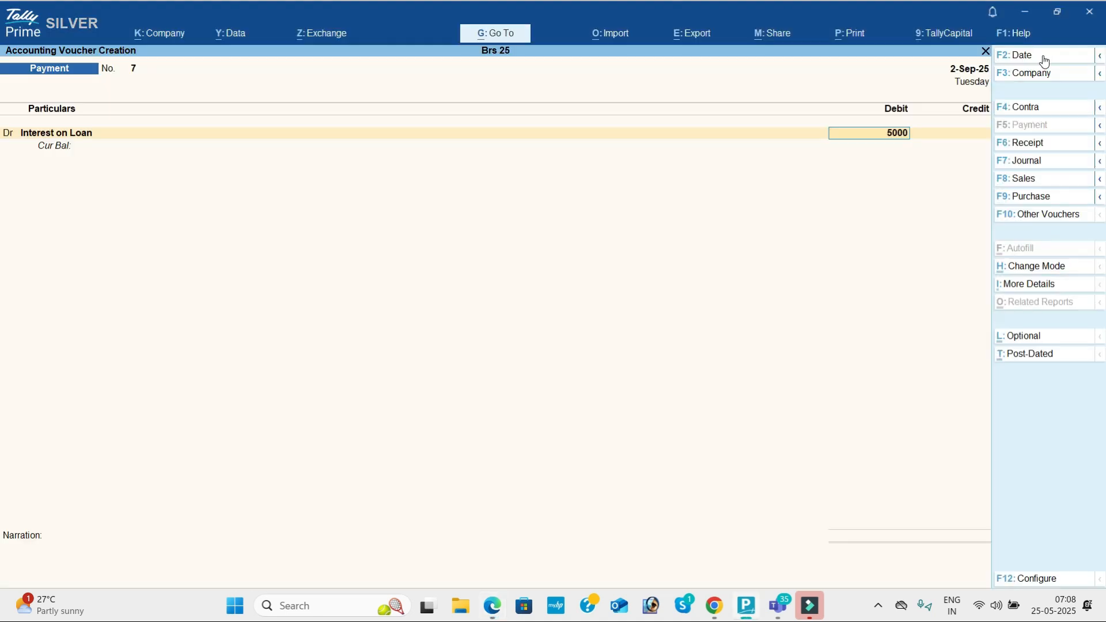
key(Return)
text(Sy)
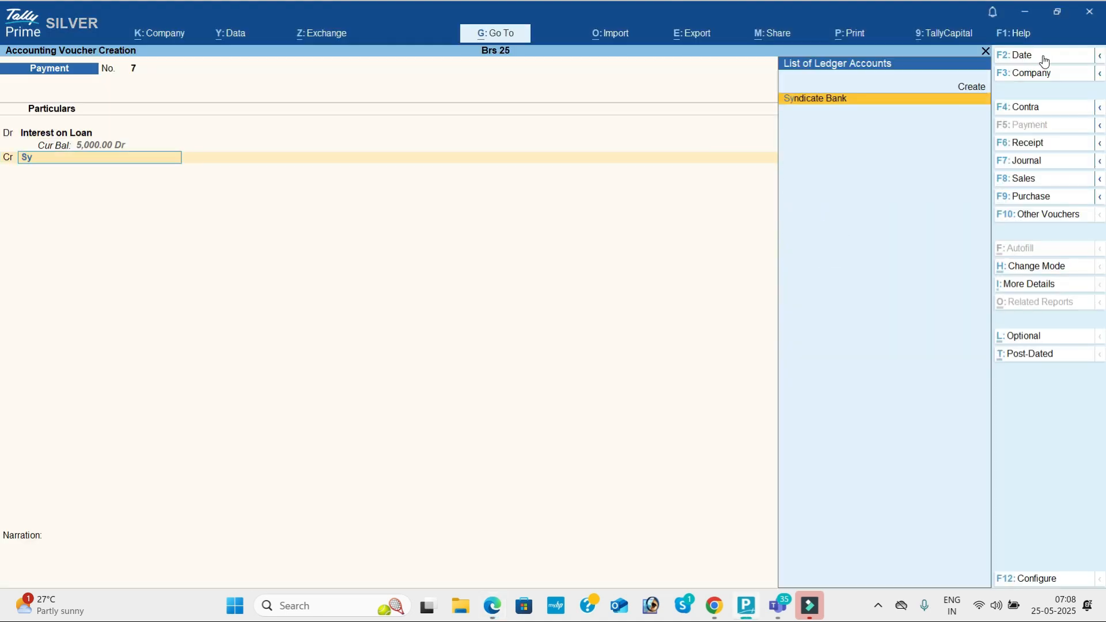
key(Return)
key(Return)
key(Return)
key(Return)
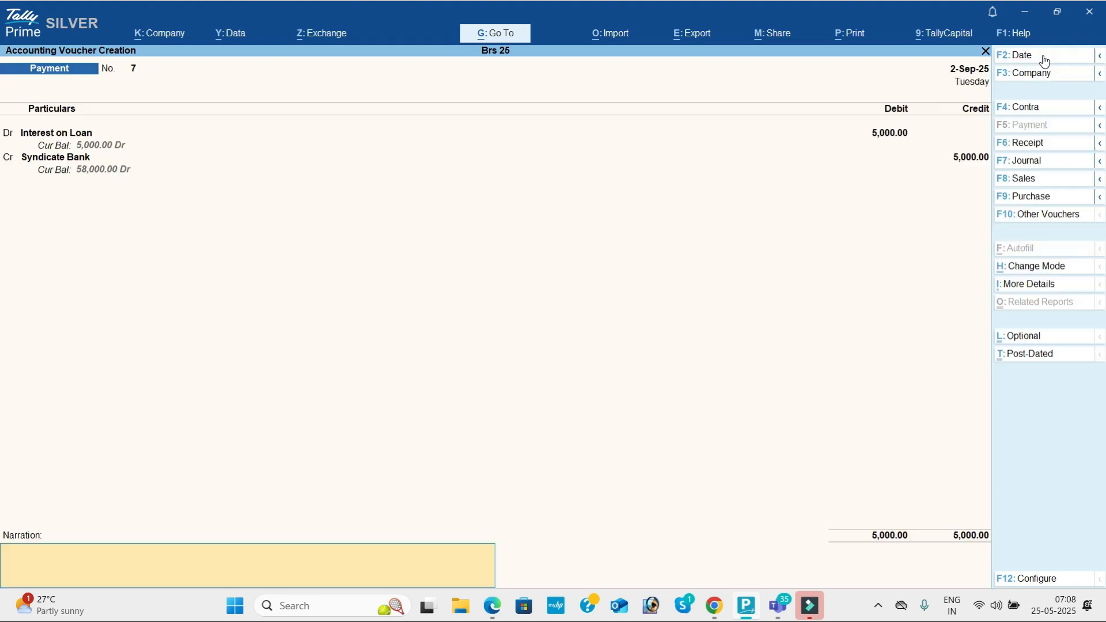
key(Return)
key(Return)
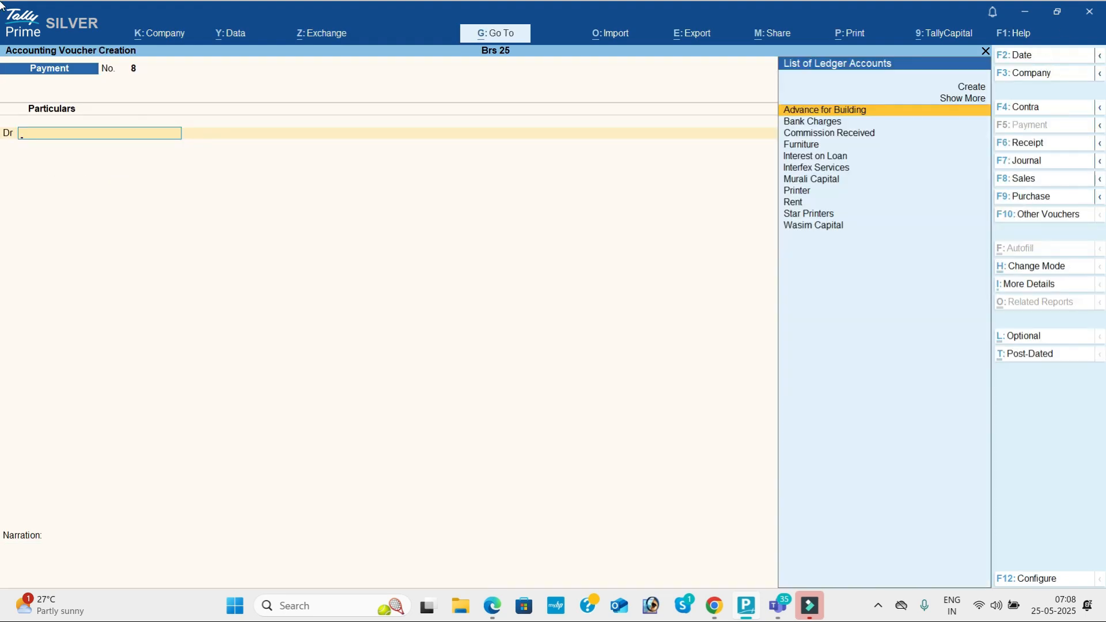
Step: Switch to a Contra voucher dated 1-Oct-25
click(1032, 110)
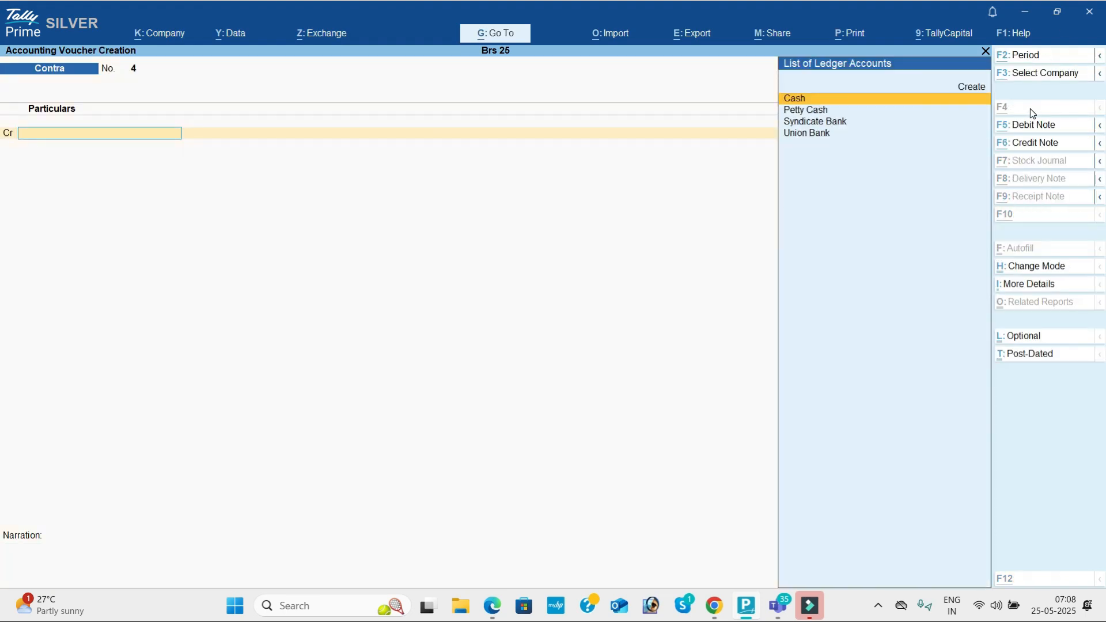
key(alt+Tab)
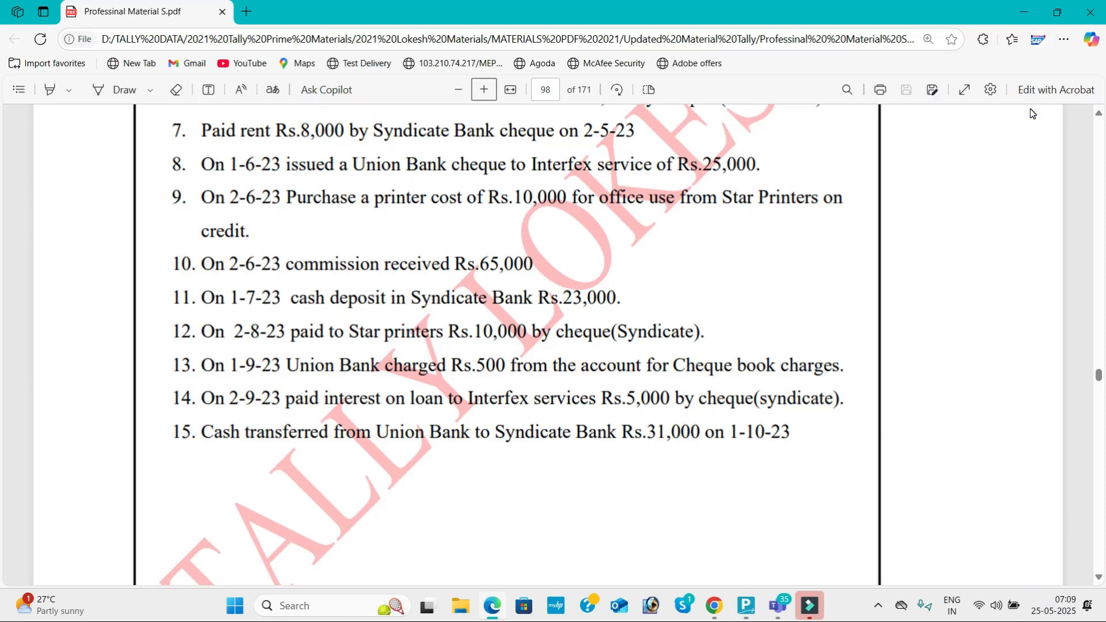
key(alt+Tab)
click(1031, 56)
text(1-10)
key(Return)
Step: Credit Union Bank 31,000, debit Syndicate Bank, and save Contra No. 4
key(alt+Tab)
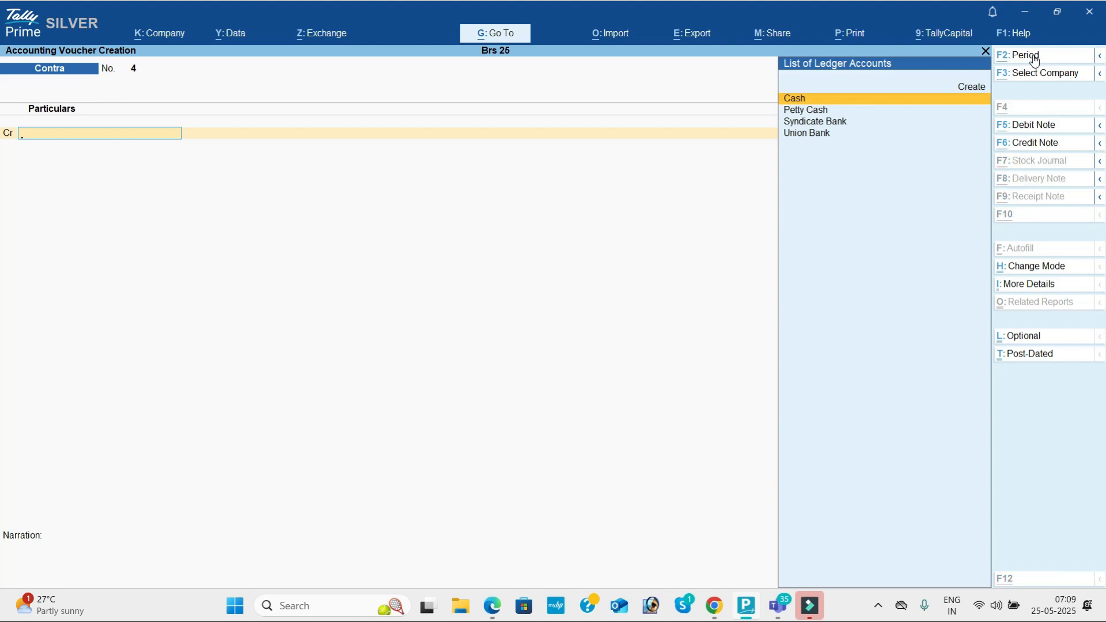
key(alt+Tab)
text(u)
key(Return)
key(alt+Tab)
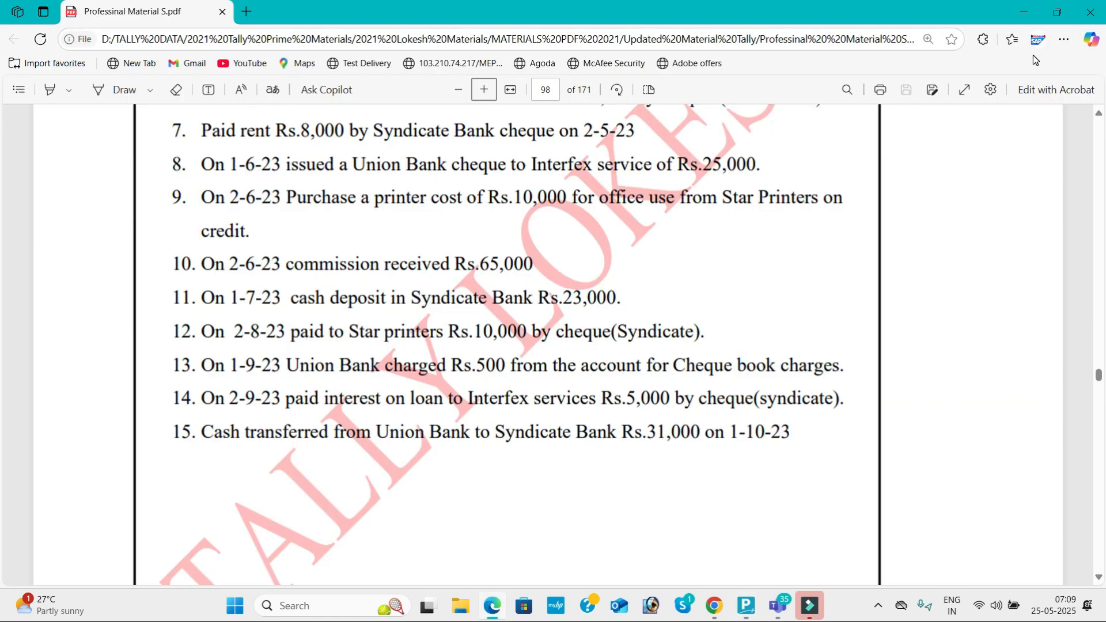
key(alt+Tab)
text(31000)
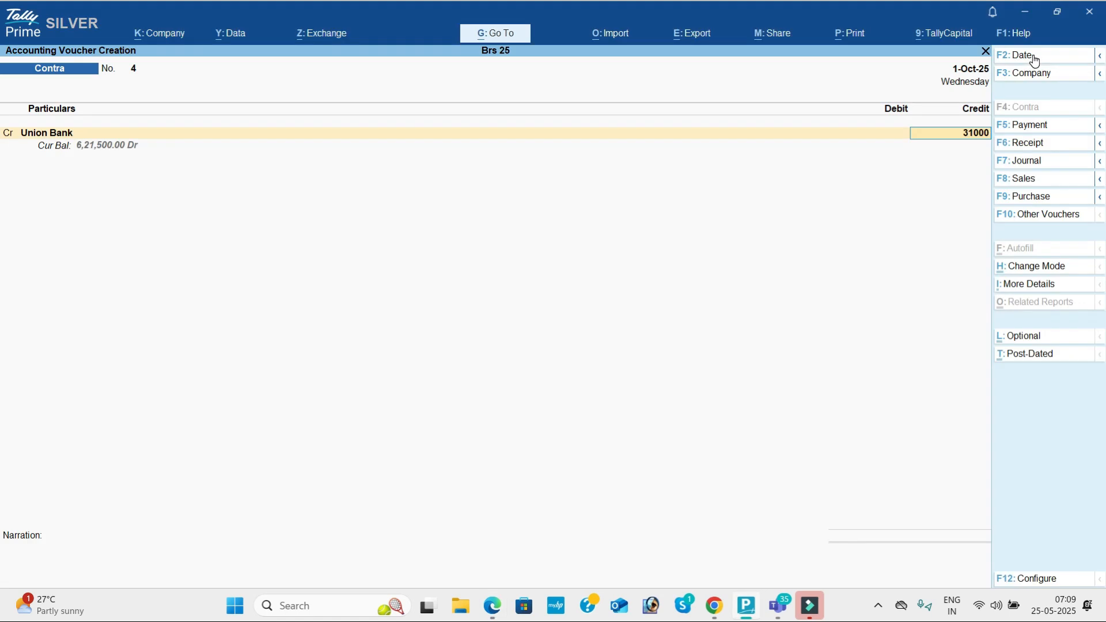
key(Return)
key(Return)
key(Return)
key(Return)
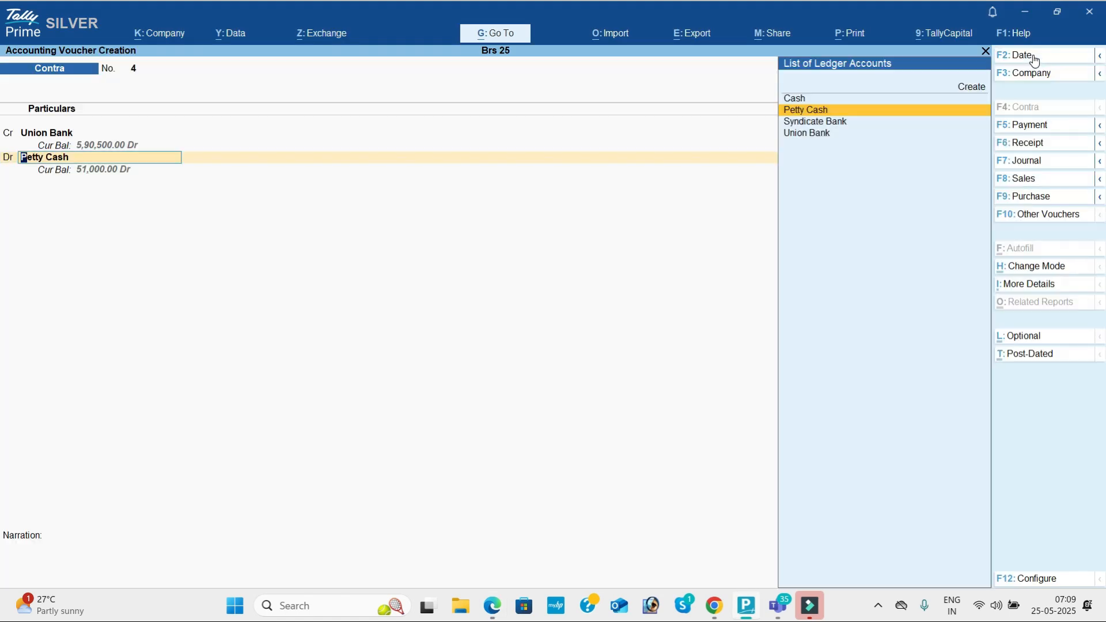
key(Down)
key(Return)
key(Return)
key(Return)
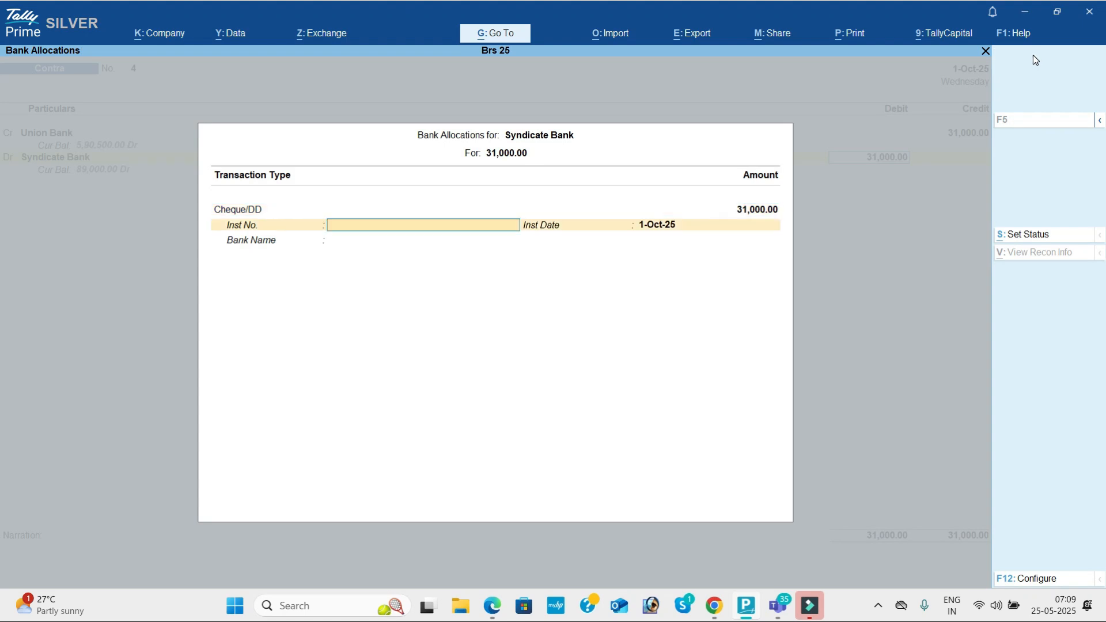
key(Return)
key(Return)
key(Return)
key(Return)
key(Return)
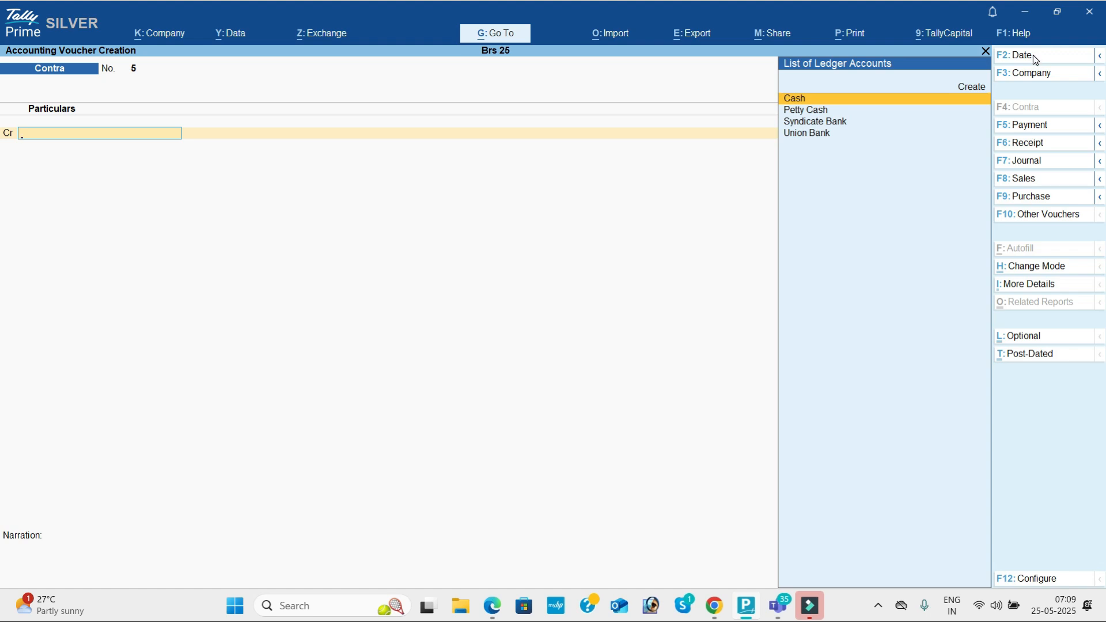
key(Escape)
Step: Set the Day Book period to 1-Apr-25 through 1-Oct-25
key(Down)
key(Return)
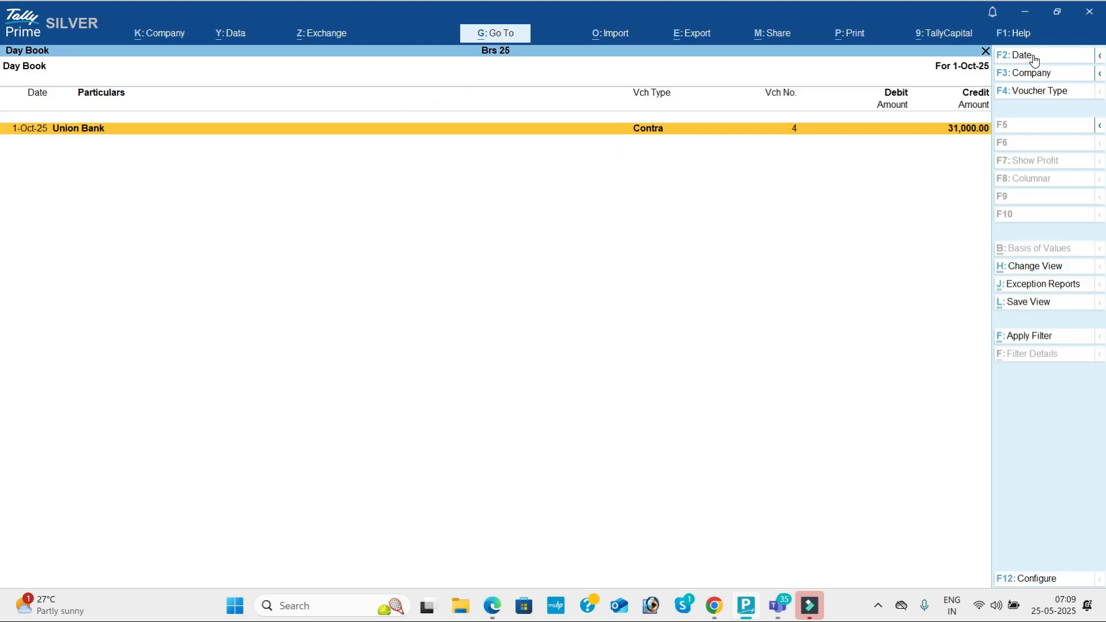
click(1035, 60)
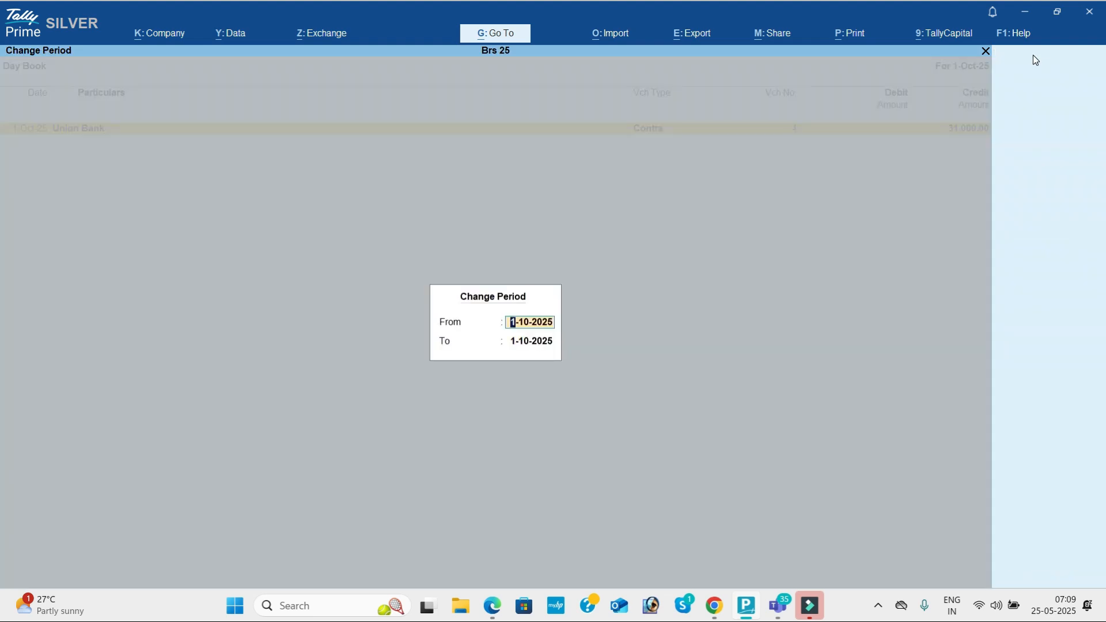
key(space)
key(Return)
key(space)
key(Return)
key(Down)
key(Down)
key(Down)
key(Down)
key(Down)
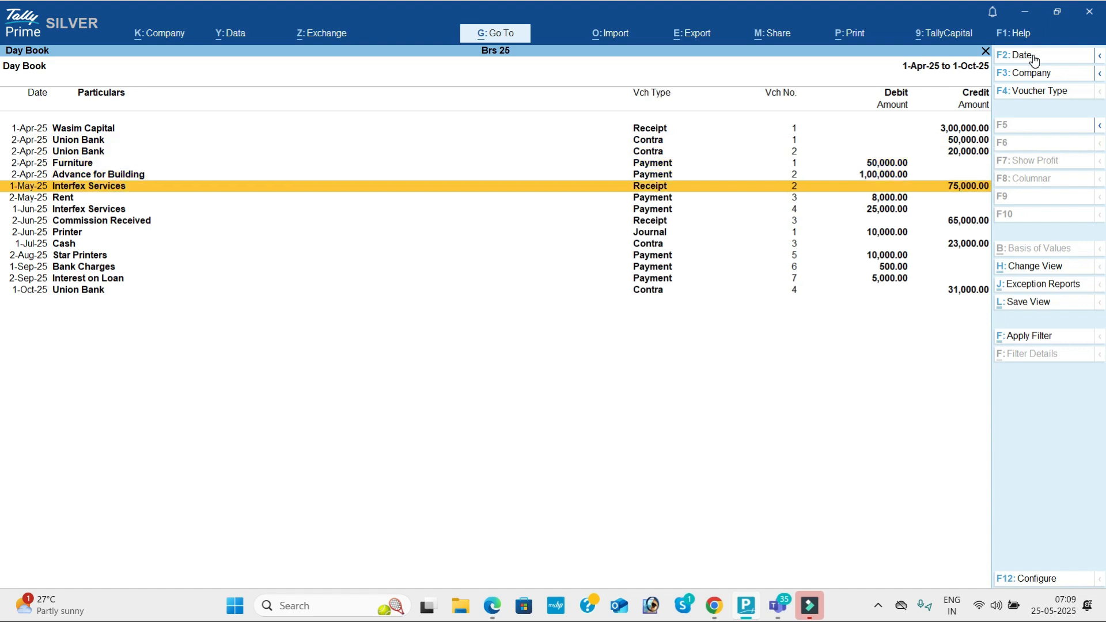
key(Escape)
Step: Show the Profit & Loss with Indirect Expenses expanded, then scroll the exercise PDF
key(Down)
key(Down)
key(Down)
key(Down)
key(Return)
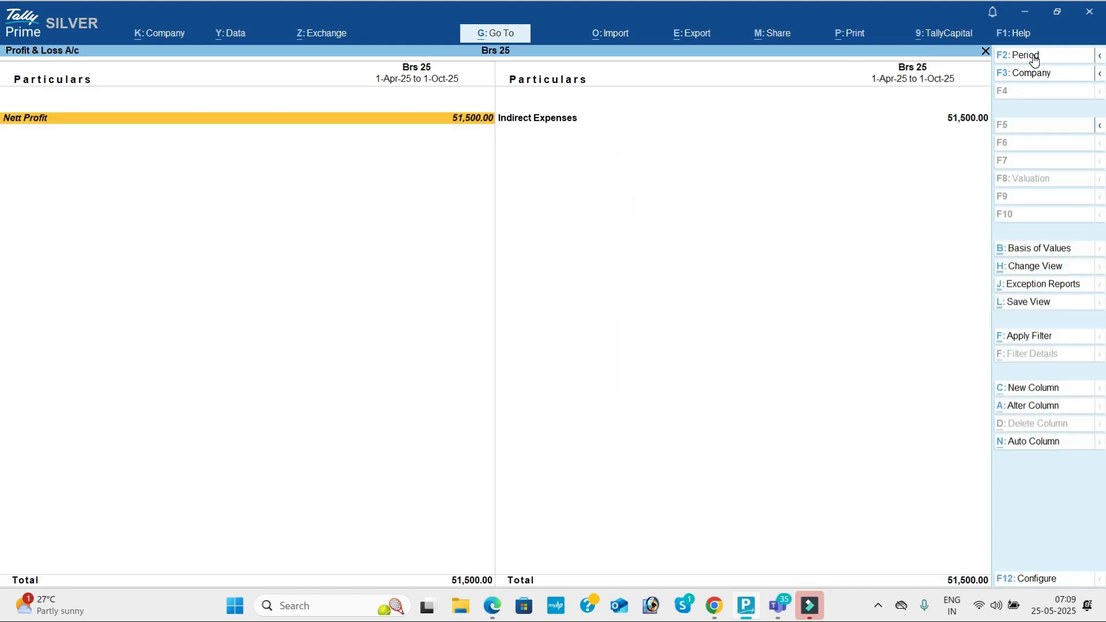
key(alt+F5)
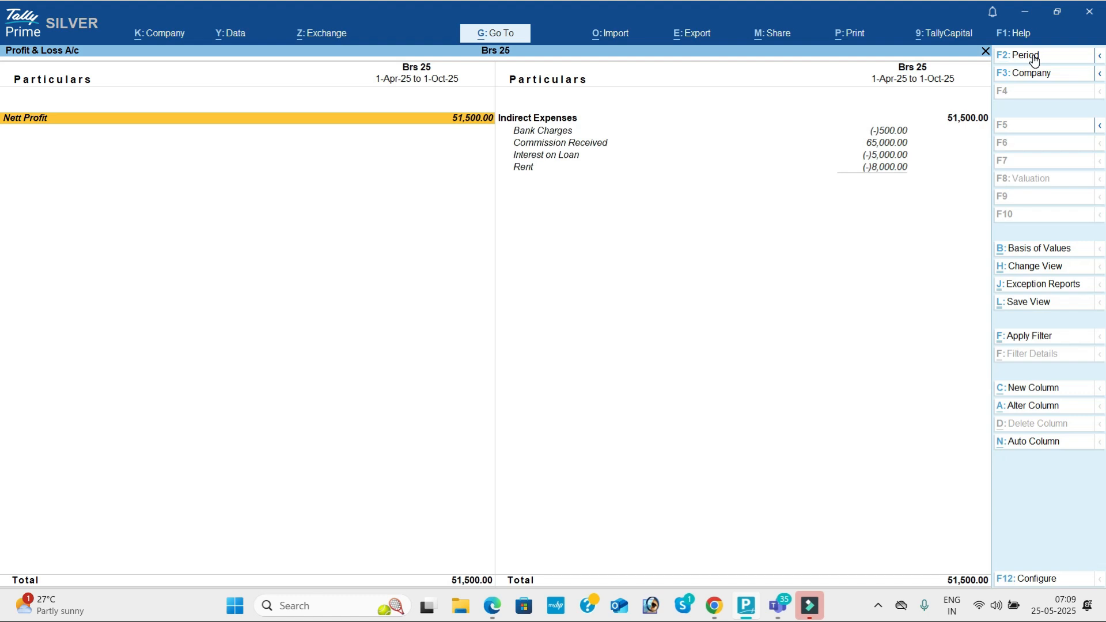
key(alt+Tab)
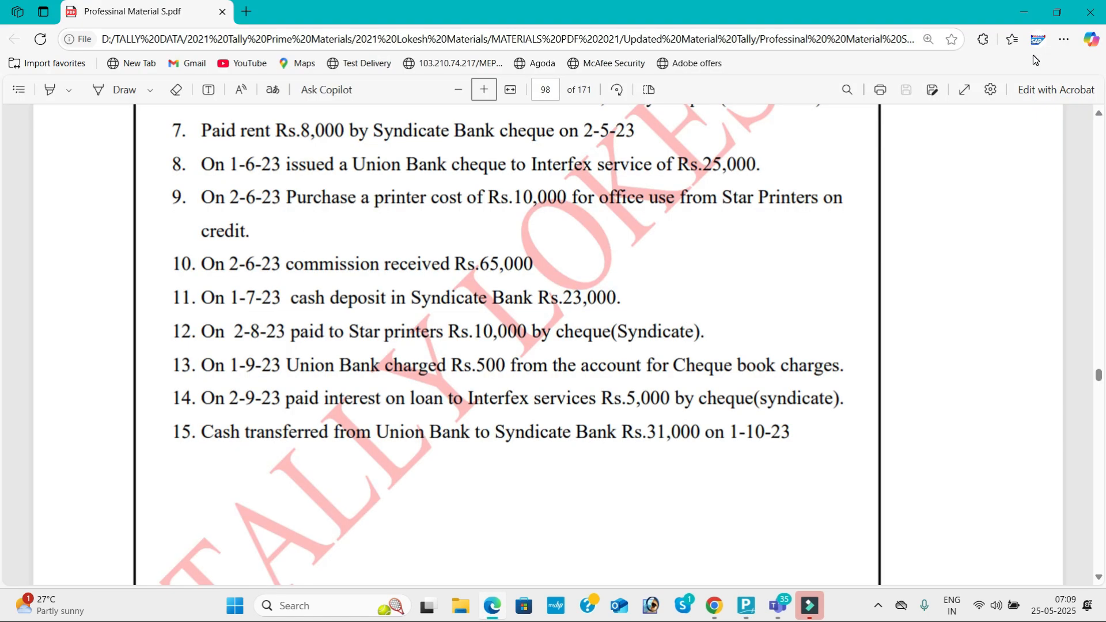
click(1099, 578)
scroll(1100, 579, down, 5)
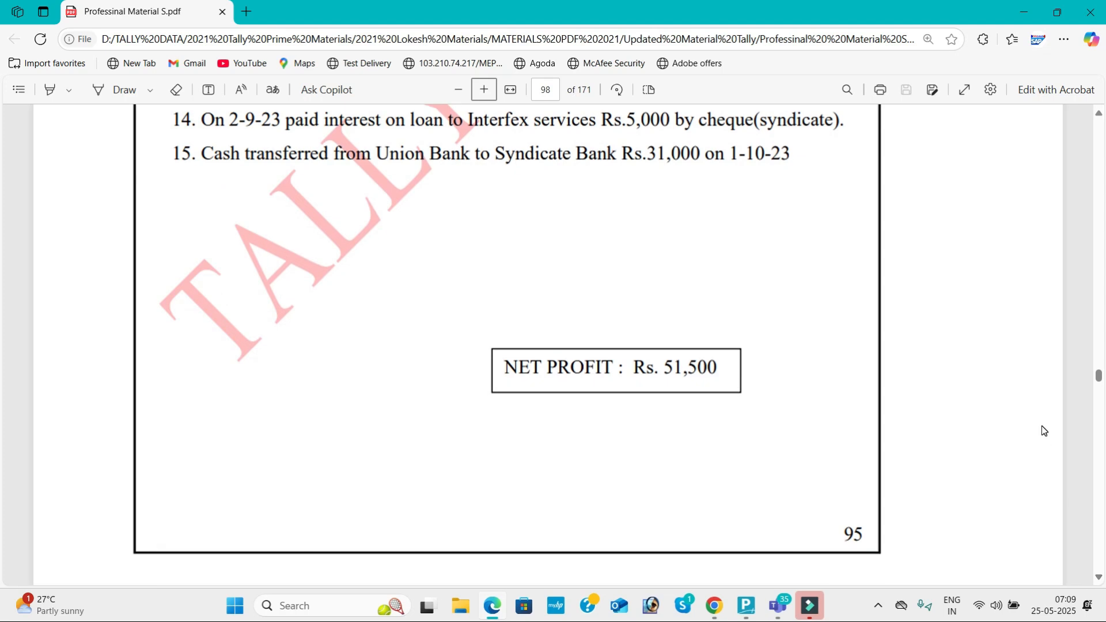
Step: Compare the PDF's NET PROFIT Rs. 51,500 answer, then return to Tally's Profit & Loss
key(alt+Tab)
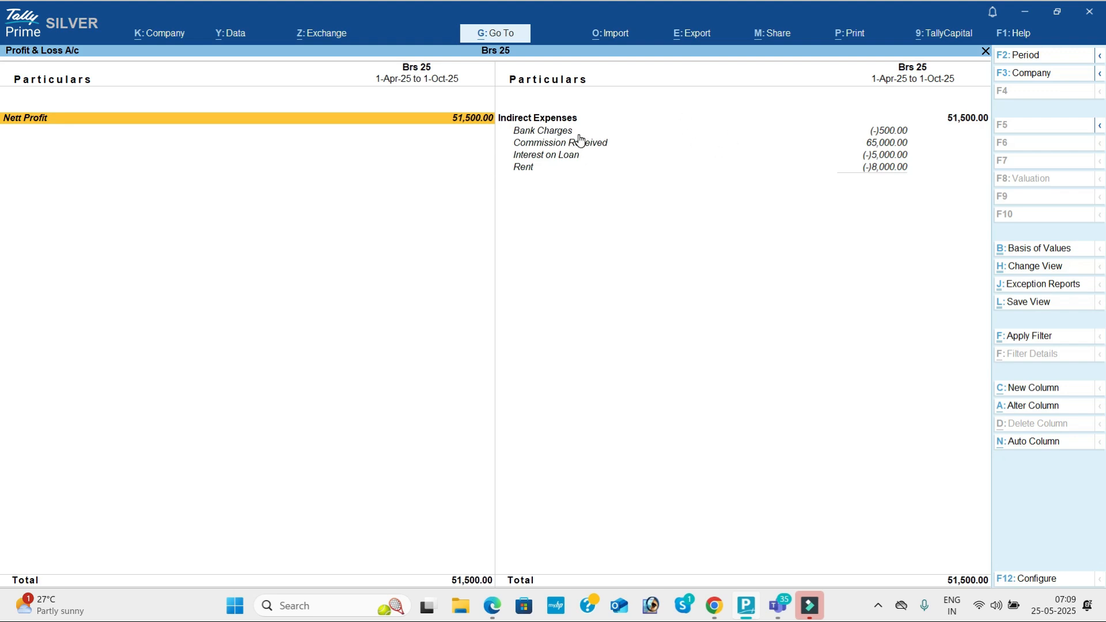
Step: Drill into the September Bank Charges voucher and October Commission Received vouchers
click(545, 134)
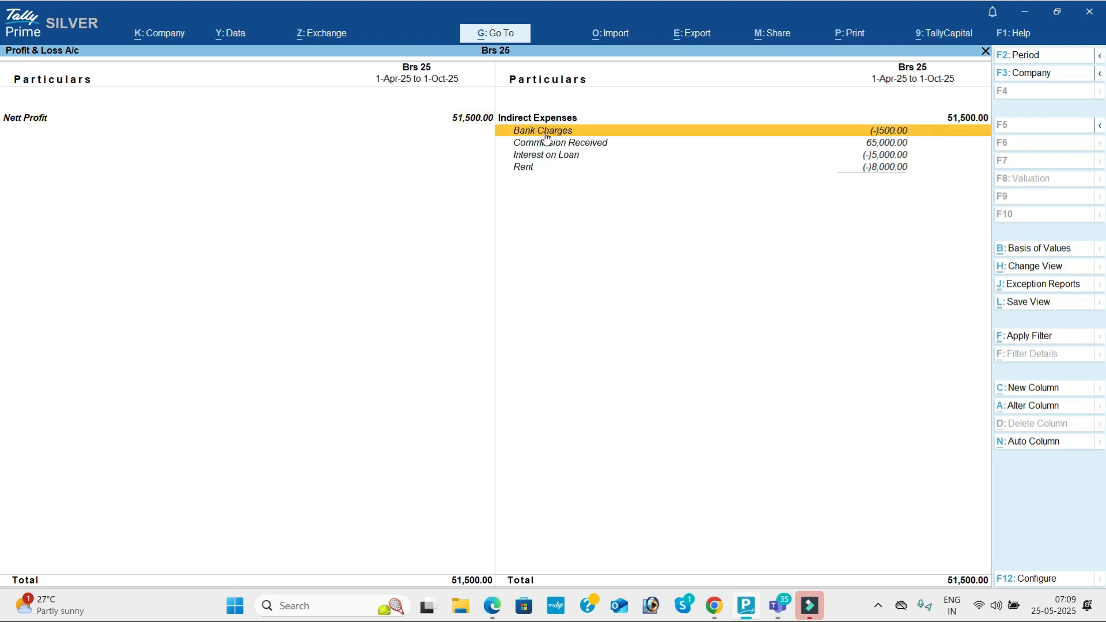
click(545, 135)
key(Up)
key(Return)
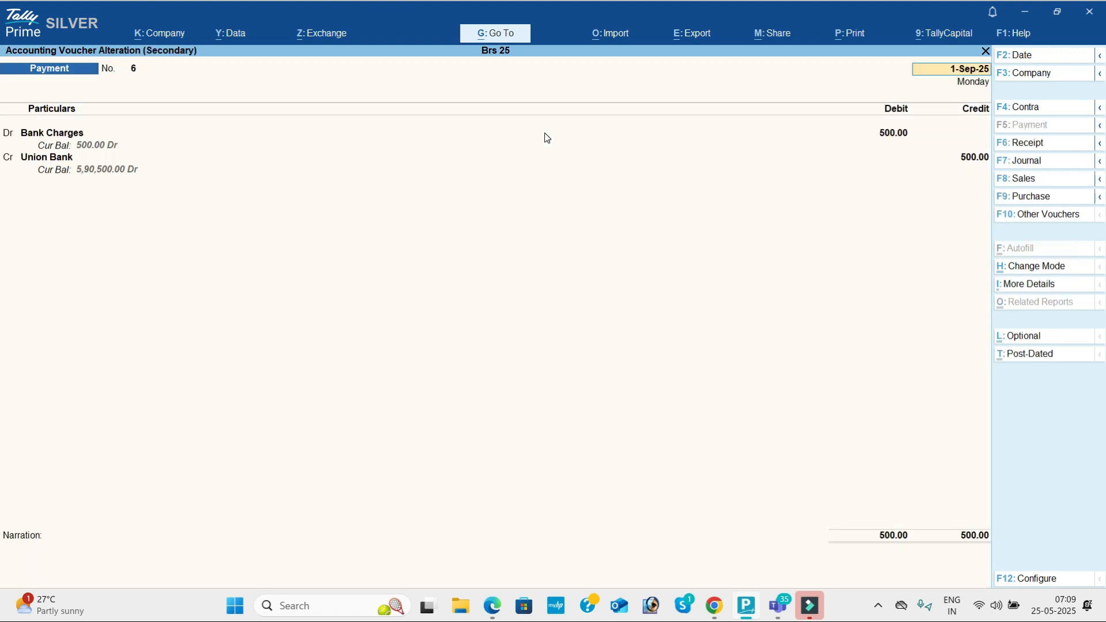
key(Escape)
key(Escape)
key(Escape)
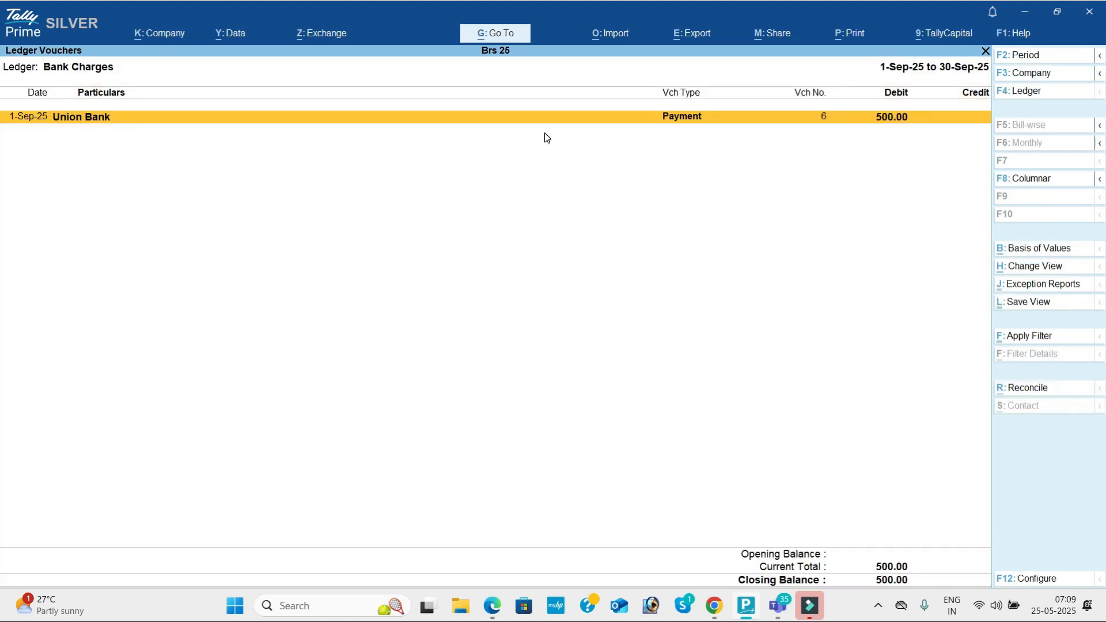
key(Down)
key(Return)
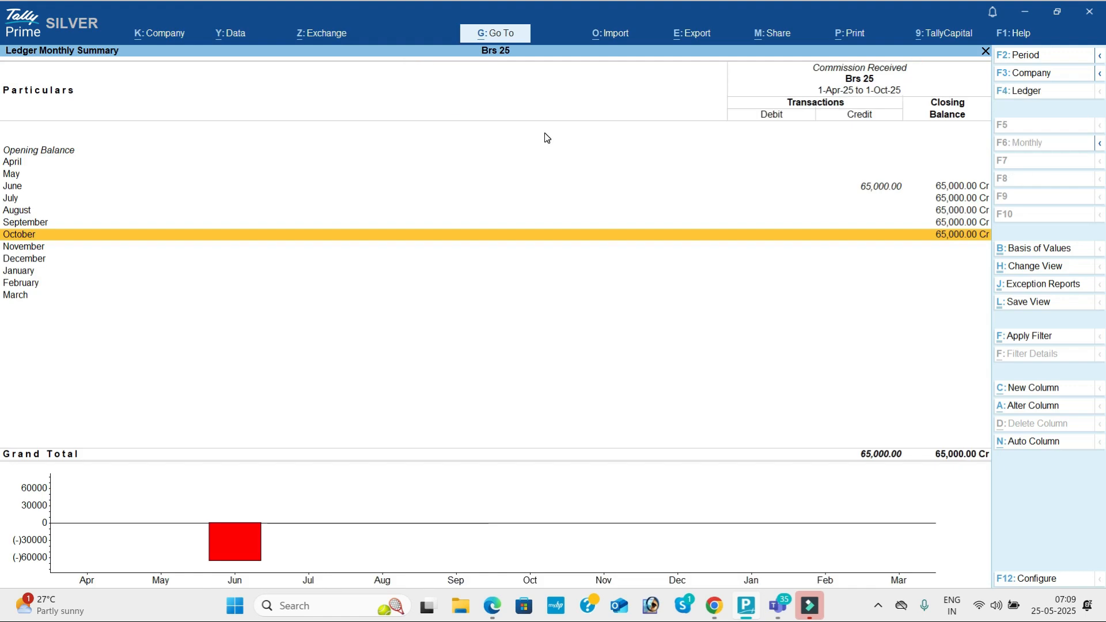
key(Return)
key(Escape)
key(Escape)
key(Escape)
Step: Reopen the Day Book with its period settings ready to edit
key(Up)
key(Up)
key(Up)
key(Up)
key(Return)
key(F2)
key(BackSpace)
Step: Set the From date to 1-4-25 and browse the Day Book entries from Furniture onward
text(1-4-25)
key(Return)
key(Return)
key(Down)
key(Down)
key(Down)
key(Down)
key(Down)
key(Down)
key(Down)
key(Down)
key(Down)
key(Down)
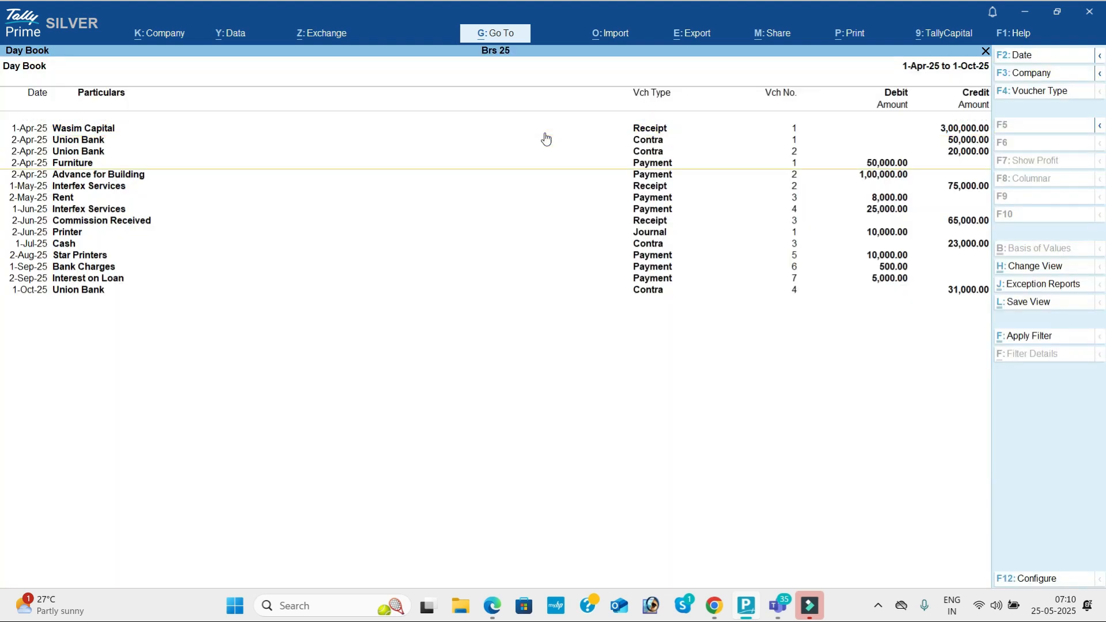
key(Up)
key(Up)
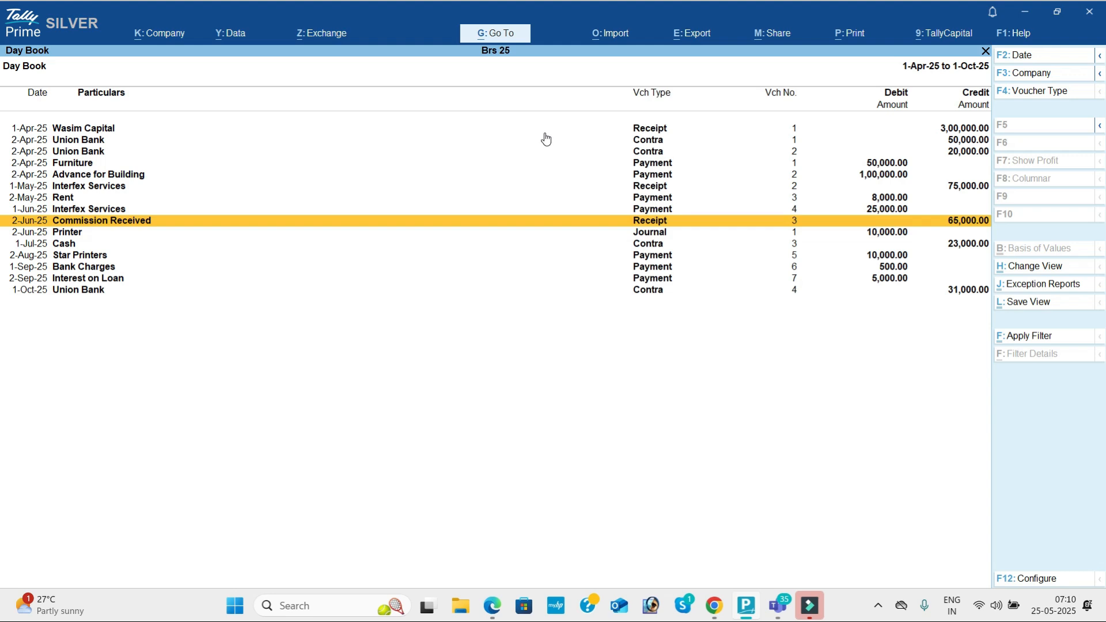
key(Down)
key(Down)
key(Down)
key(Down)
key(Down)
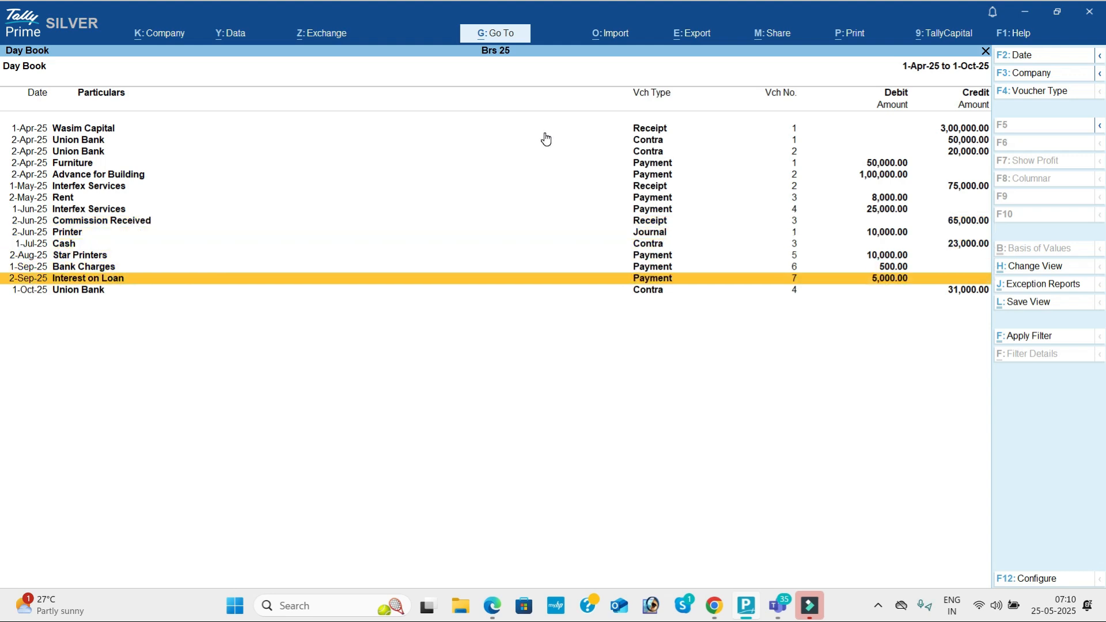
key(Up)
key(Up)
key(Up)
key(Up)
key(Up)
key(Up)
key(Up)
key(Up)
key(Up)
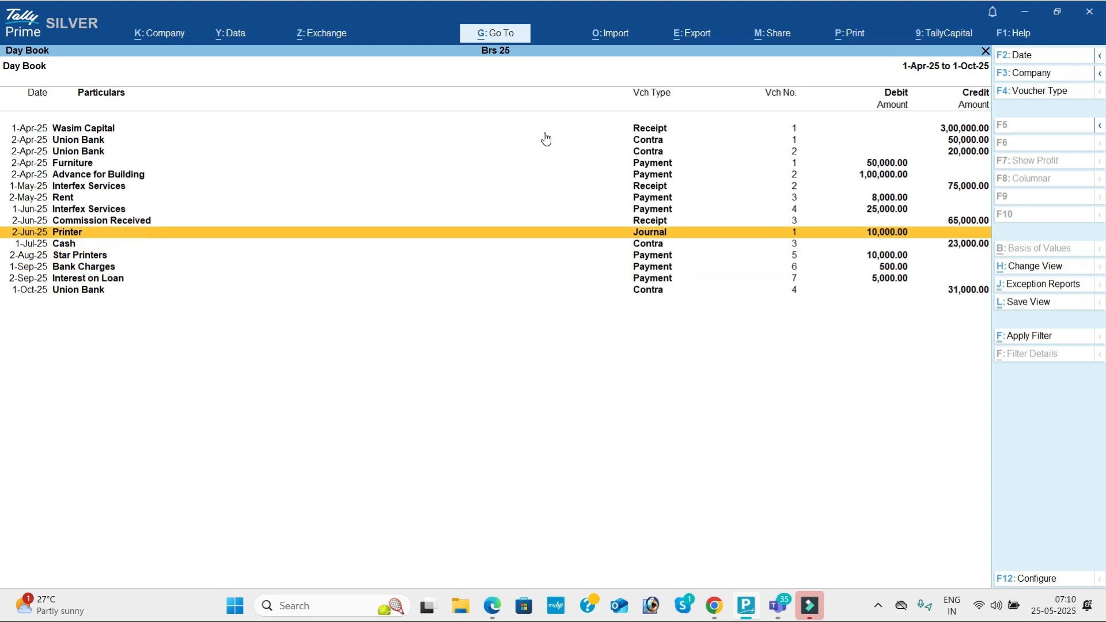
key(Up)
key(Down)
key(Down)
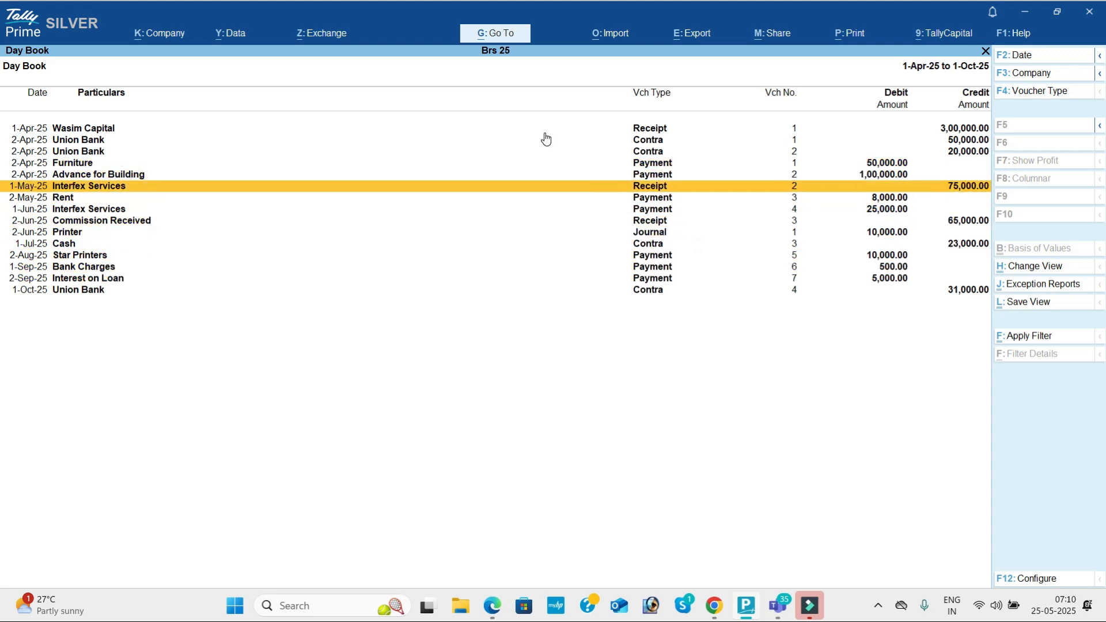
key(Down)
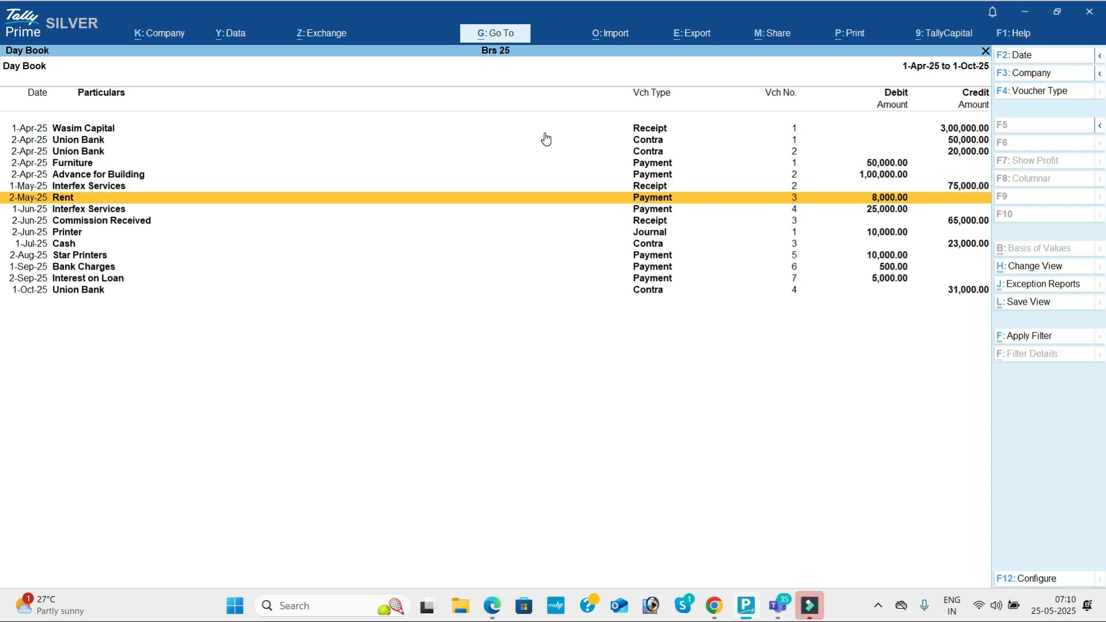
key(Down)
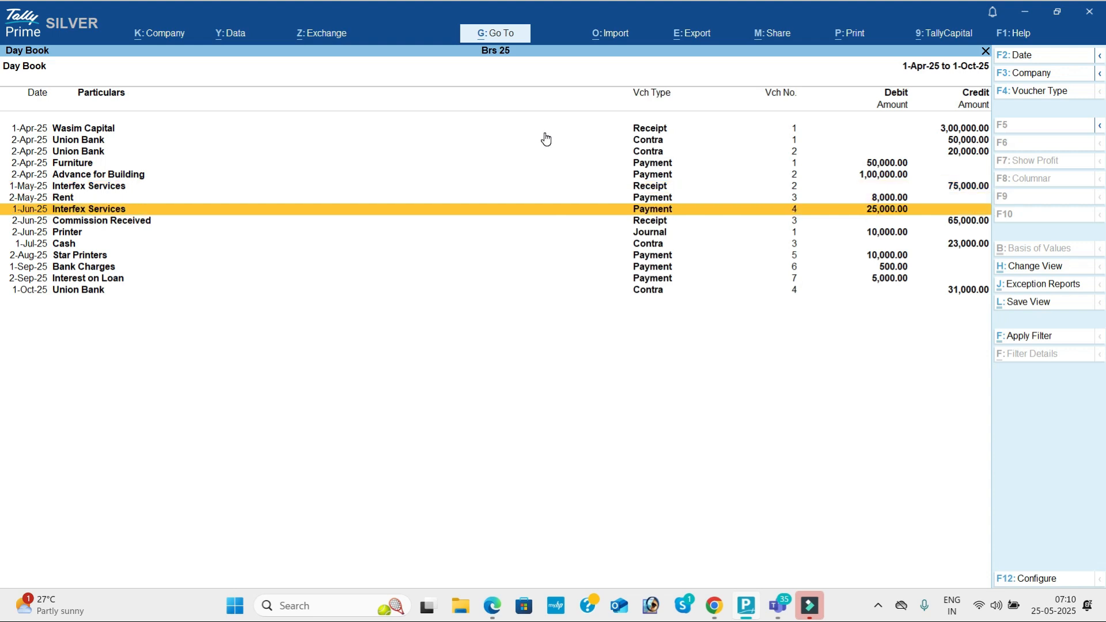
key(Down)
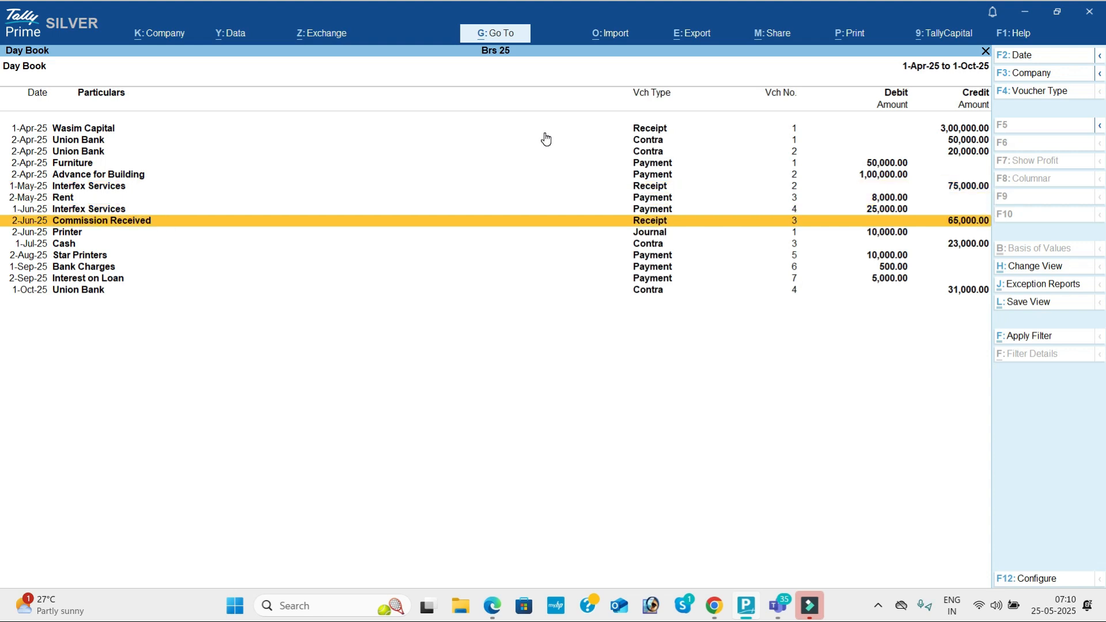
Step: Inspect the Commission Received receipt, Cash Contra No. 3 and Star Printers payment vouchers
key(Return)
key(ctrl+a)
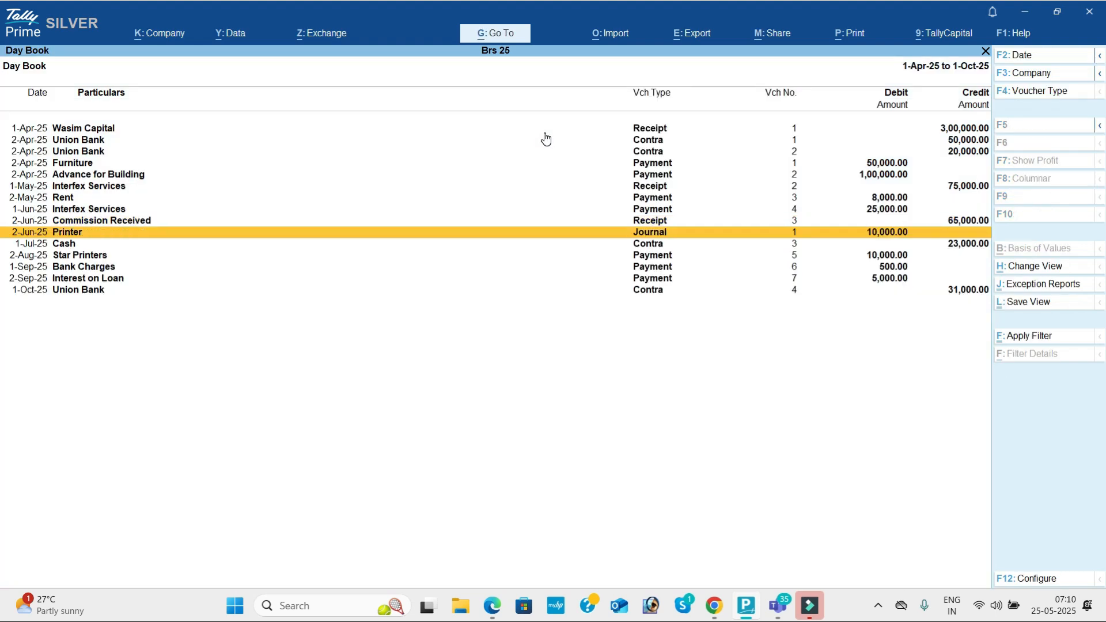
key(Down)
key(Return)
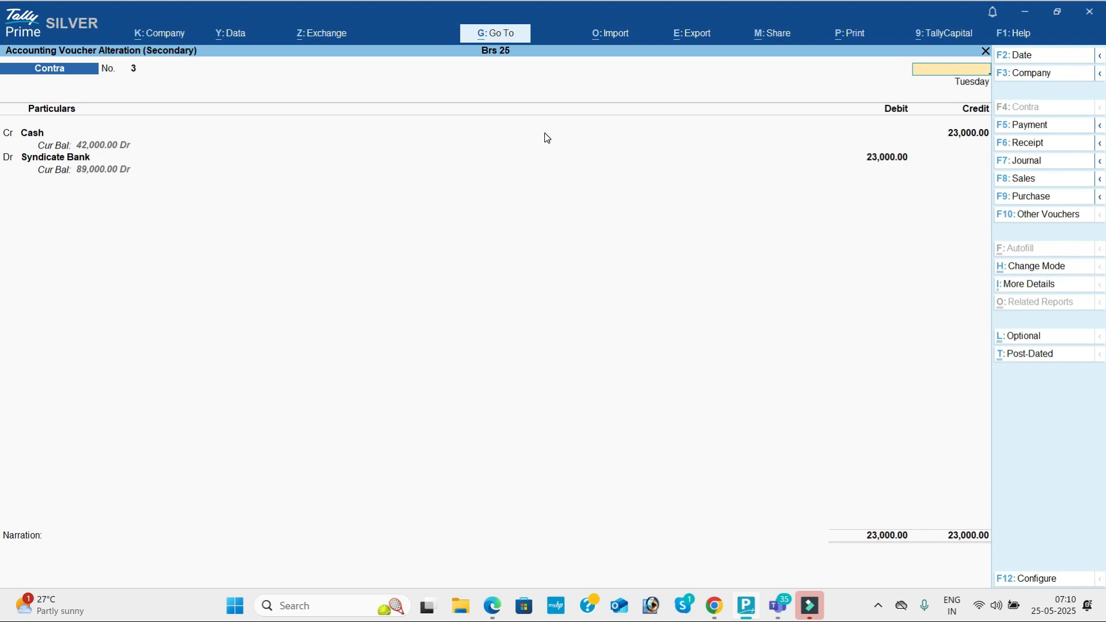
key(ctrl+a)
key(Return)
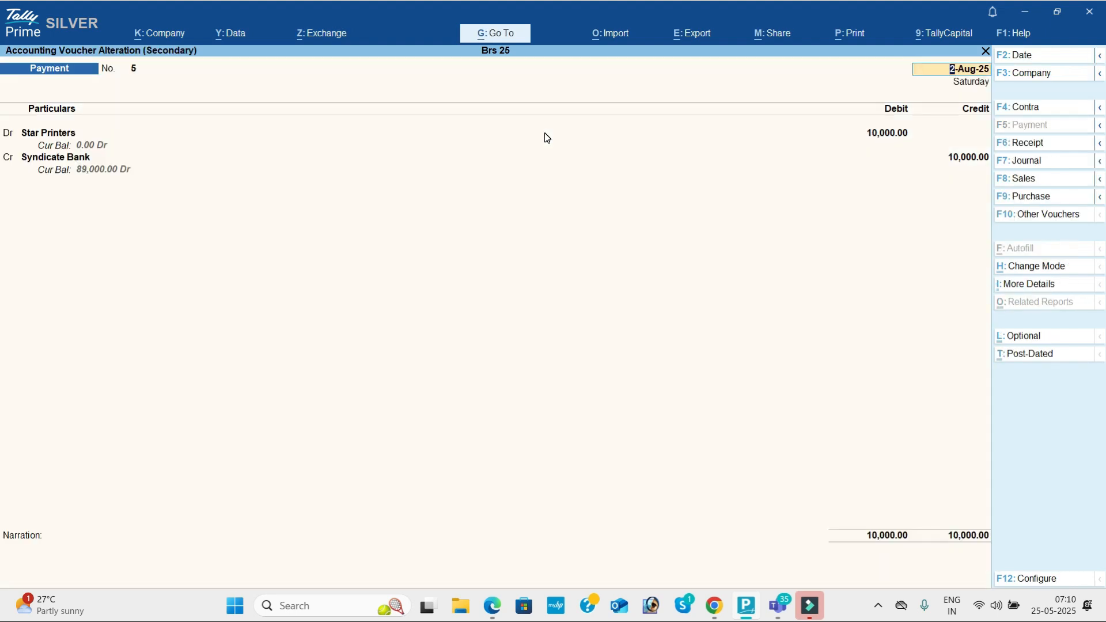
key(Escape)
key(Return)
Step: Inspect the Bank Charges, Interest on Loan and Contra No. 4 vouchers without changes
key(Down)
key(Return)
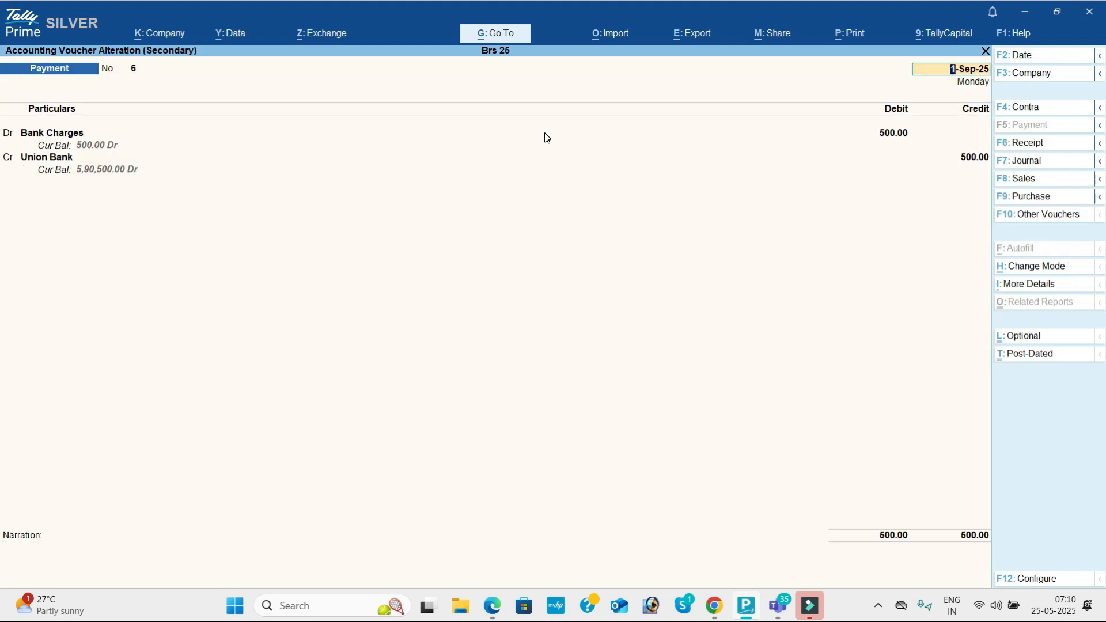
key(Escape)
key(Return)
key(Down)
key(Return)
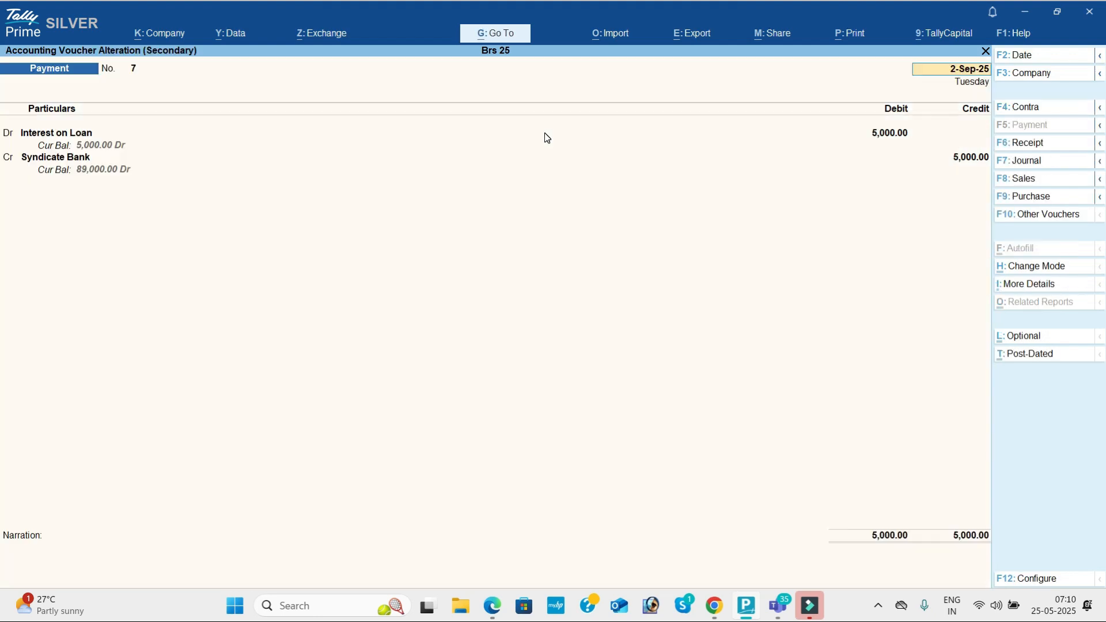
key(Escape)
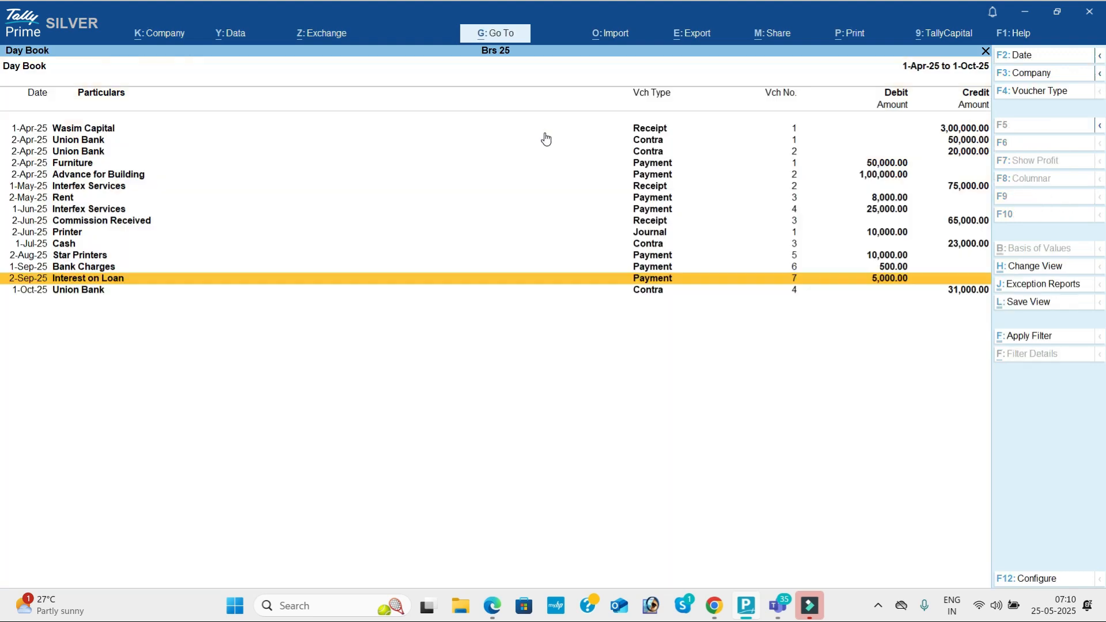
key(Down)
key(Return)
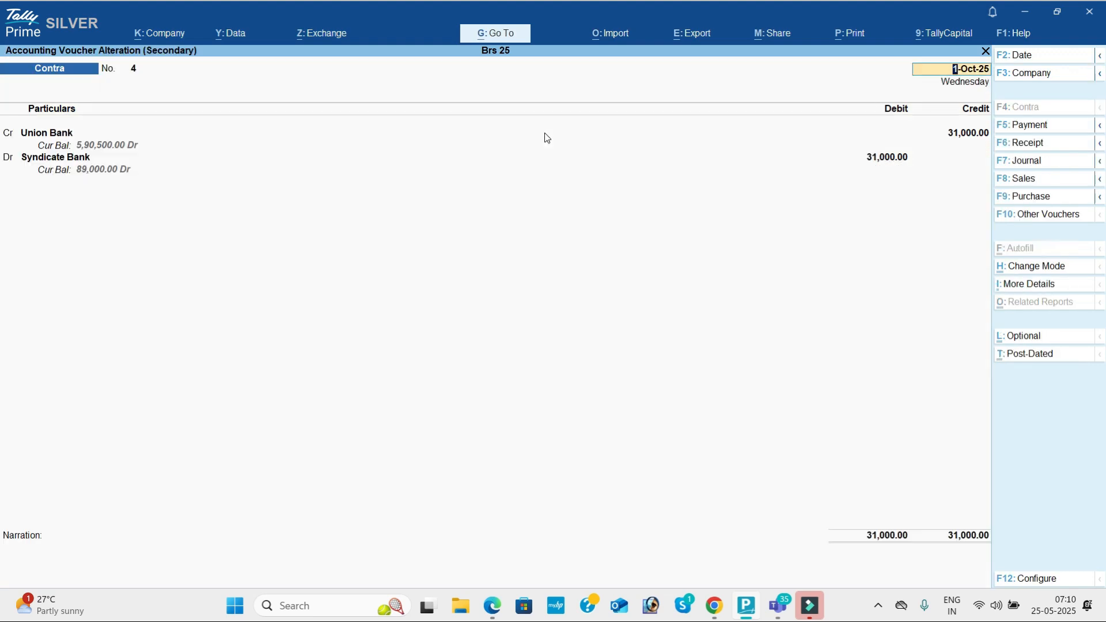
key(BackSpace)
key(Escape)
key(Up)
key(Up)
key(Up)
key(Up)
key(Up)
key(Up)
key(Up)
key(Up)
key(Up)
key(Up)
key(Up)
key(Up)
key(Up)
key(Up)
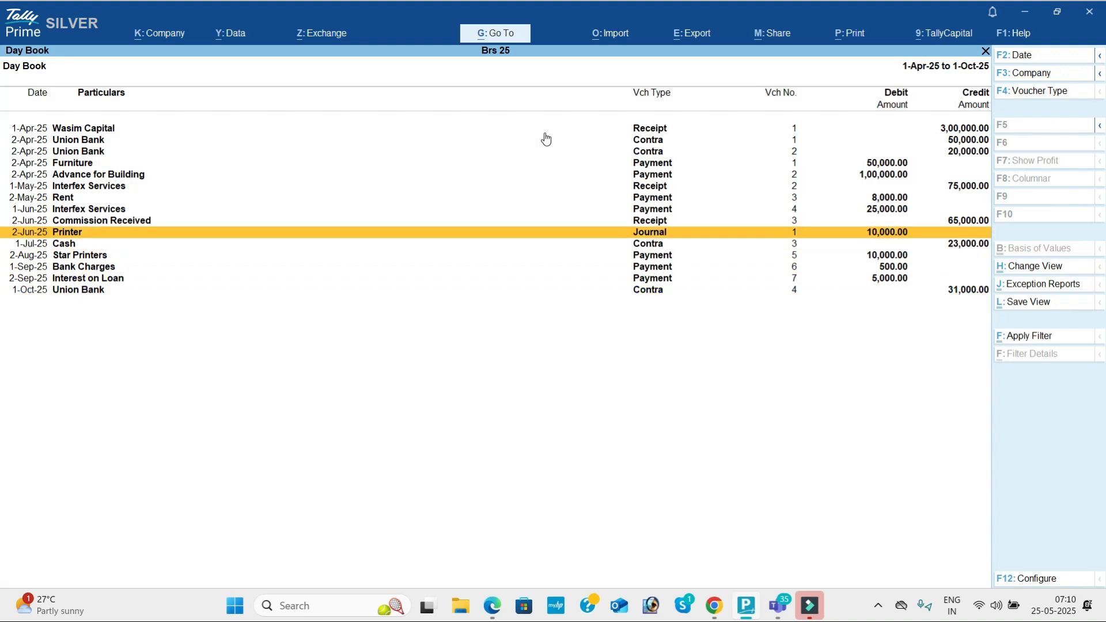
key(Down)
key(Down)
key(Down)
key(Down)
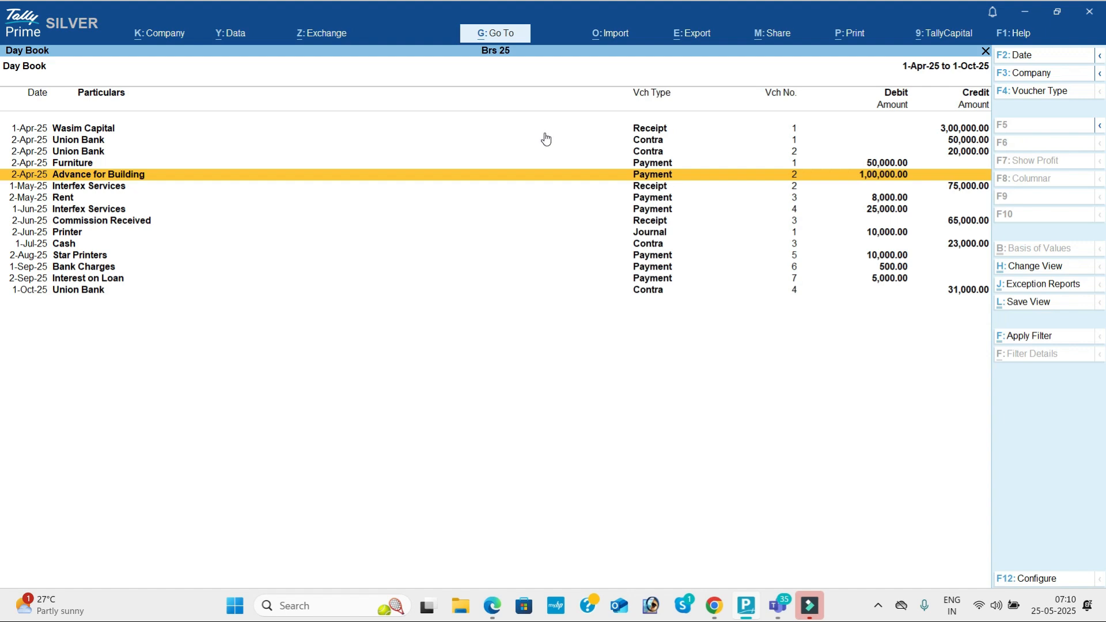
Step: Open the Profit & Loss A/c and check the Bank Charges ledger under Indirect Expenses, leaving it unchanged
key(Escape)
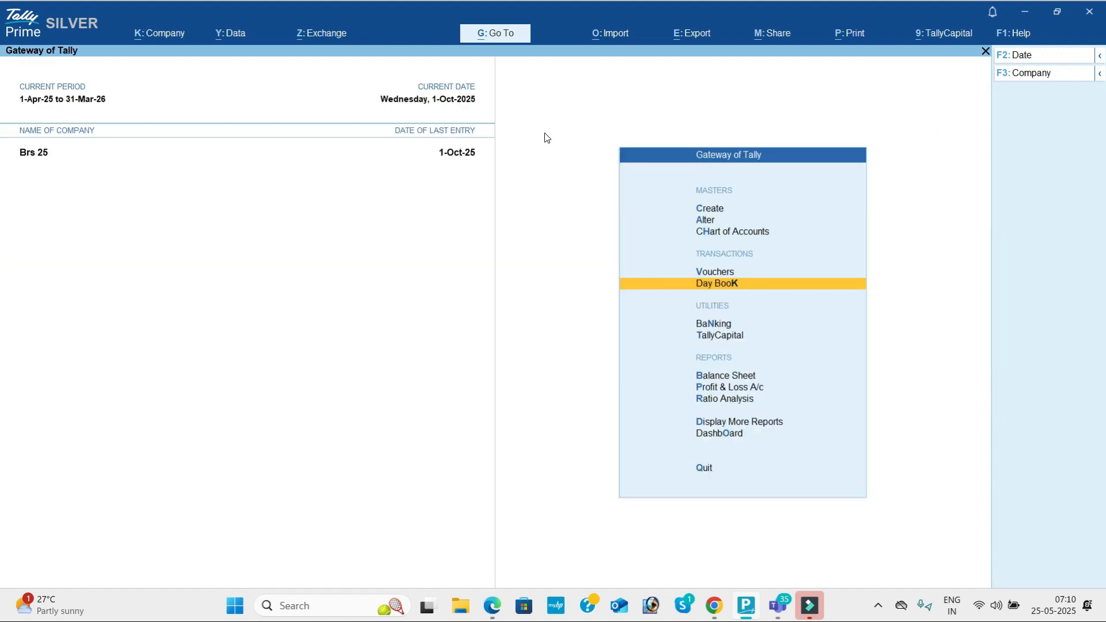
key(Down)
key(Down)
key(Down)
key(Down)
key(Return)
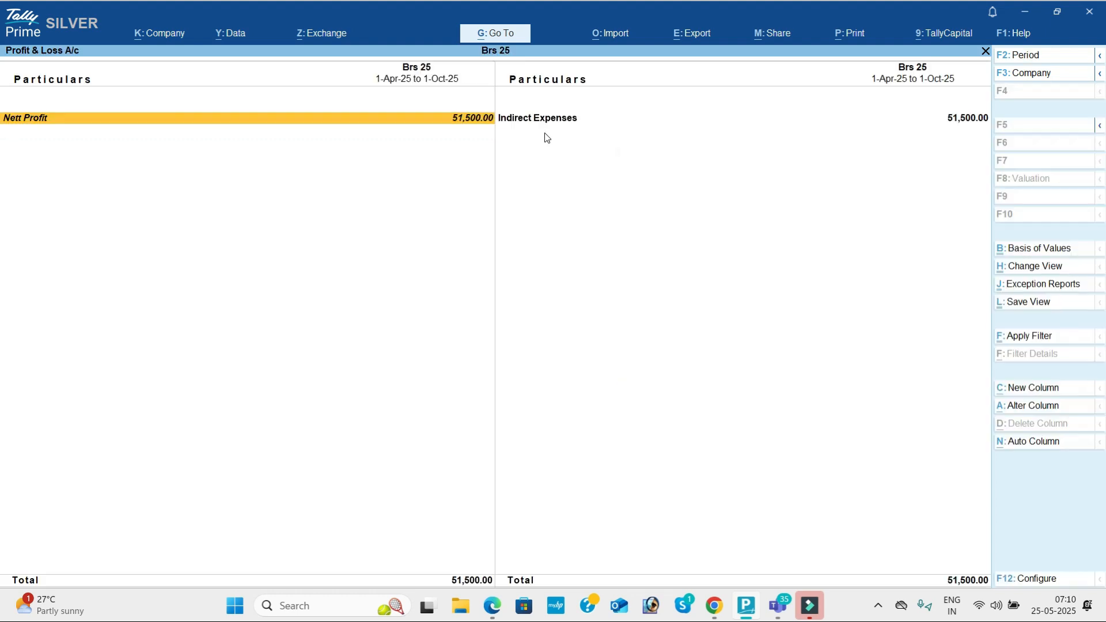
key(alt+F1)
key(Down)
key(Down)
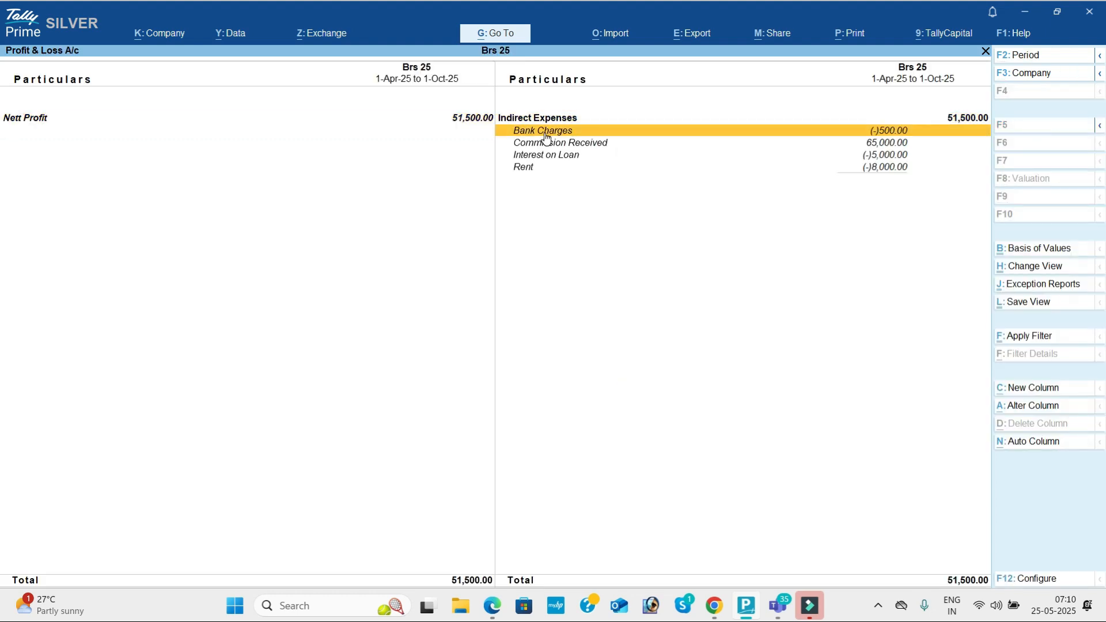
key(ctrl+Return)
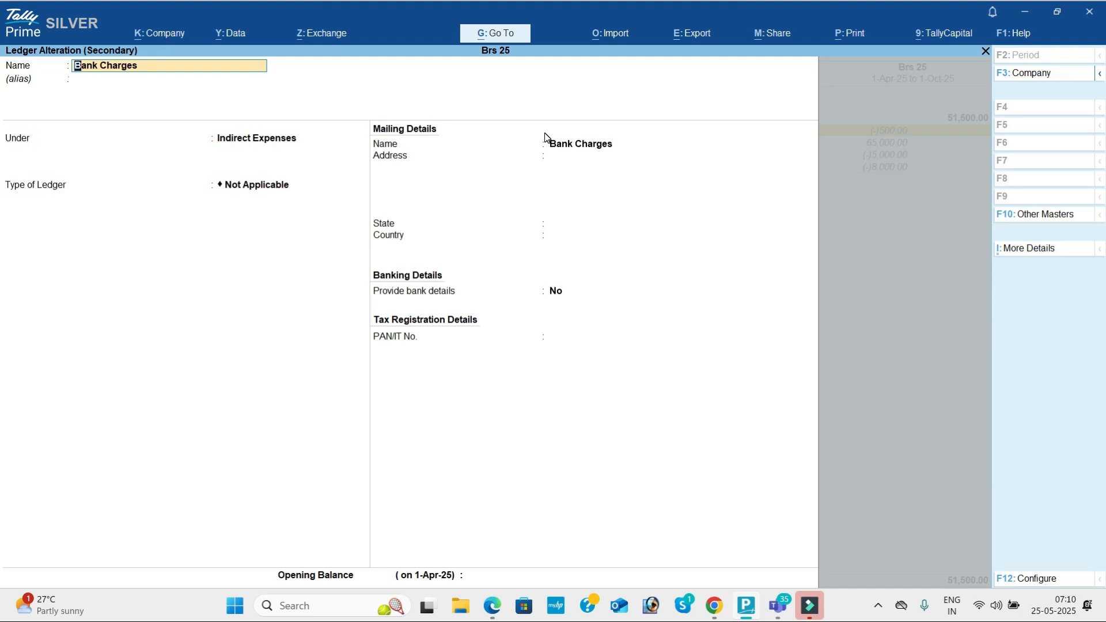
key(alt+Tab)
key(F1)
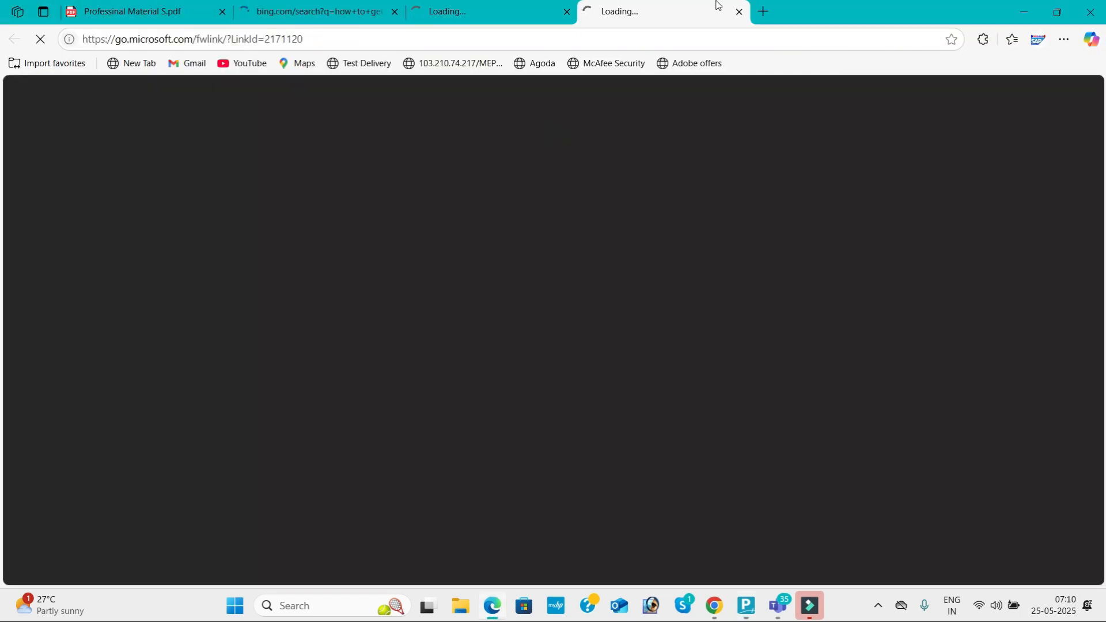
key(alt+Tab)
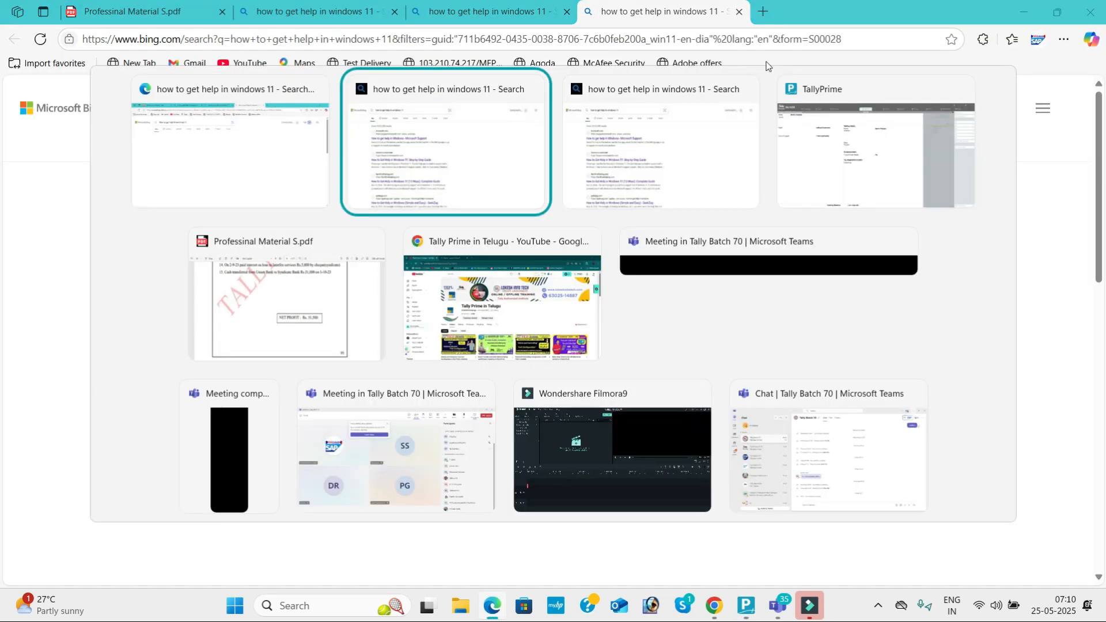
key(alt+Tab)
key(alt+Tab)
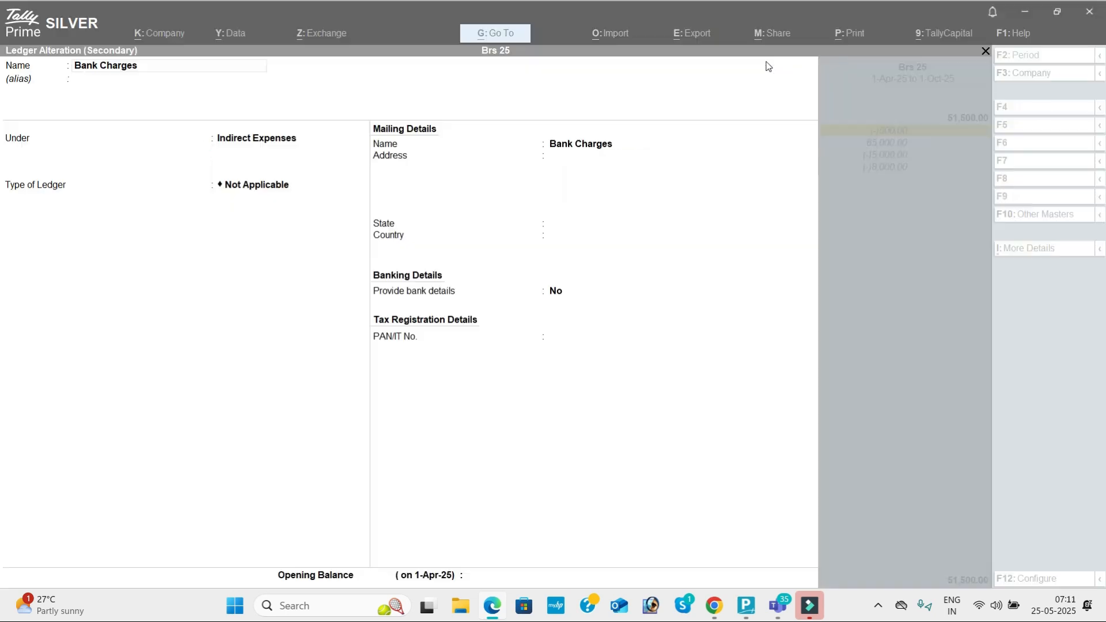
key(Escape)
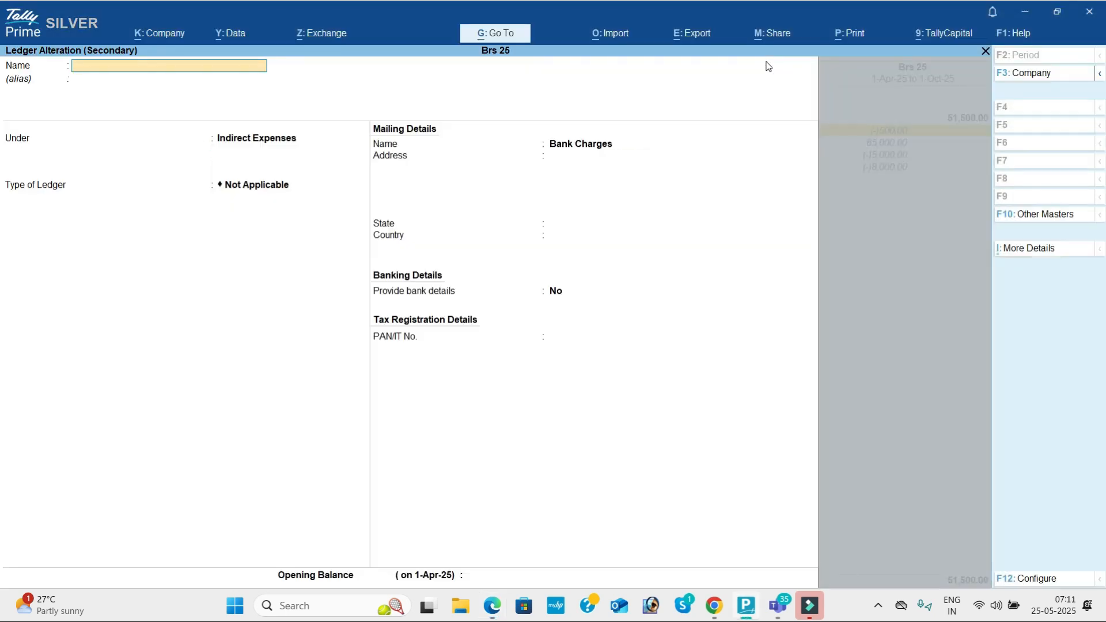
Step: Move the Commission Received ledger under Indirect Incomes and save, giving a Nett Profit of 51,500
key(Down)
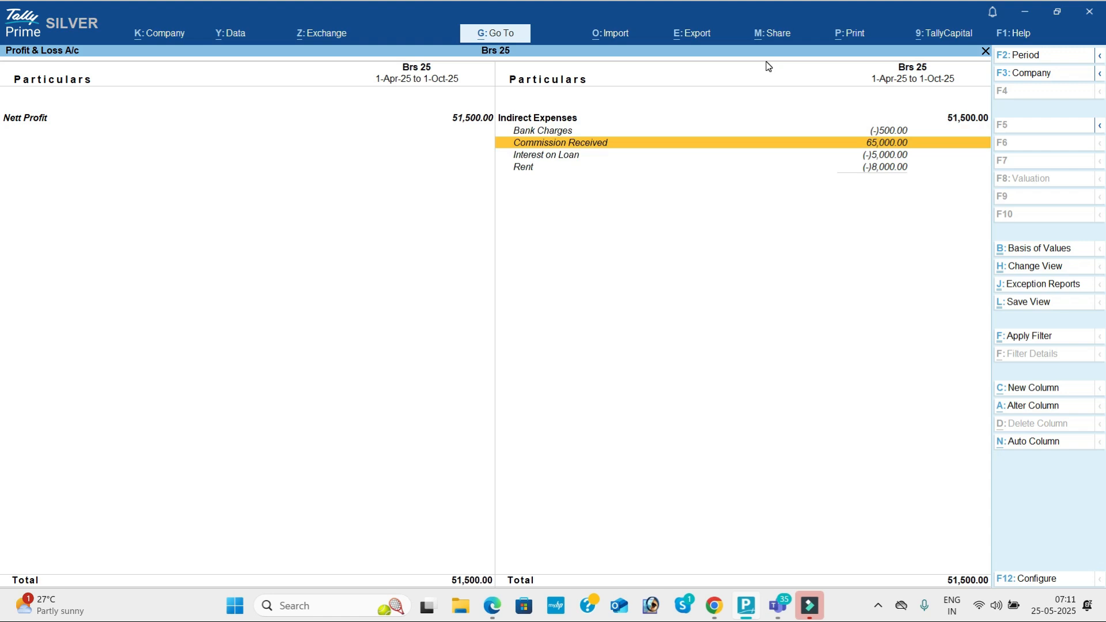
key(Return)
key(Return)
key(Return)
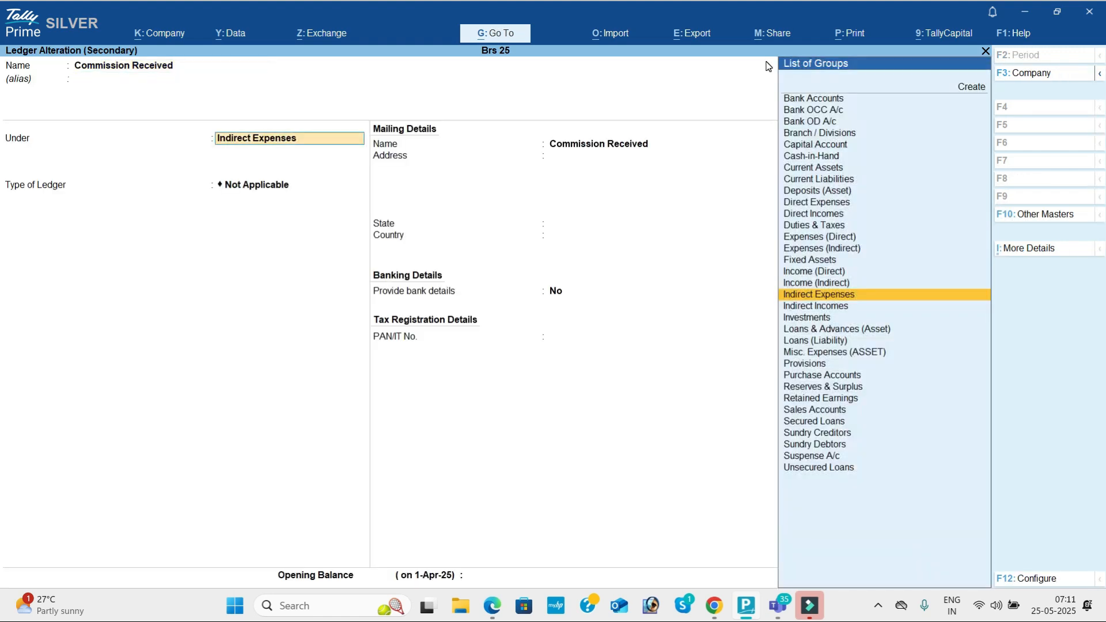
key(Down)
key(Return)
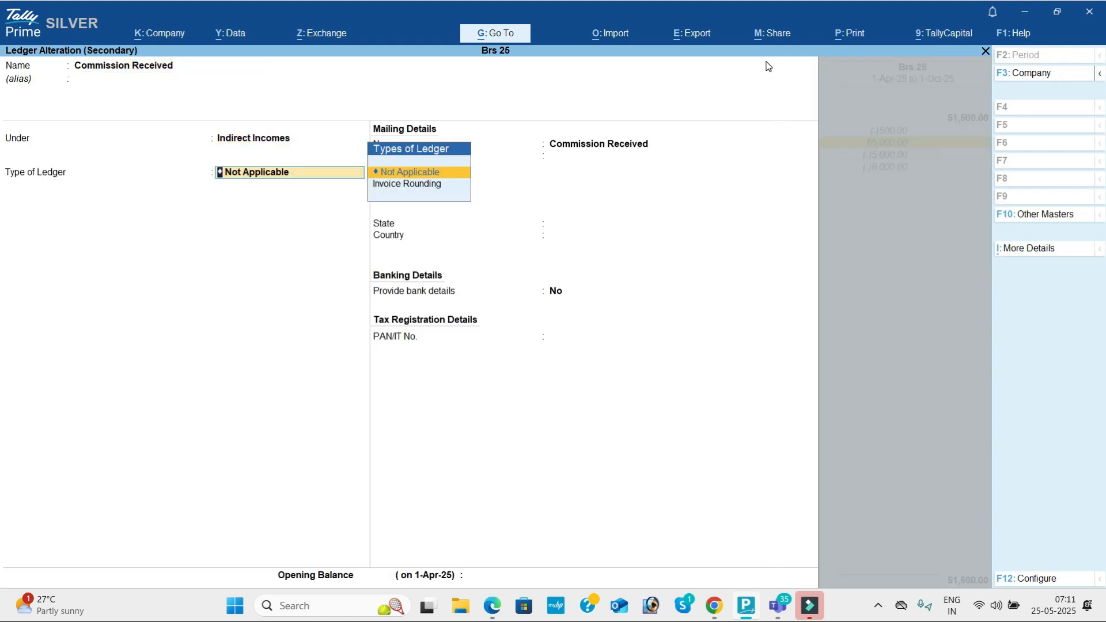
key(Return)
key(Return)
key(Return)
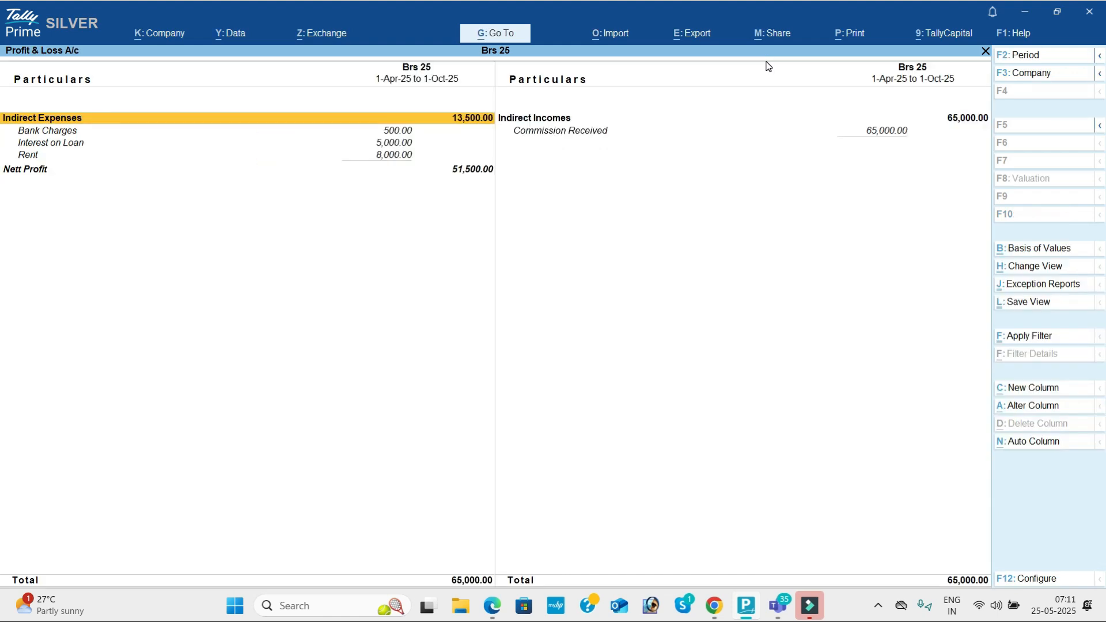
key(Down)
key(Down)
key(Down)
key(Down)
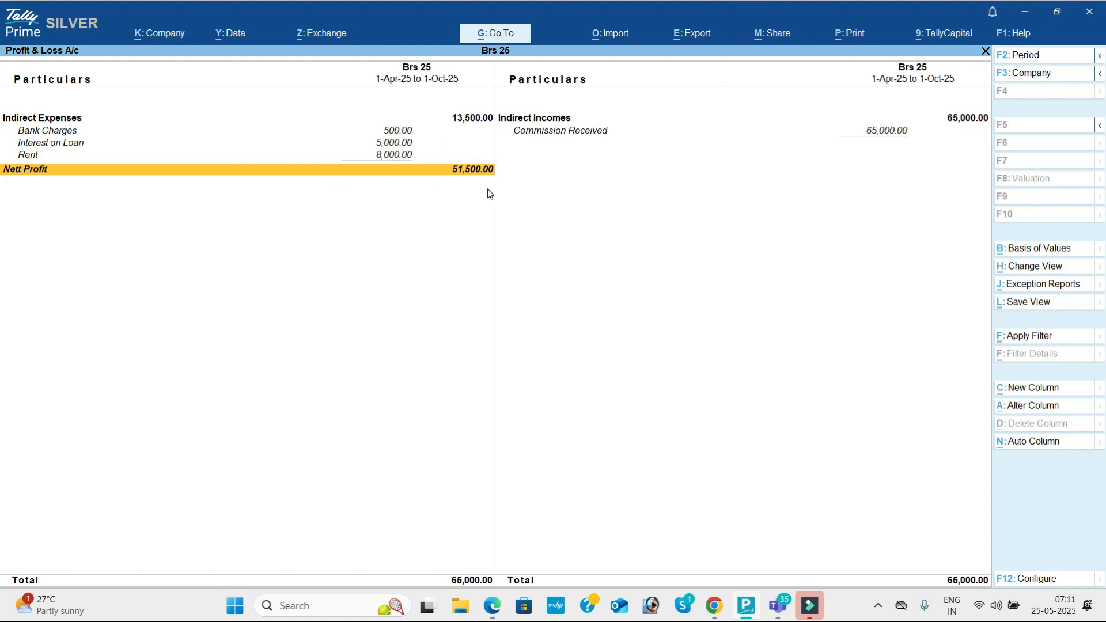
key(Escape)
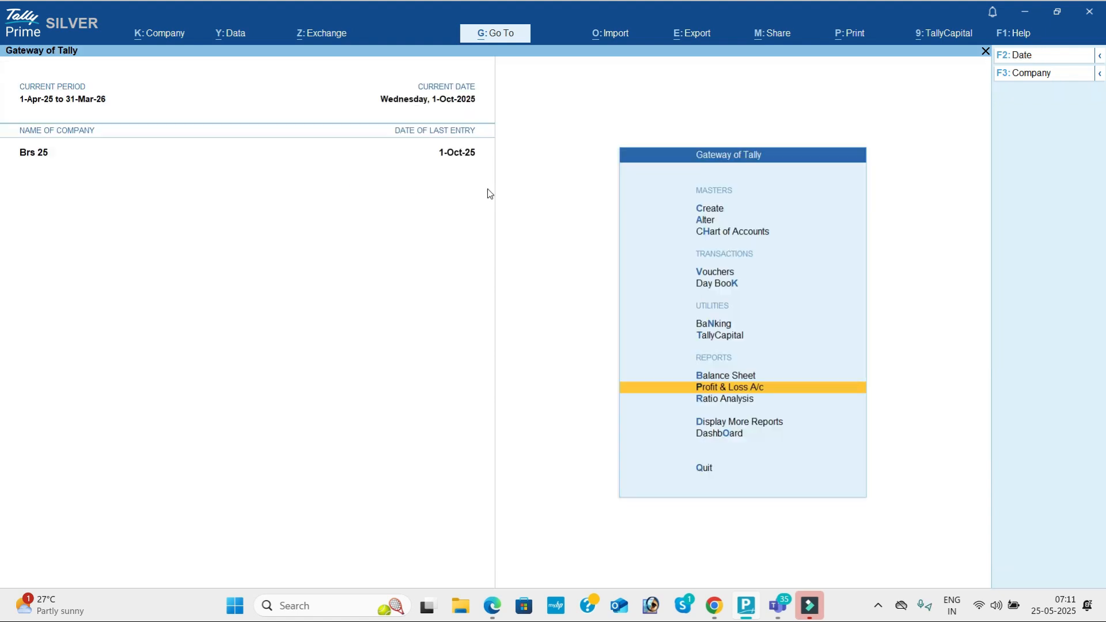
key(Down)
key(Down)
key(Down)
key(Return)
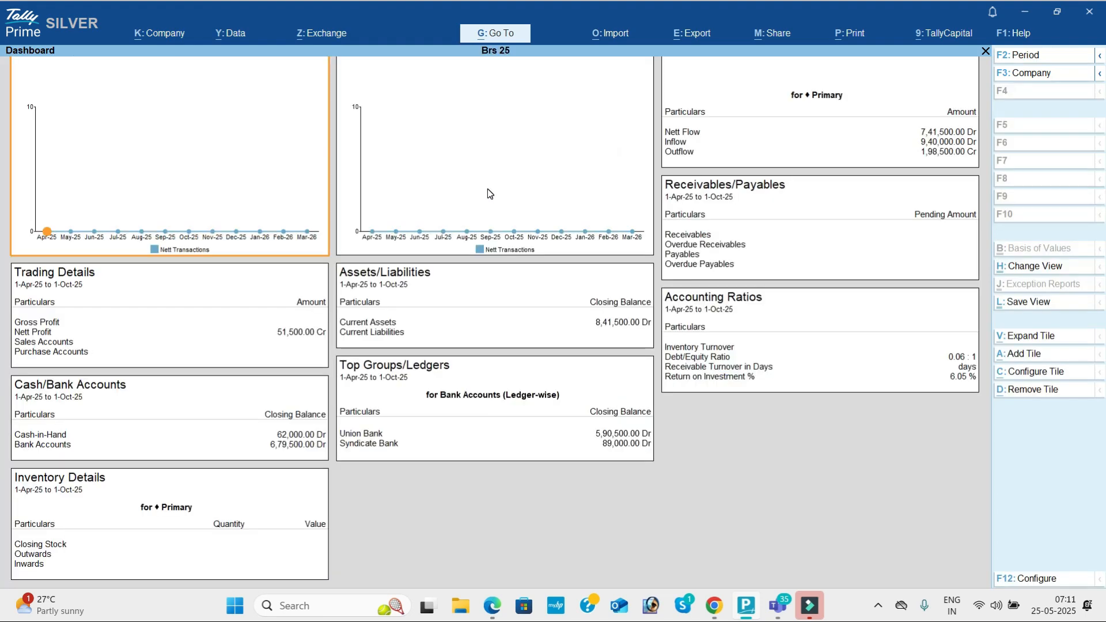
key(Escape)
key(Up)
key(Return)
key(Return)
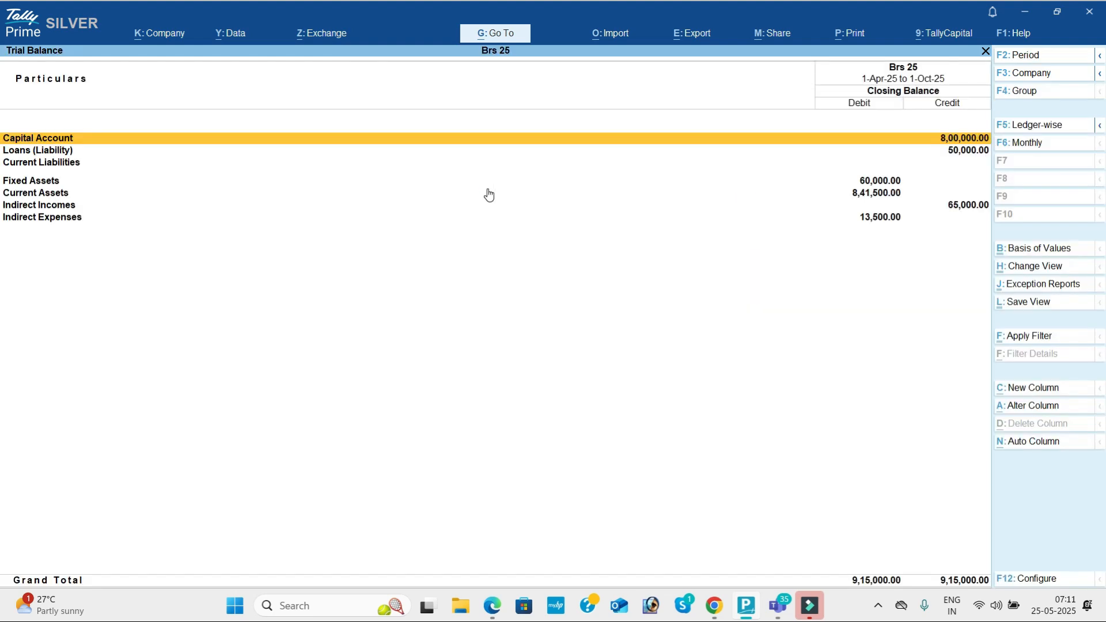
key(Escape)
key(Down)
key(Down)
key(Down)
key(Down)
key(Down)
key(Up)
key(Return)
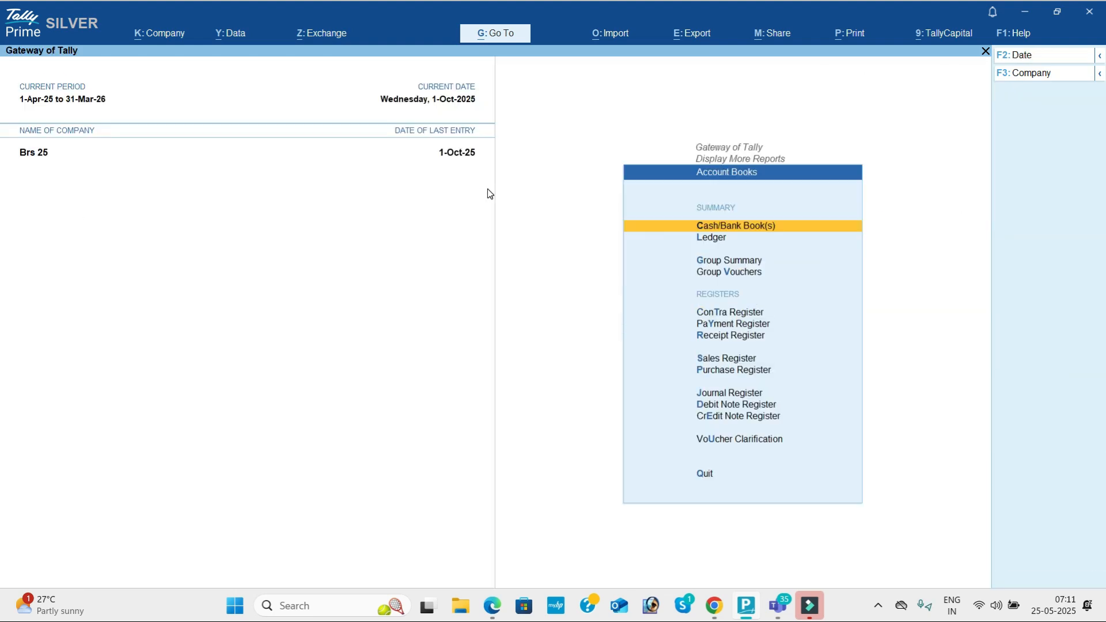
key(Return)
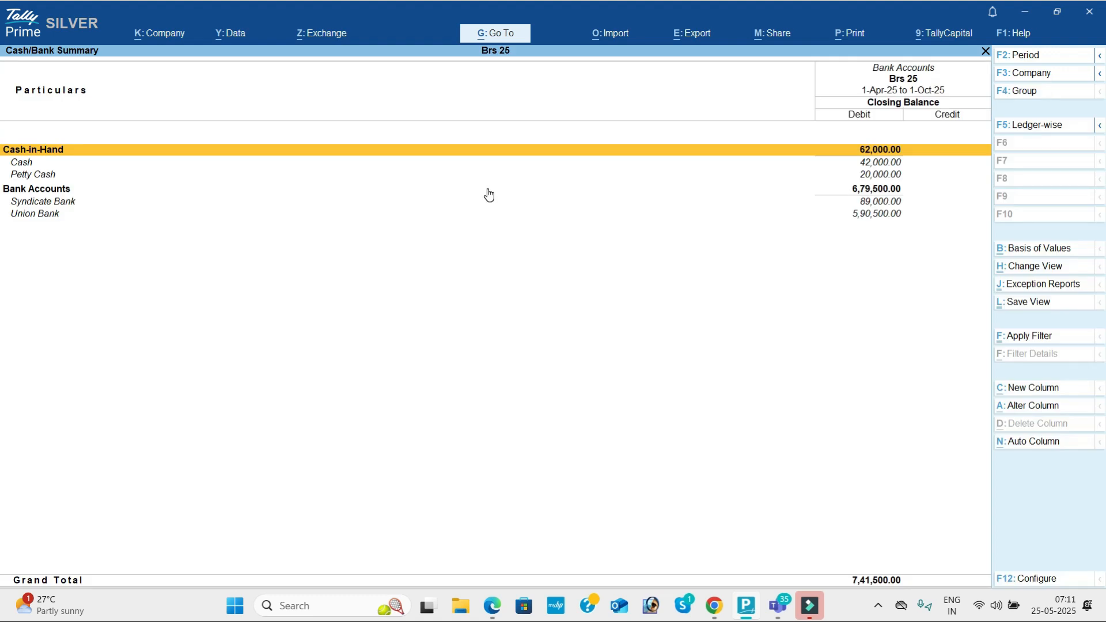
key(Escape)
key(Down)
key(Down)
key(Down)
key(Down)
key(Down)
key(Down)
key(Down)
key(Up)
key(Up)
key(Down)
key(Return)
key(Escape)
key(Up)
key(Return)
key(Escape)
key(Up)
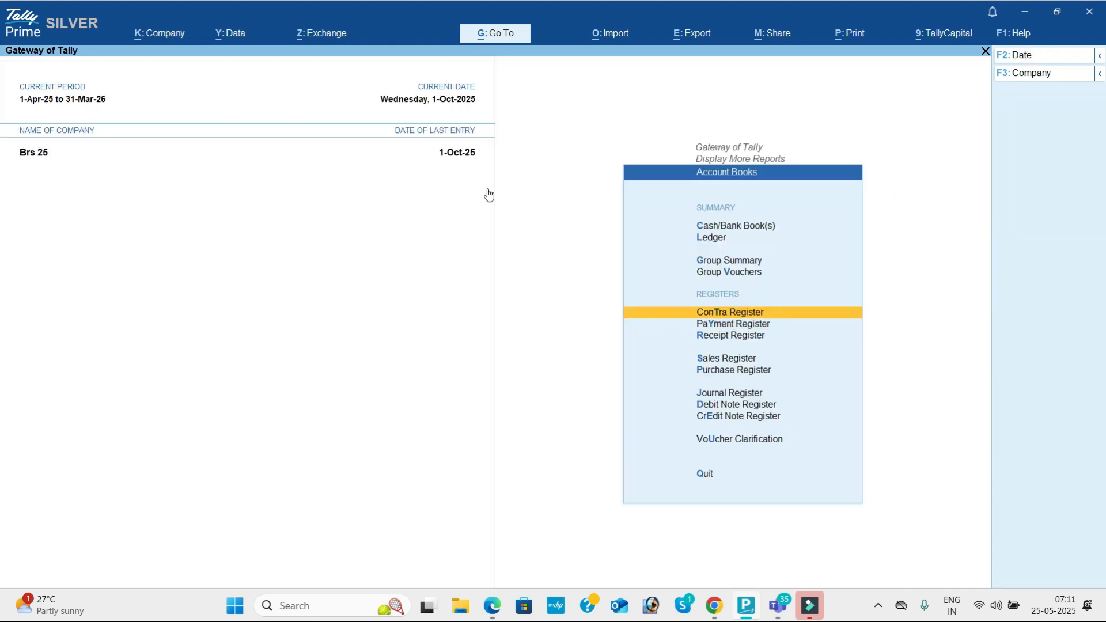
key(Return)
key(Escape)
key(Escape)
key(Down)
key(Return)
key(Down)
key(Down)
key(Down)
key(Down)
key(Down)
key(Down)
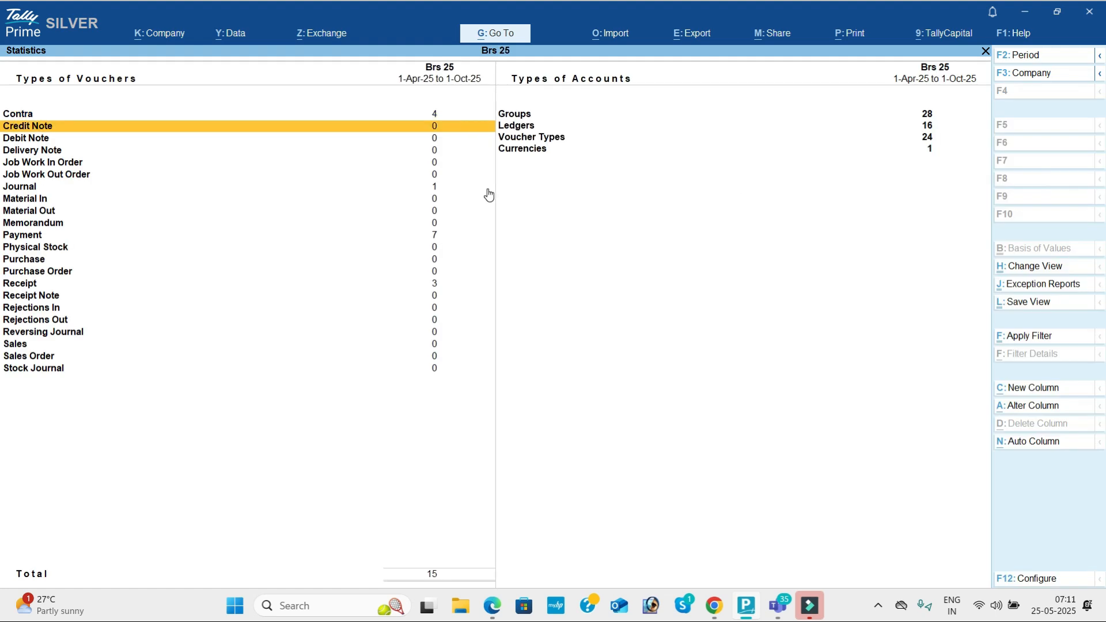
key(Down)
key(Down)
key(Down)
key(Down)
key(Down)
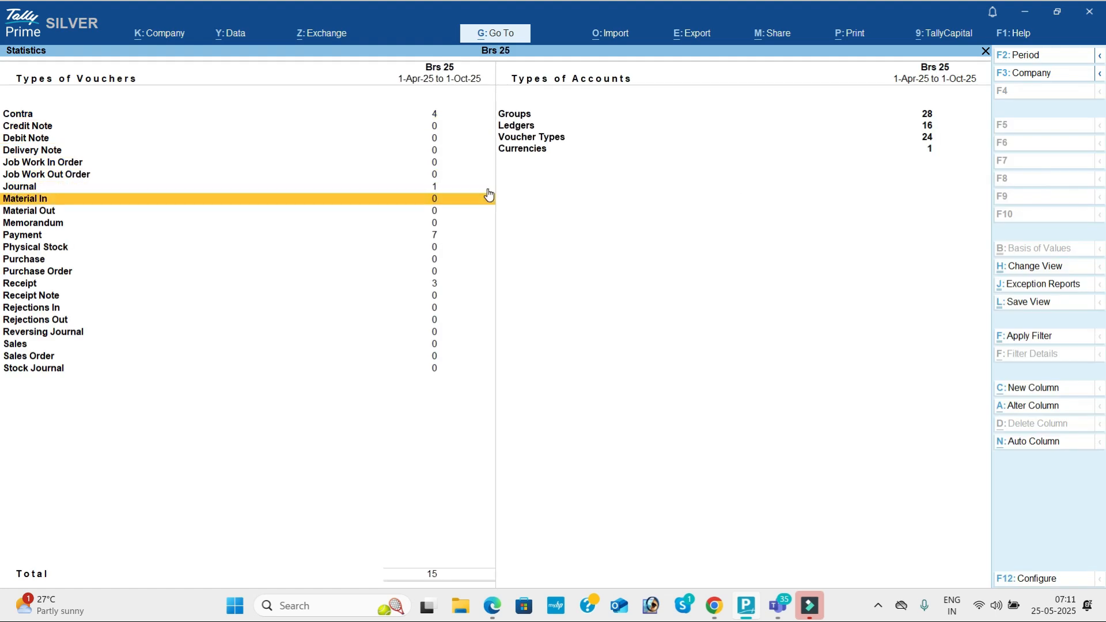
key(Up)
key(Down)
key(Down)
key(Down)
key(Down)
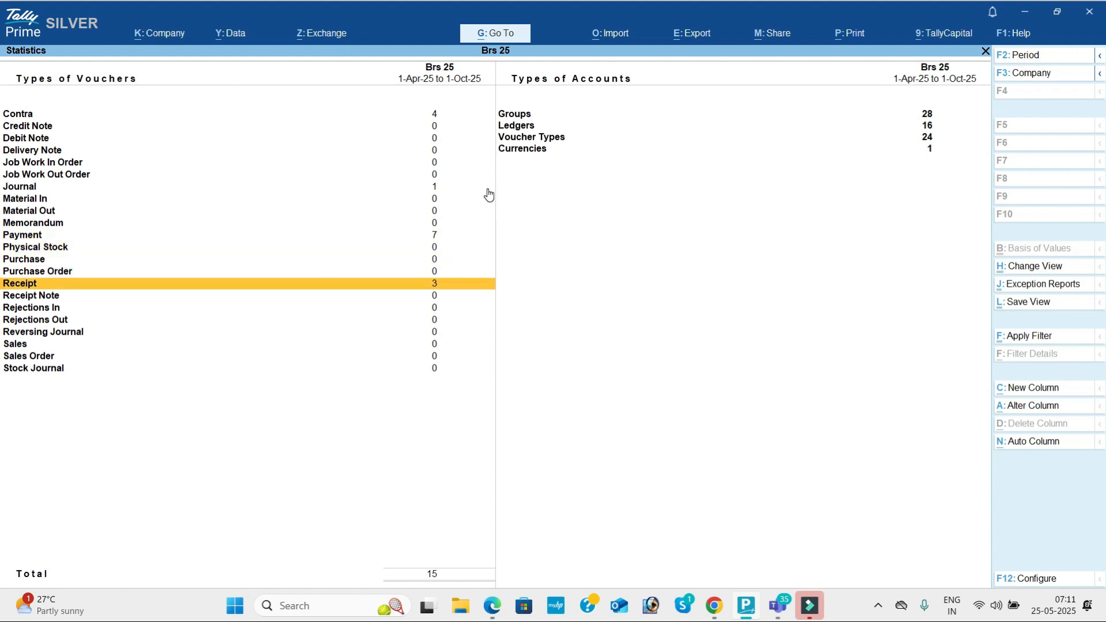
key(Right)
key(Up)
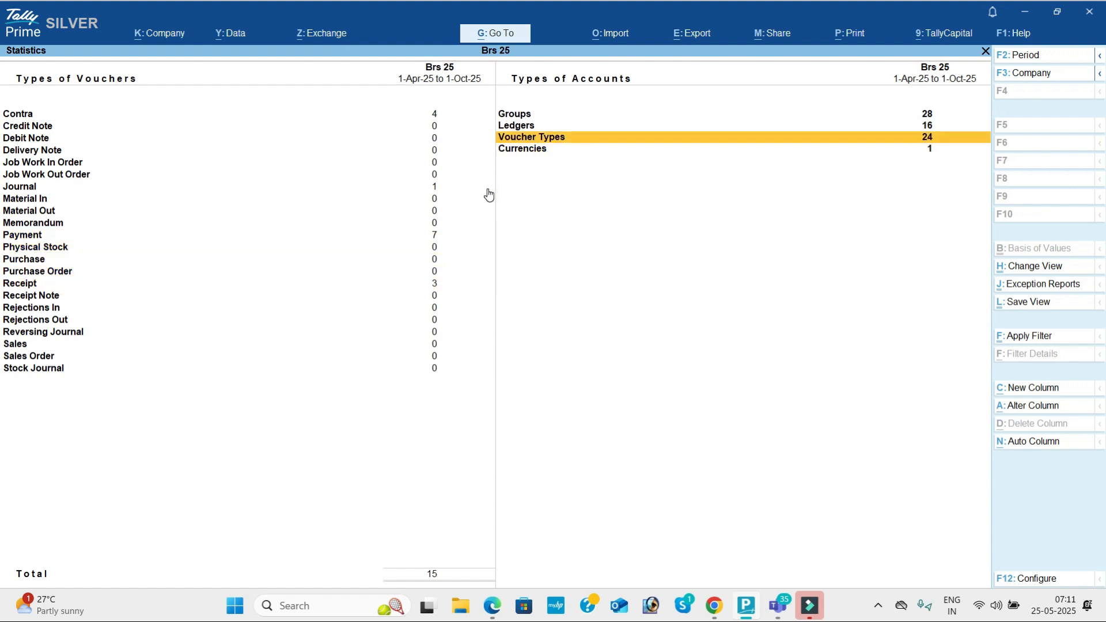
key(Up)
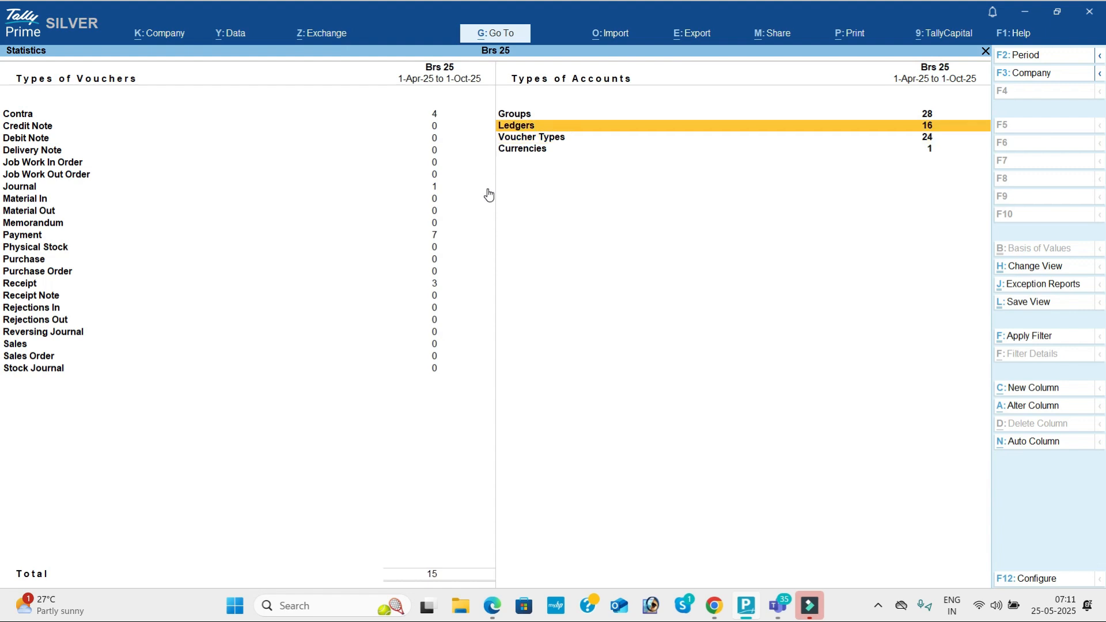
key(Up)
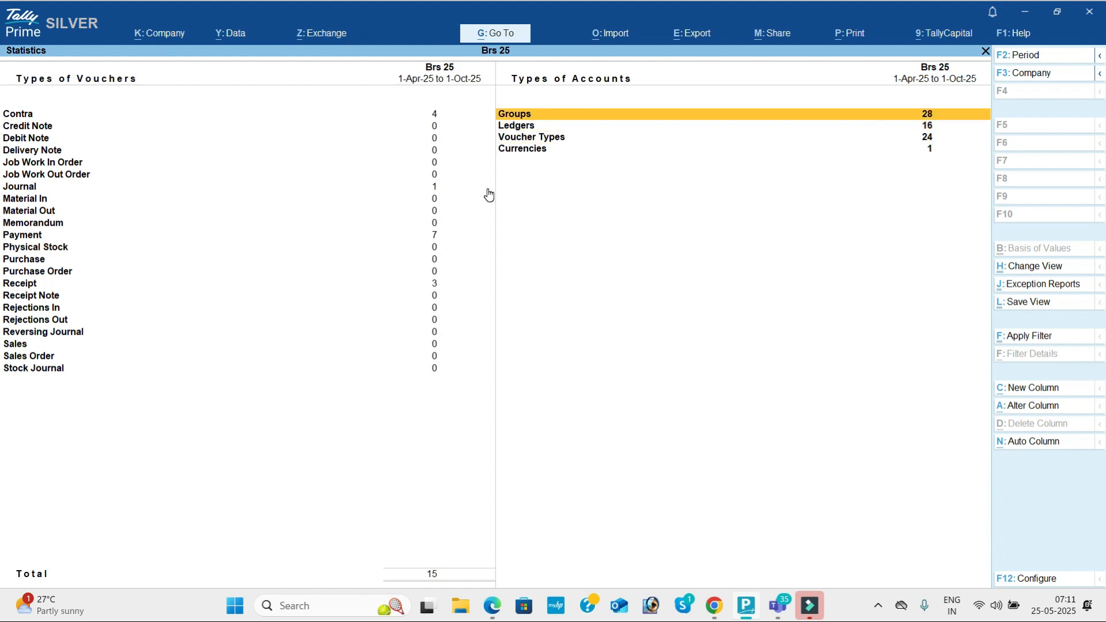
key(Escape)
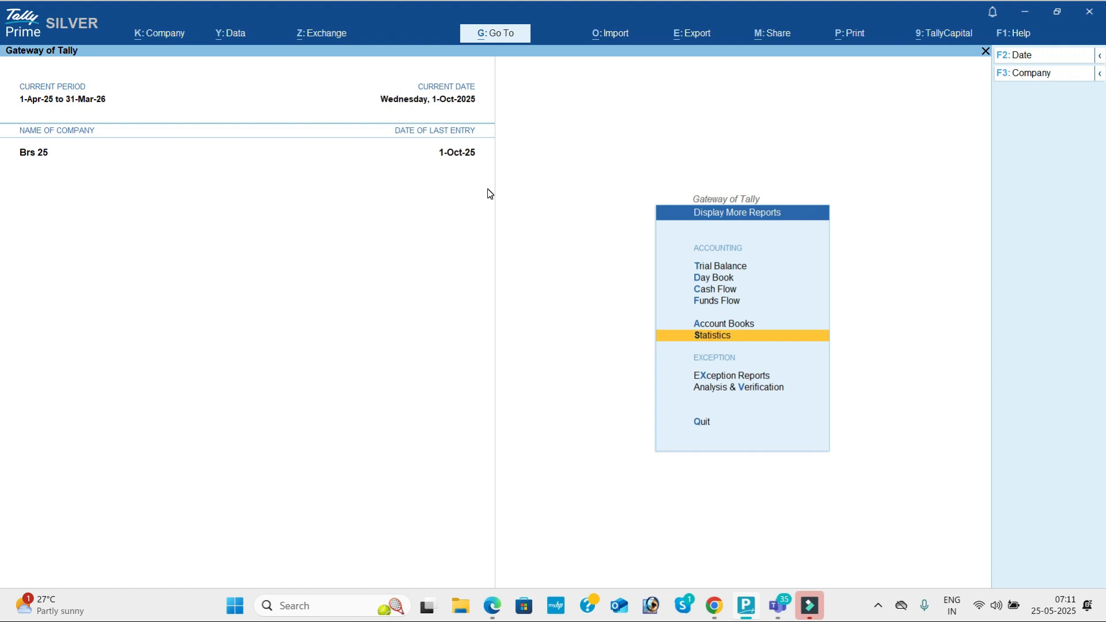
key(Escape)
key(Up)
key(Up)
key(Up)
key(Up)
key(Up)
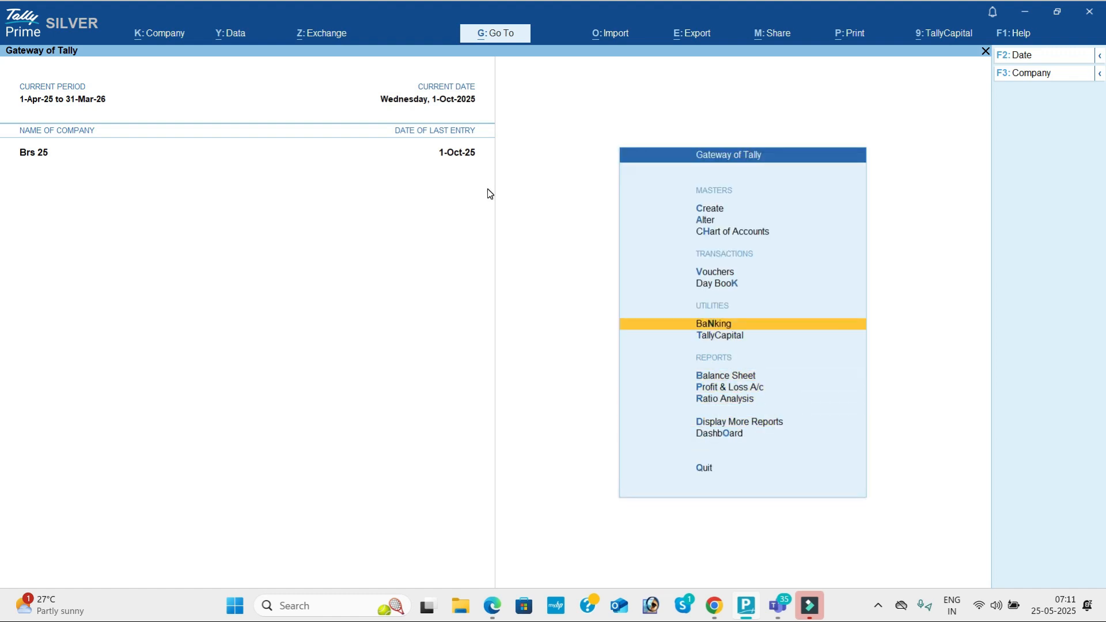
Step: Open the Cheque Register and launch Syndicate Bank's reconciliation, showing an 89,000 book balance
key(Return)
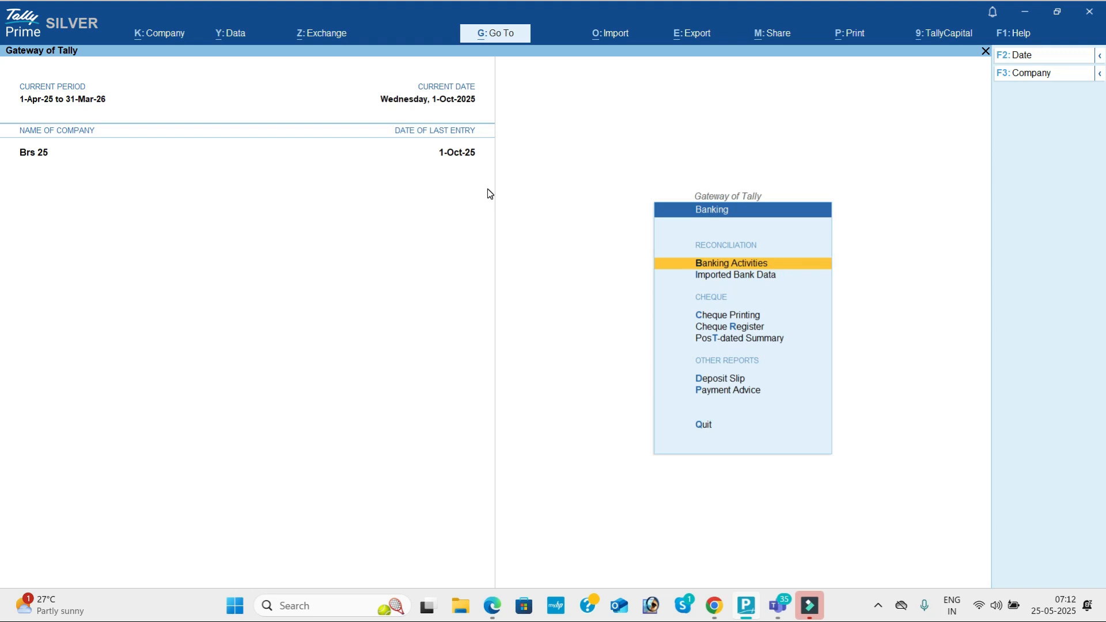
key(Down)
key(Down)
key(Down)
key(Return)
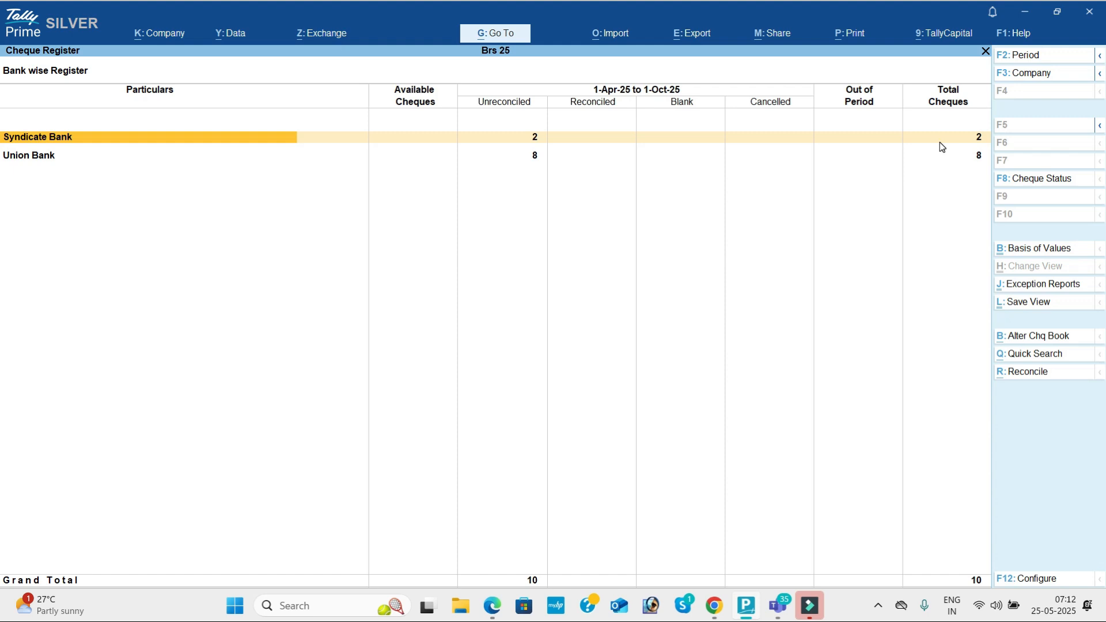
key(Return)
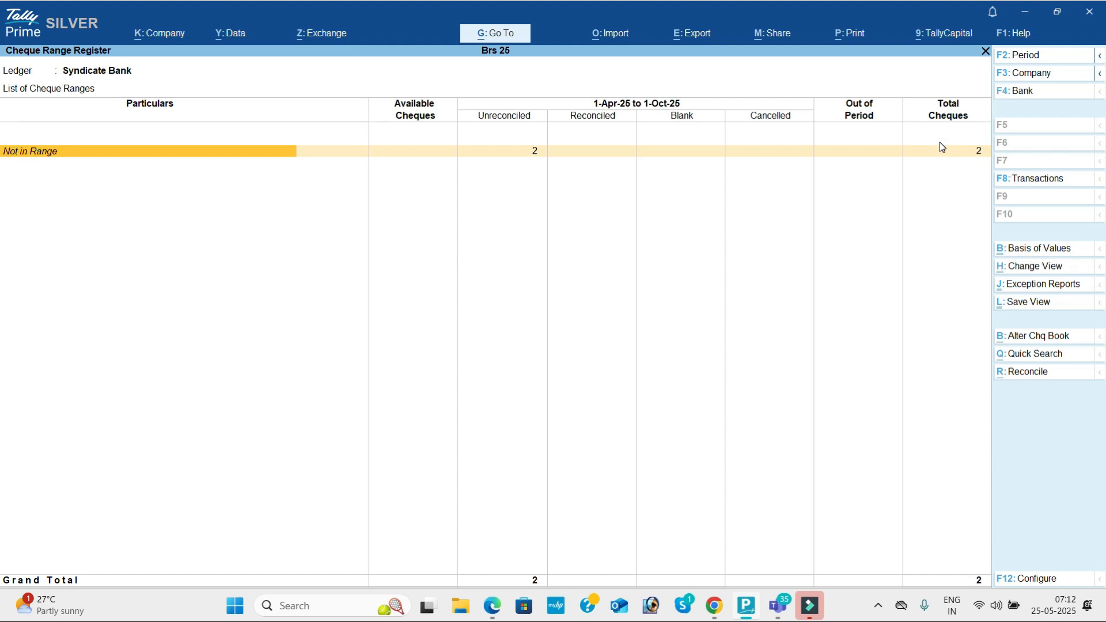
key(Escape)
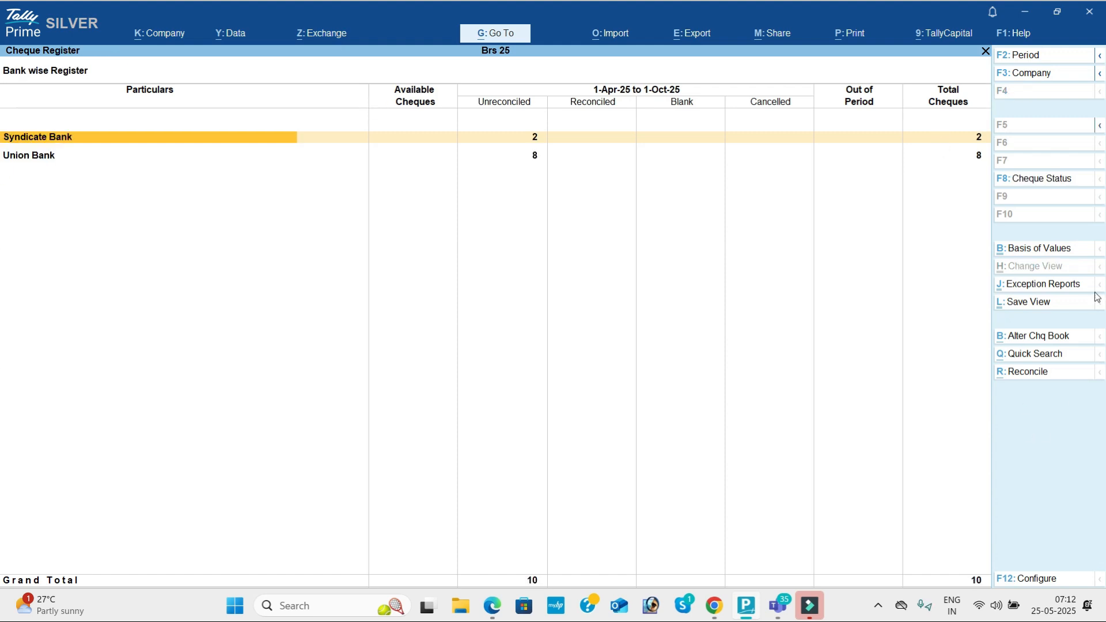
click(1029, 372)
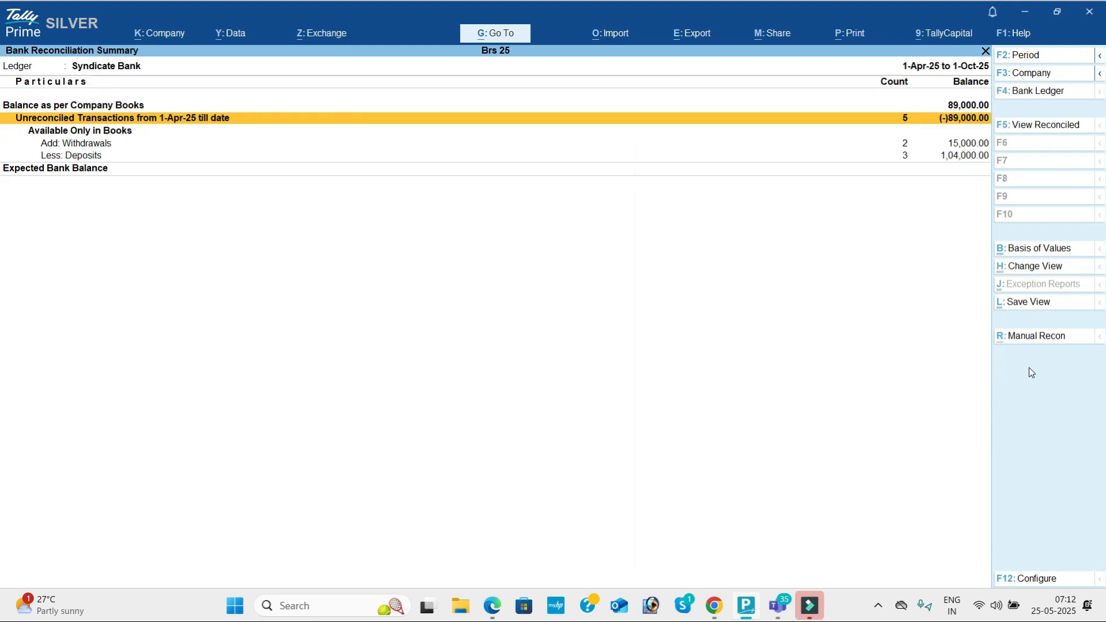
Step: Manually enter bank dates 1-May, 1-Aug, 1-Sep, 1-Oct and 1-Nov-25 for Syndicate Bank, and accept
click(1033, 336)
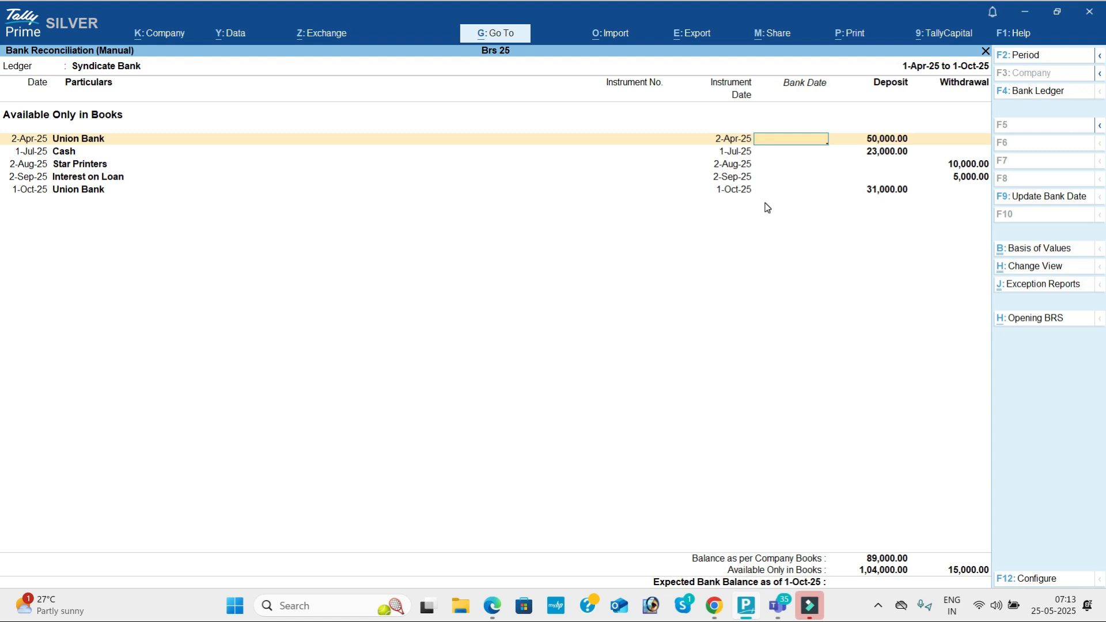
text(-5)
key(Return)
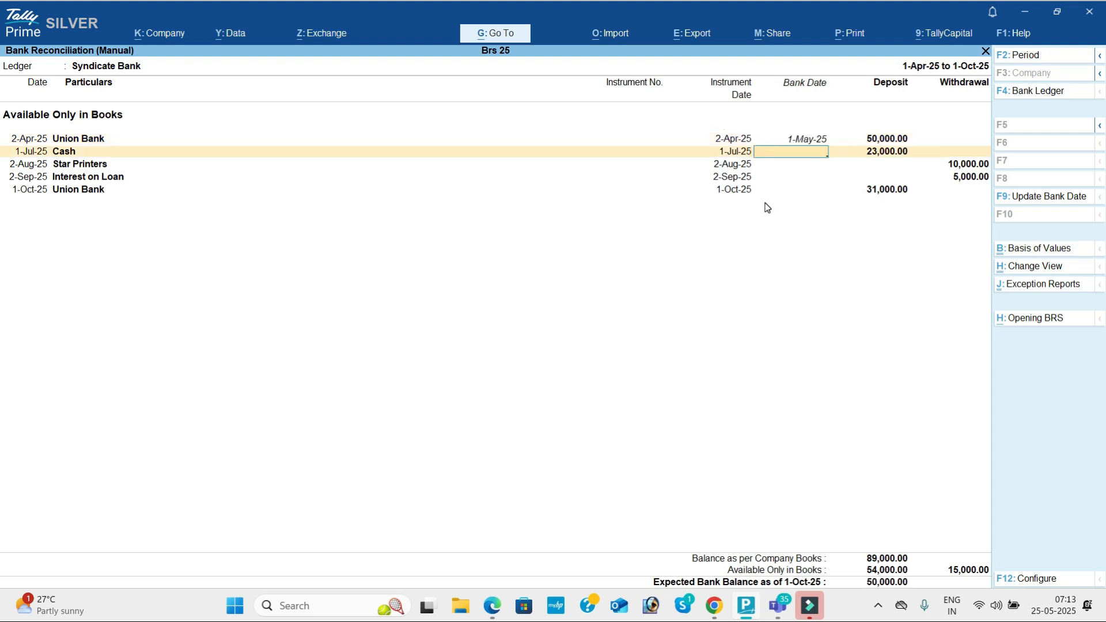
text(1-8)
key(Return)
text(1-9)
key(Return)
text(1-10)
key(Return)
text(1-11)
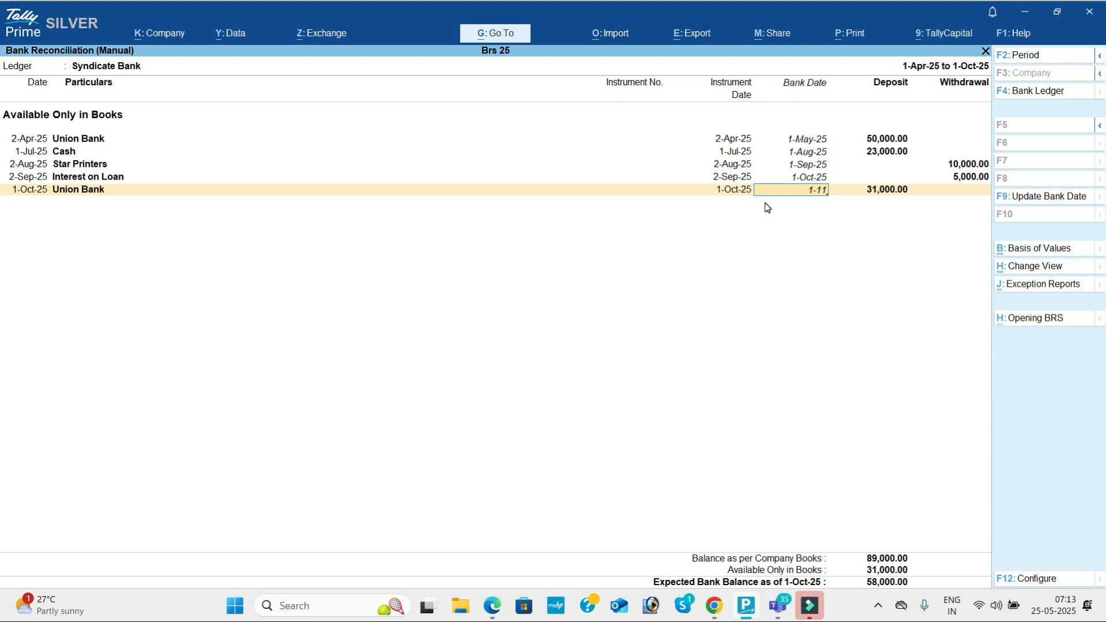
key(Return)
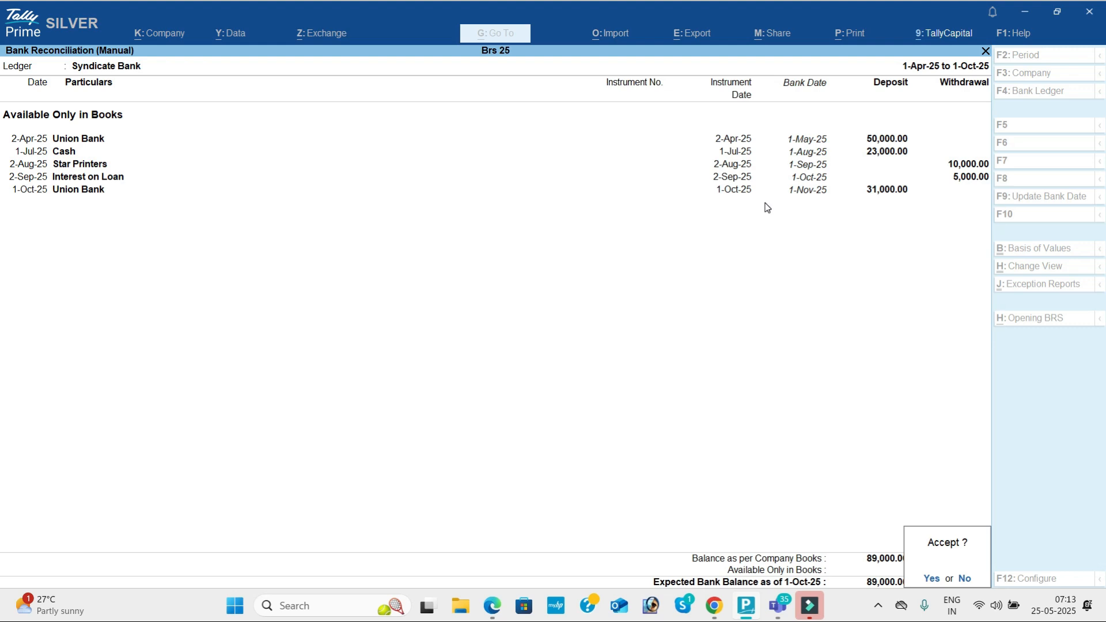
key(y)
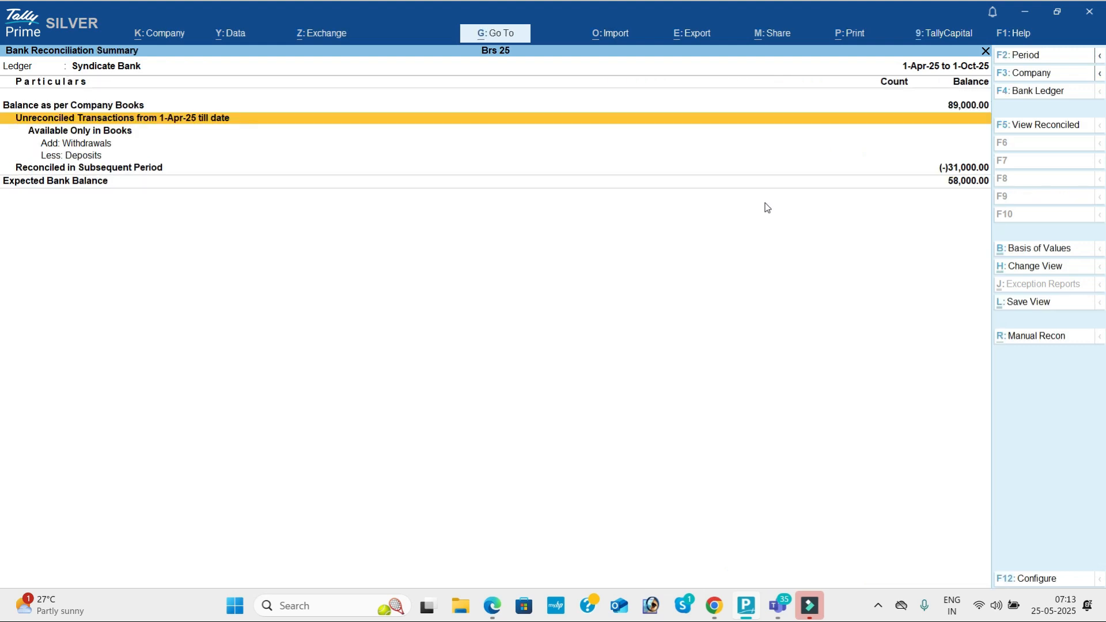
key(Escape)
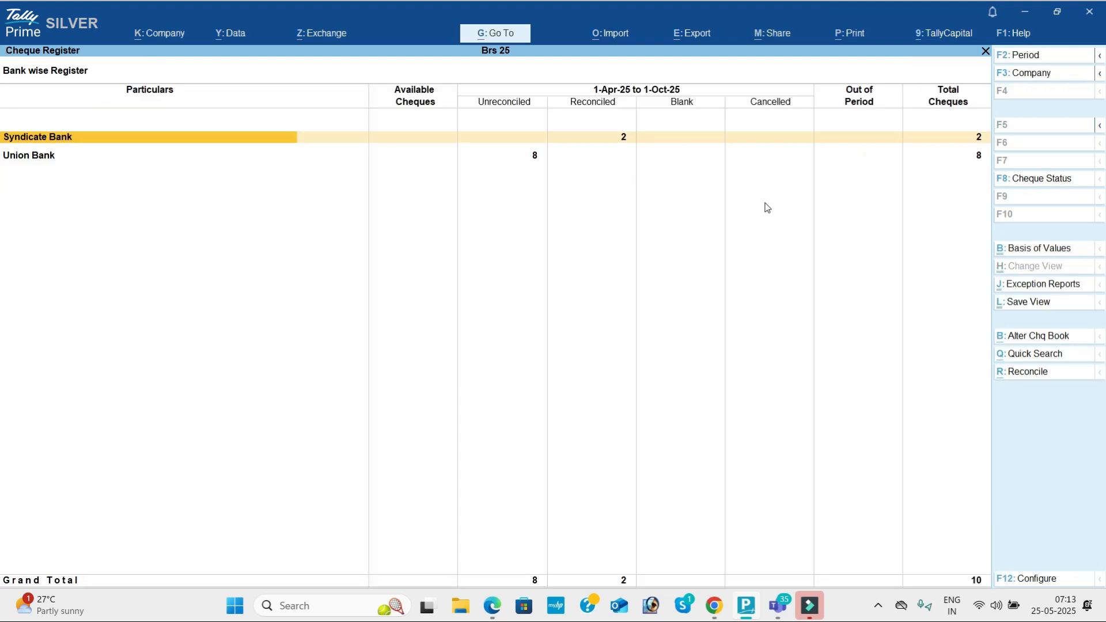
Step: Start Union Bank's manual reconciliation and date the first five entries 1-May-25
click(590, 148)
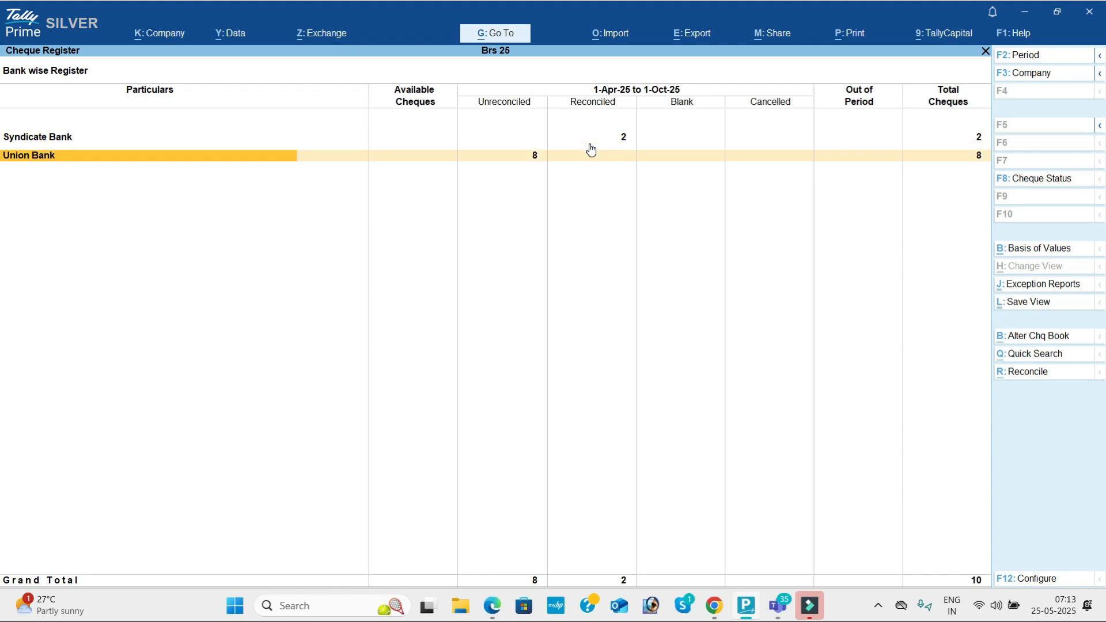
click(1028, 377)
click(1031, 339)
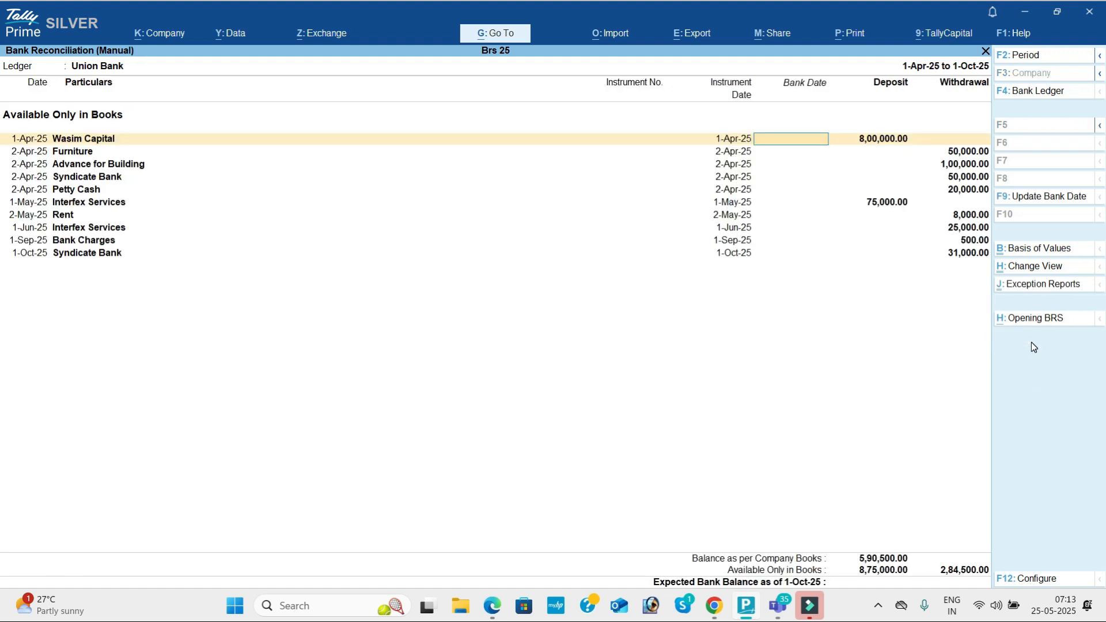
text(1-5)
key(Return)
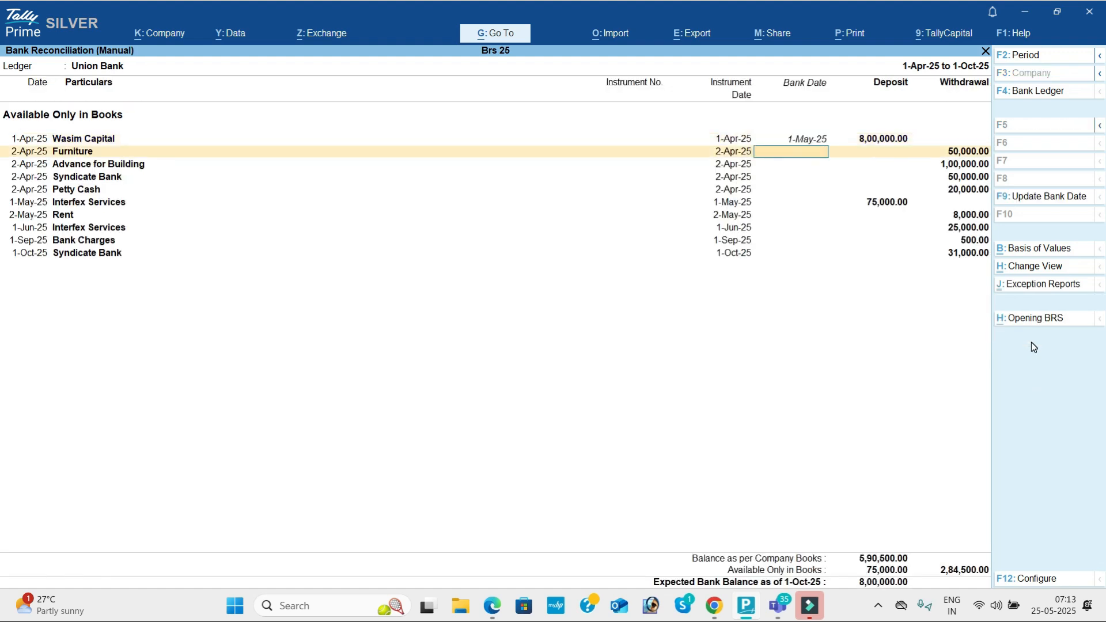
text(1-5)
key(Return)
text(1-5)
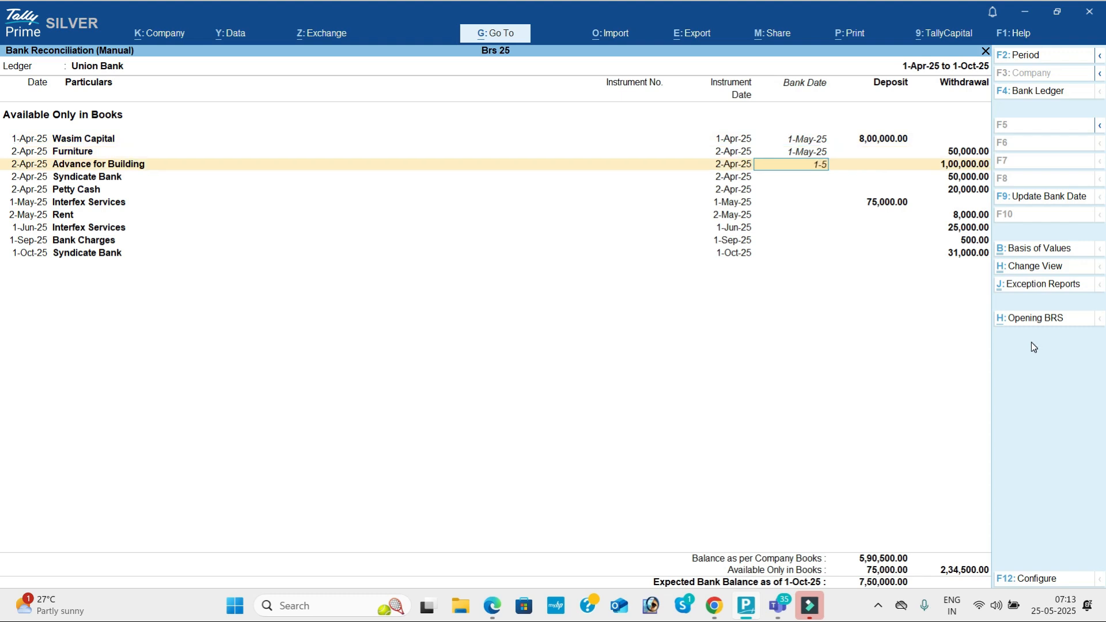
key(Return)
text(1-5)
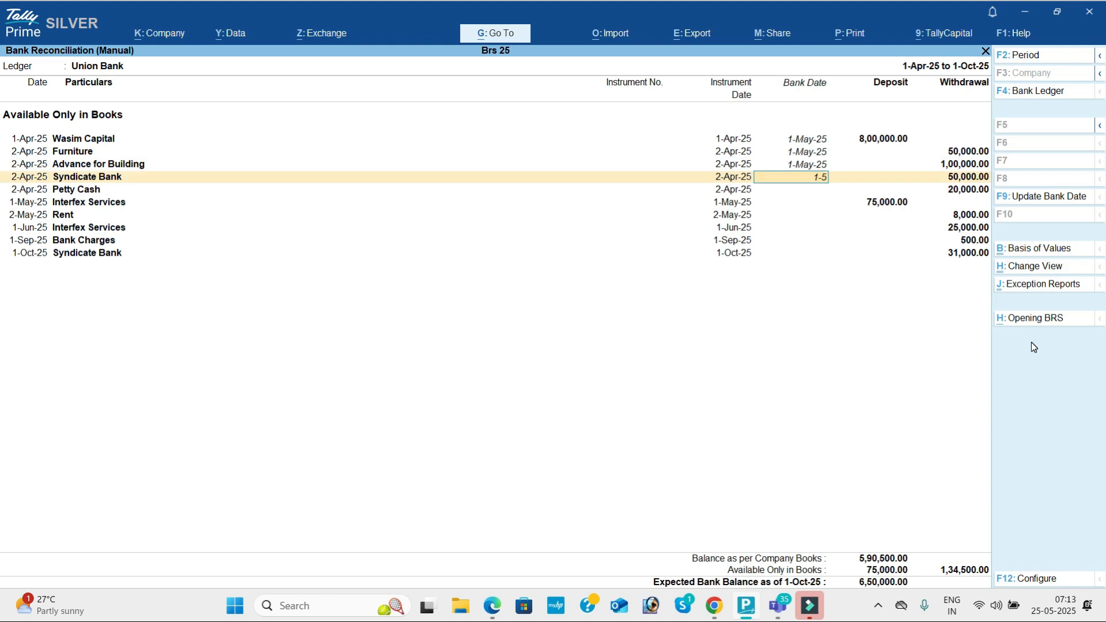
key(Return)
text(1-5)
key(Return)
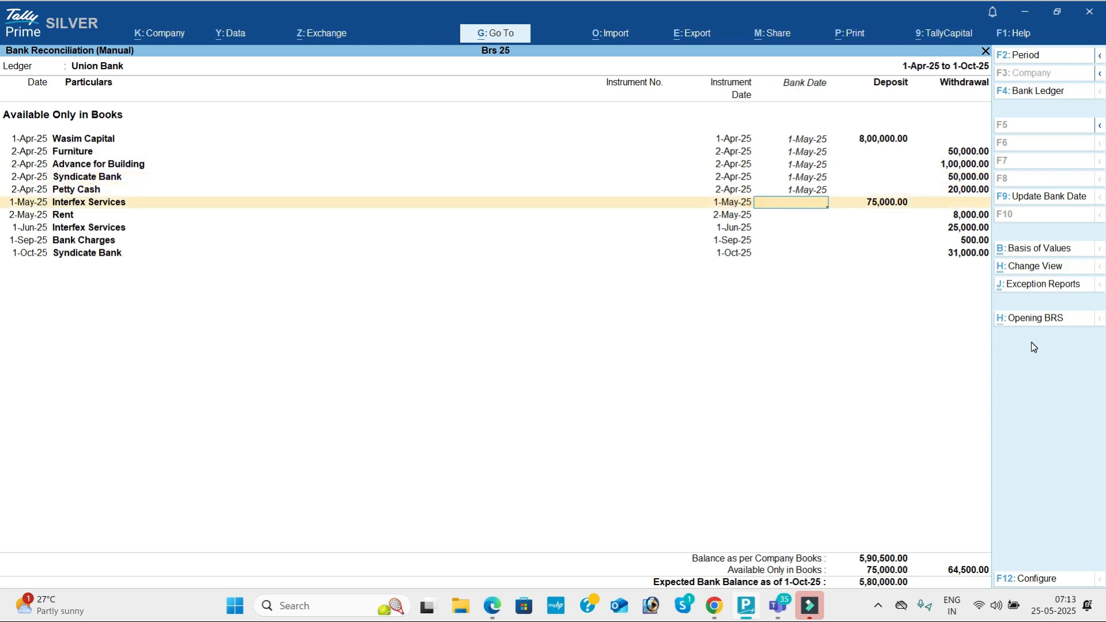
Step: Date the remaining Union Bank entries 1-Jun, 1-Jun, 1-Jul, 1-Oct and 1-Nov-25, correcting Interfex Services
text(1-7)
key(Return)
text(1-)
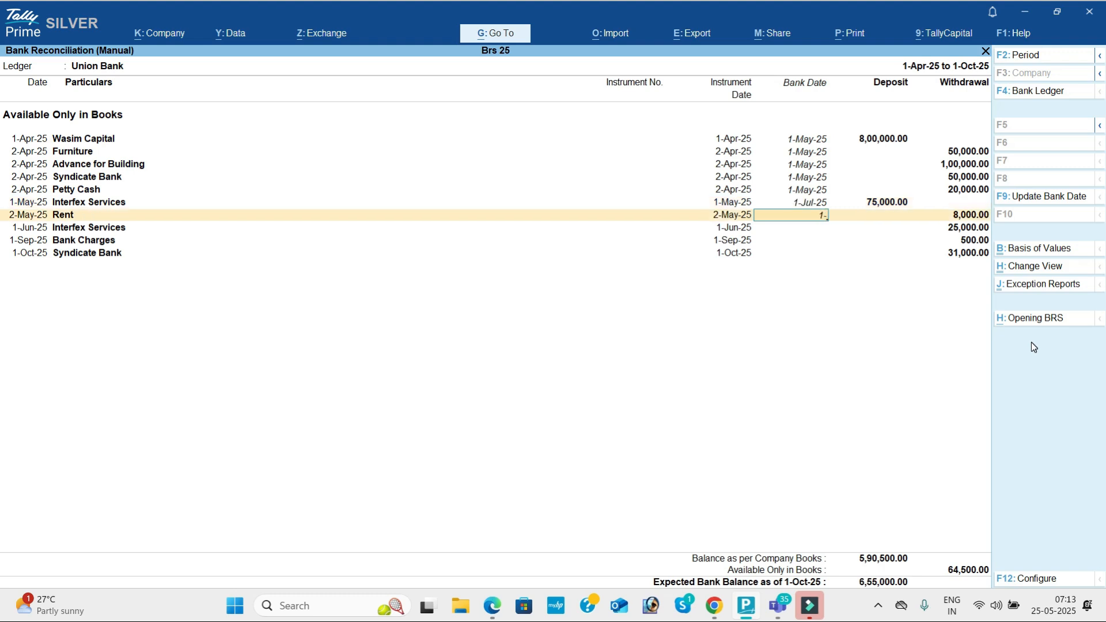
key(BackSpace)
key(BackSpace)
key(Up)
text(1-6)
key(Return)
text(1-6)
key(Return)
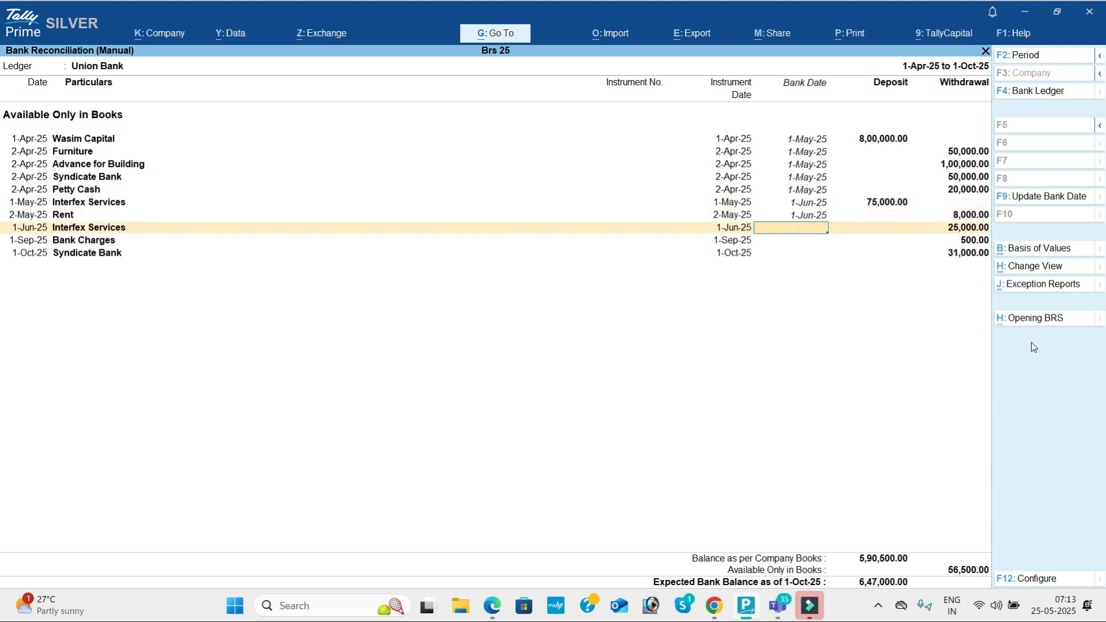
text(1-7)
key(Return)
text(1-)
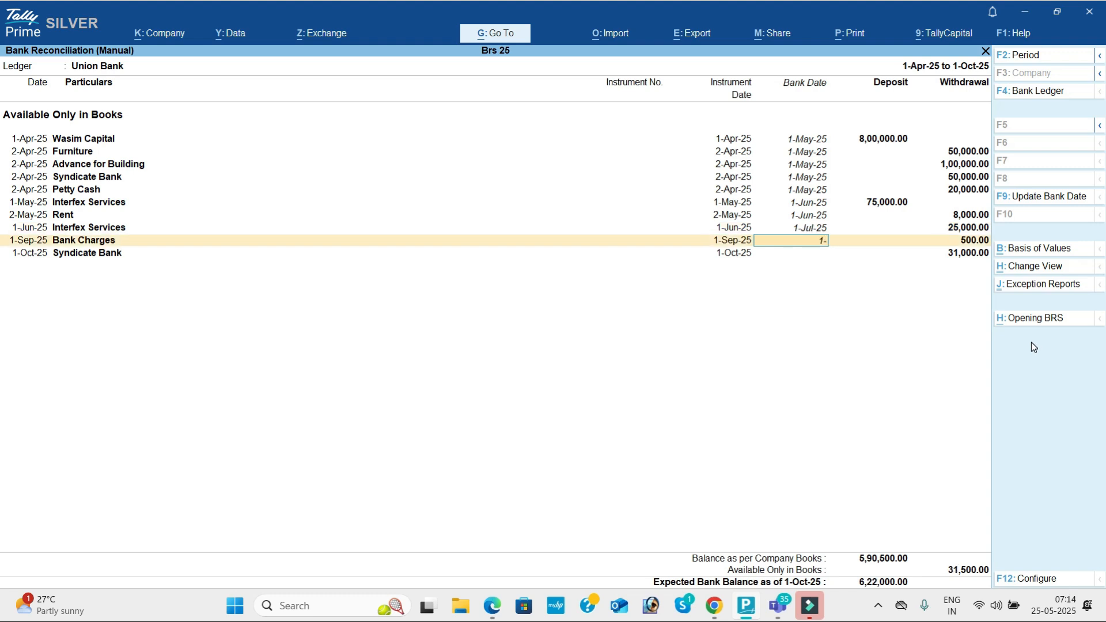
text(10)
key(Return)
text(1-11)
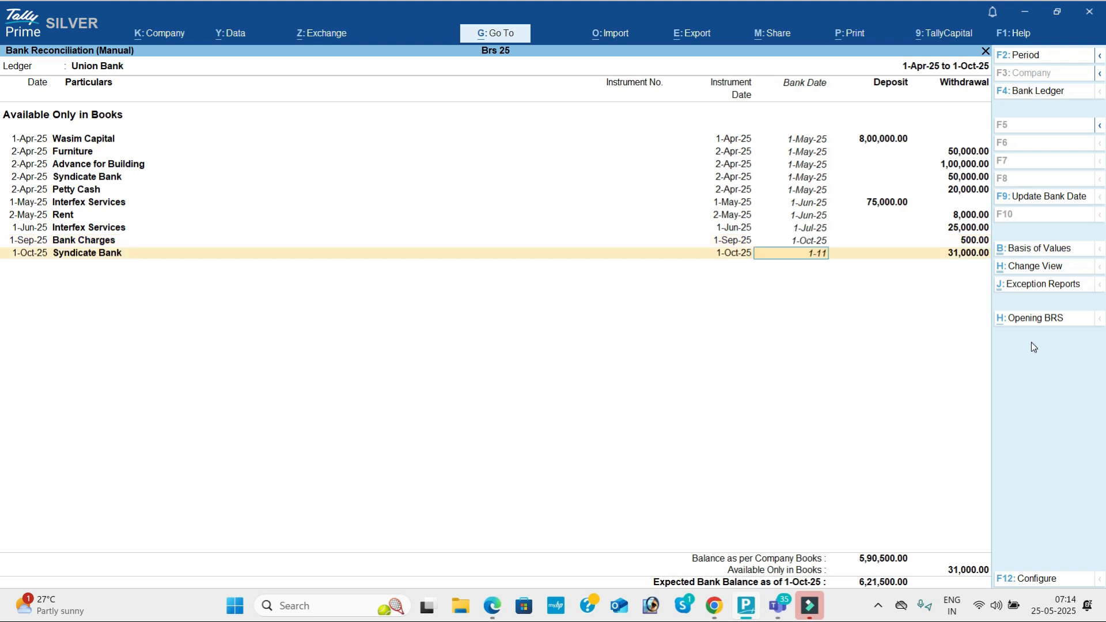
key(Return)
key(Return)
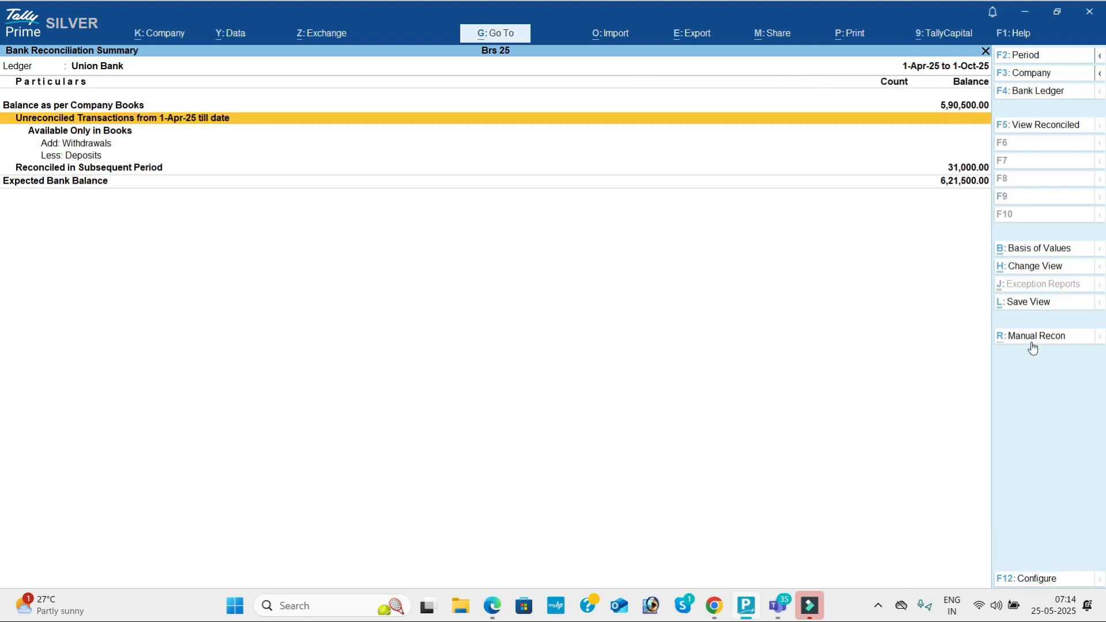
Step: Leave the reconciliation and Cheque Register to return to the Banking menu
key(Escape)
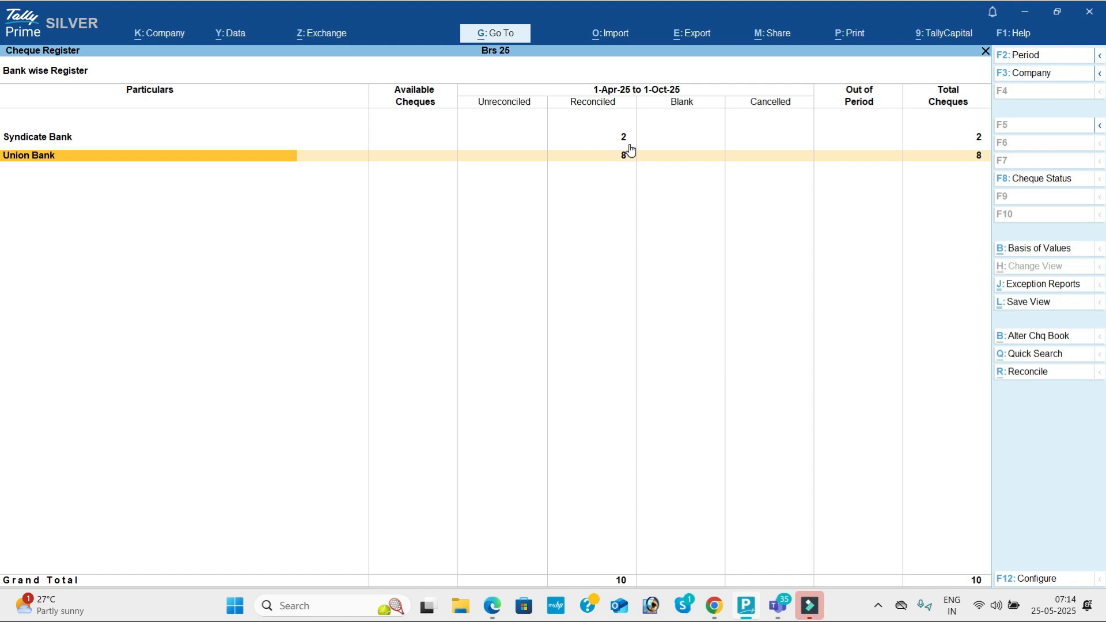
key(Escape)
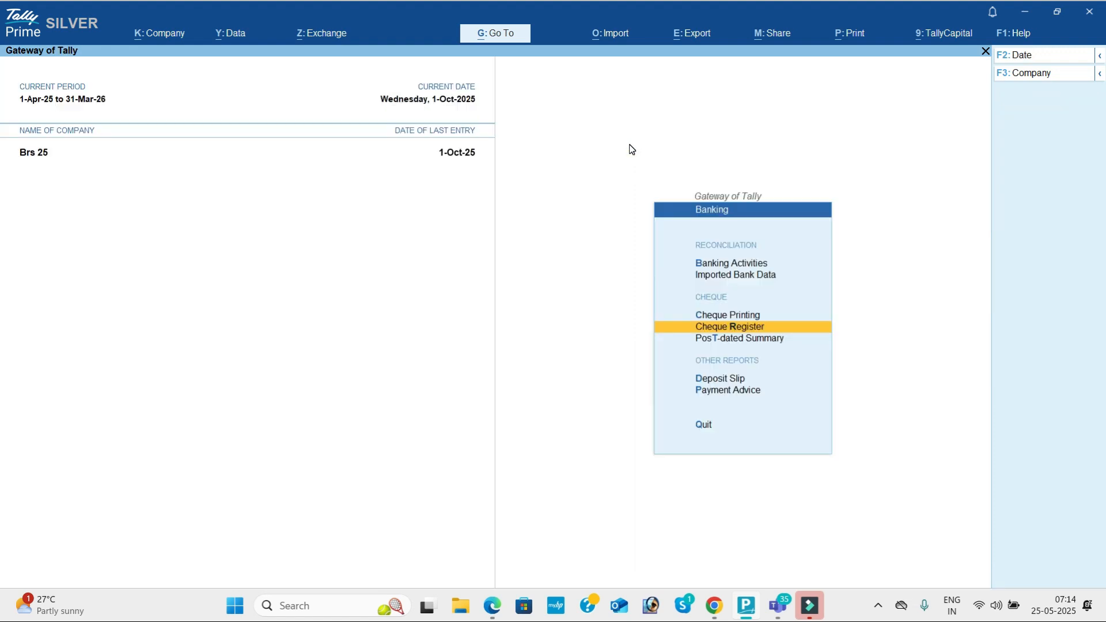
key(alt)
Step: In Teams, close the Participants panel and the group meeting plan popup, then return to Tally Prime
key(alt+Tab)
key(alt+Tab)
key(alt+Tab)
key(alt+Tab)
key(alt+Tab)
key(alt+Tab)
key(alt+Tab)
key(alt+Tab)
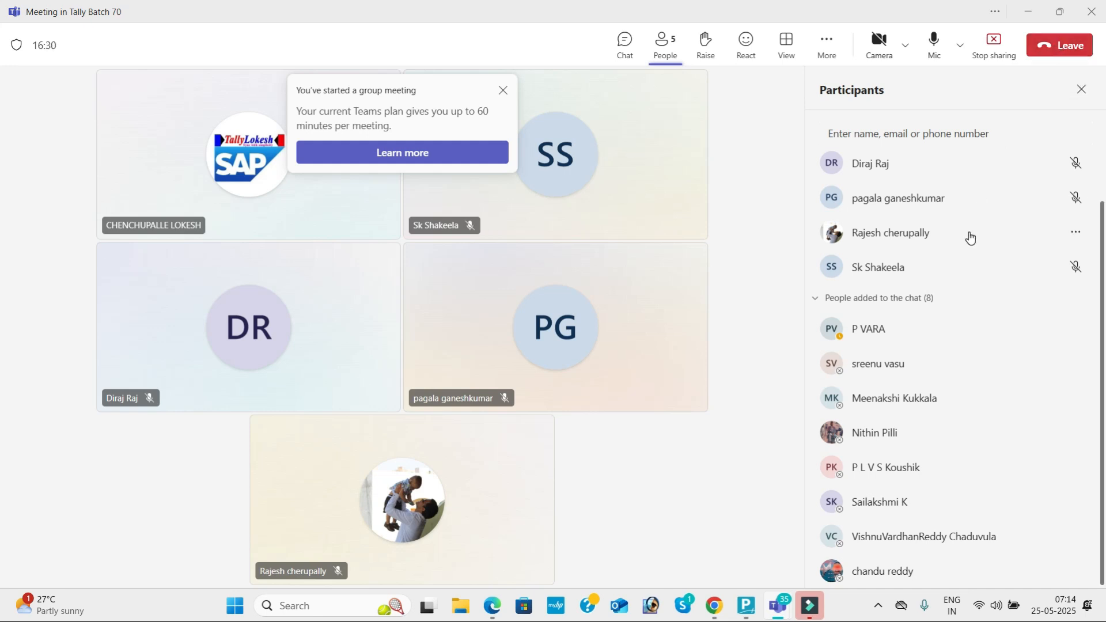
click(1081, 90)
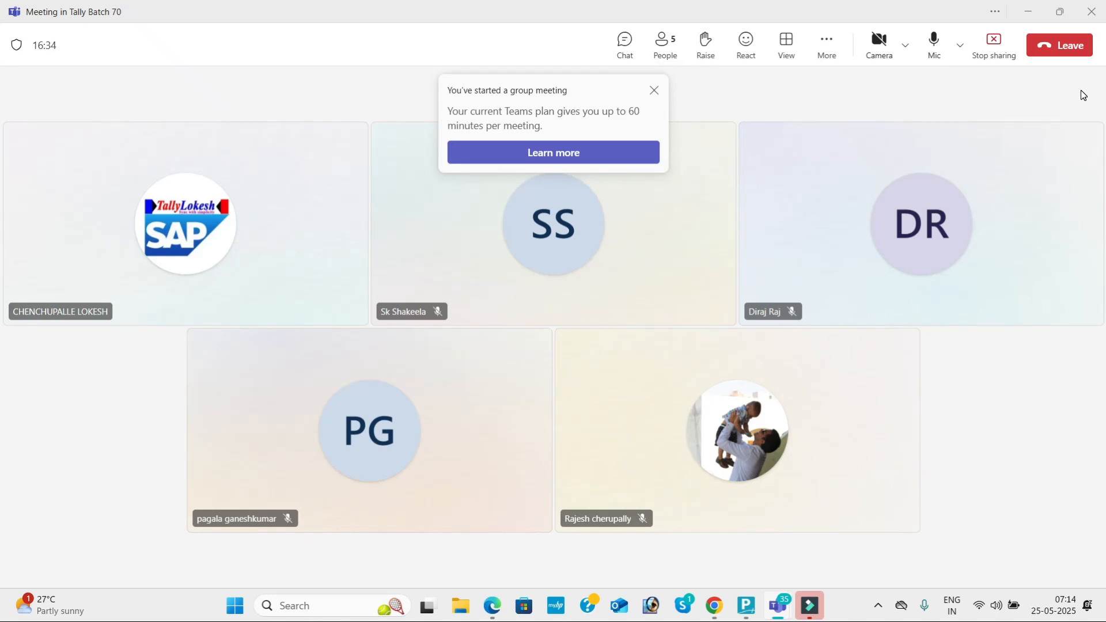
click(654, 91)
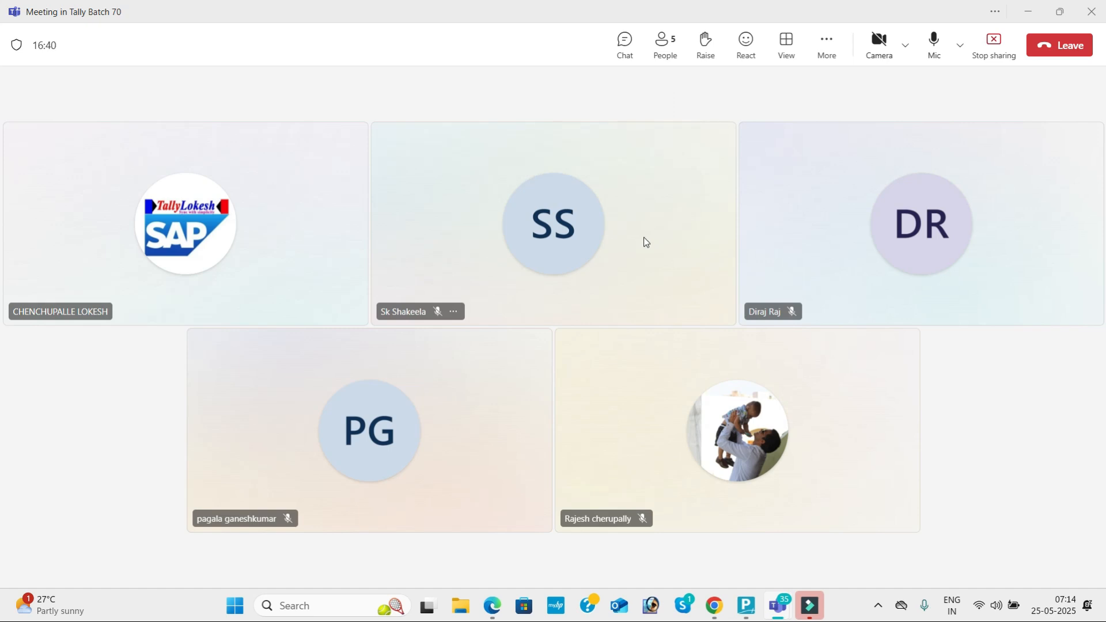
key(alt+Tab)
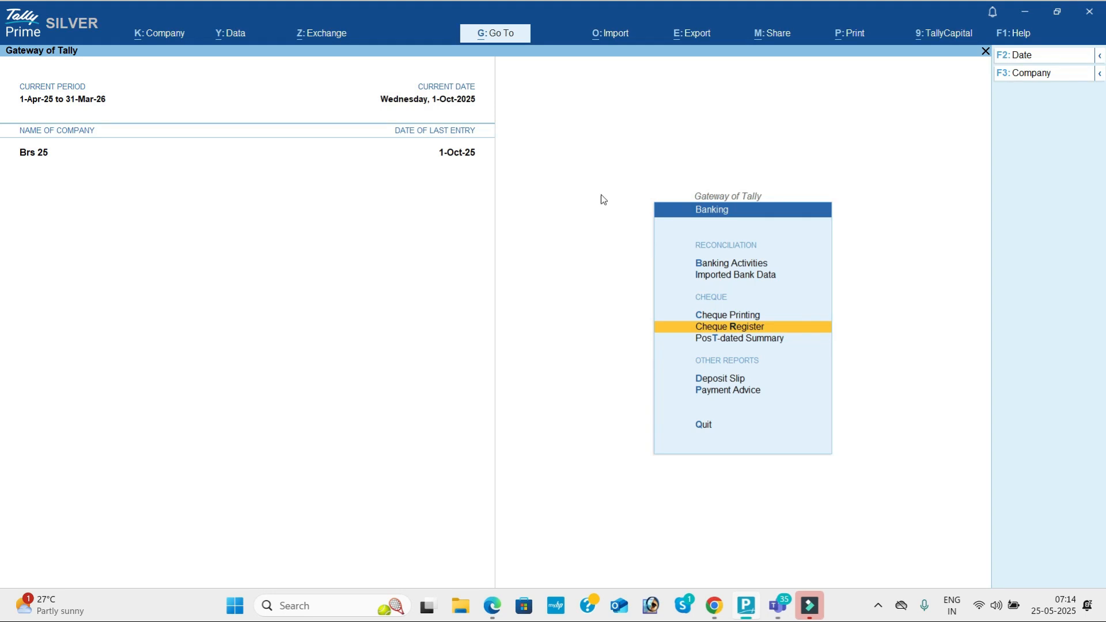
Step: Shut the Brs 25 company from the F3: Company menu, confirming with Yes
key(Escape)
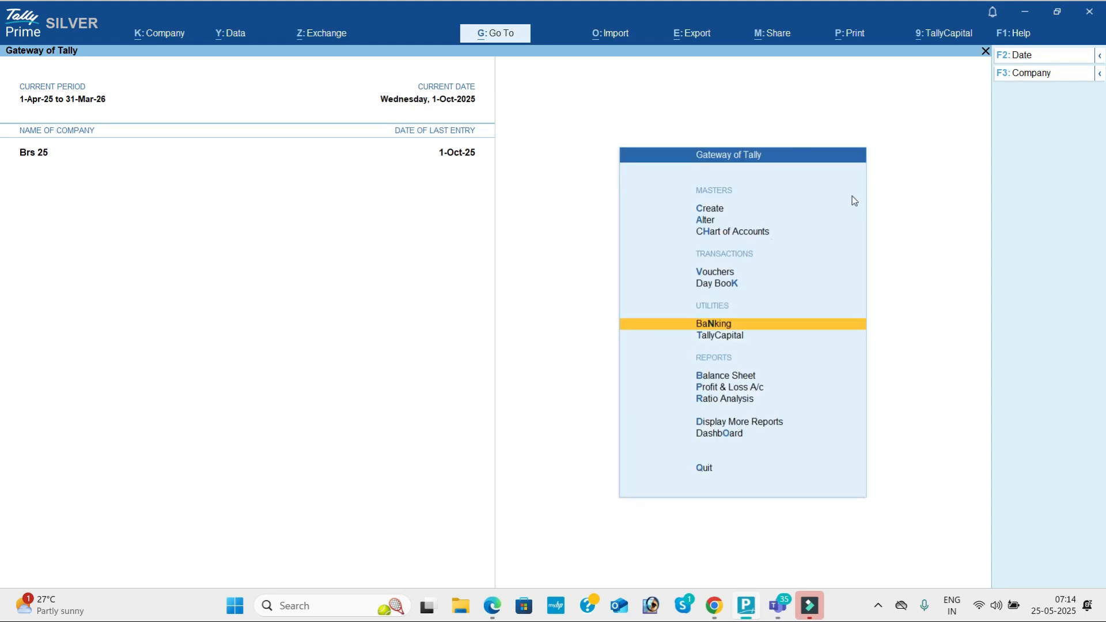
click(1045, 74)
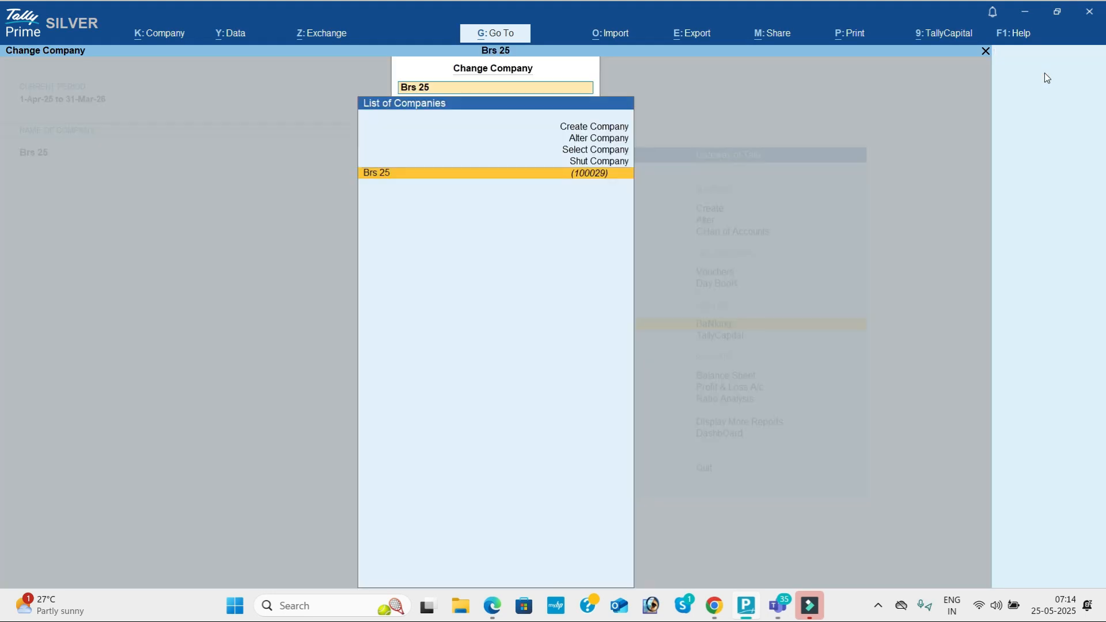
key(Up)
key(Return)
key(Return)
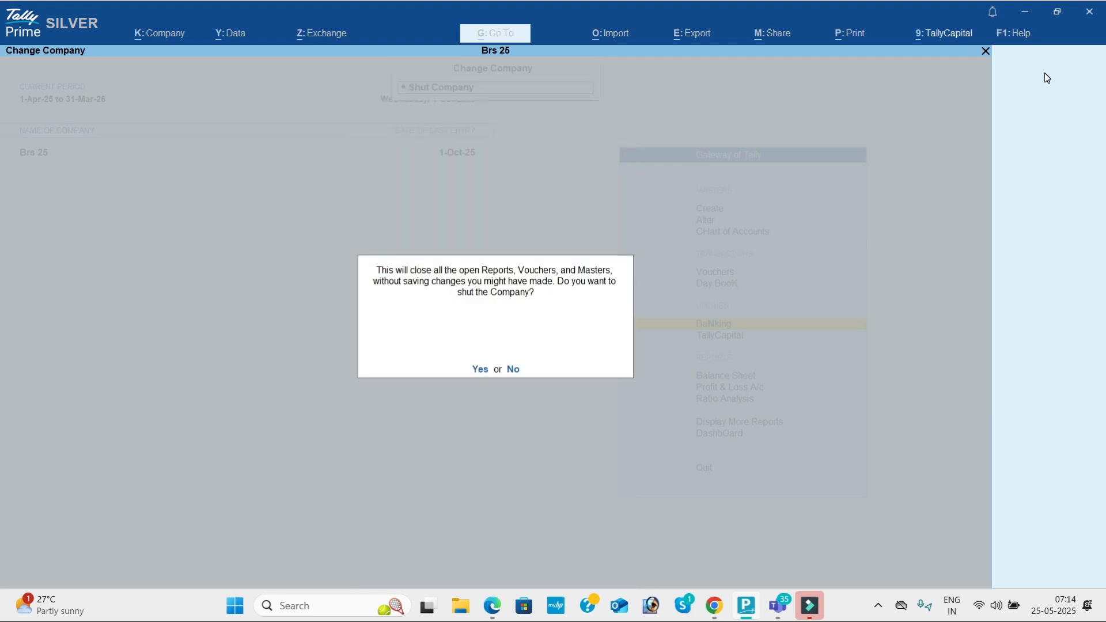
key(y)
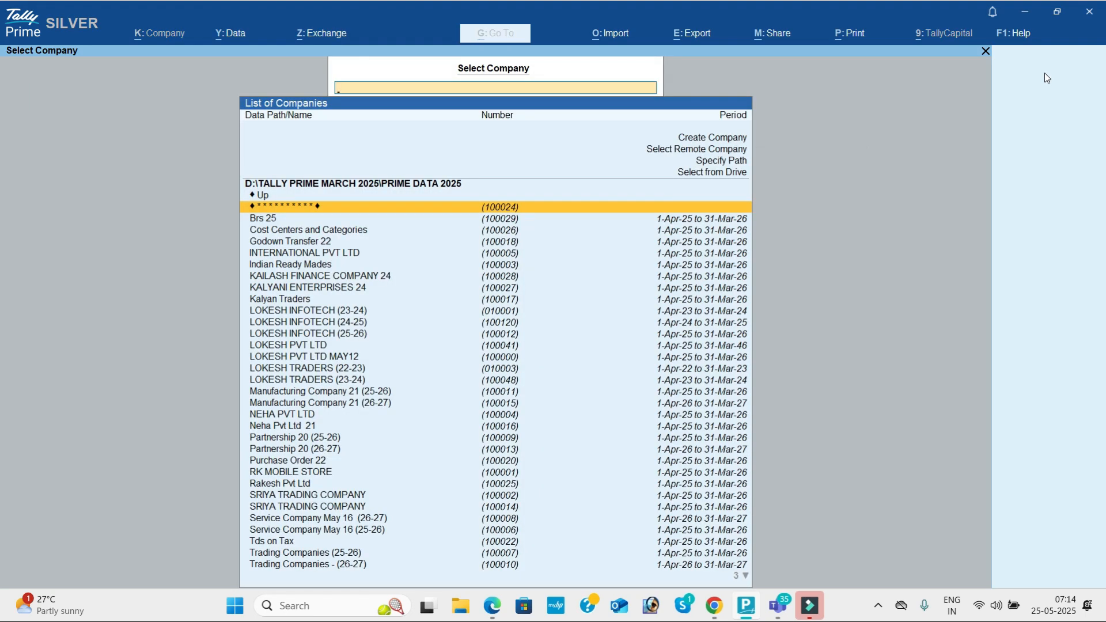
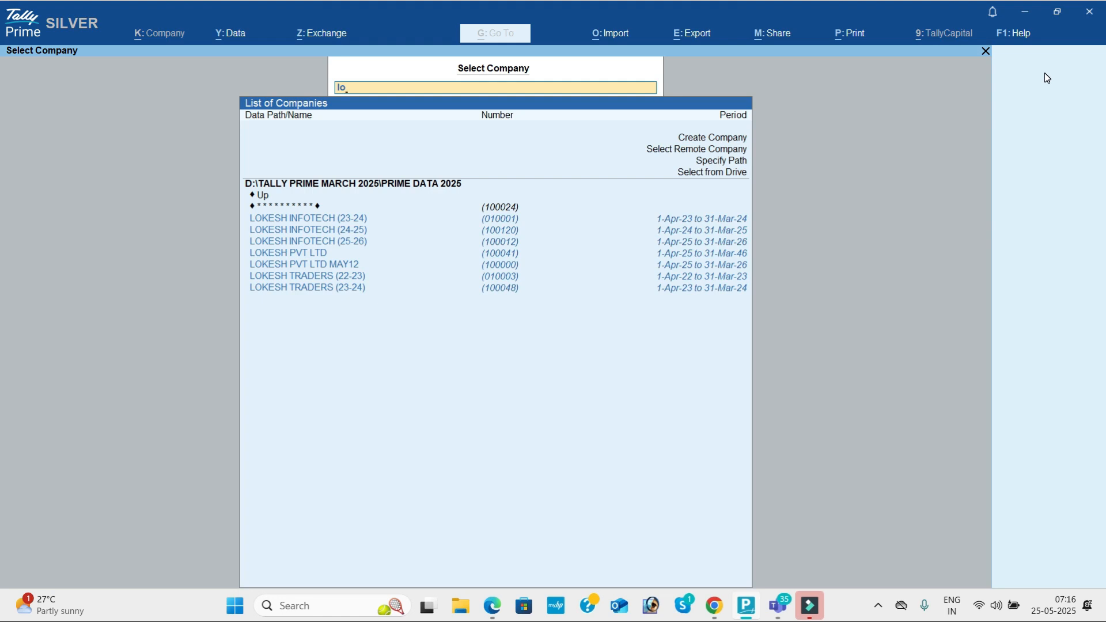
Step: Load the LOKESH PVT LTD MAY12 company from the company list
key(Down)
key(Down)
key(Down)
key(Down)
key(Up)
key(Up)
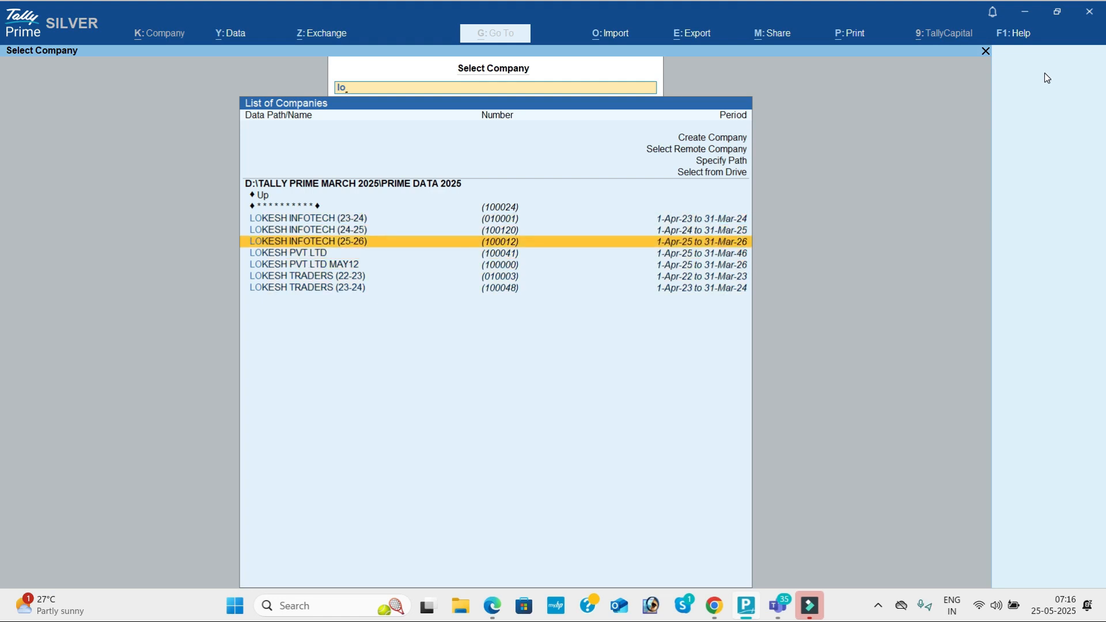
key(Down)
key(Down)
key(Return)
key(Up)
Step: Start a Sales voucher and begin creating a new party ledger with Alt+C
key(Down)
key(Down)
key(Down)
key(Down)
key(Return)
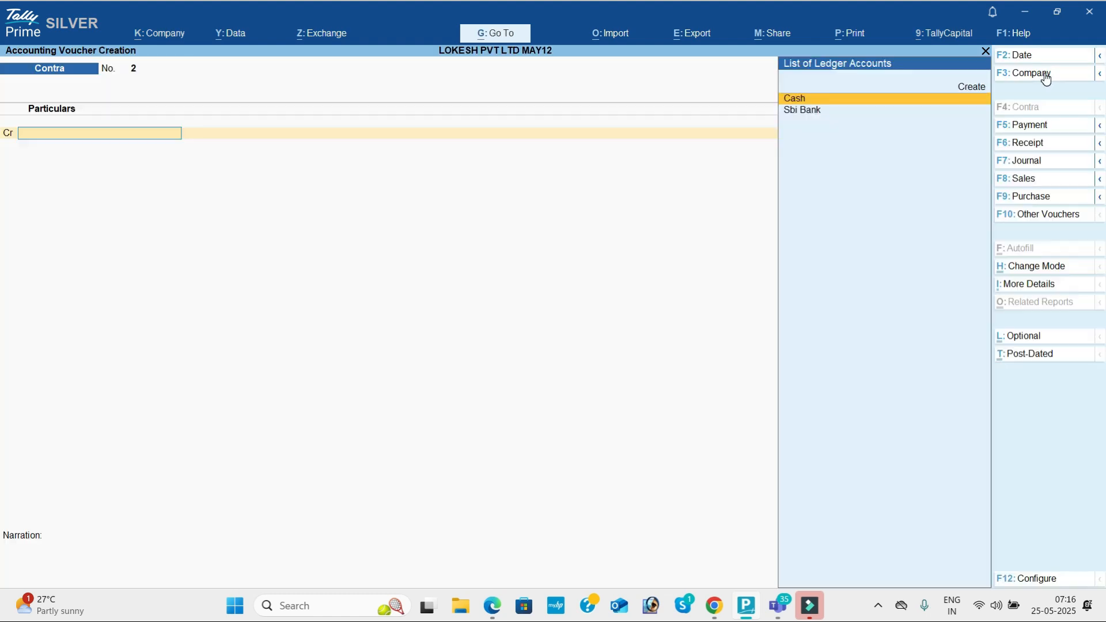
click(1062, 177)
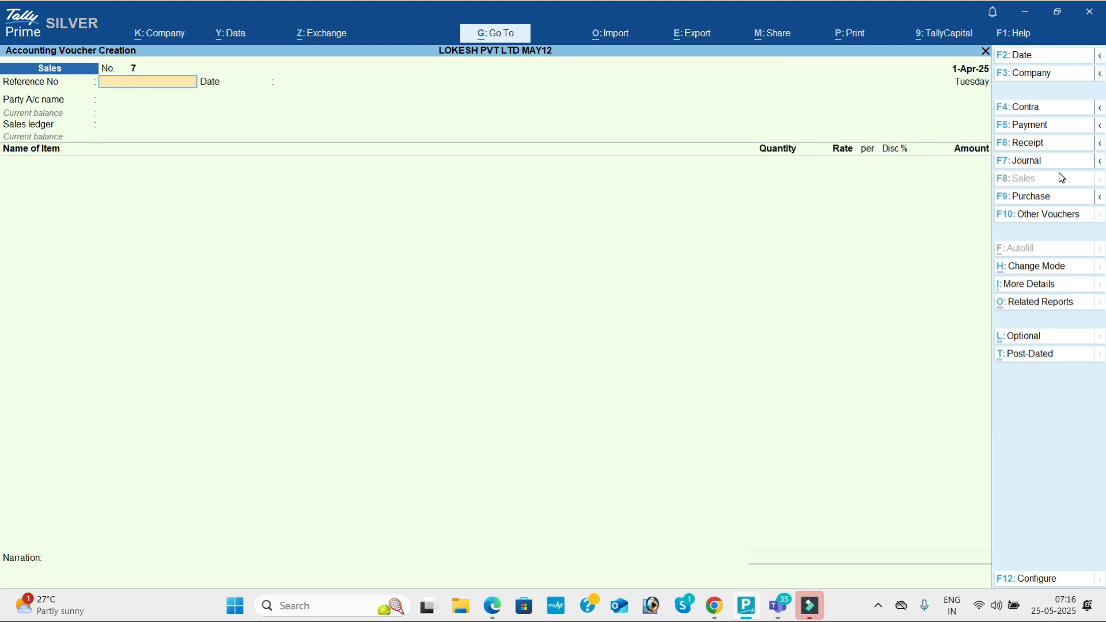
key(Return)
key(Return)
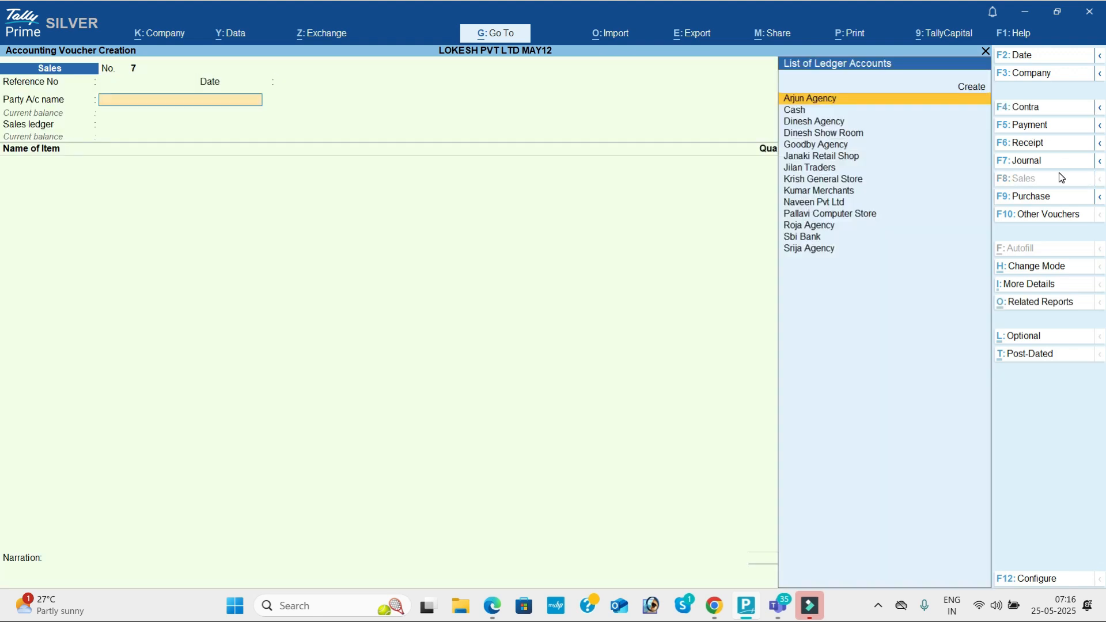
key(alt+c)
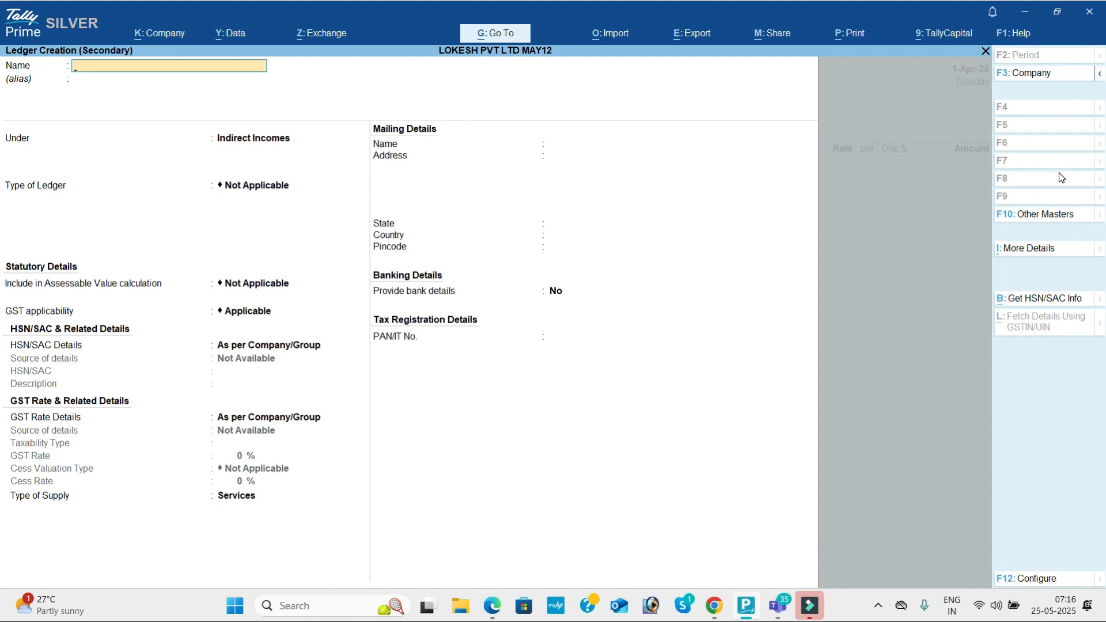
Step: Name the new ledger Vyas Pvt Ltd under the Sundry Debtors group
text(Vyas Pvt Lt)
key(Return)
text(Sun)
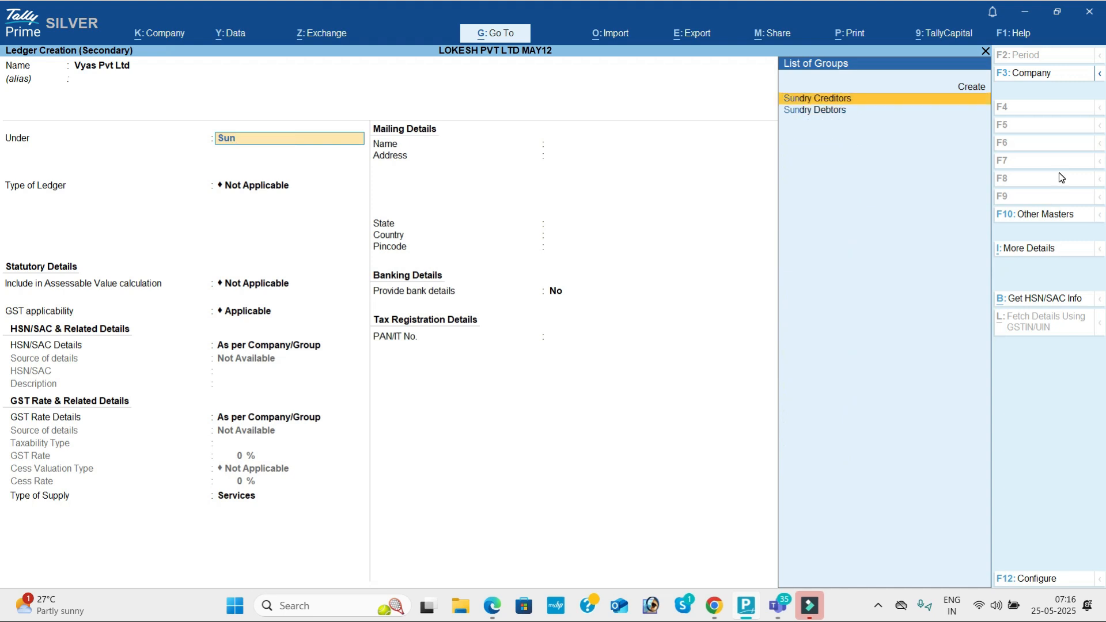
key(Down)
key(Return)
key(Return)
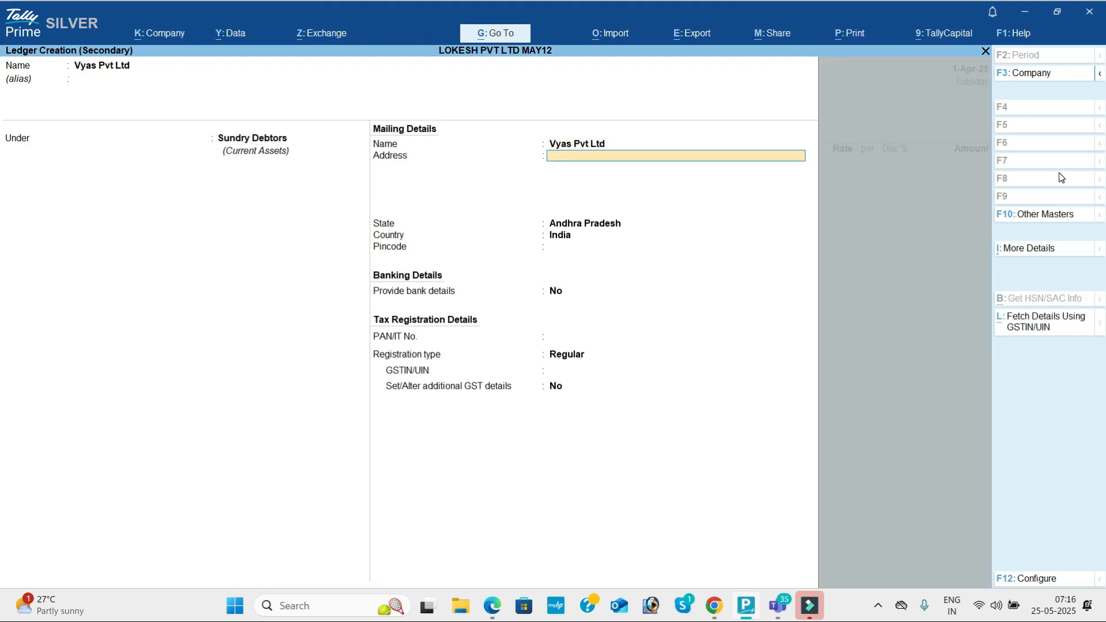
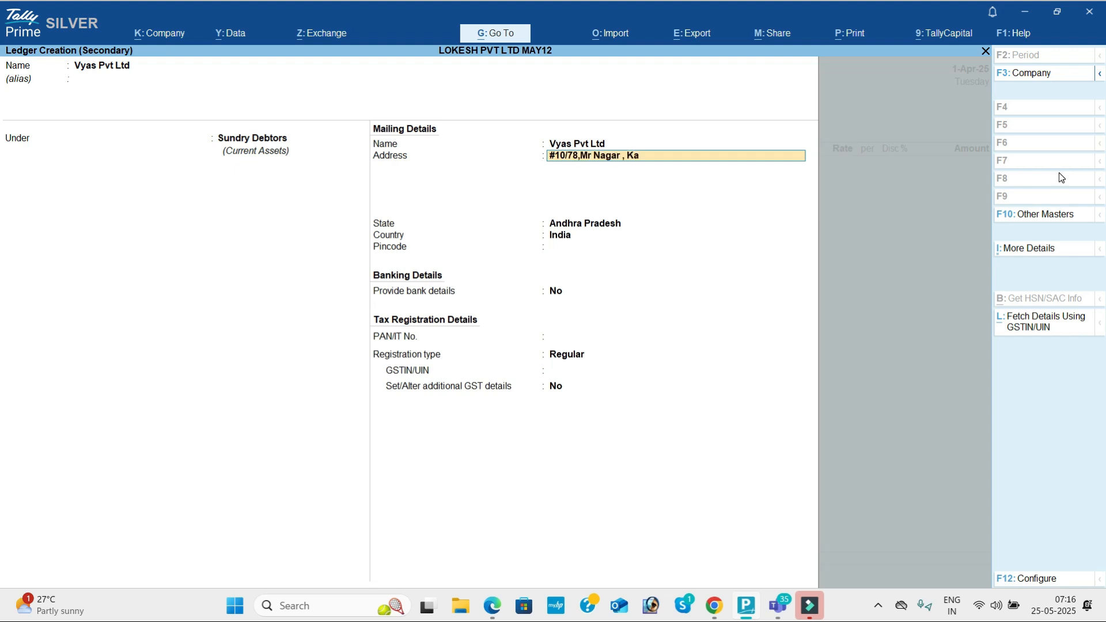
Step: Fill in the buyer's address, cell number and GSTIN, then save the ledger
key(Return)
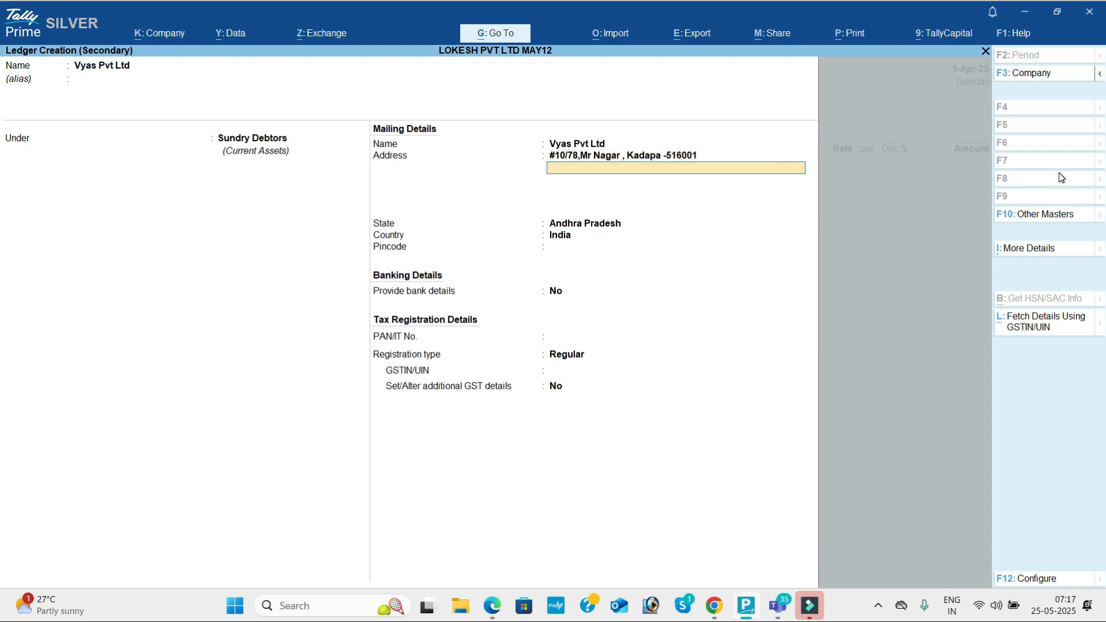
text(Cell No : 987654321)
key(Return)
key(Return)
key(Return)
key(Return)
key(Return)
key(Return)
key(Return)
key(Return)
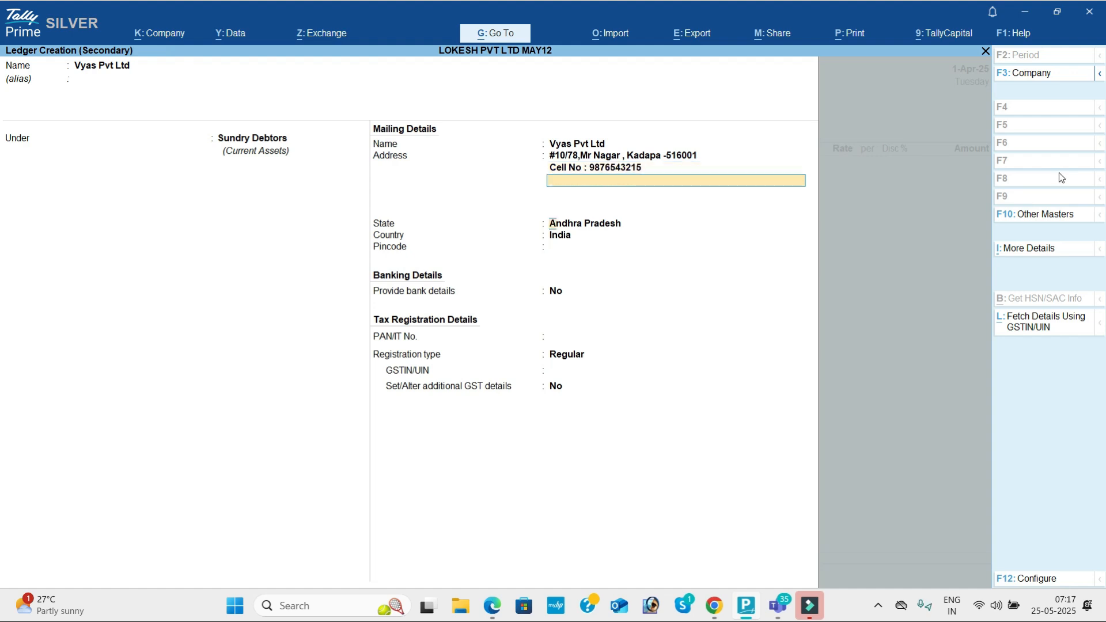
text(3)
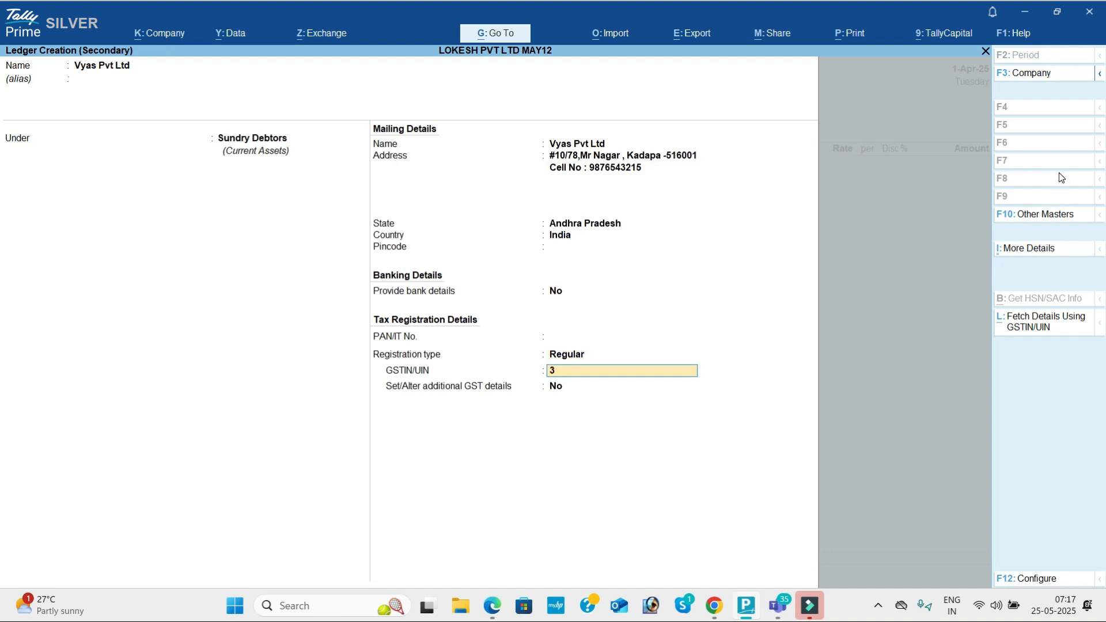
text(7AAAAA)
text(1478A)
text(1Z5)
key(Return)
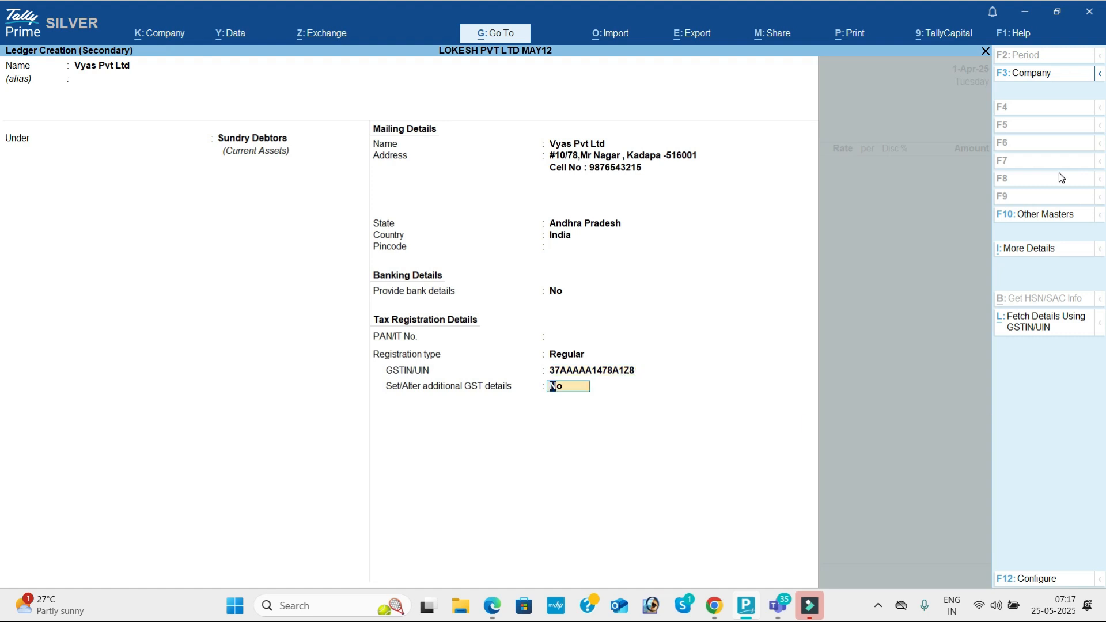
key(Return)
key(Return)
key(Return)
key(Return)
key(Return)
key(Return)
key(Return)
key(Return)
key(Return)
key(Return)
key(Return)
key(Return)
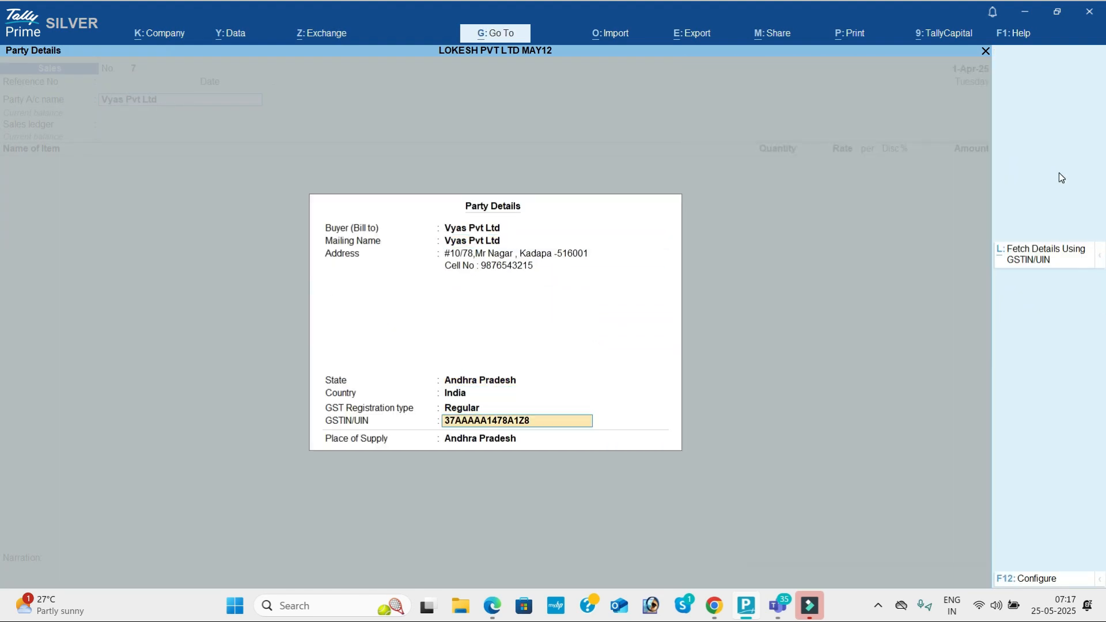
Step: Accept the place of supply and add Apple Mock: quantity 1 at 1,500.00
key(Return)
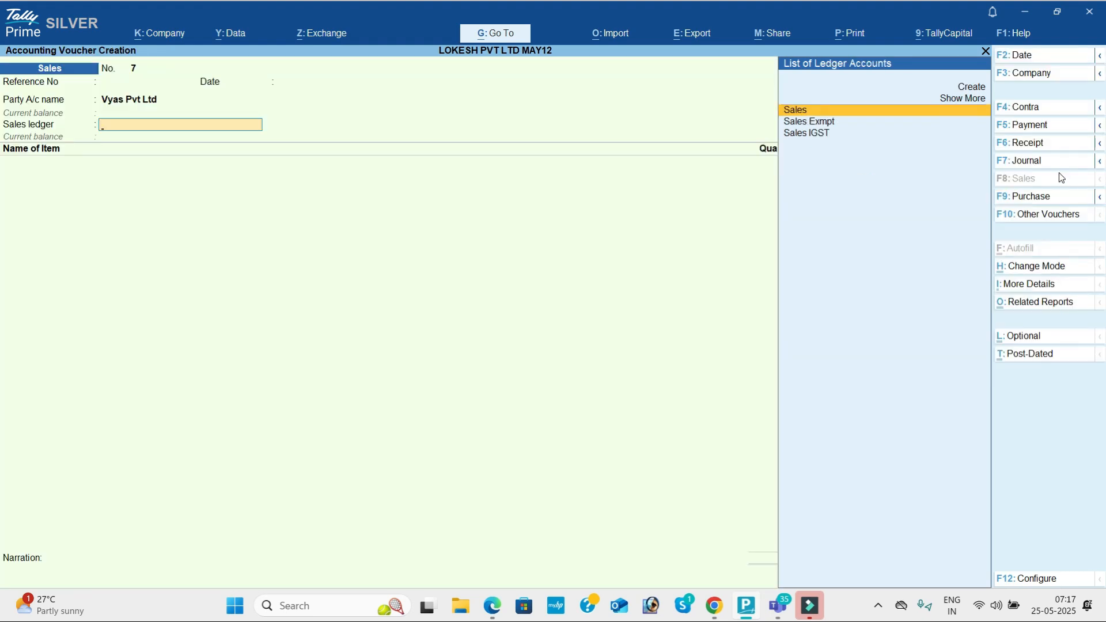
key(Return)
key(Down)
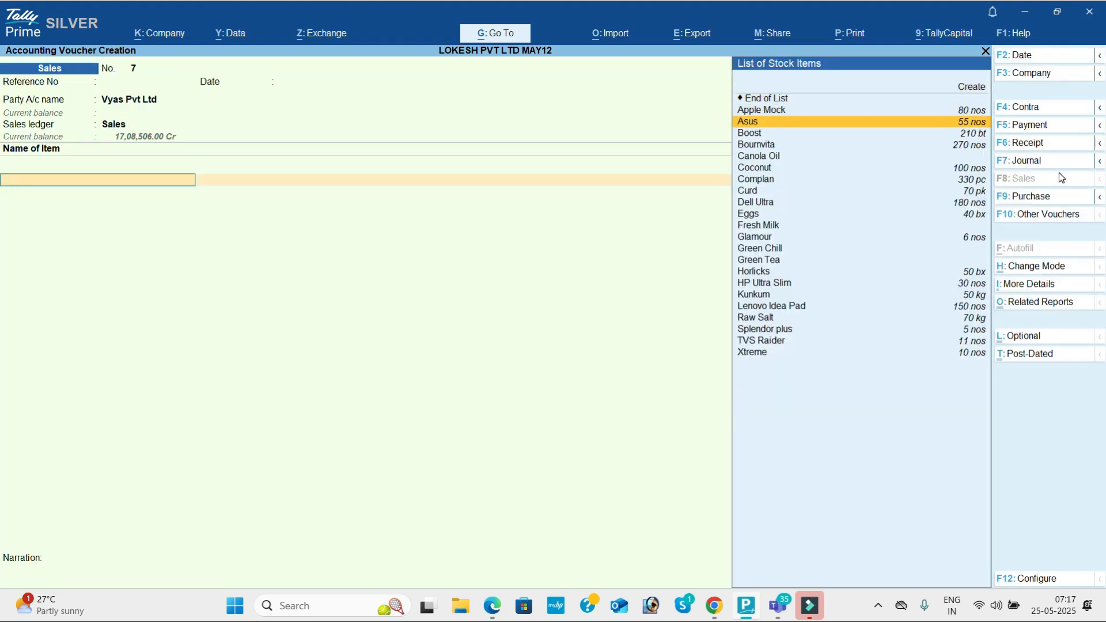
key(Return)
text(1)
key(Return)
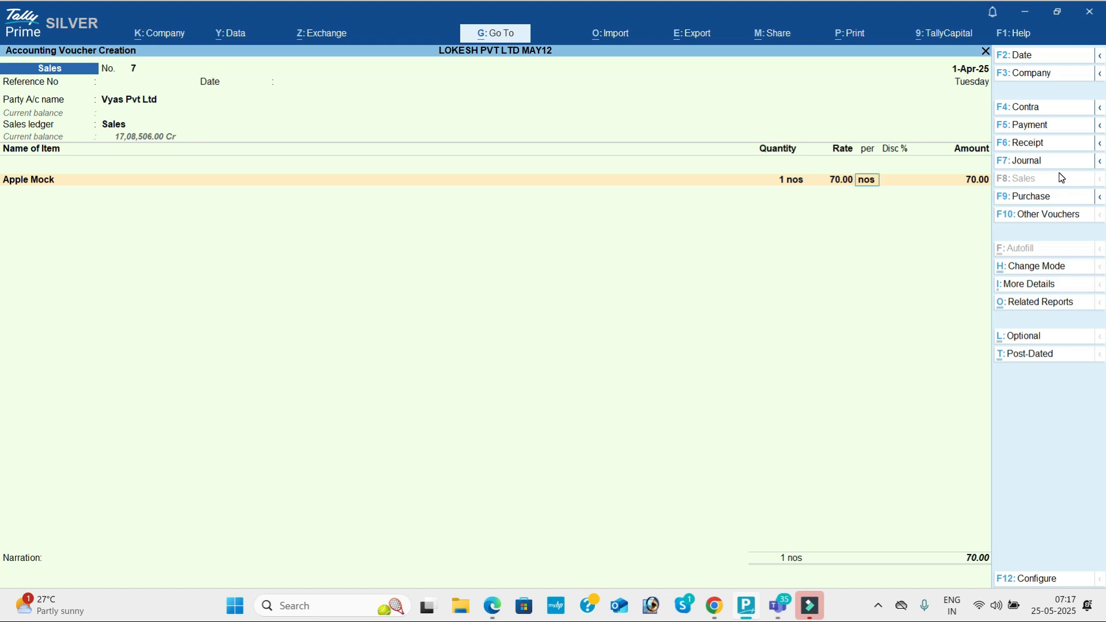
text(1500)
key(Return)
key(Return)
key(Return)
key(Return)
Step: Add Asus (2 at 5,000) and Boost (2 at 5,600) to the invoice
key(Down)
key(Down)
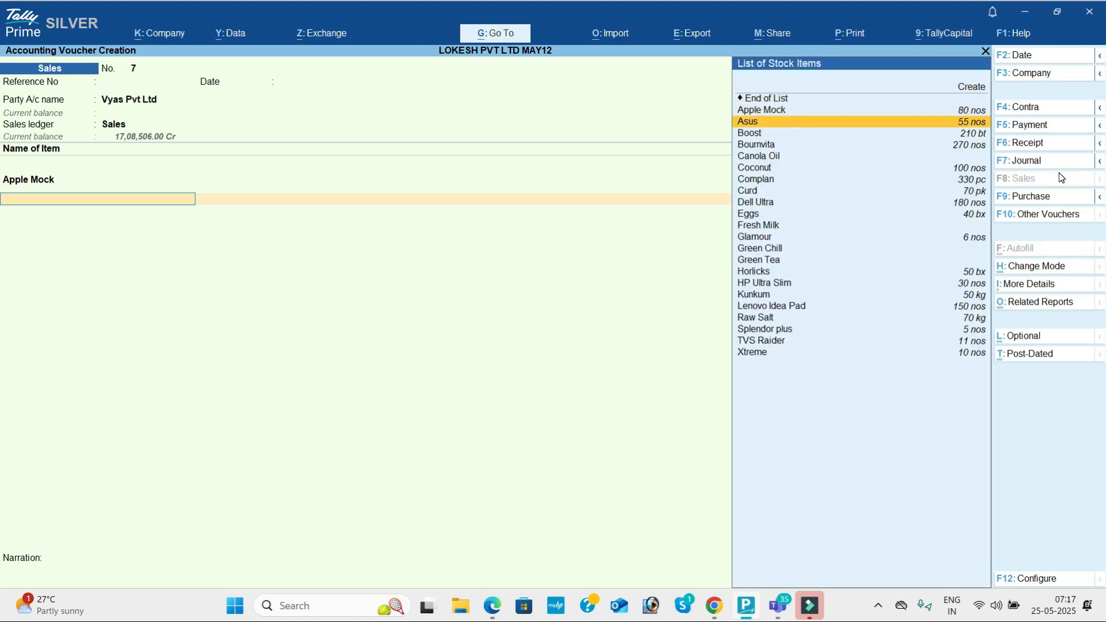
key(Return)
text(2)
key(Return)
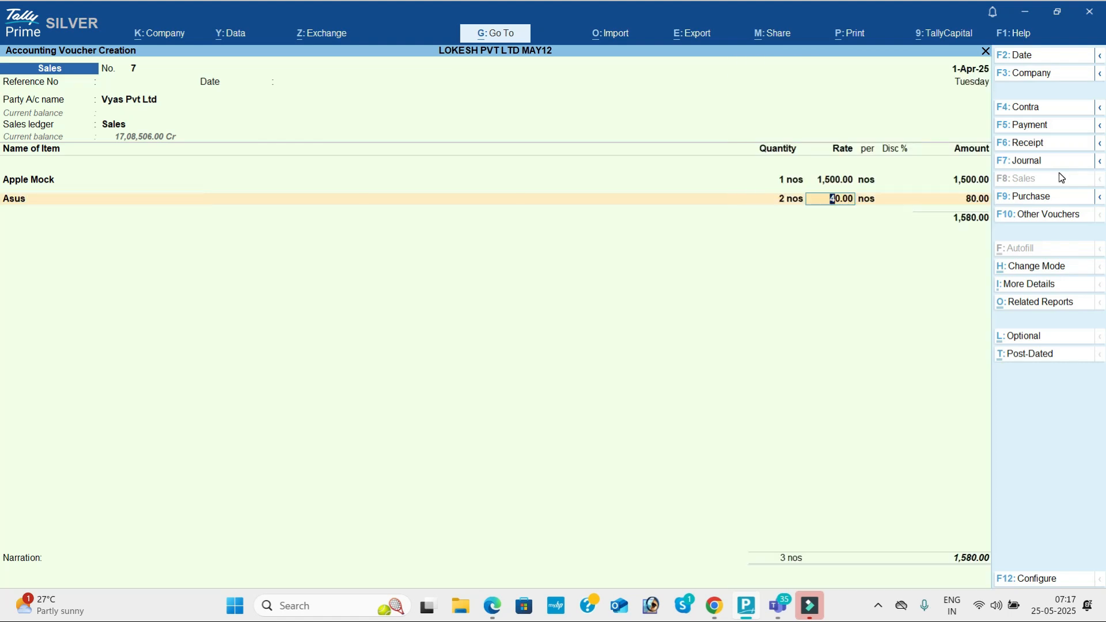
text(5,000)
key(Return)
key(Return)
key(Return)
key(Return)
key(Down)
key(Down)
key(Down)
key(Return)
text(2)
key(Return)
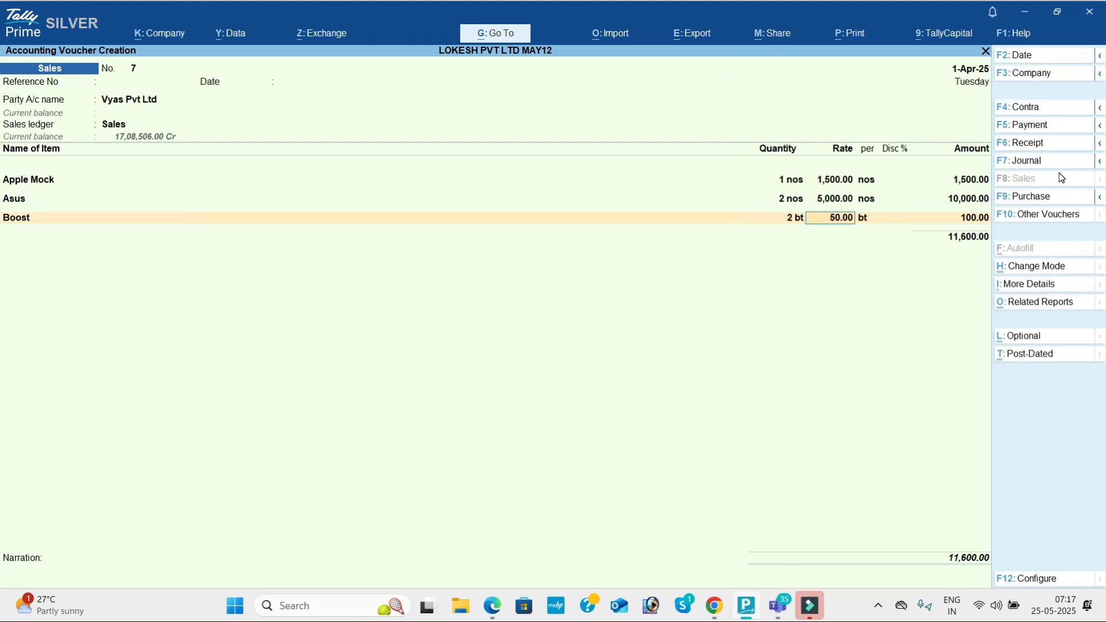
text(5600)
key(Return)
key(Return)
key(Return)
key(Return)
key(Return)
Step: Add Bournvita as the fourth item: quantity 10 at 170.00
key(Down)
key(Down)
key(Down)
key(Down)
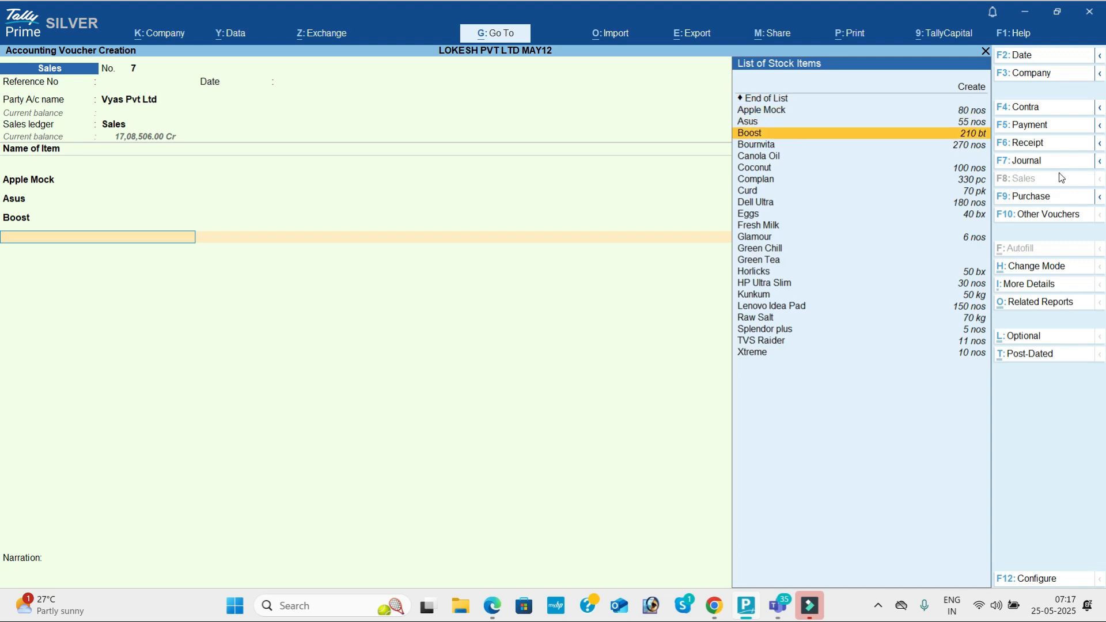
key(Return)
text(10)
key(Return)
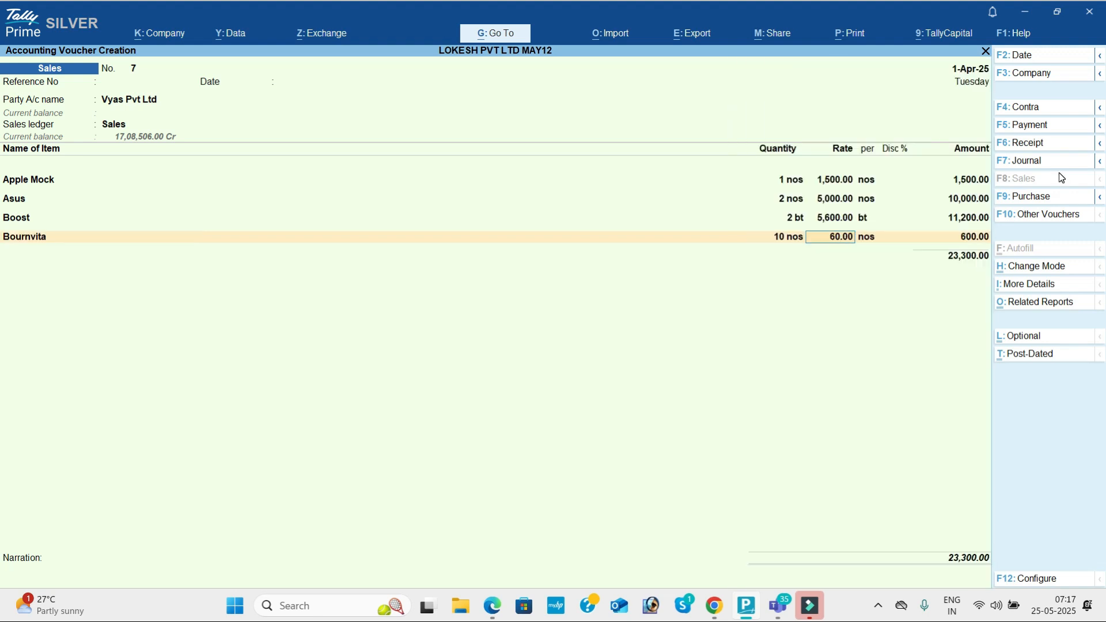
text(170)
key(Return)
key(Return)
key(Return)
key(Return)
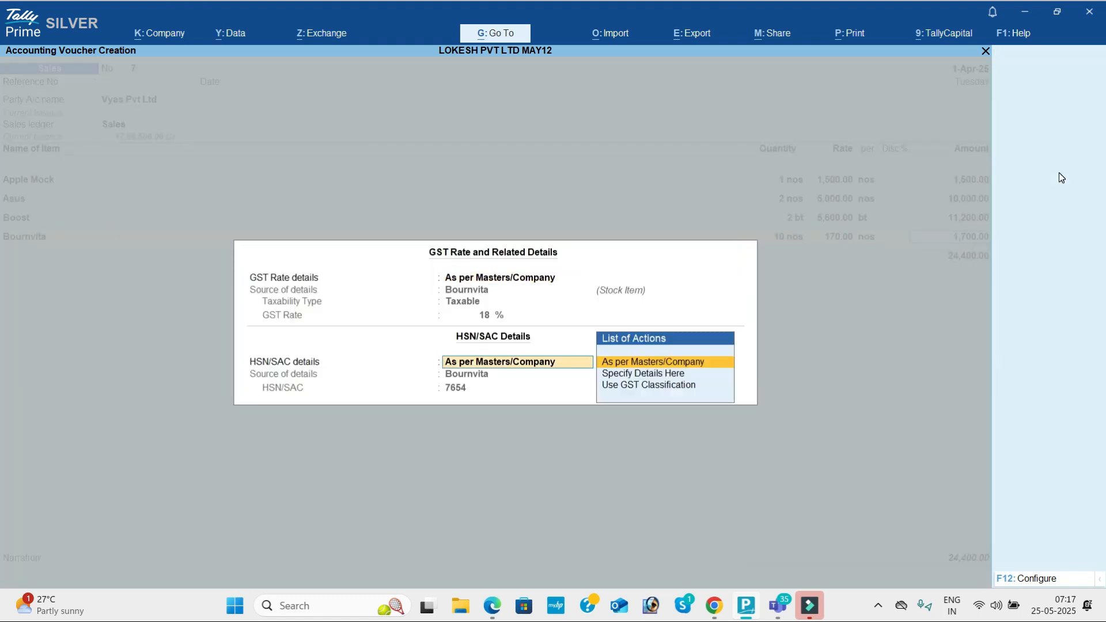
key(Return)
Step: Add Complan as the fifth item: quantity 15 at 250
key(Down)
key(Down)
key(Down)
key(Down)
key(Down)
key(Down)
key(Down)
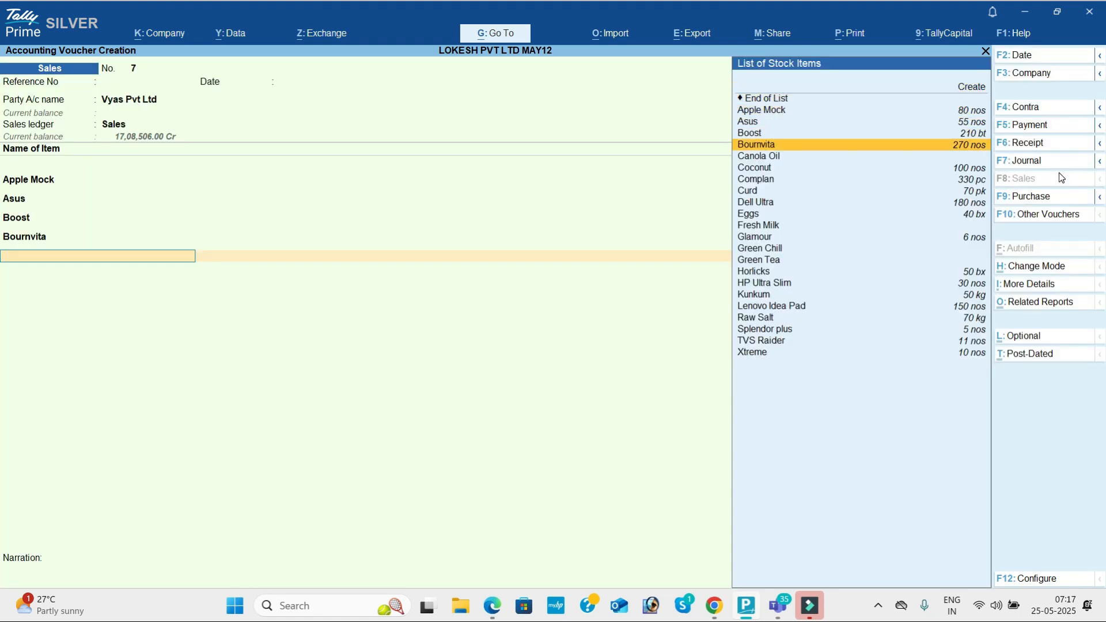
key(Up)
key(Down)
key(Down)
key(Return)
text(15)
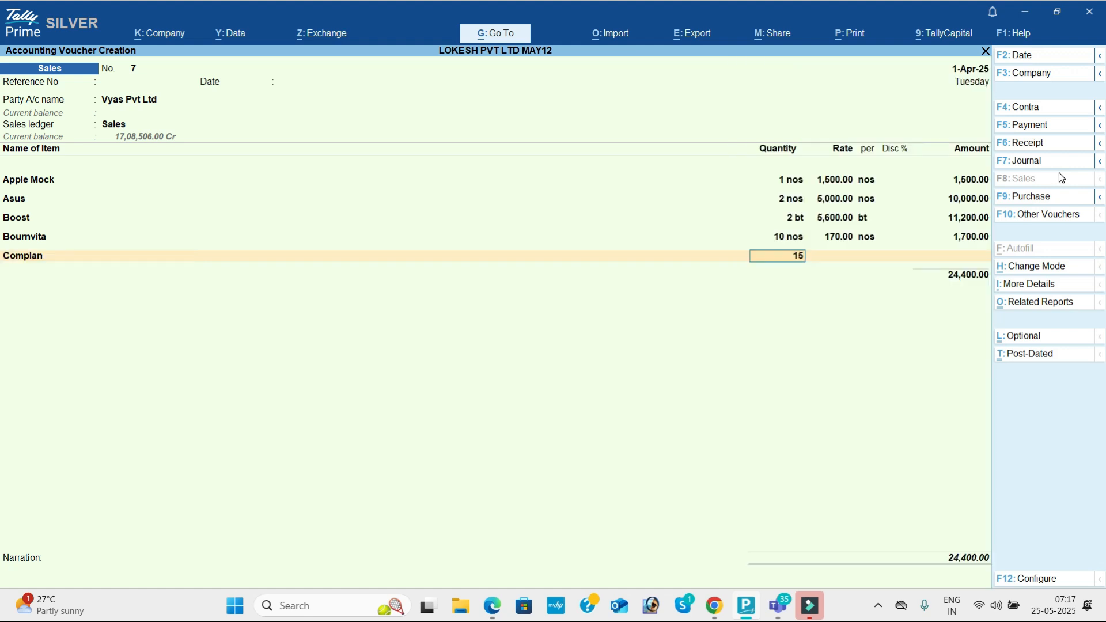
key(Return)
text(250)
key(Return)
Step: Add CGST and SGST ledgers (2,493.00 each) and save voucher 7 at 33,136.00
key(Return)
key(Return)
key(Return)
key(Return)
key(Return)
text(cg)
key(Return)
key(Return)
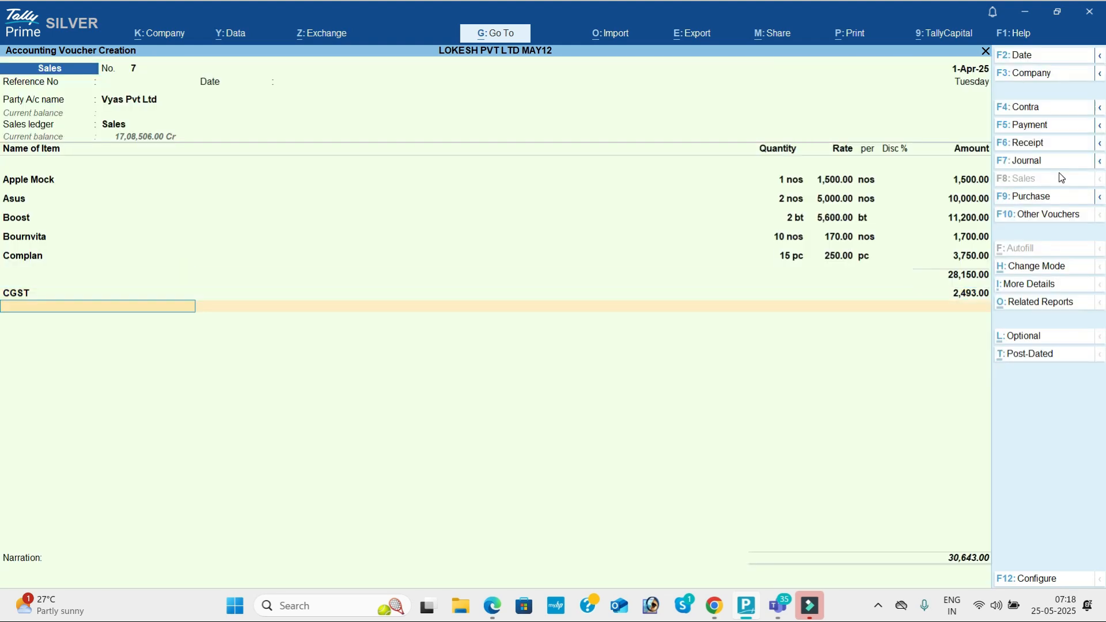
text(sg)
key(Return)
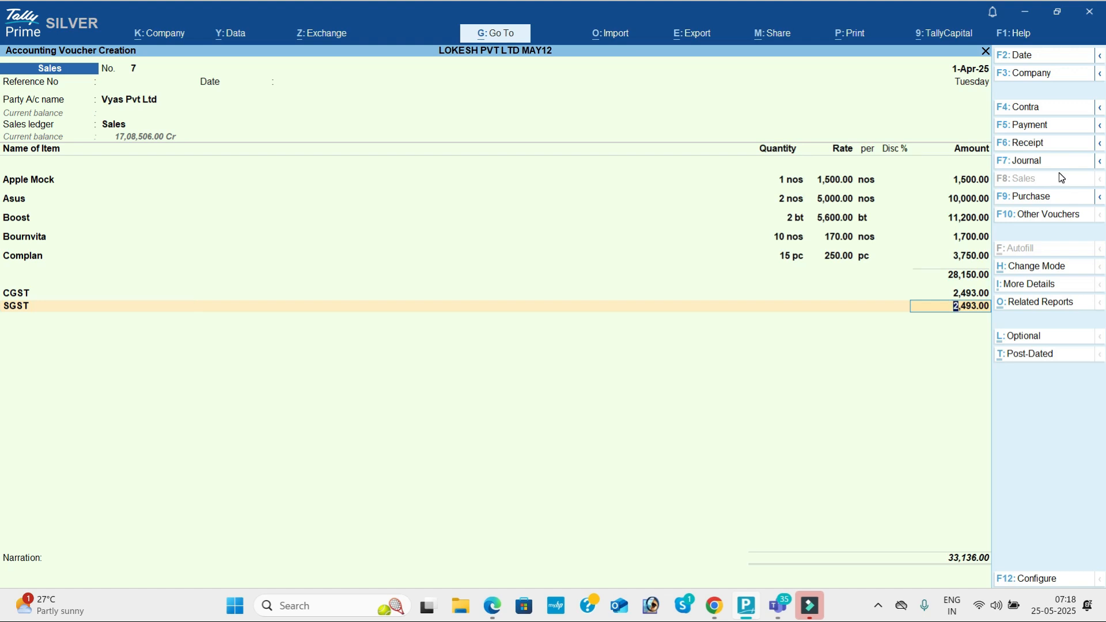
key(ctrl+a)
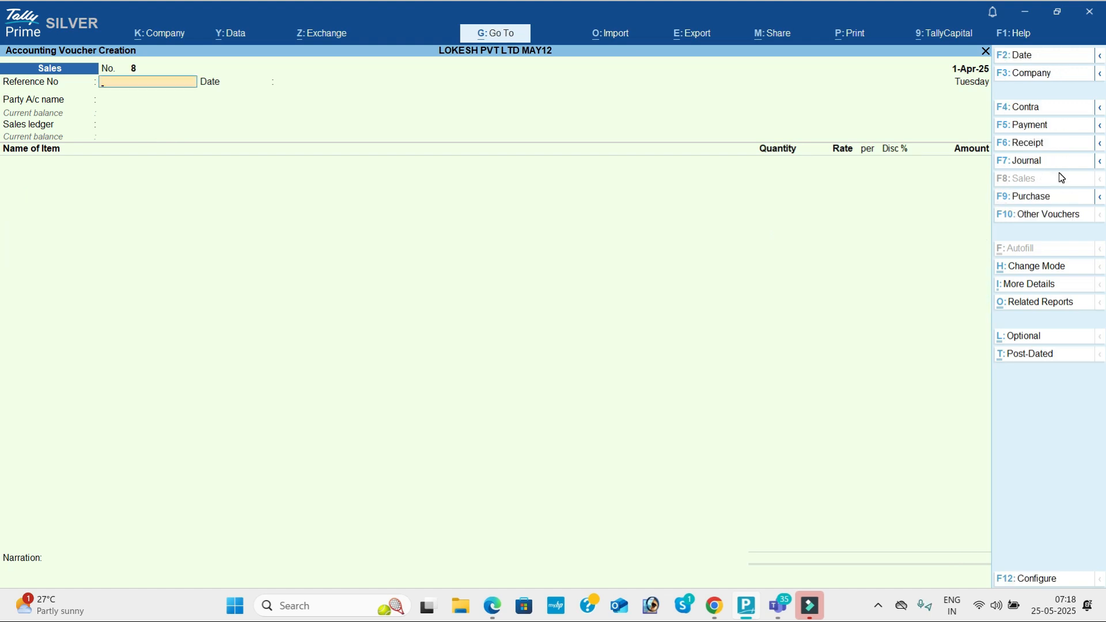
Step: Reopen sales voucher 7 and bring up its Tax Invoice print preview
key(Page_Up)
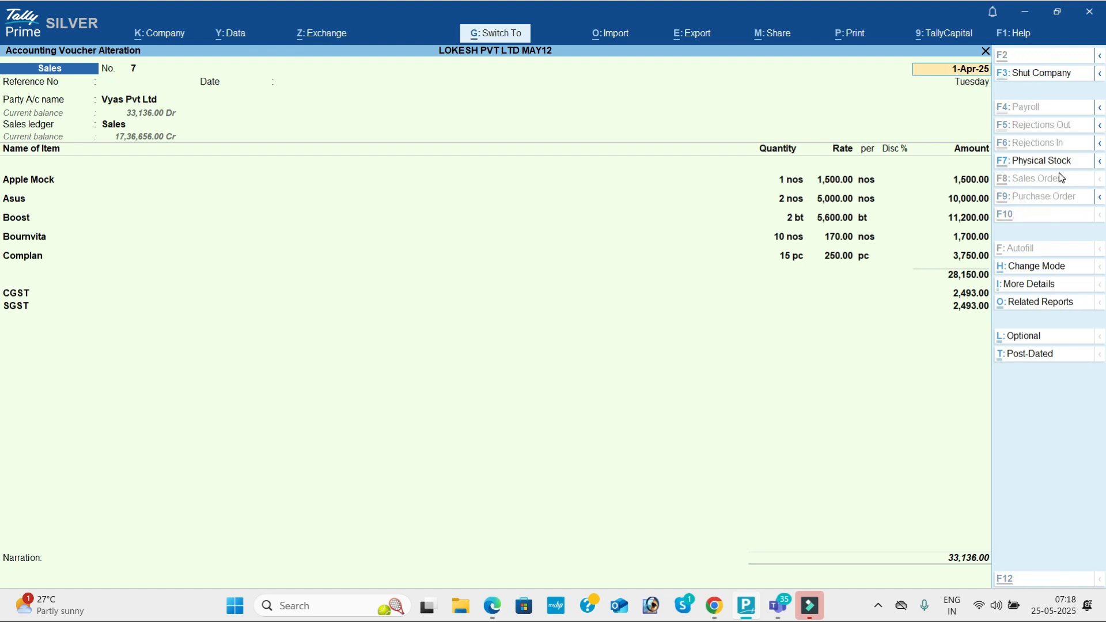
key(alt+p)
key(Left)
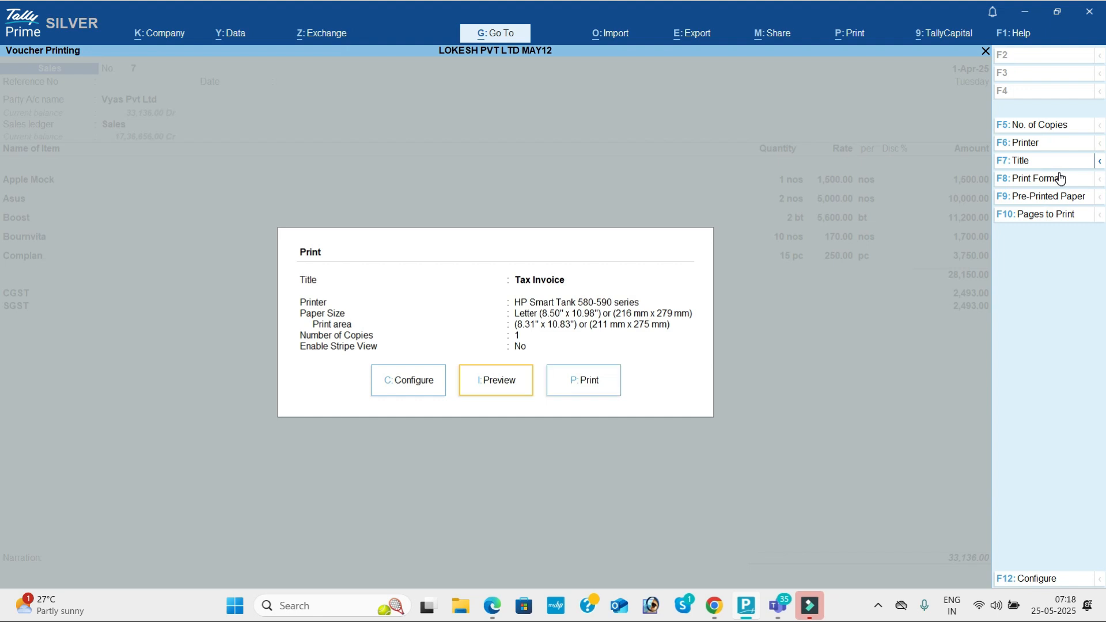
key(Return)
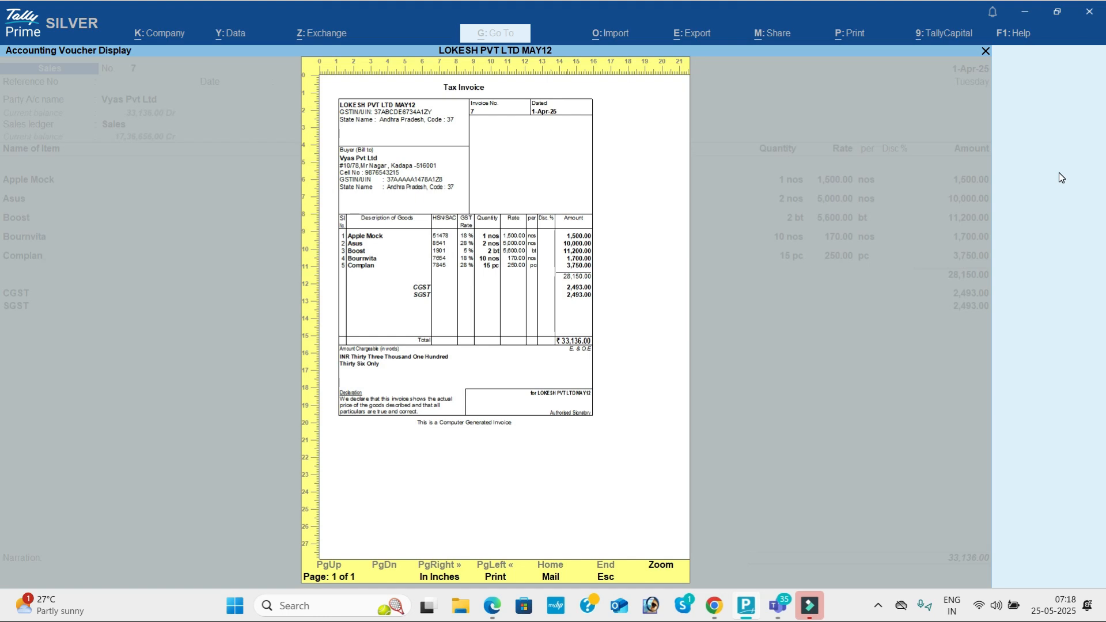
Step: Zoom into and scroll through the invoice preview, then close it
key(Return)
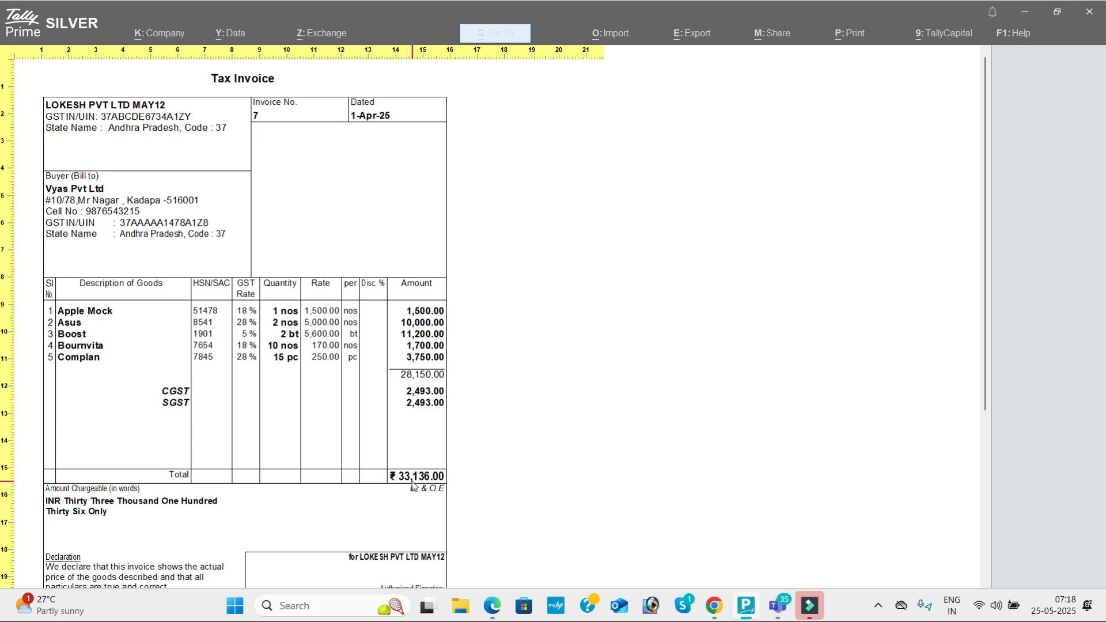
scroll(424, 484, down, 3)
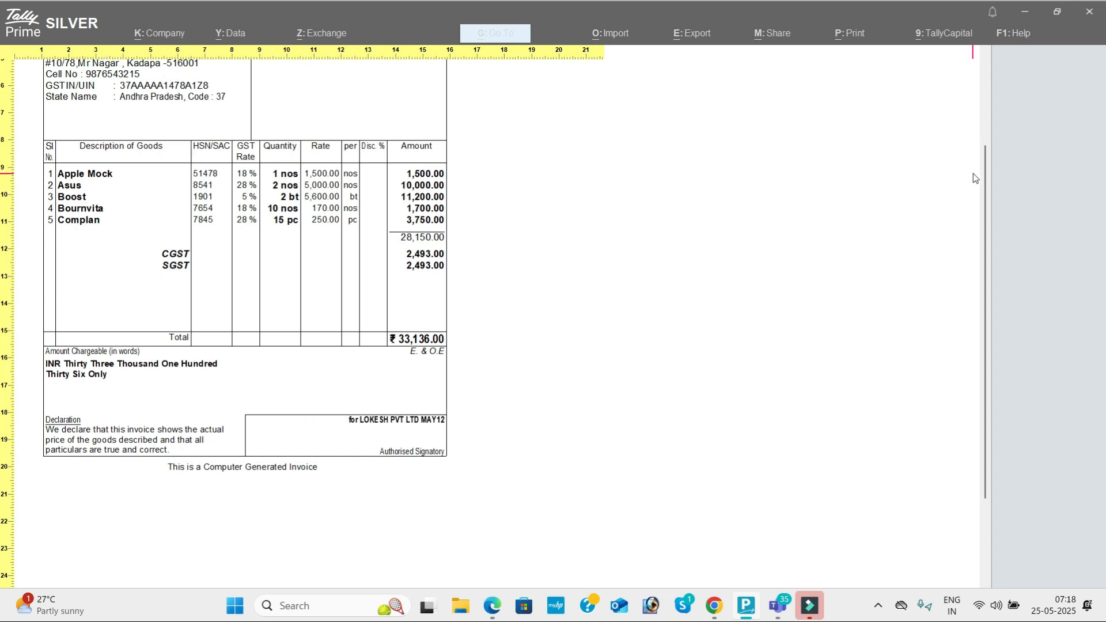
drag(986, 160, 985, 50)
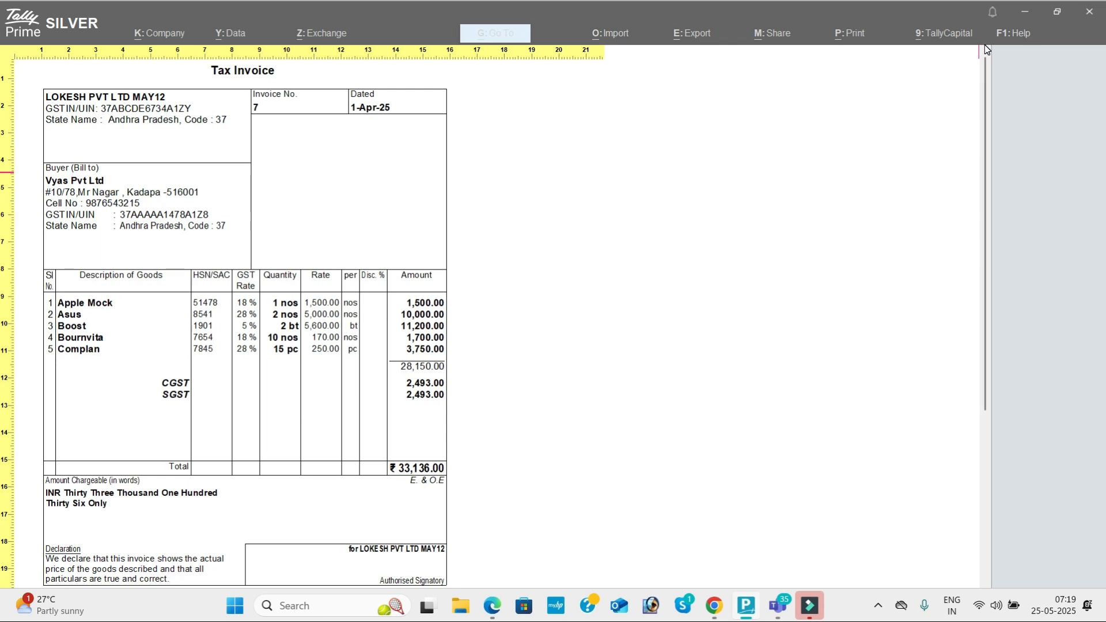
key(Escape)
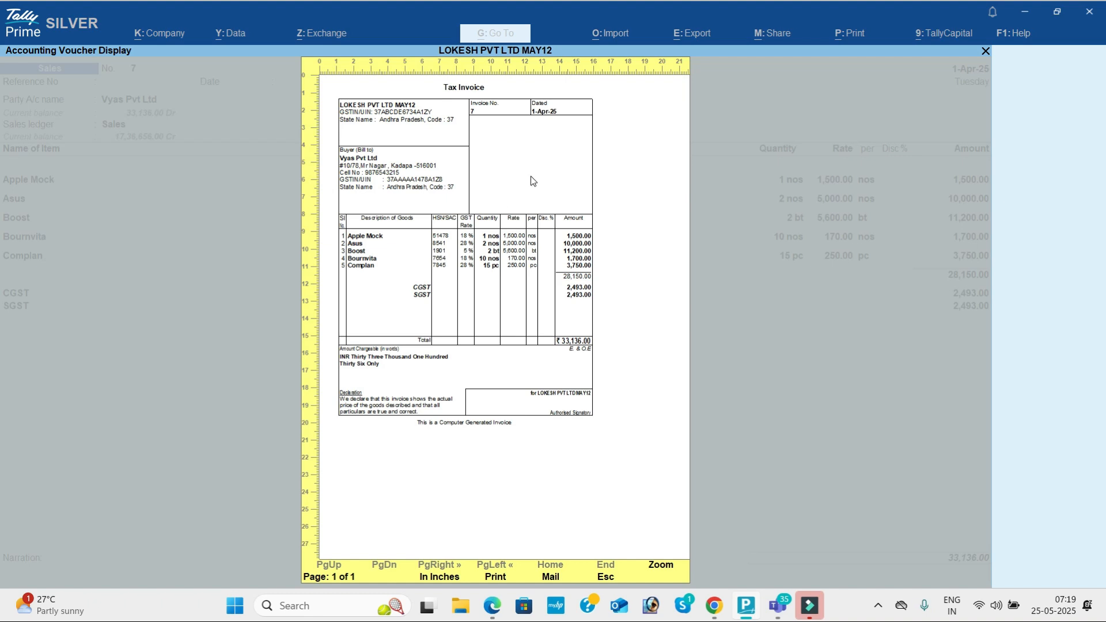
key(Return)
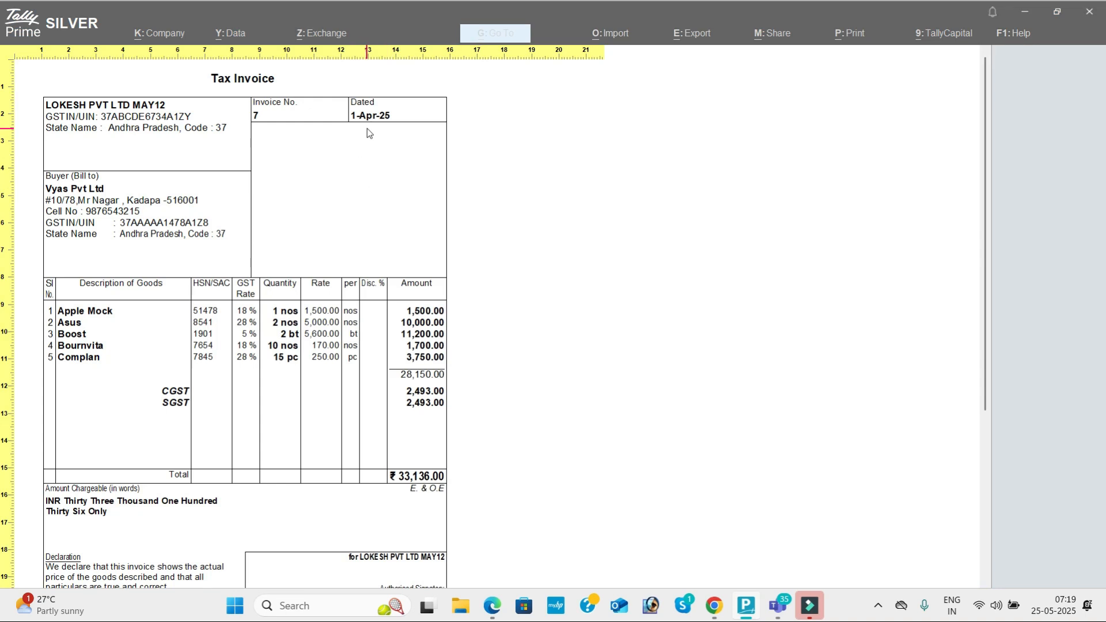
key(Escape)
key(Escape)
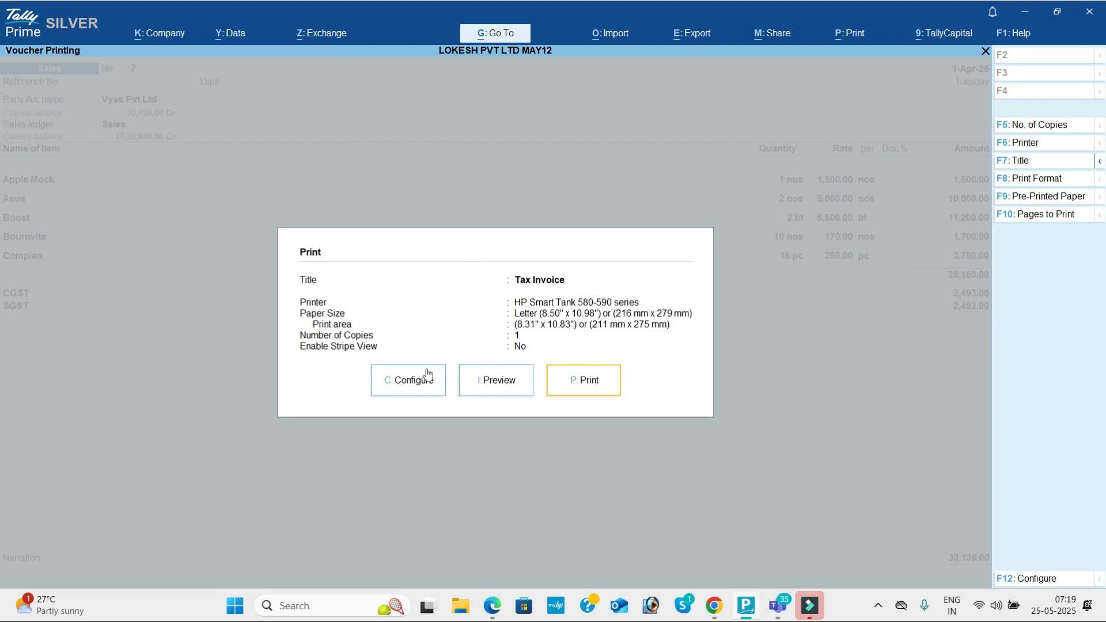
Step: In the full print configuration, set normal and simple invoice heights to 12 inches
click(413, 382)
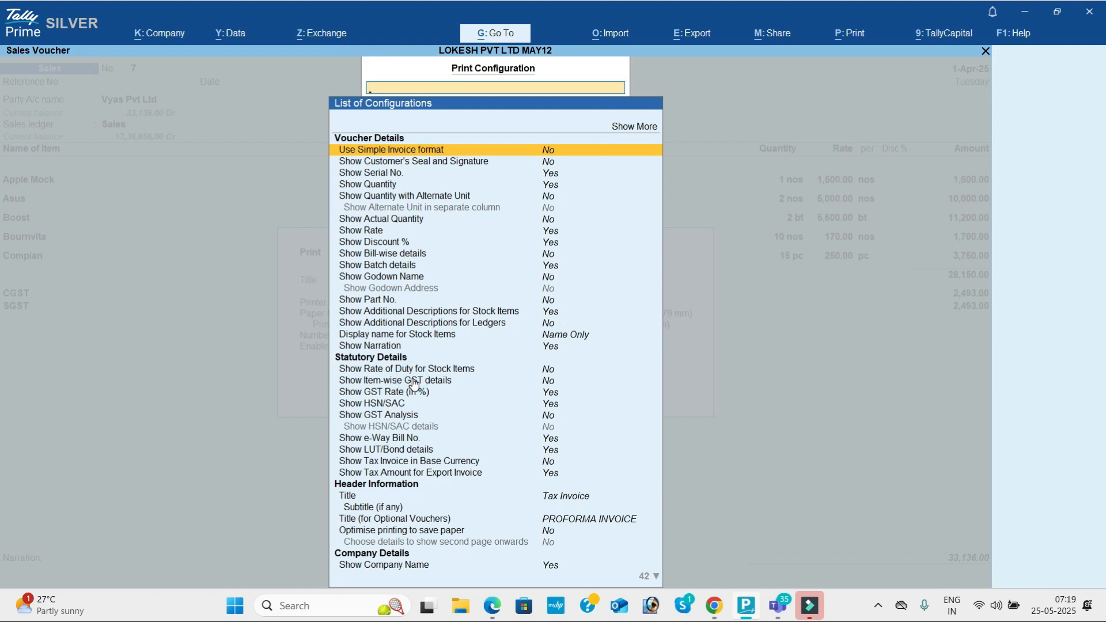
key(Up)
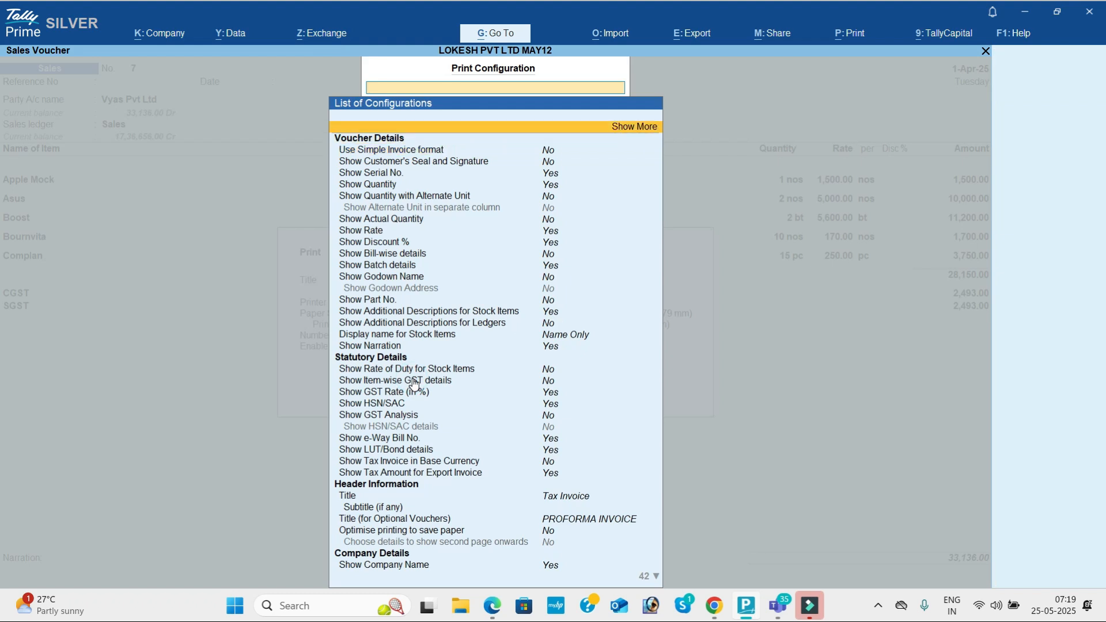
key(Return)
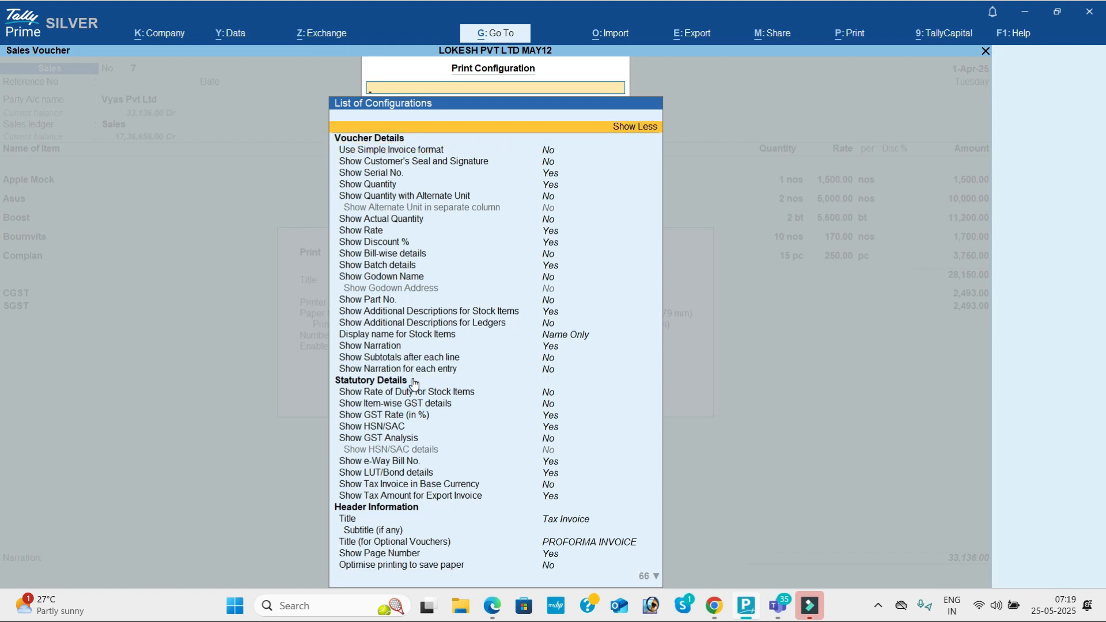
key(Down)
key(Down)
key(Down)
key(Down)
key(Down)
key(Down)
key(Down)
key(Down)
key(Down)
key(Down)
key(Down)
key(Down)
key(Down)
key(Down)
key(Down)
key(Down)
key(Down)
key(Down)
key(Down)
key(Down)
key(Down)
key(Down)
key(Down)
key(Down)
key(Down)
key(Down)
key(Down)
key(Down)
key(Down)
key(Down)
key(Down)
key(Down)
key(Down)
key(Down)
key(Down)
key(Down)
key(Down)
key(Down)
key(Down)
key(Down)
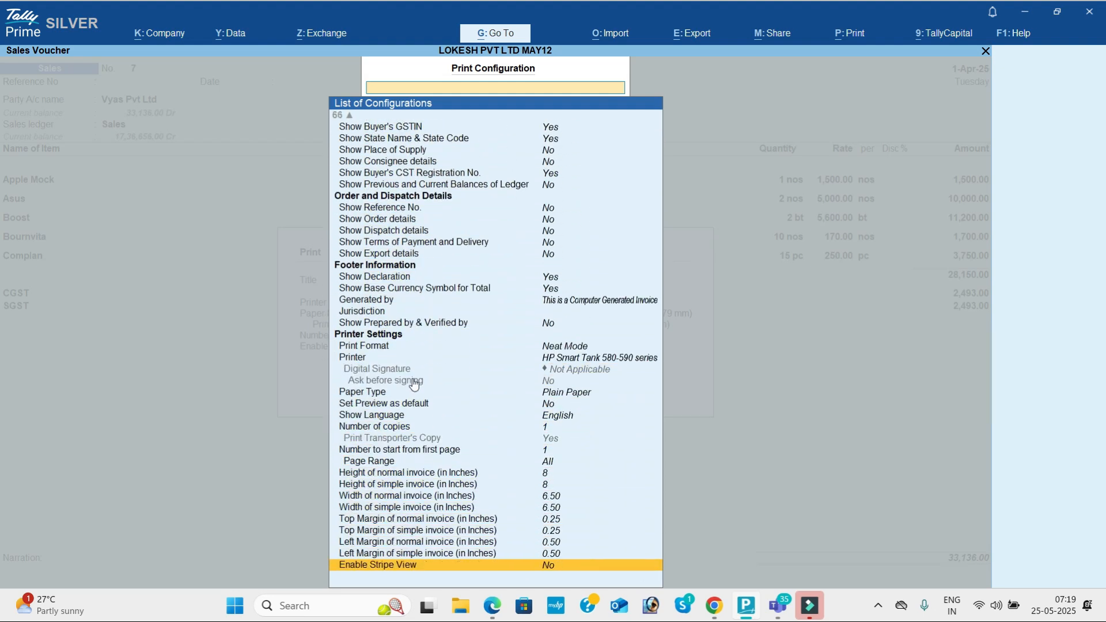
key(Up)
key(Up)
key(Up)
key(Up)
key(Up)
key(Up)
key(Up)
key(Up)
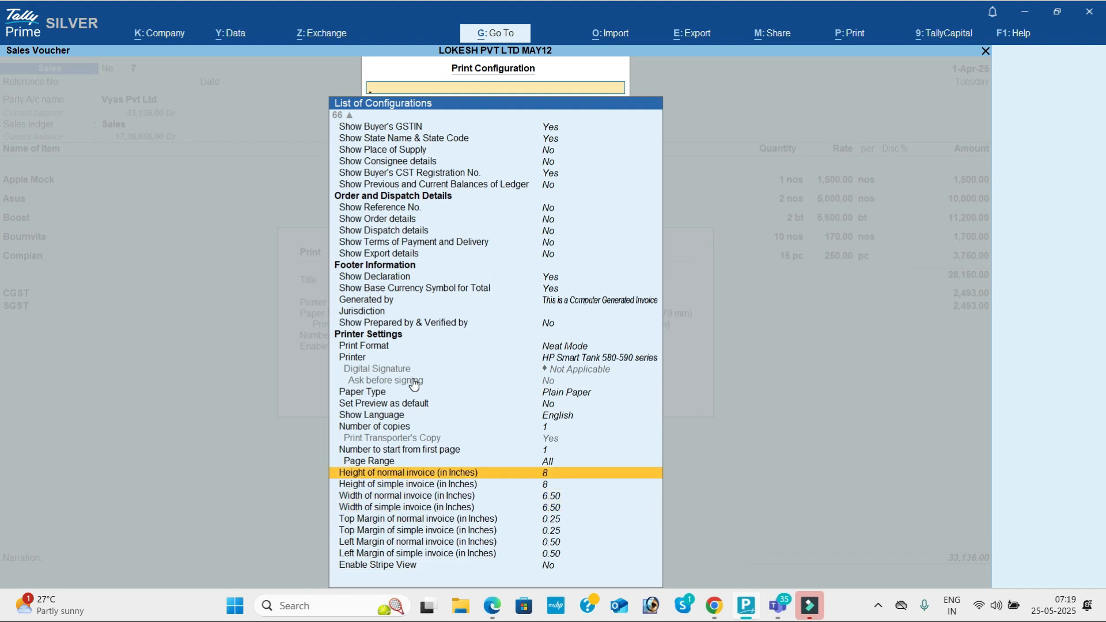
key(Return)
text(12)
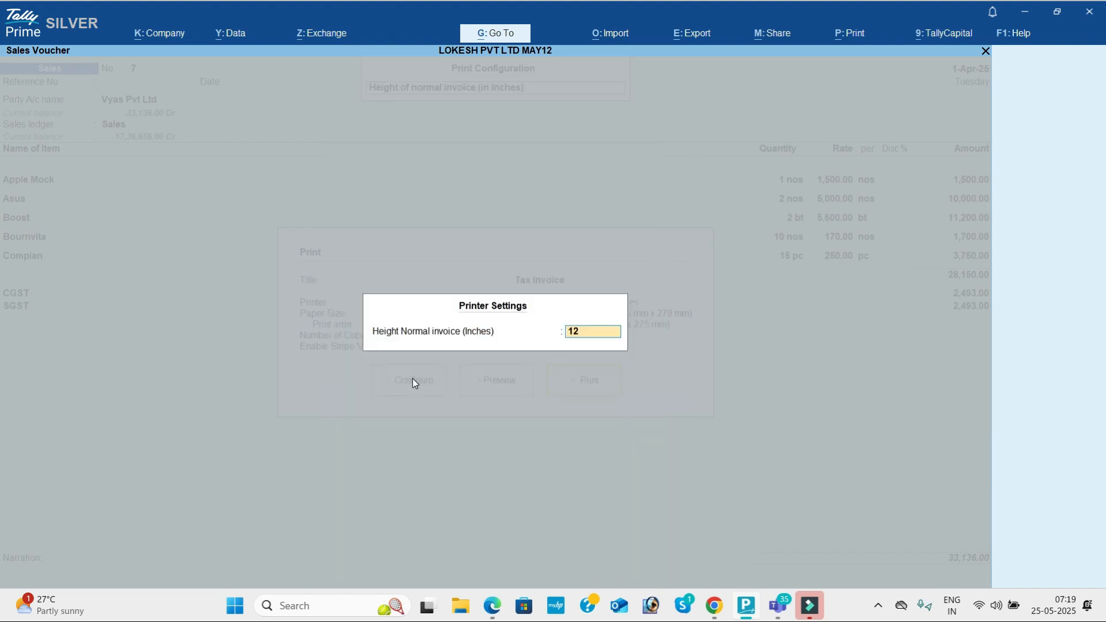
key(Return)
key(Down)
key(Return)
text(12)
key(Return)
Step: Set normal and simple invoice widths to 8.50 inches and close the configuration
key(Down)
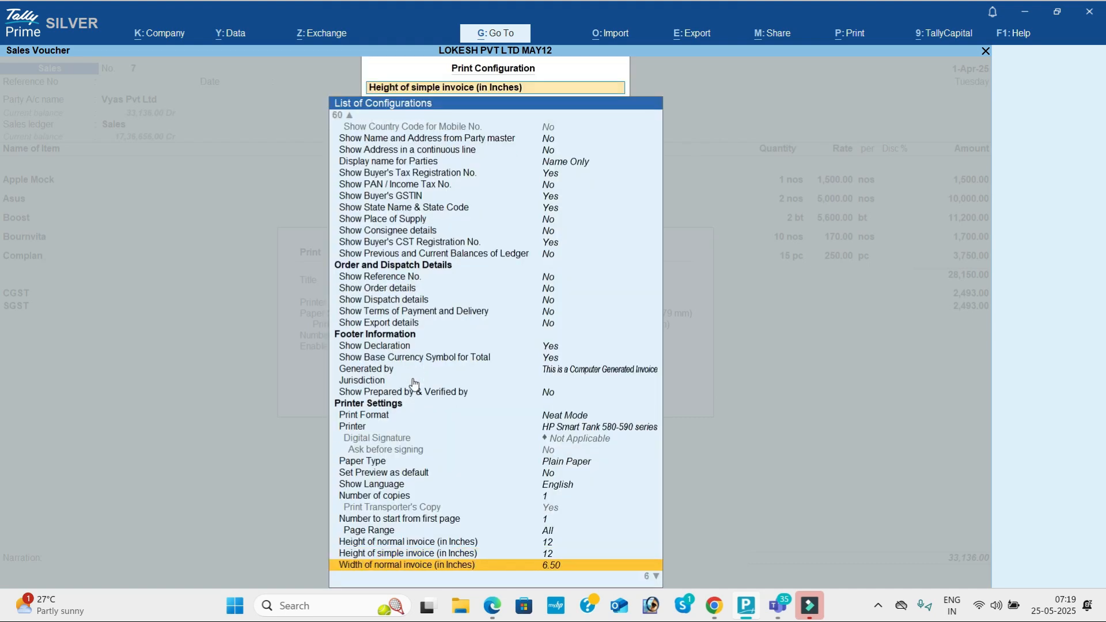
key(Return)
text(8)
key(Return)
key(Down)
key(Return)
text(8.5)
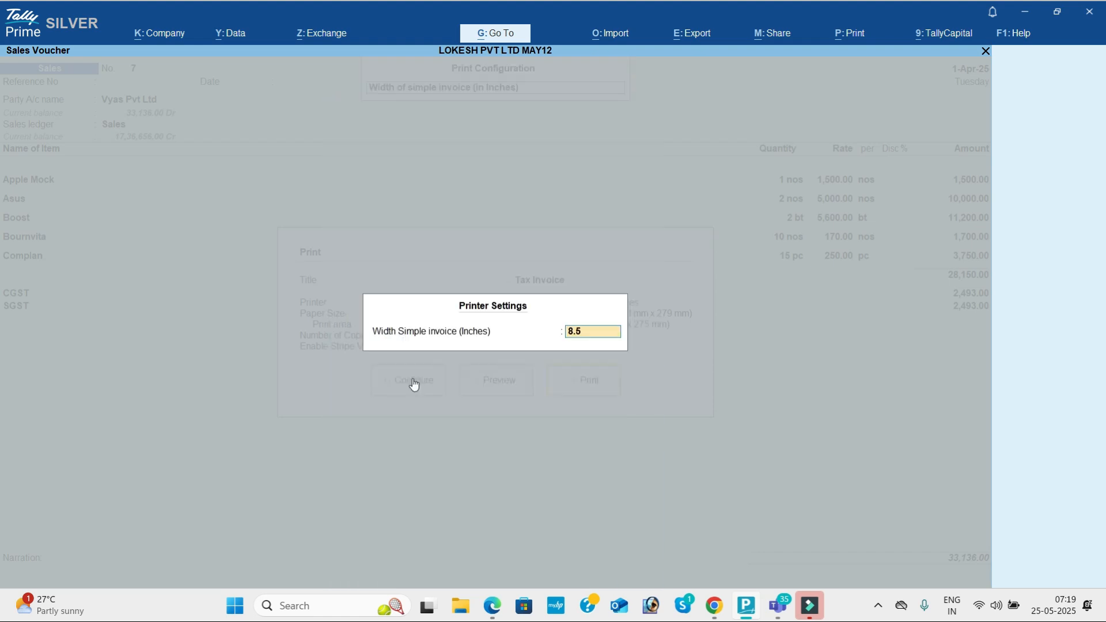
key(Return)
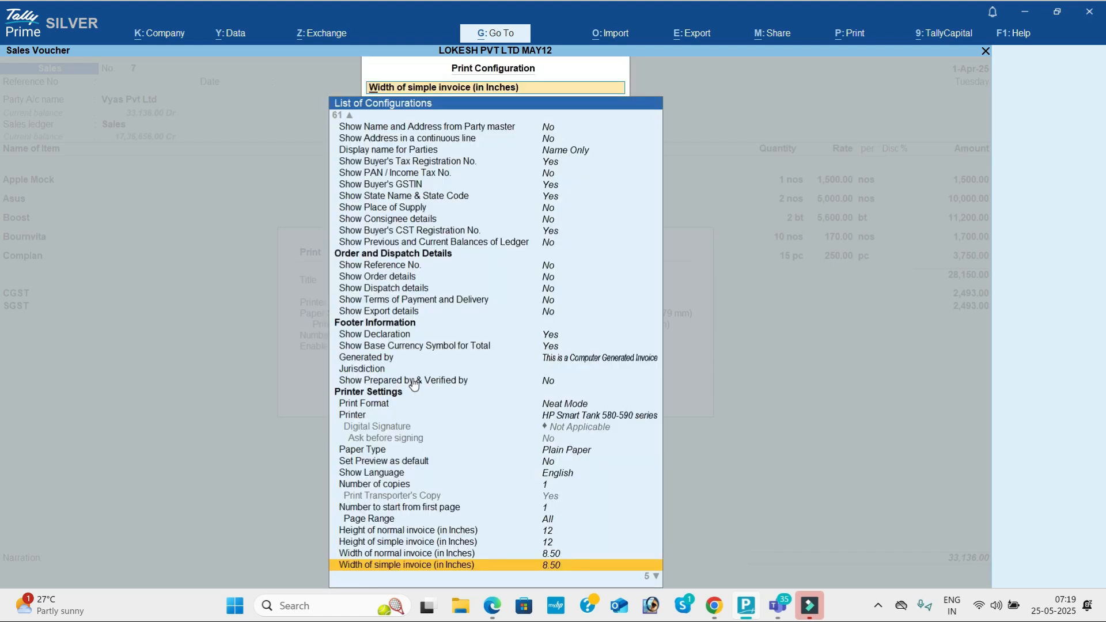
key(Escape)
Step: Preview the 12 x 8.5 inch invoice zoomed in, then close it and reopen the configuration list
key(i)
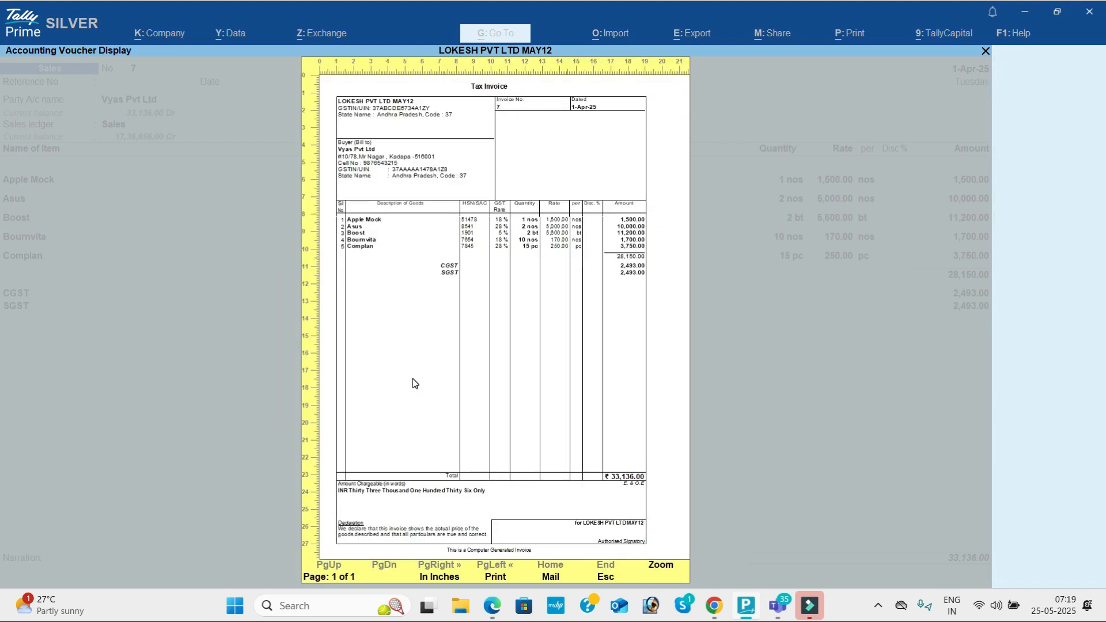
key(alt+z)
scroll(412, 378, down, 5)
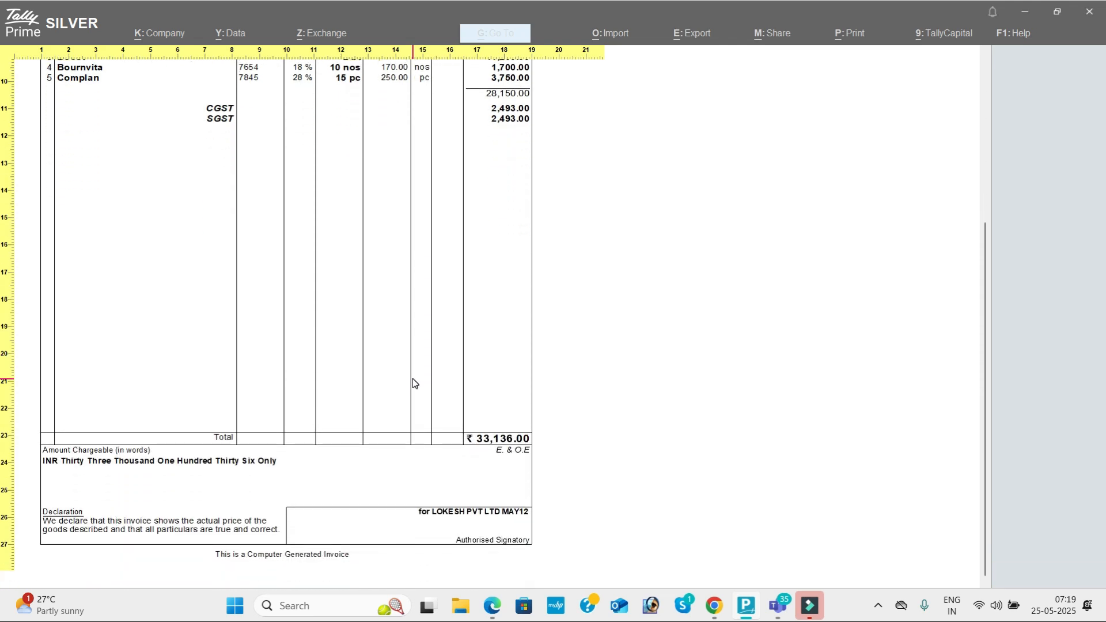
key(alt+z)
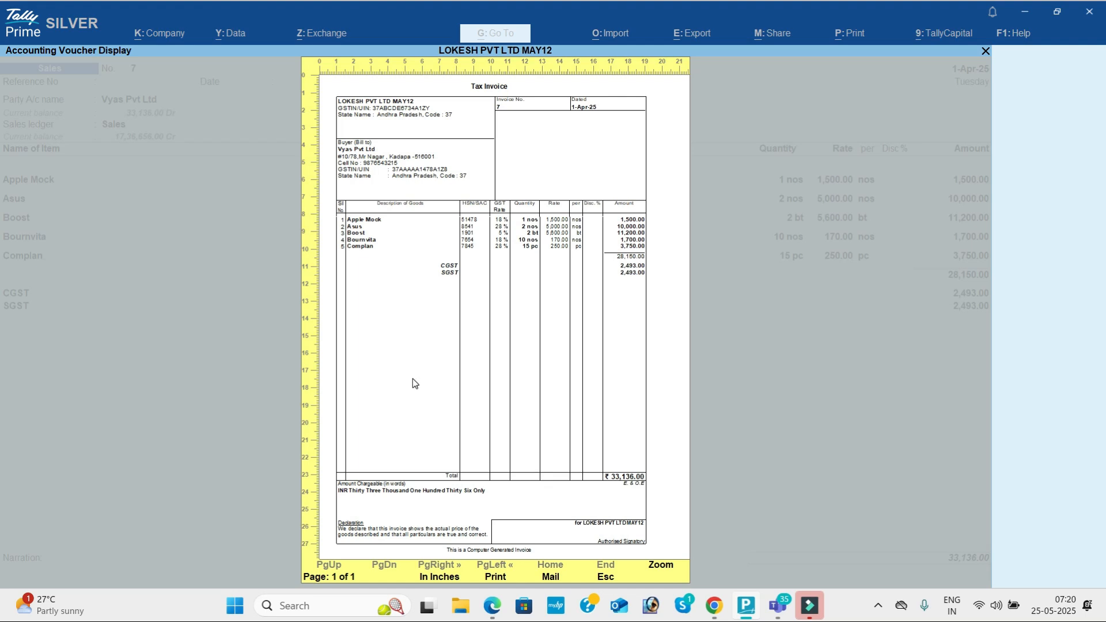
key(Escape)
key(Left)
key(Left)
key(Return)
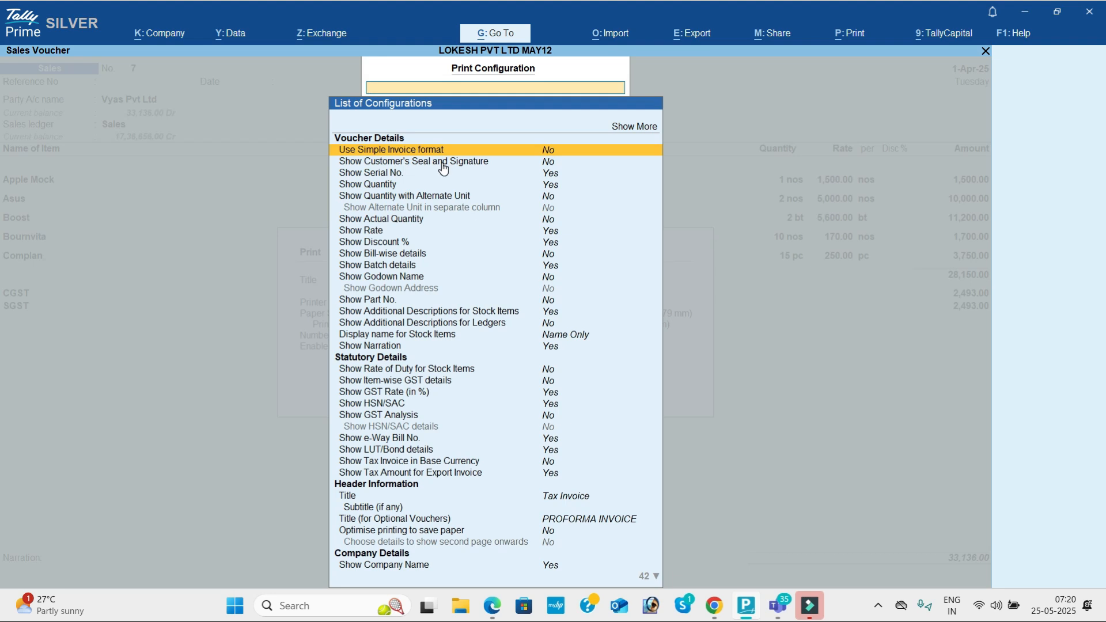
Step: Set Use Simple Invoice format to Yes and review the simple-format invoice preview
key(Return)
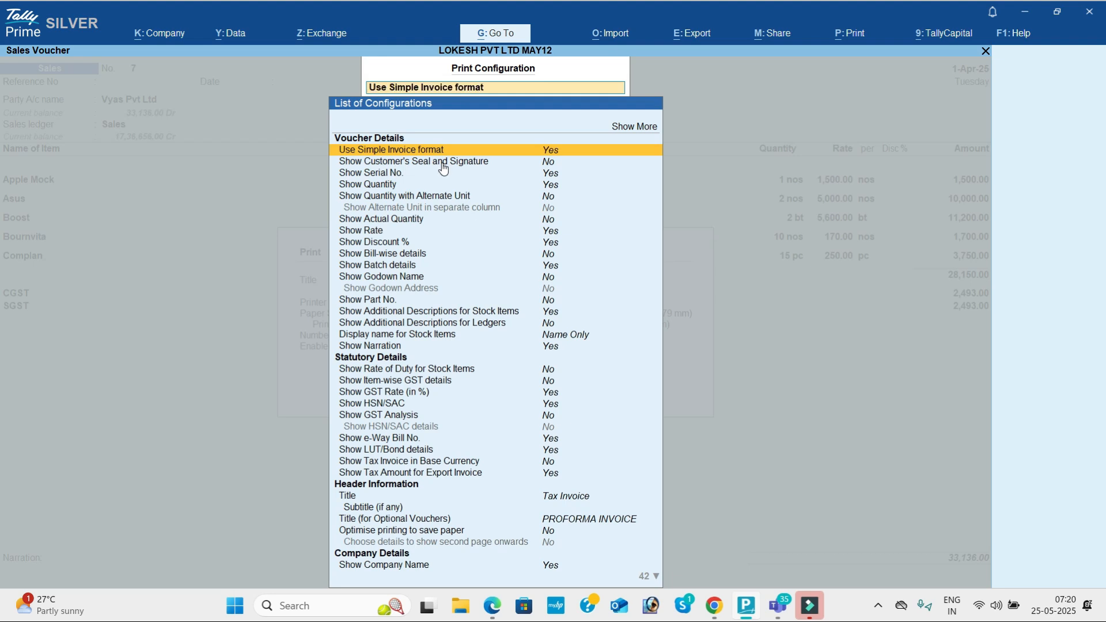
key(Escape)
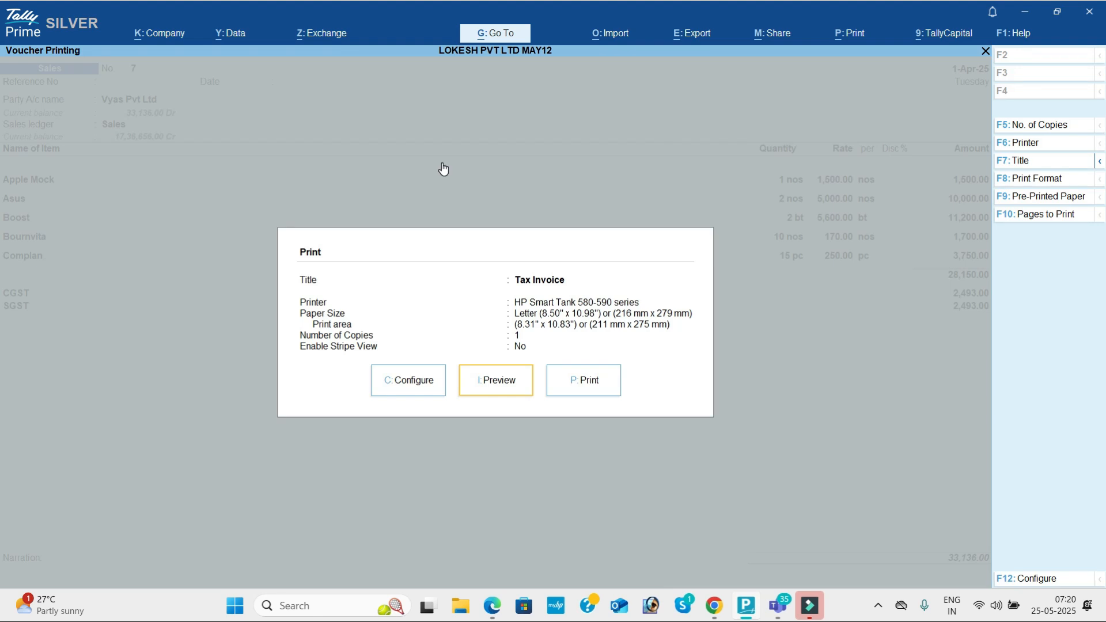
key(Return)
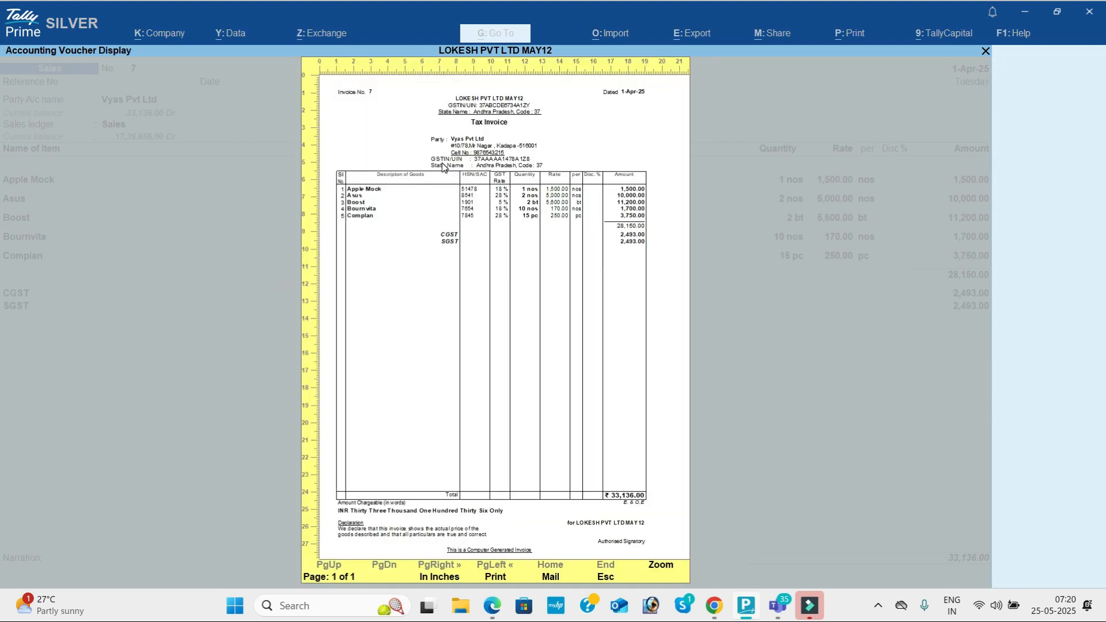
key(alt+z)
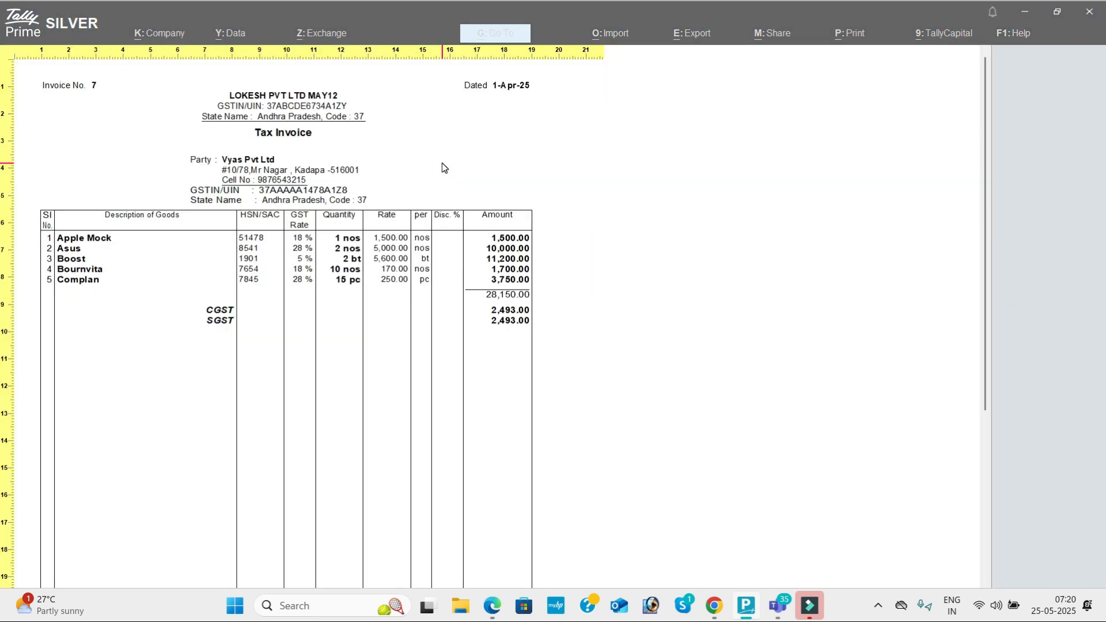
scroll(443, 165, down, 5)
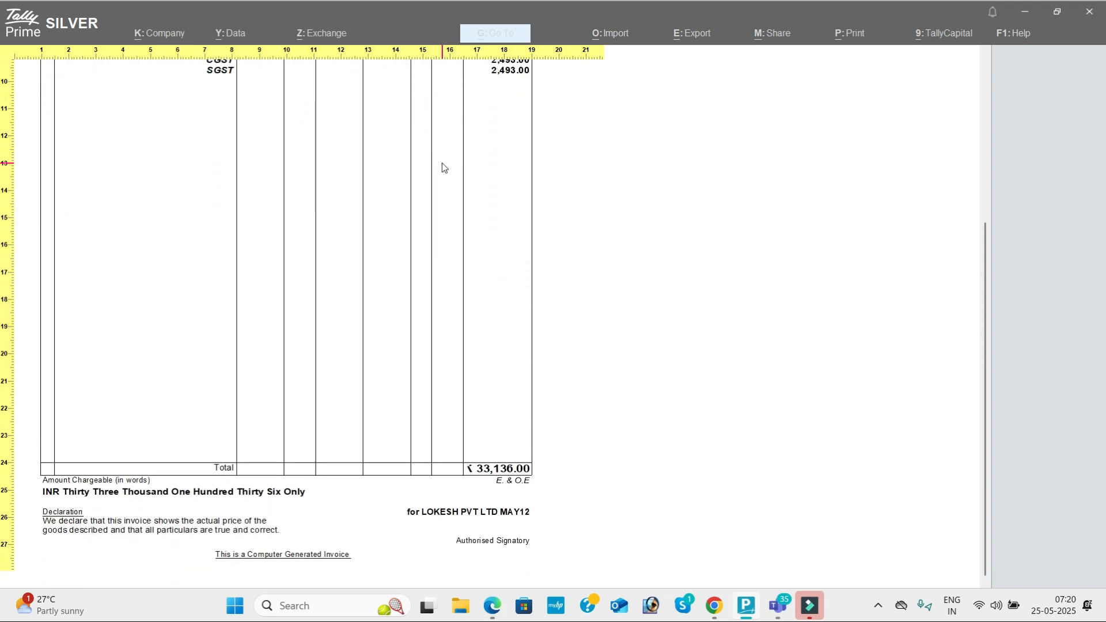
scroll(443, 167, up, 5)
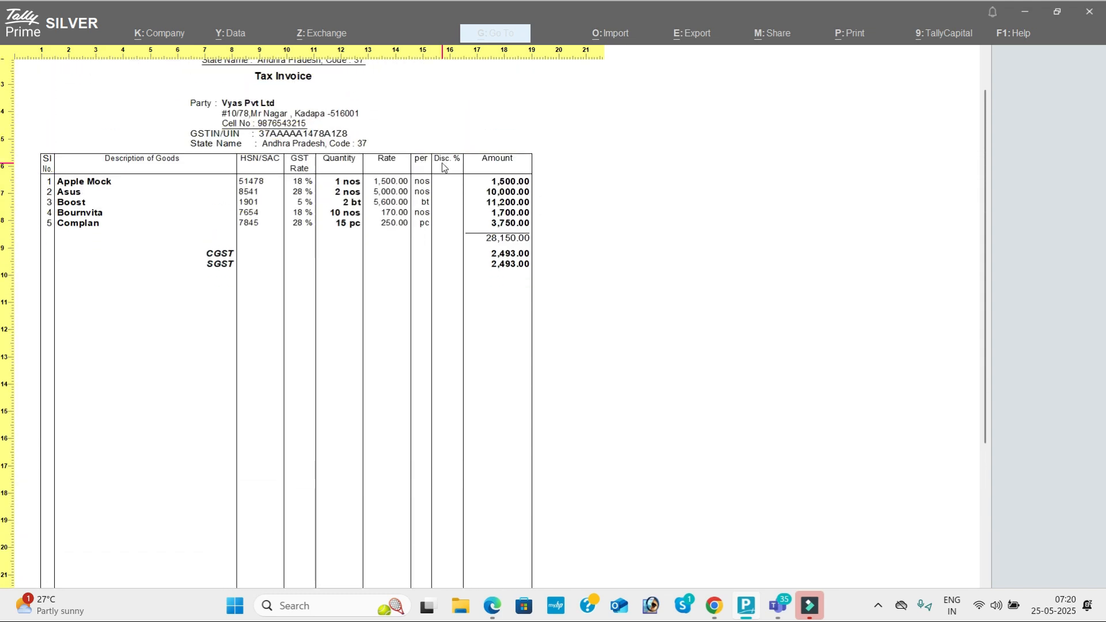
key(Escape)
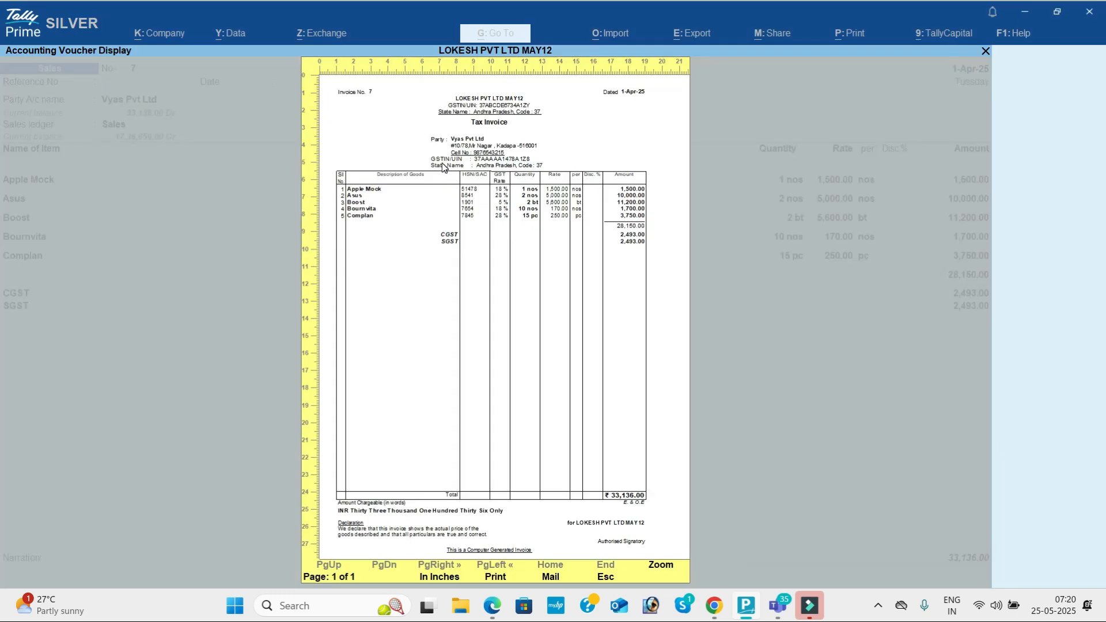
key(Escape)
key(Left)
key(Left)
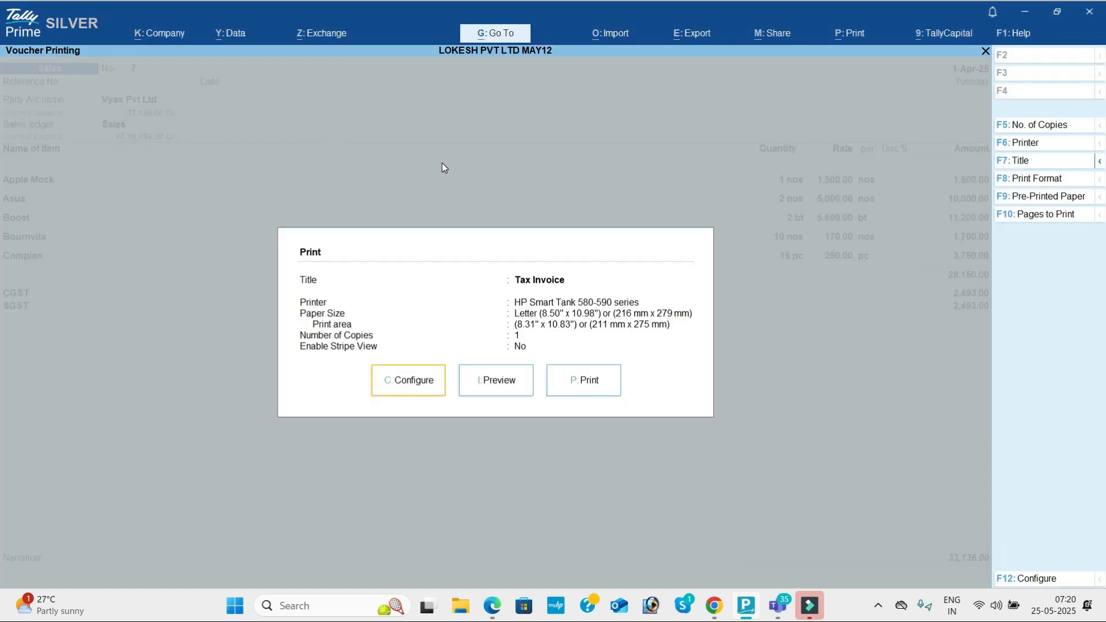
key(Return)
key(Down)
key(Down)
key(Down)
key(Down)
key(Down)
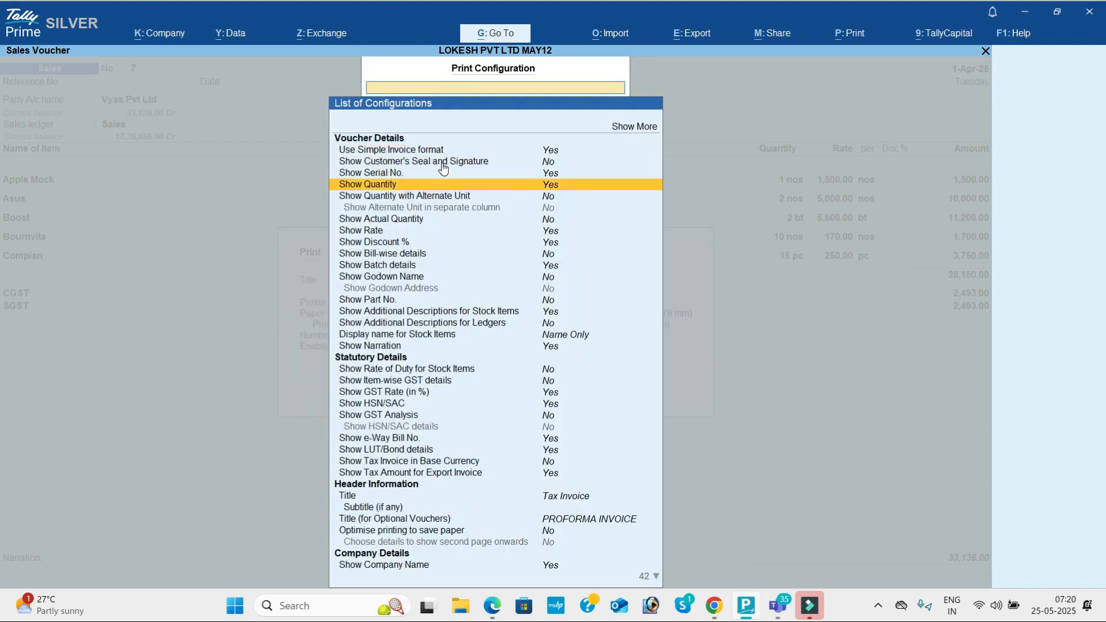
key(Down)
key(Down)
key(Down)
key(Down)
key(Down)
key(Down)
key(Down)
key(Down)
key(Down)
key(Down)
key(Down)
key(Down)
key(Down)
key(Down)
key(Down)
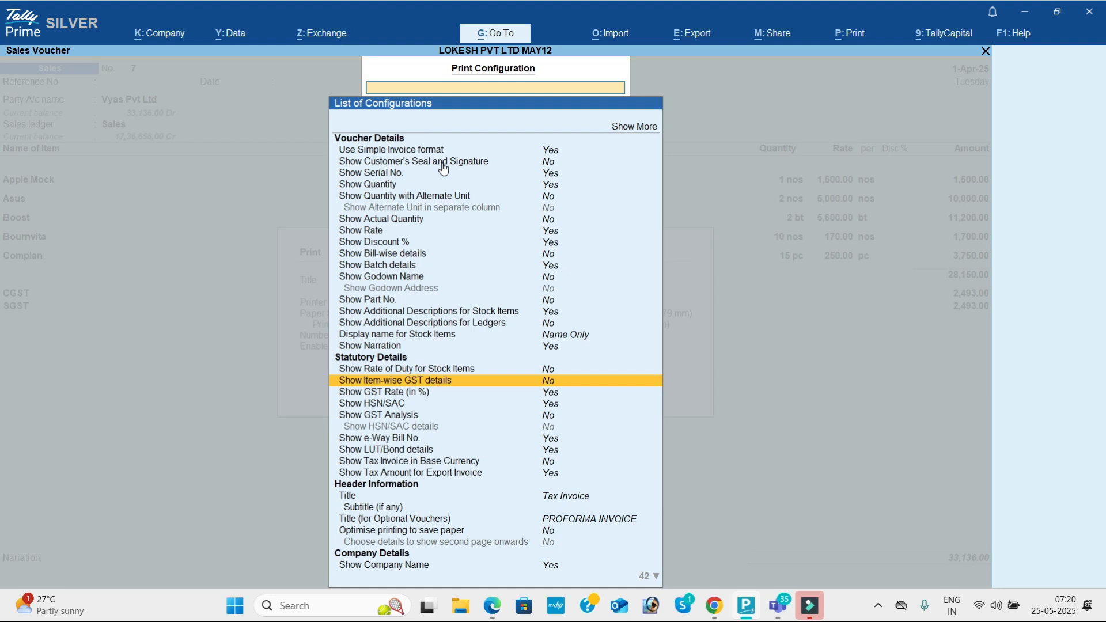
key(Return)
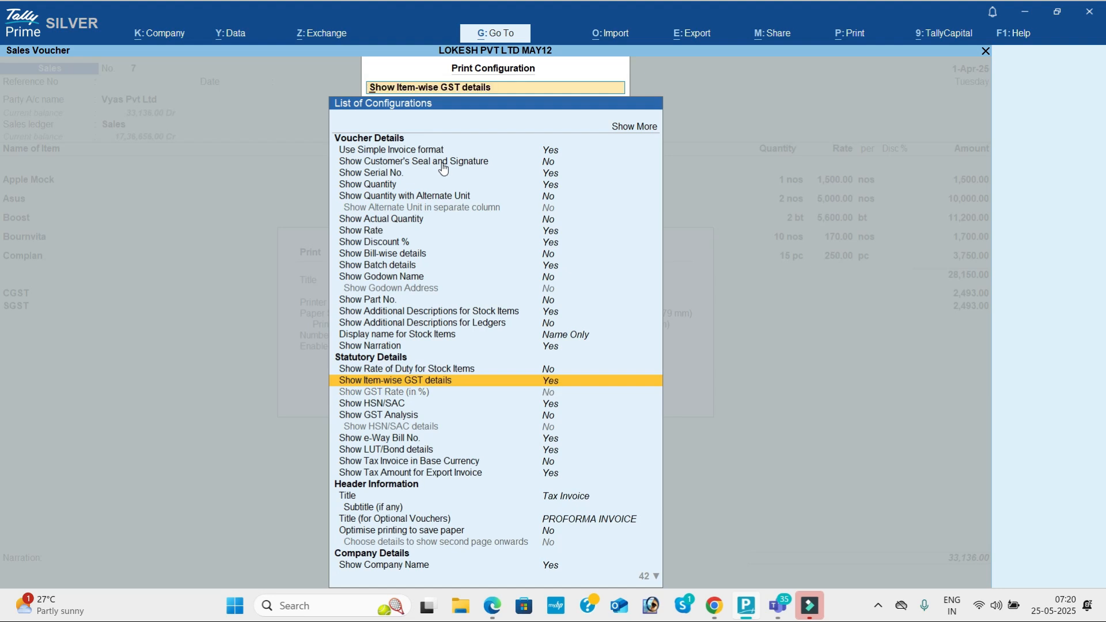
key(Escape)
key(Right)
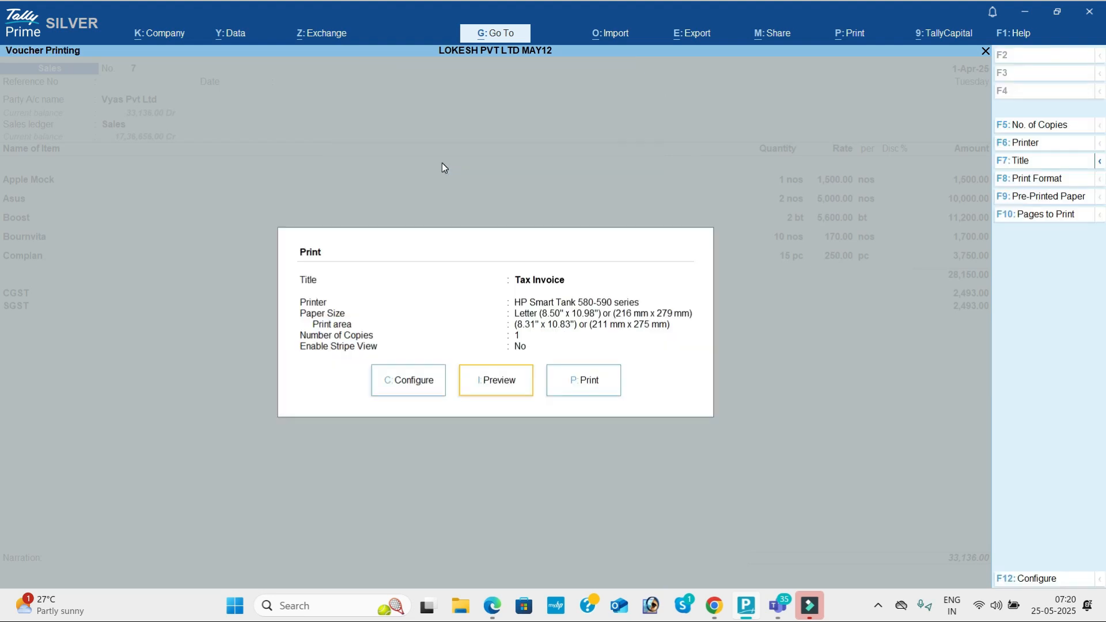
key(Return)
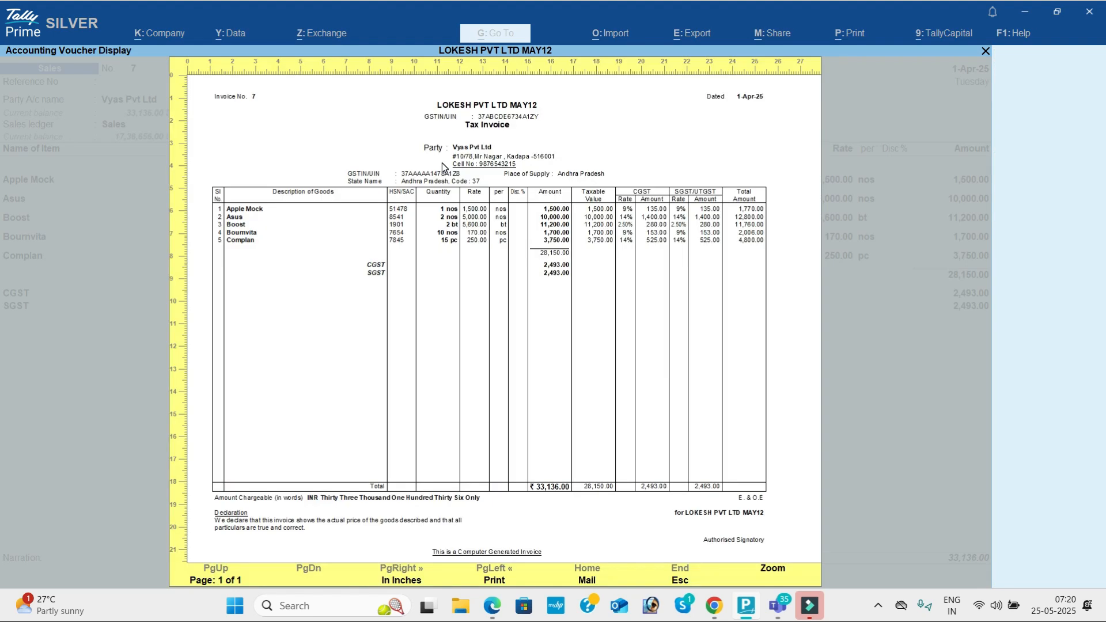
key(alt+z)
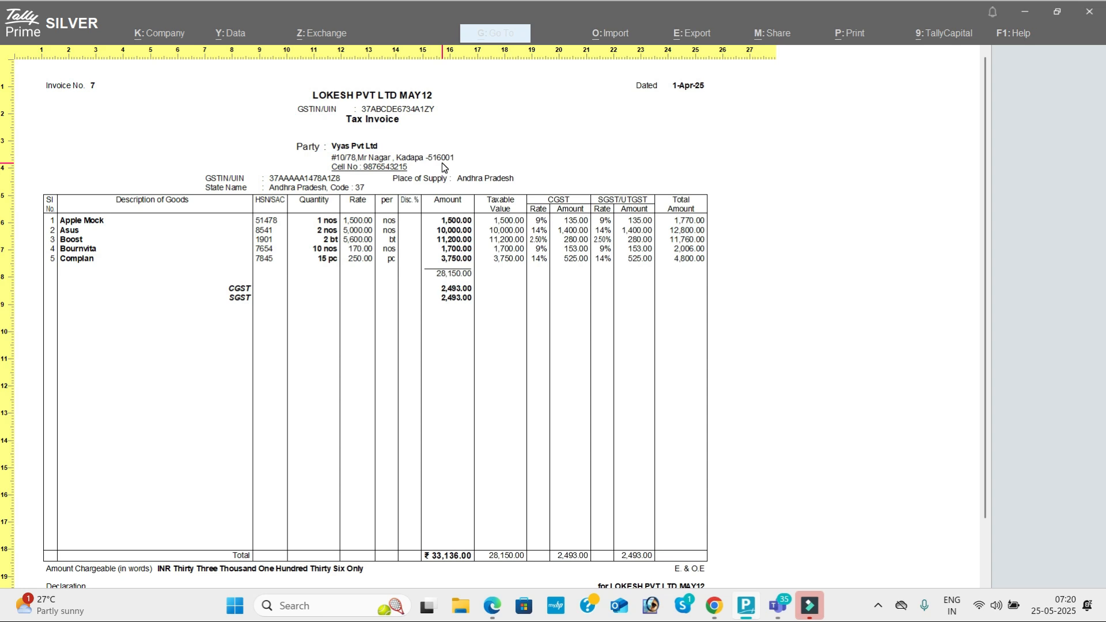
key(Escape)
key(Escape)
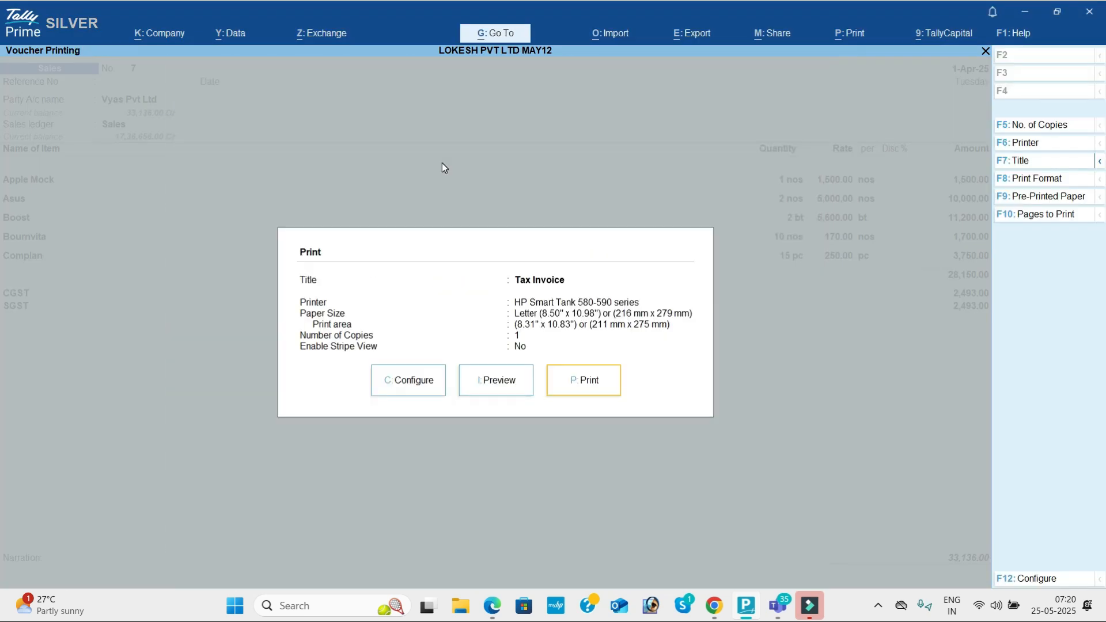
Step: Set Use Simple Invoice format and Show Item-wise GST details both to No
key(Left)
key(Left)
key(Return)
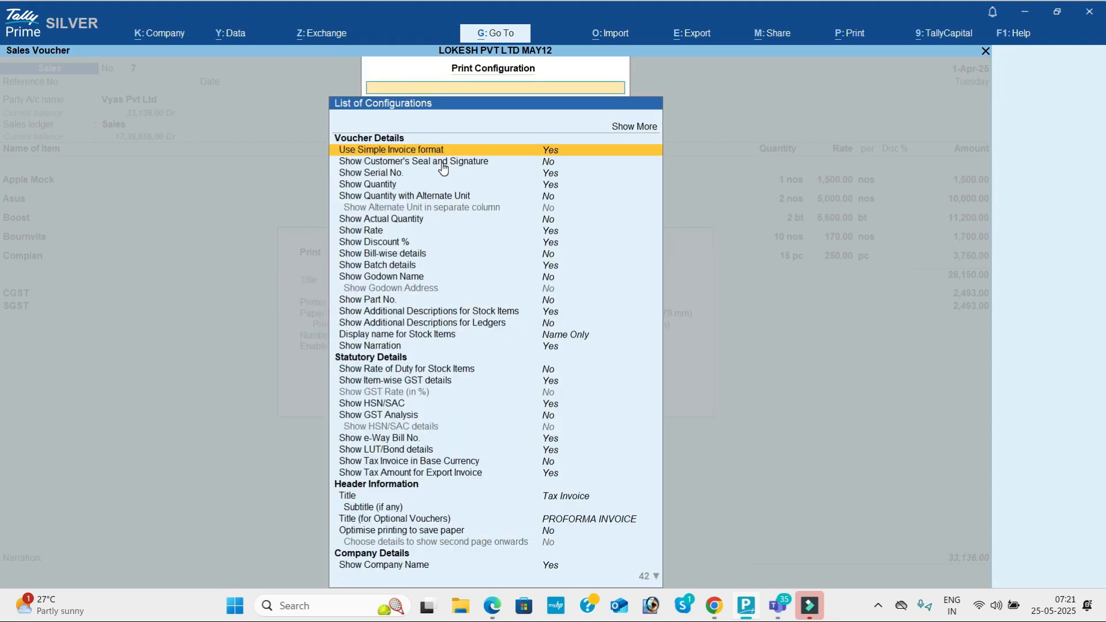
key(Return)
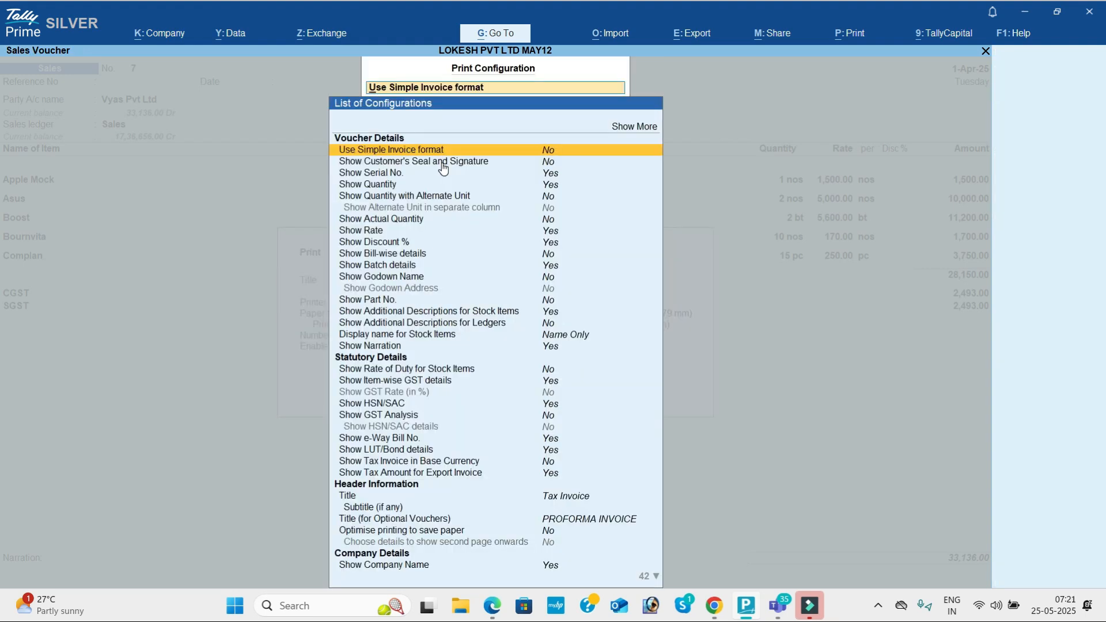
key(Down)
key(Down)
key(Down)
key(Down)
key(Down)
key(Down)
key(Down)
key(Down)
key(Down)
key(Down)
key(Down)
key(Down)
key(Down)
key(Down)
key(Down)
key(Down)
key(Down)
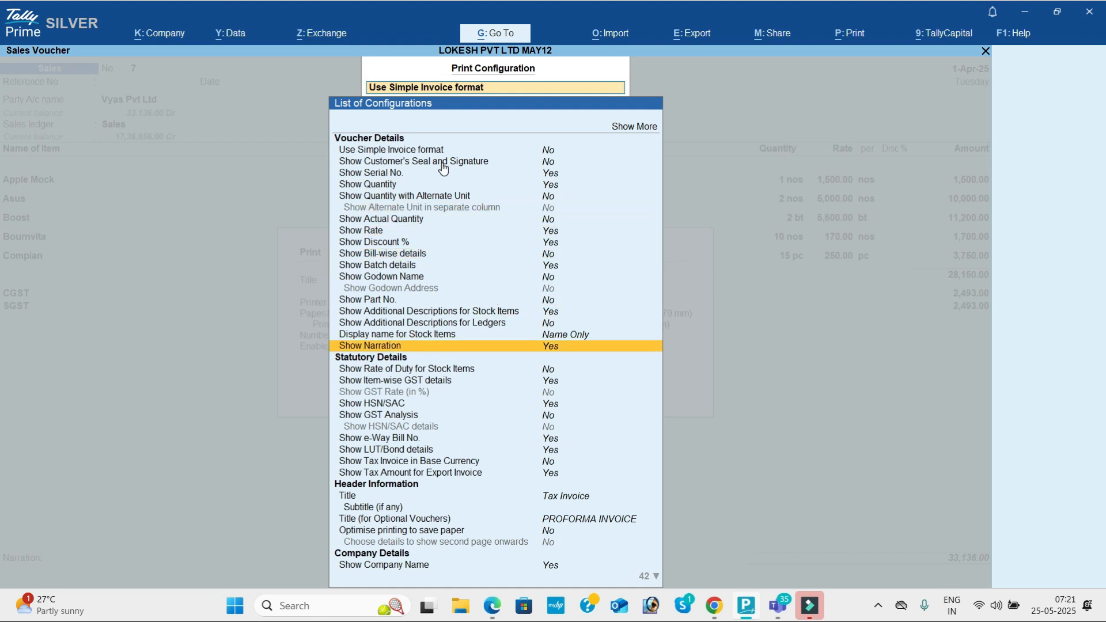
key(Down)
key(Down)
key(Return)
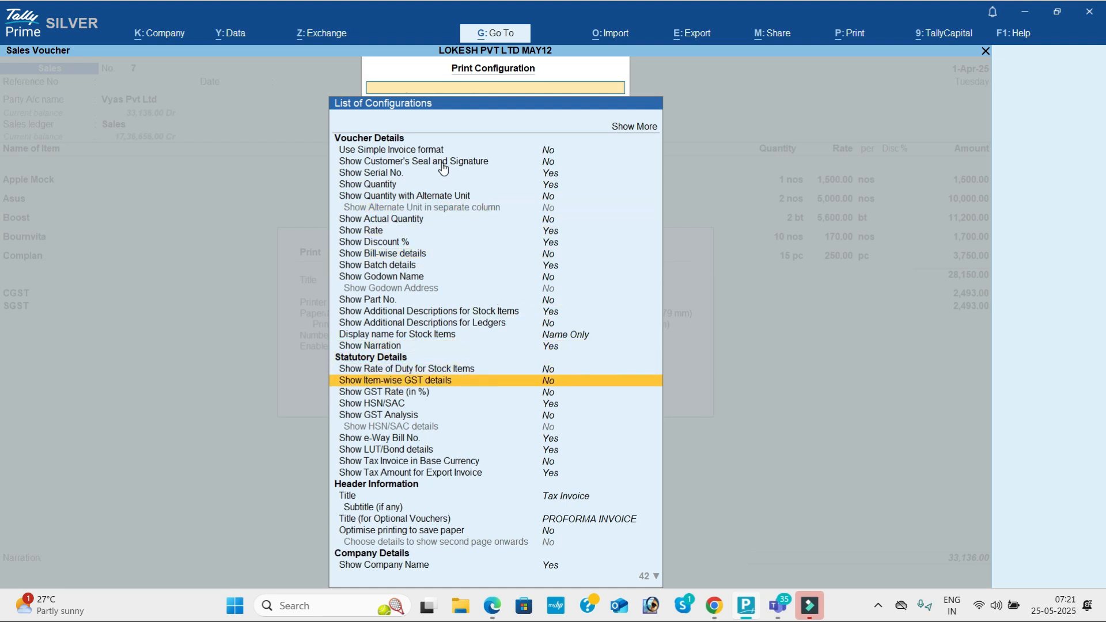
key(Escape)
Step: Preview the reformatted invoice enlarged, then return to the print configuration list
key(i)
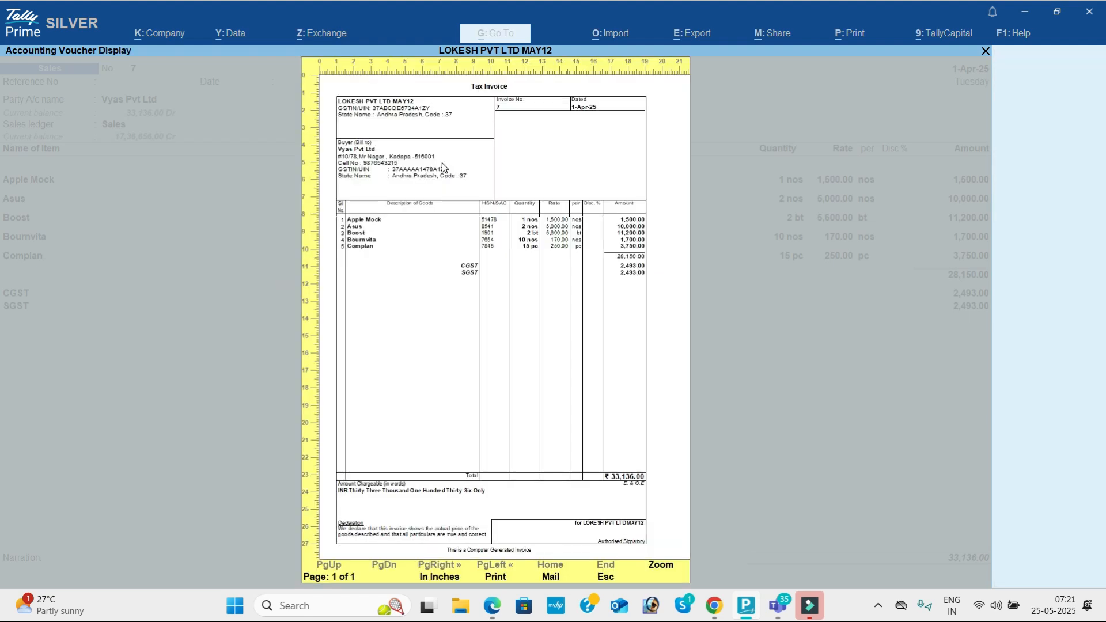
key(alt+z)
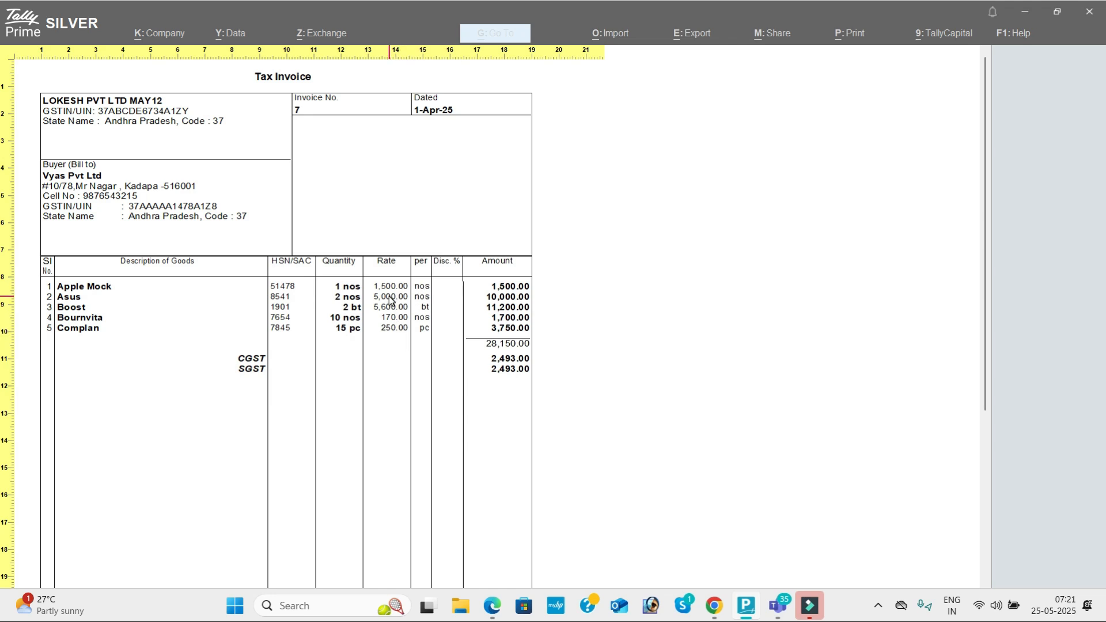
key(Return)
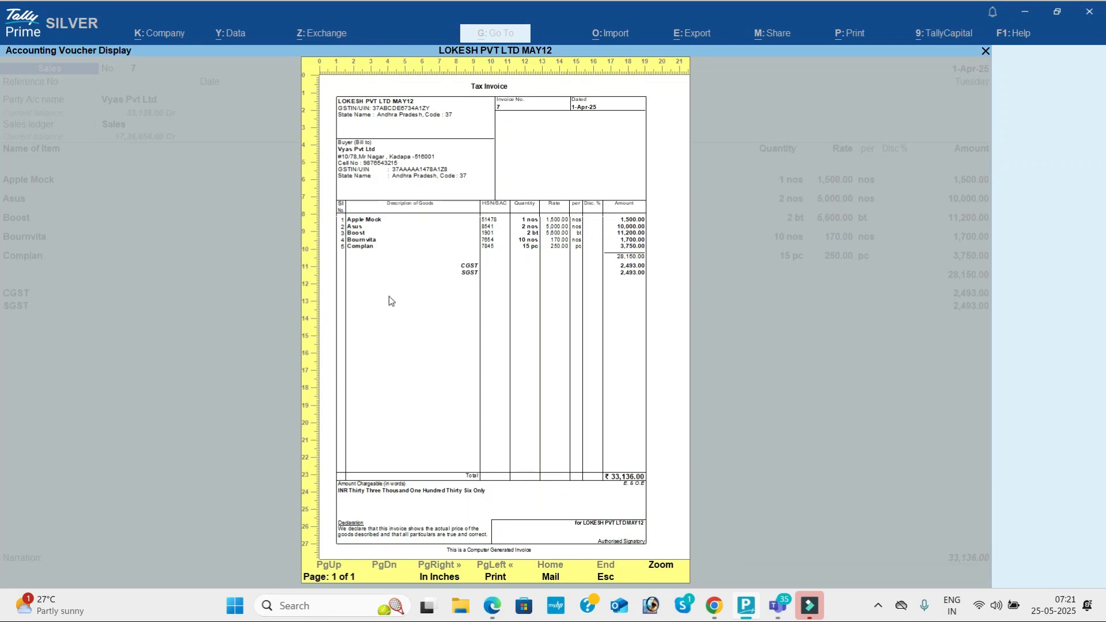
key(Escape)
key(Return)
key(Down)
key(Down)
key(Down)
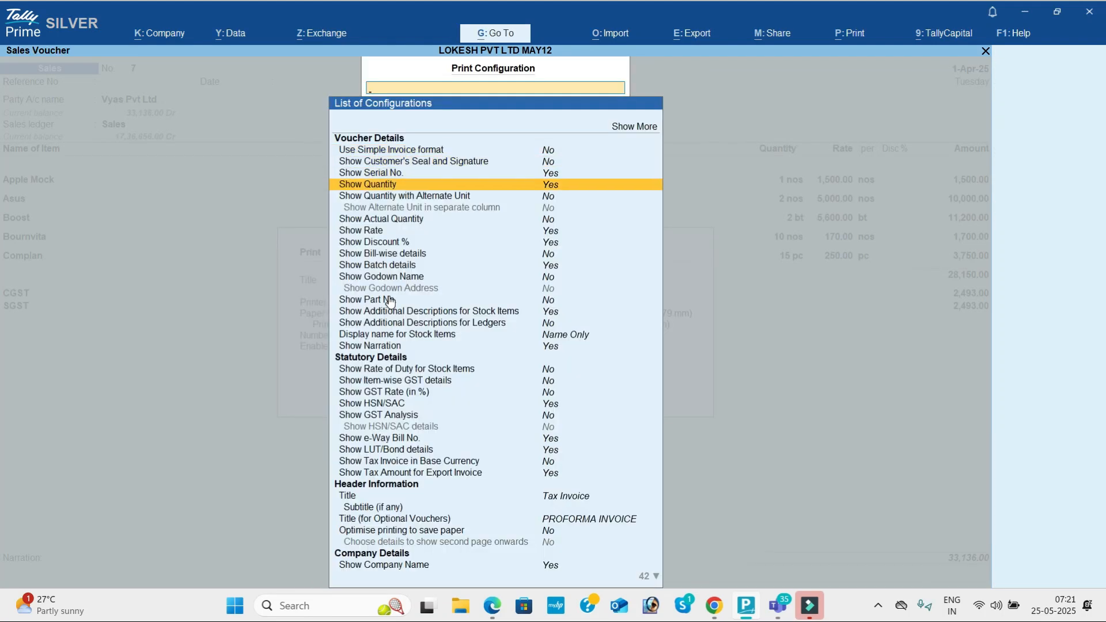
Step: Set Show Quantity, Show Rate, Show Discount % and Show HSN/SAC to No
key(Return)
key(Down)
key(Down)
key(Down)
key(Down)
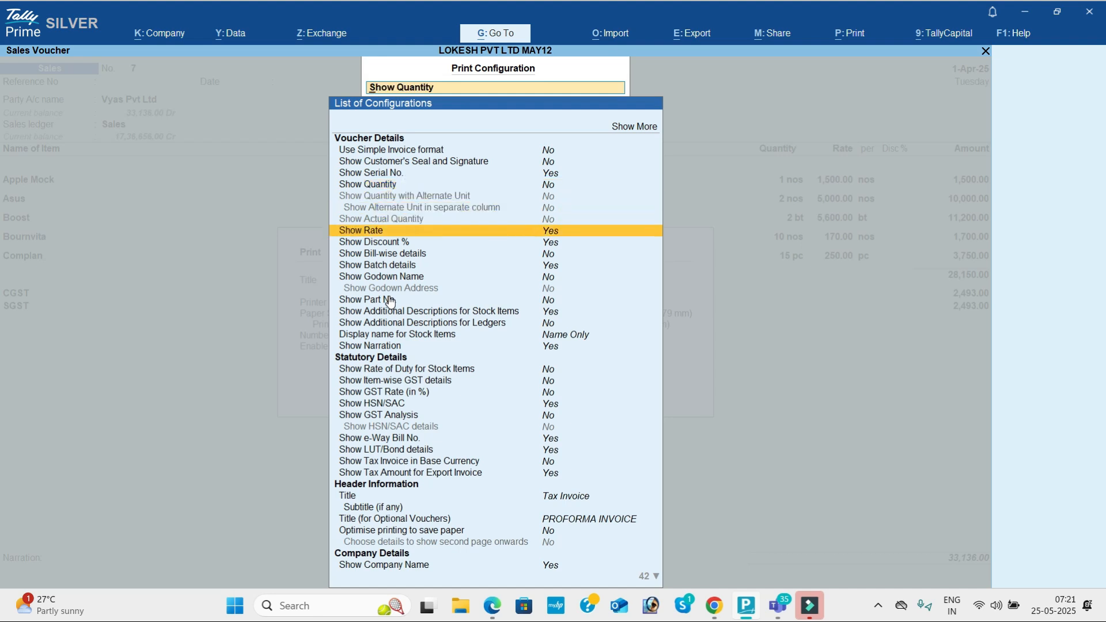
key(Return)
key(Down)
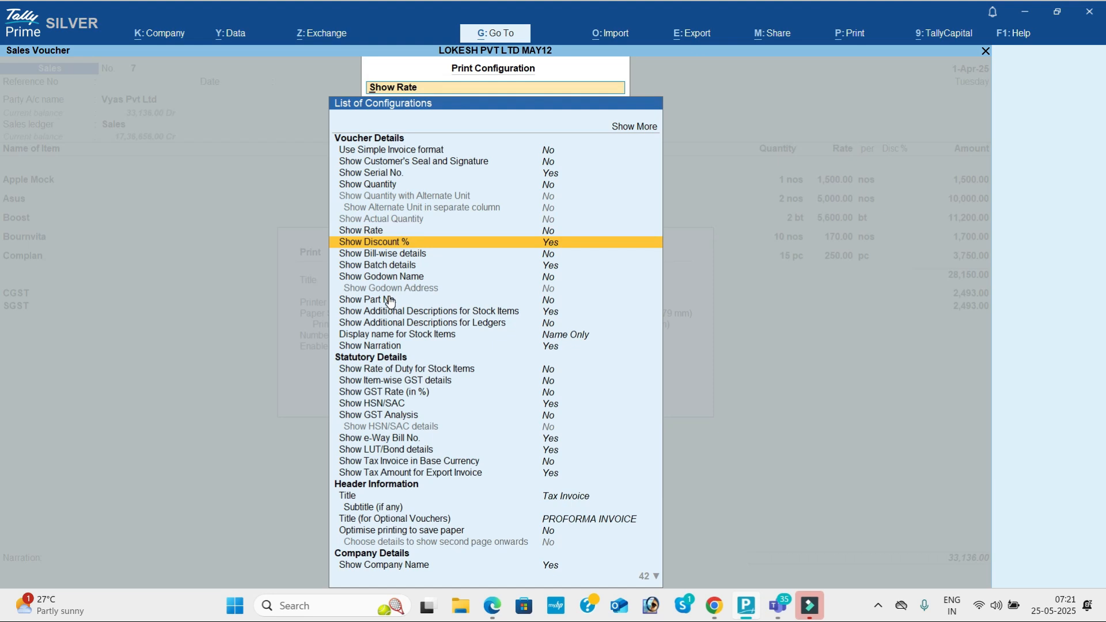
key(Return)
key(Down)
key(Down)
key(Down)
key(Down)
key(Down)
key(Down)
key(Down)
key(Down)
key(Down)
key(Down)
key(Down)
key(Down)
key(Down)
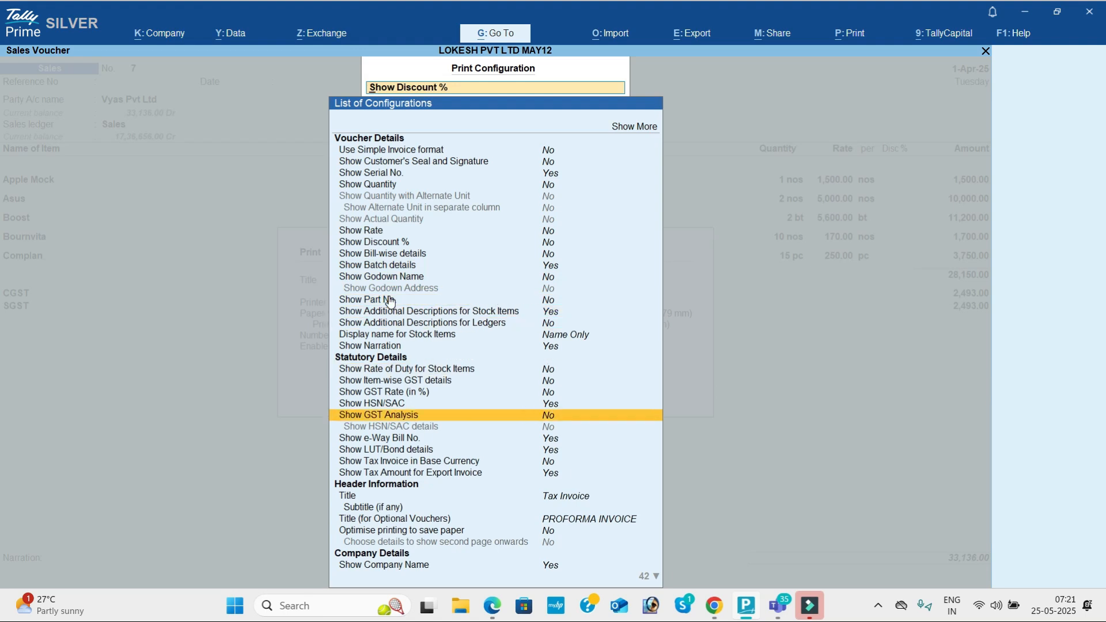
key(Up)
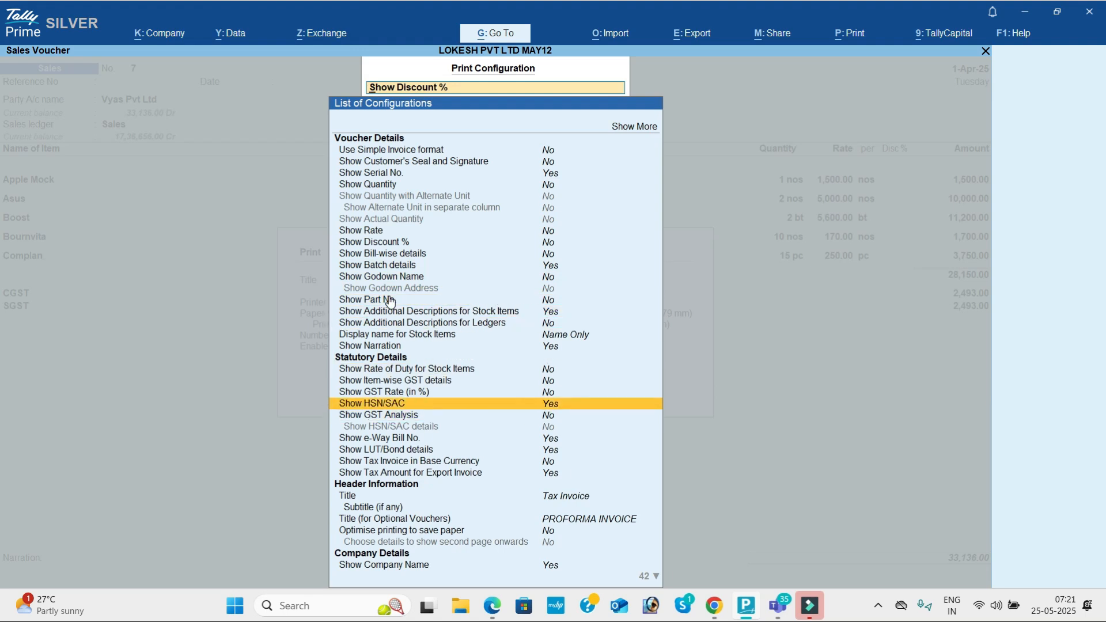
key(Return)
key(Escape)
Step: Preview the description-and-amount invoice enlarged, then close the preview
key(i)
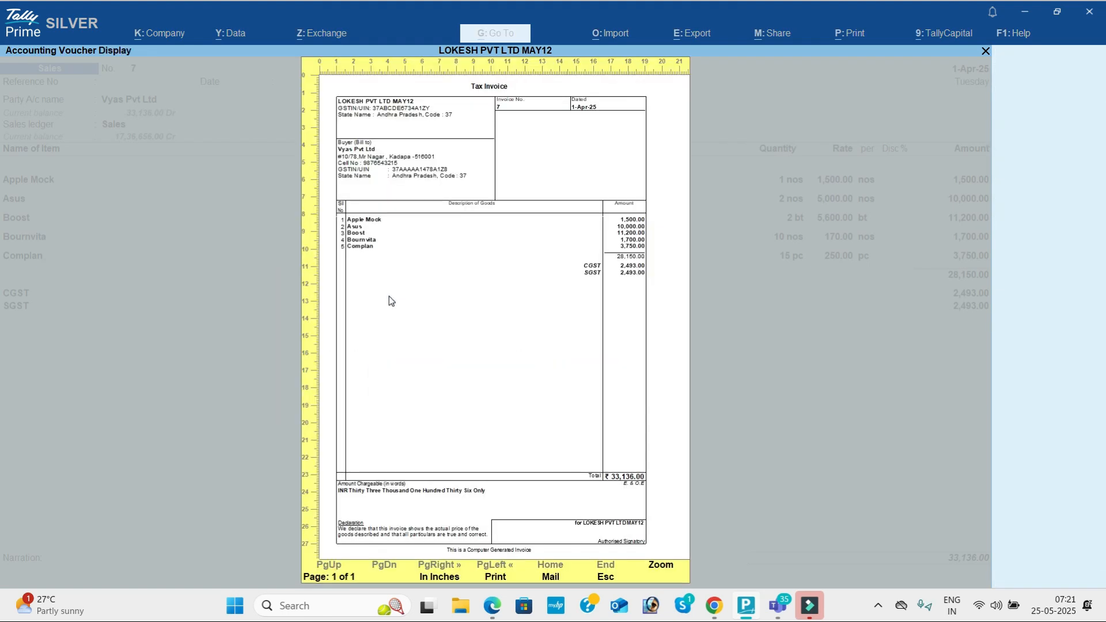
click(389, 296)
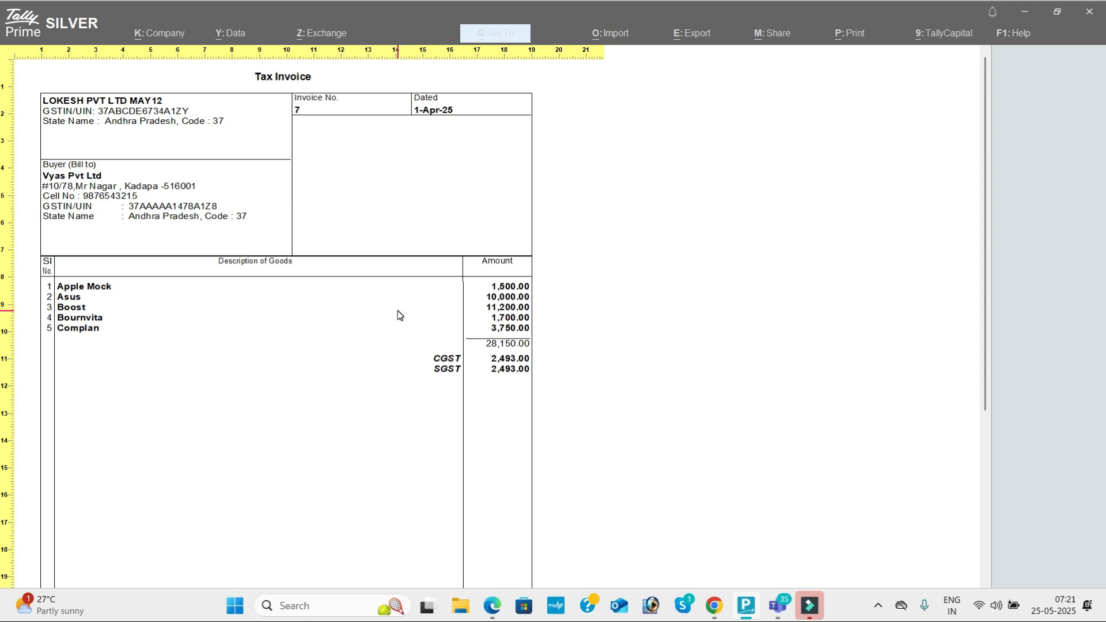
key(alt+z)
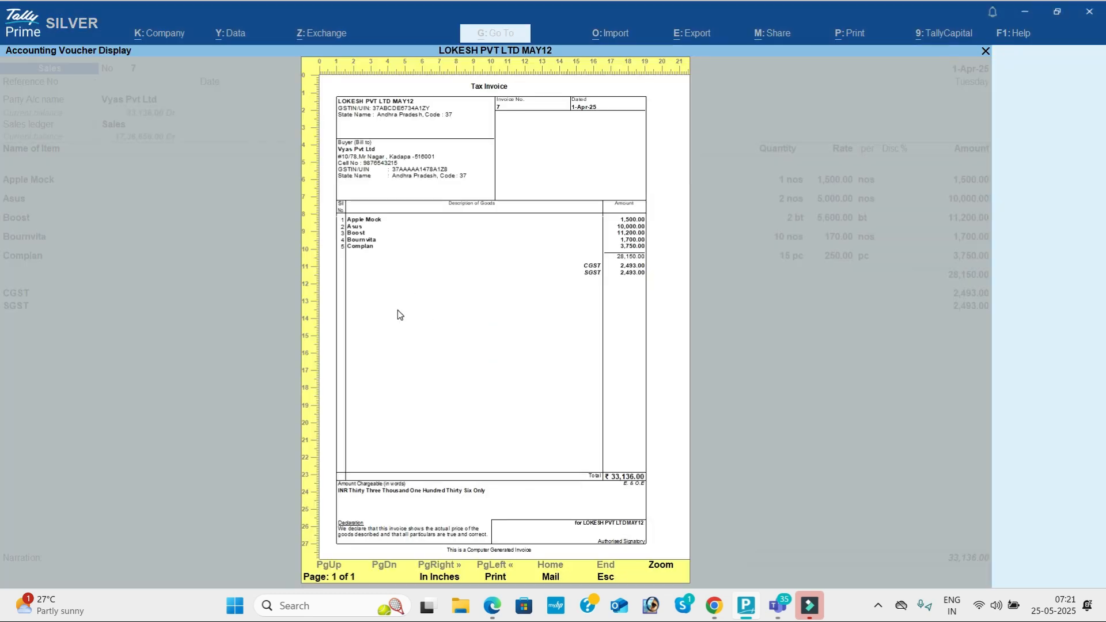
key(Escape)
key(Left)
key(Left)
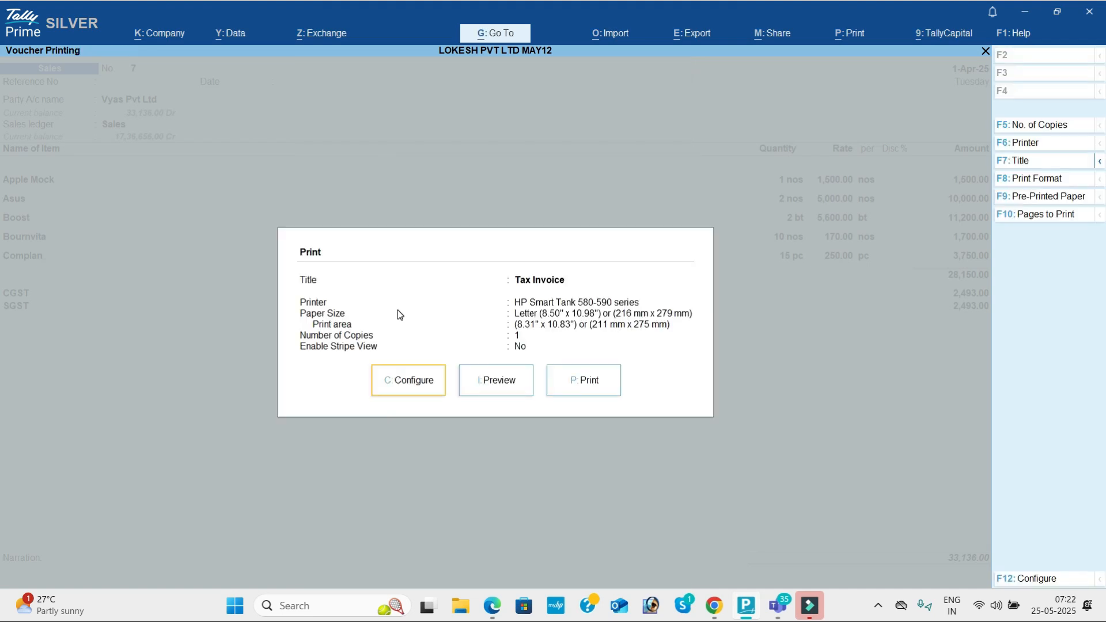
Step: Set Show Quantity, Rate, Discount %, HSN/SAC, GST Analysis and HSN/SAC details to Yes
key(Return)
key(Down)
key(Down)
key(Down)
key(Return)
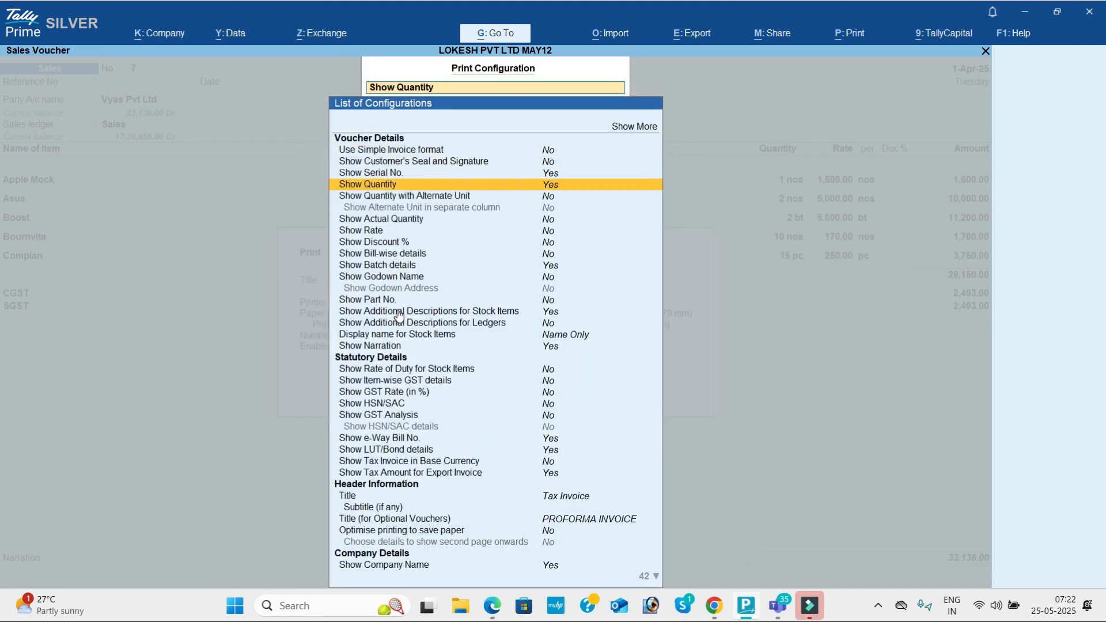
key(Down)
key(Down)
key(Down)
key(Down)
key(Return)
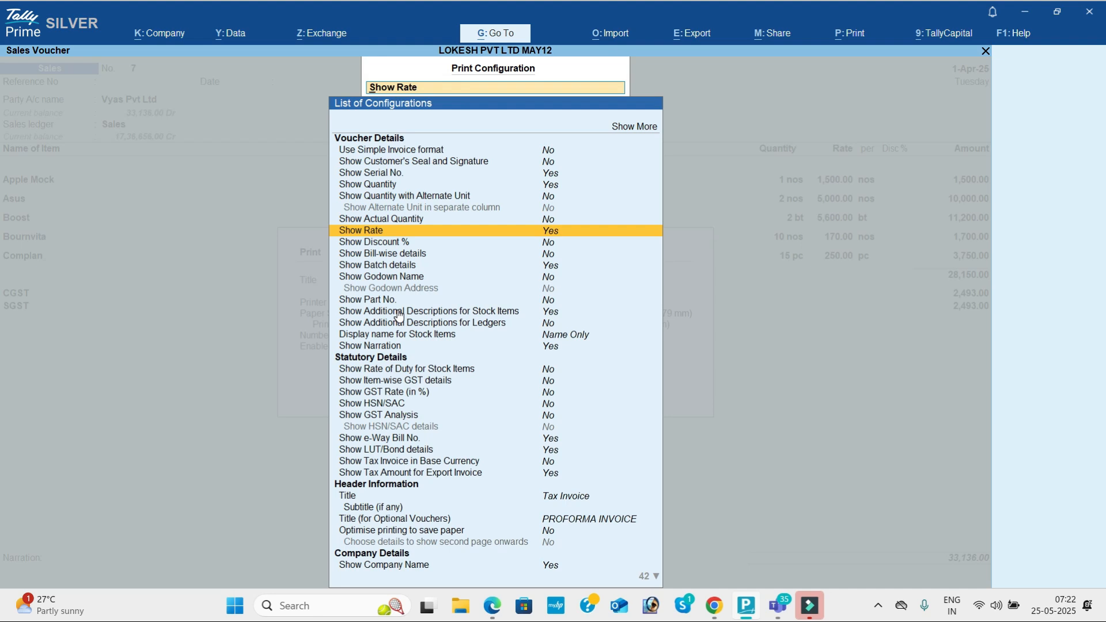
key(Down)
key(Return)
key(Down)
key(Down)
key(Down)
key(Down)
key(Down)
key(Down)
key(Down)
key(Down)
key(Down)
key(Down)
key(Down)
key(Down)
key(Down)
key(Return)
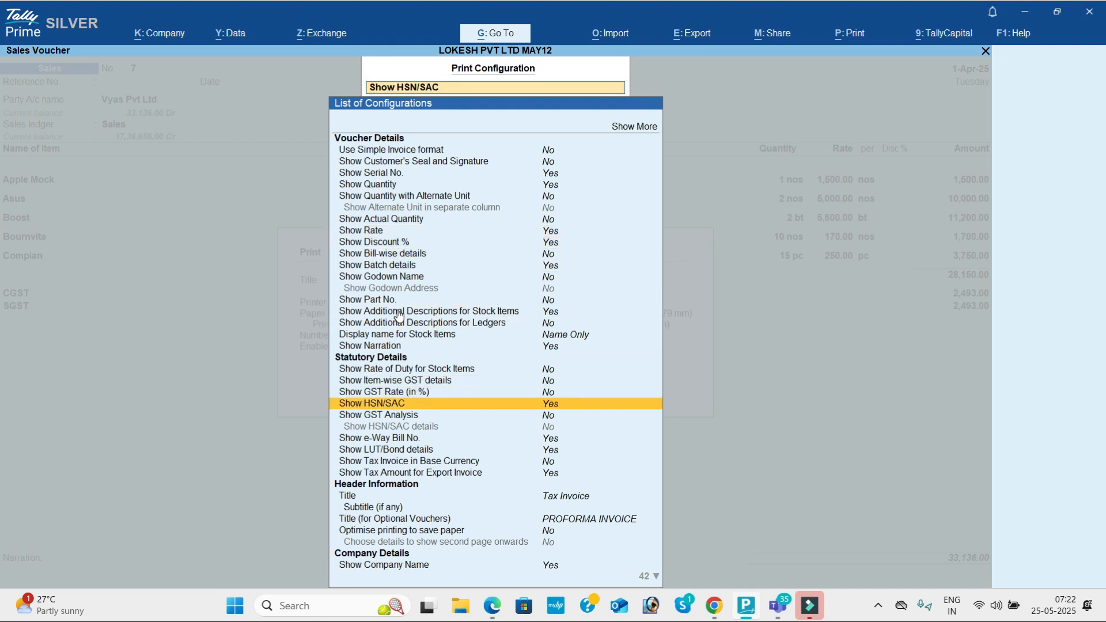
key(Down)
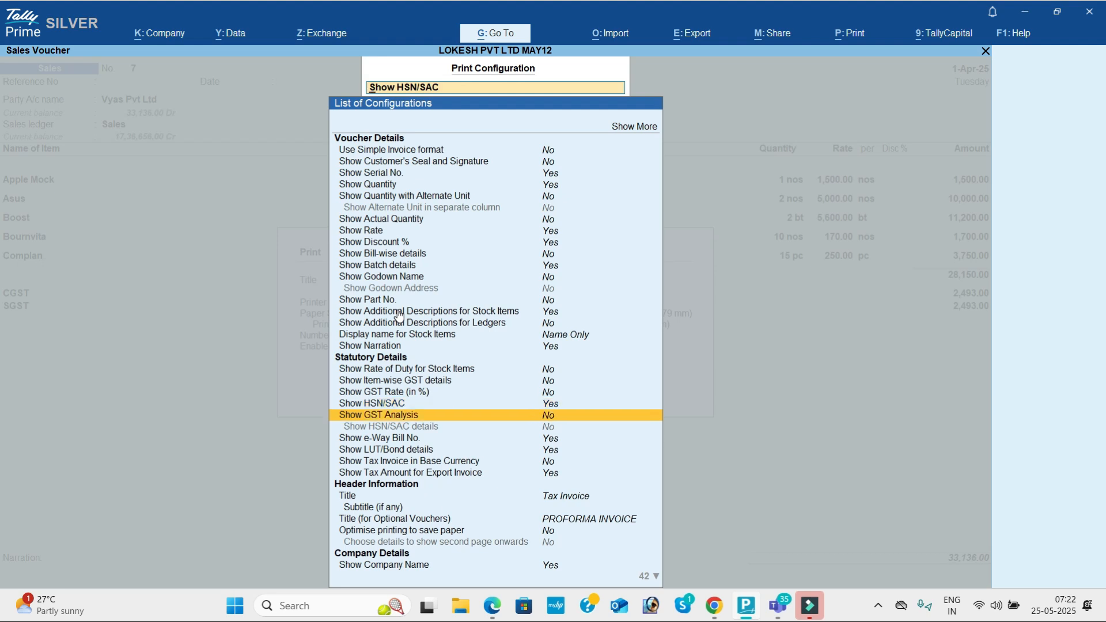
key(Return)
key(Down)
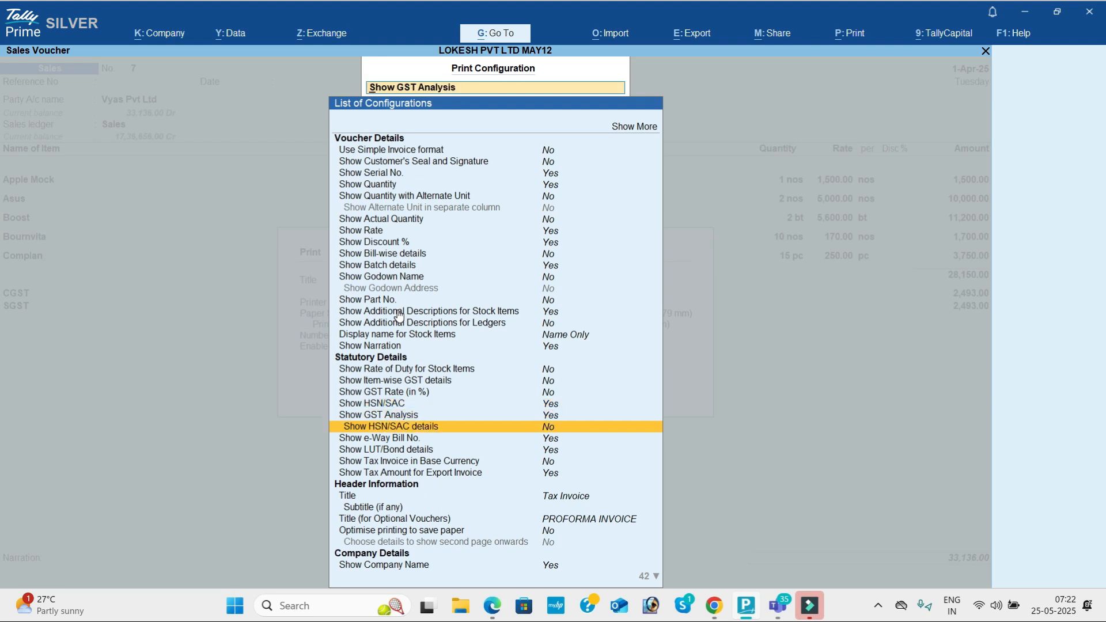
key(Return)
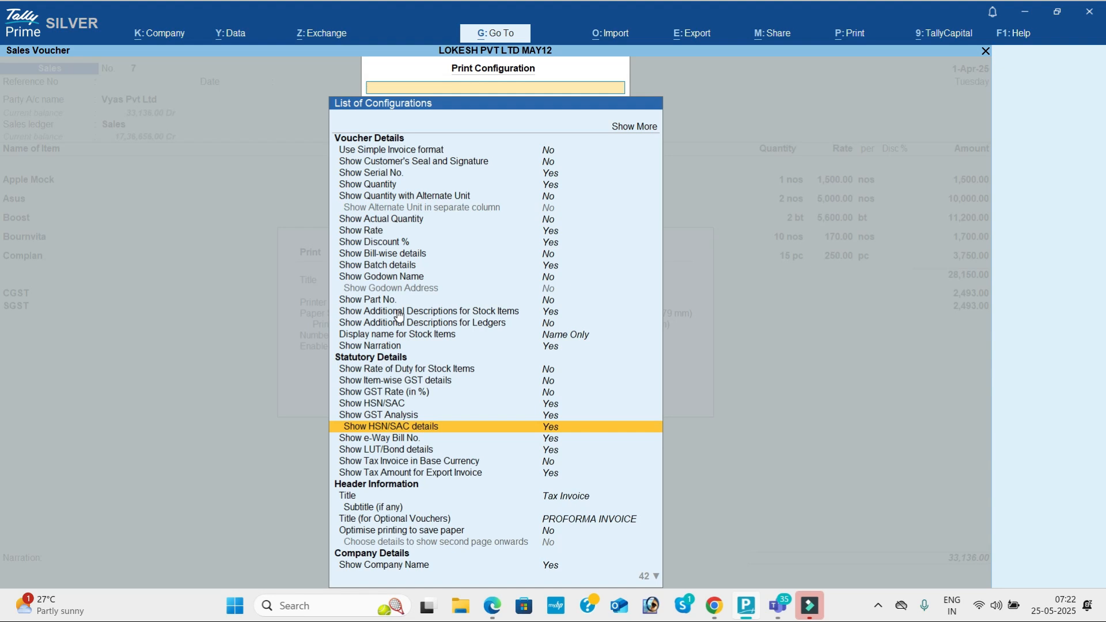
key(Escape)
Step: Preview the updated invoice enlarged and scroll down through the page
key(Right)
key(Return)
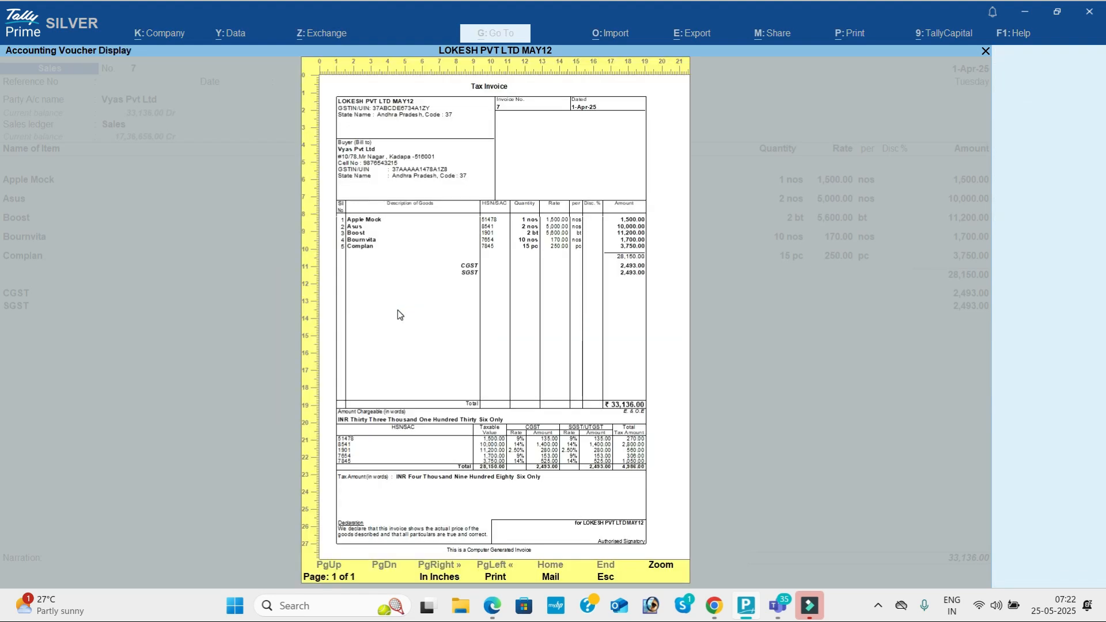
click(397, 310)
scroll(397, 311, down, 5)
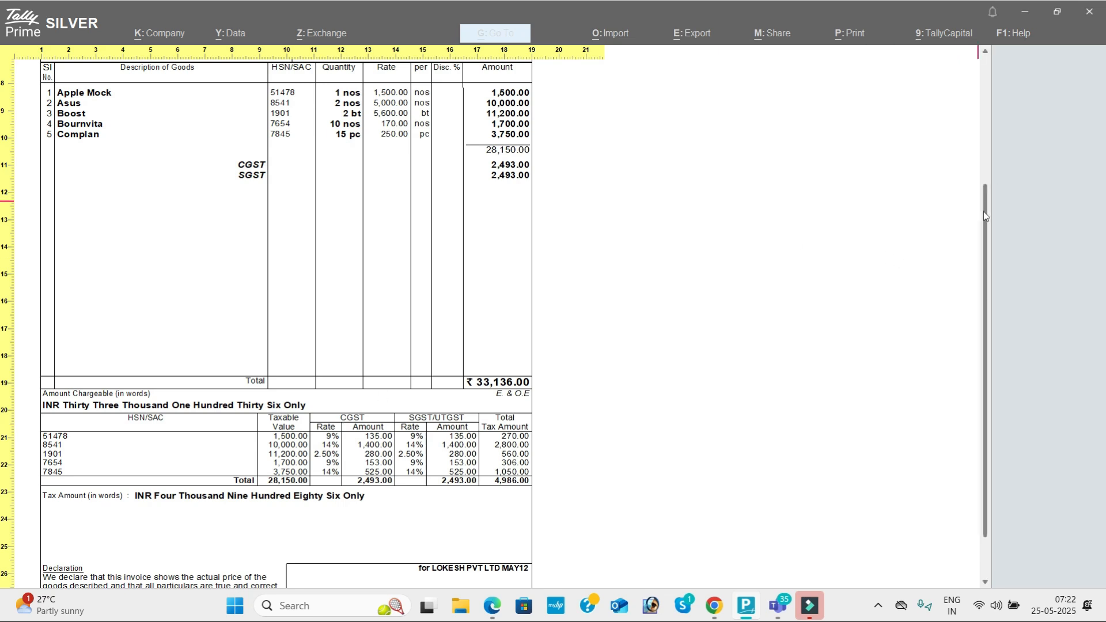
drag(985, 217, 986, 68)
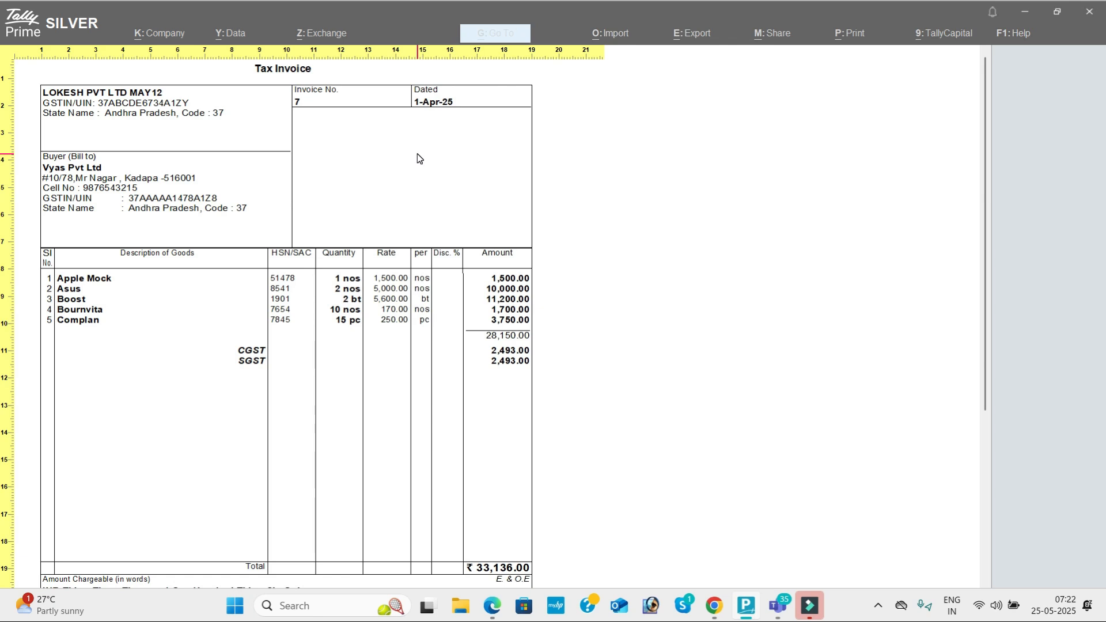
Step: Set Show Export details and Show Reference No. to Yes, then print the tax invoice
key(Escape)
key(Escape)
key(Left)
key(Left)
key(Return)
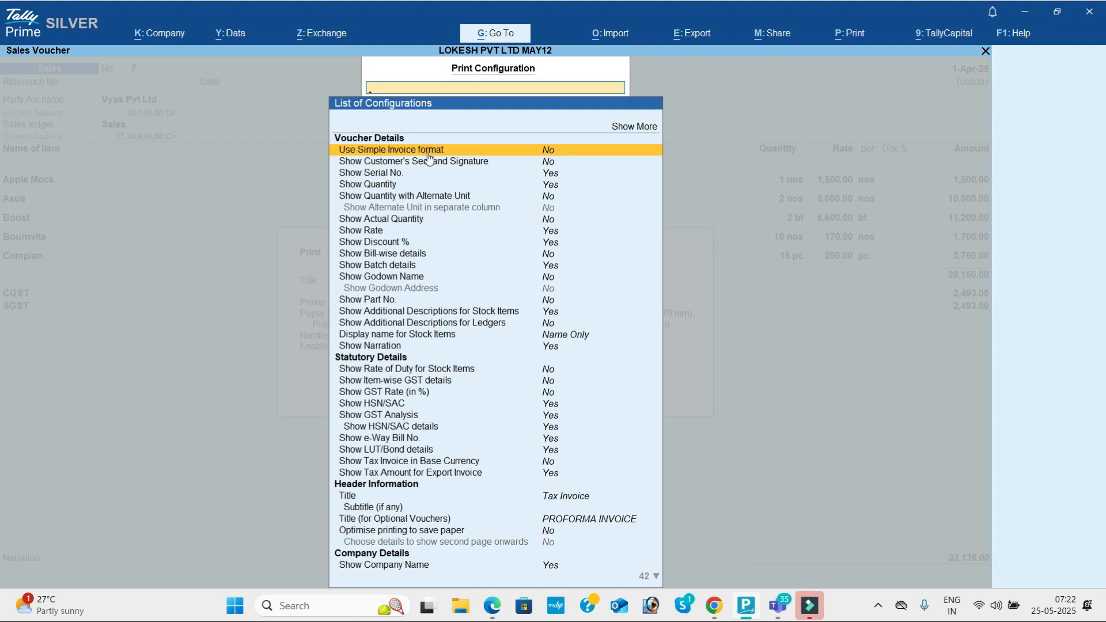
key(Down)
key(Down)
key(Down)
key(Down)
key(Down)
key(Down)
key(Down)
key(Down)
key(Down)
key(Down)
key(Down)
key(Down)
key(Down)
key(Down)
key(Down)
key(Down)
key(Down)
key(Down)
key(Down)
key(Down)
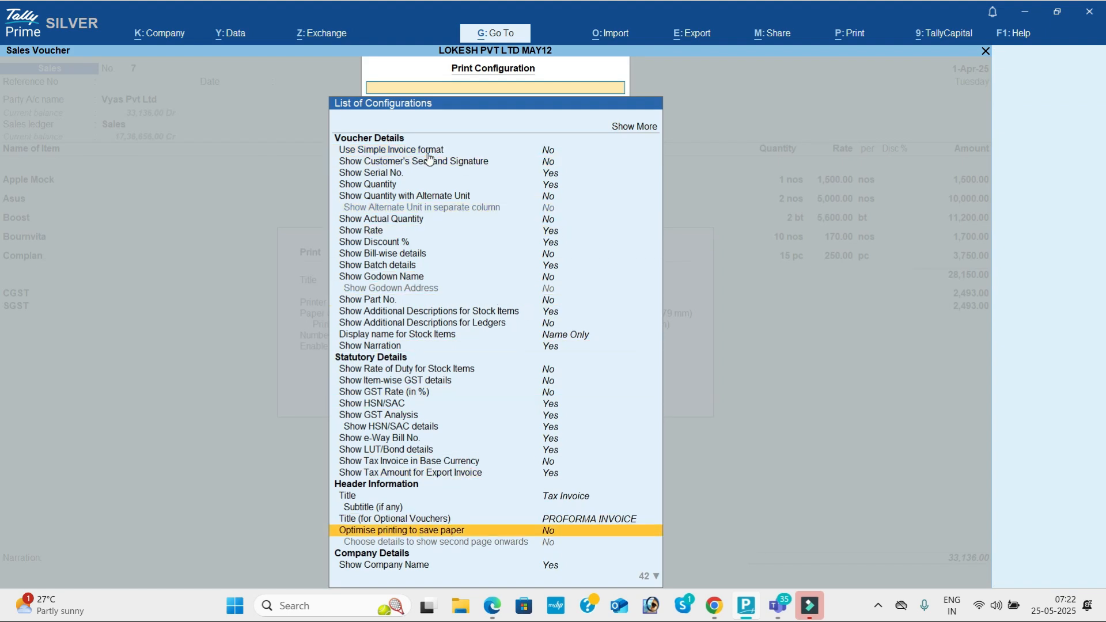
key(Down)
key(Down)
key(Down)
key(Down)
key(Down)
key(Down)
key(Down)
key(Down)
key(Down)
key(Down)
key(Down)
key(Down)
key(Down)
key(Down)
key(Down)
key(Down)
key(Down)
key(Down)
key(Down)
key(Down)
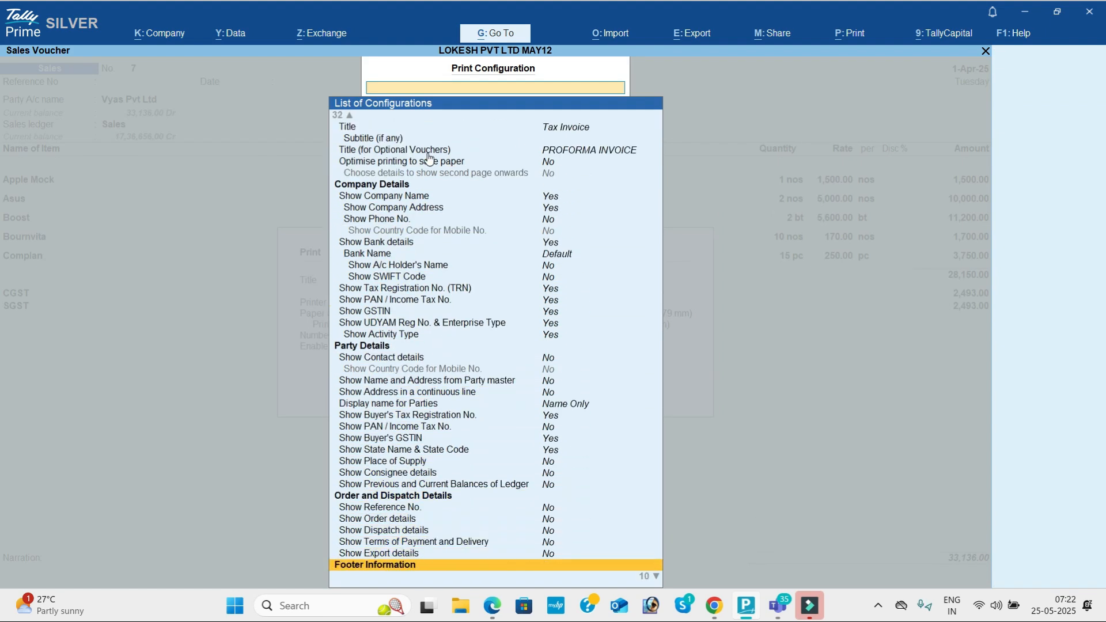
key(Down)
key(Down)
key(Down)
key(Down)
key(Down)
key(Down)
key(Down)
key(Up)
key(Up)
key(Up)
key(Up)
key(Up)
key(Up)
key(Up)
key(Up)
key(Up)
key(Up)
key(Up)
key(Up)
key(Up)
key(Up)
key(Up)
key(Up)
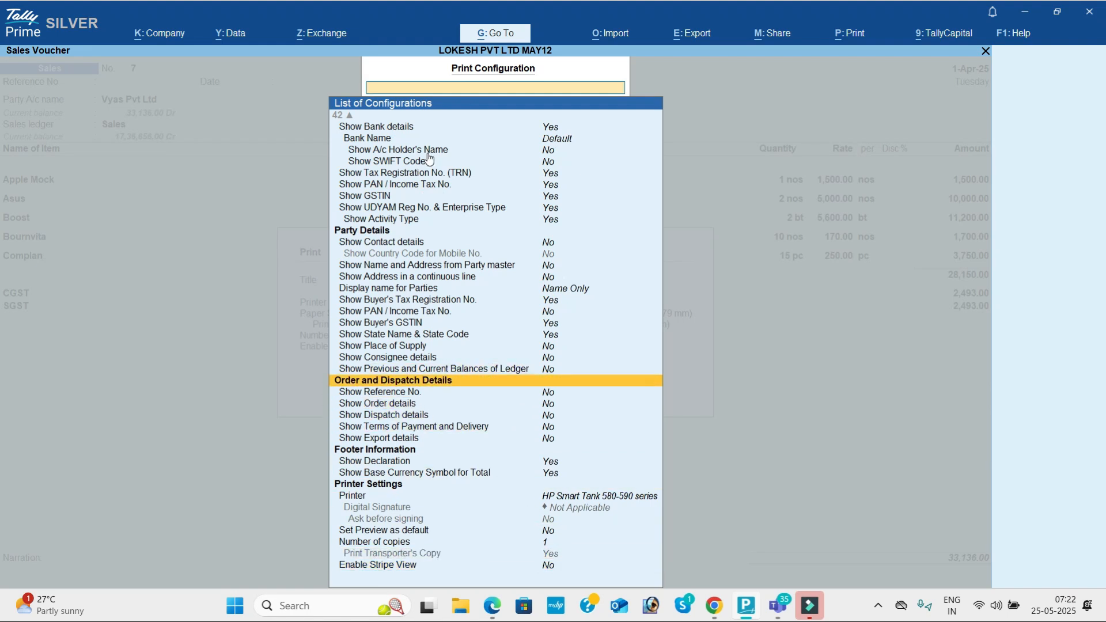
key(Down)
key(Down)
key(Down)
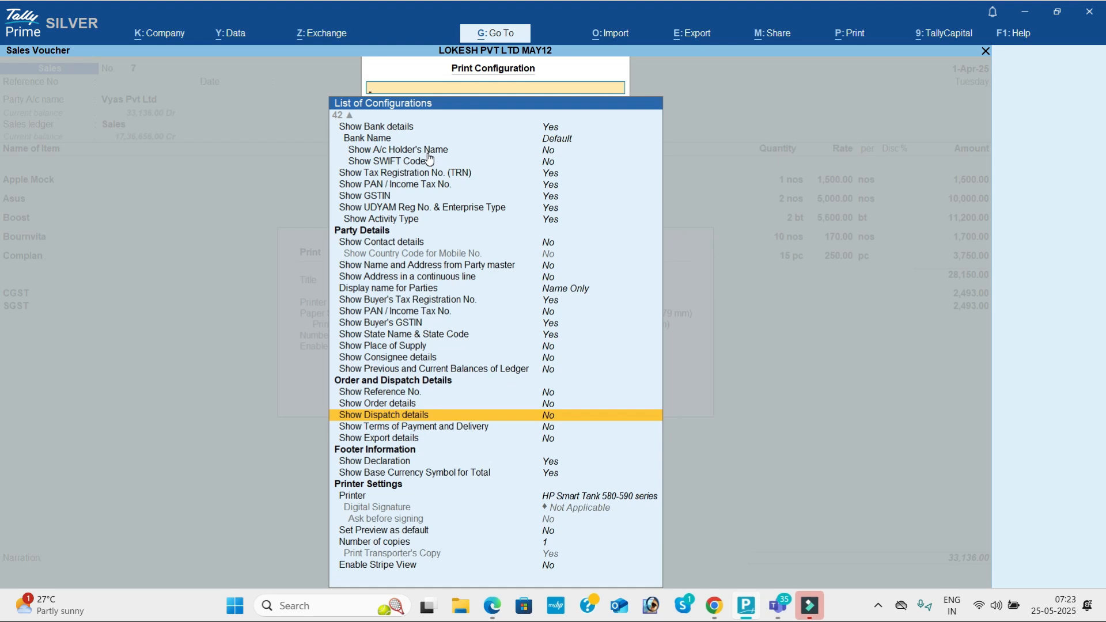
key(Down)
key(Down)
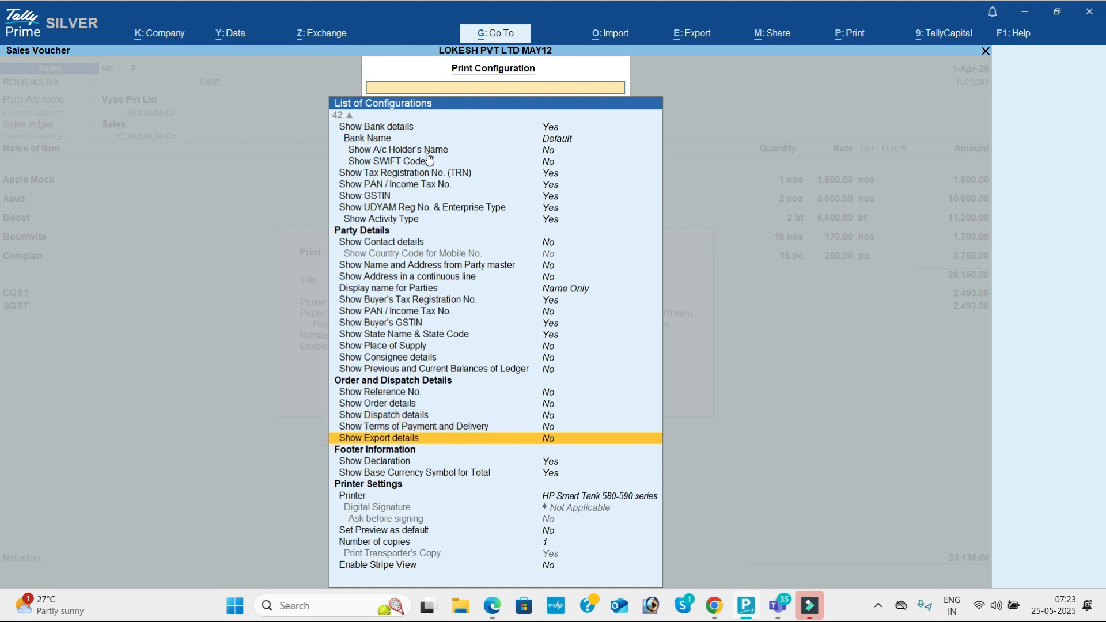
key(Up)
key(Up)
key(Up)
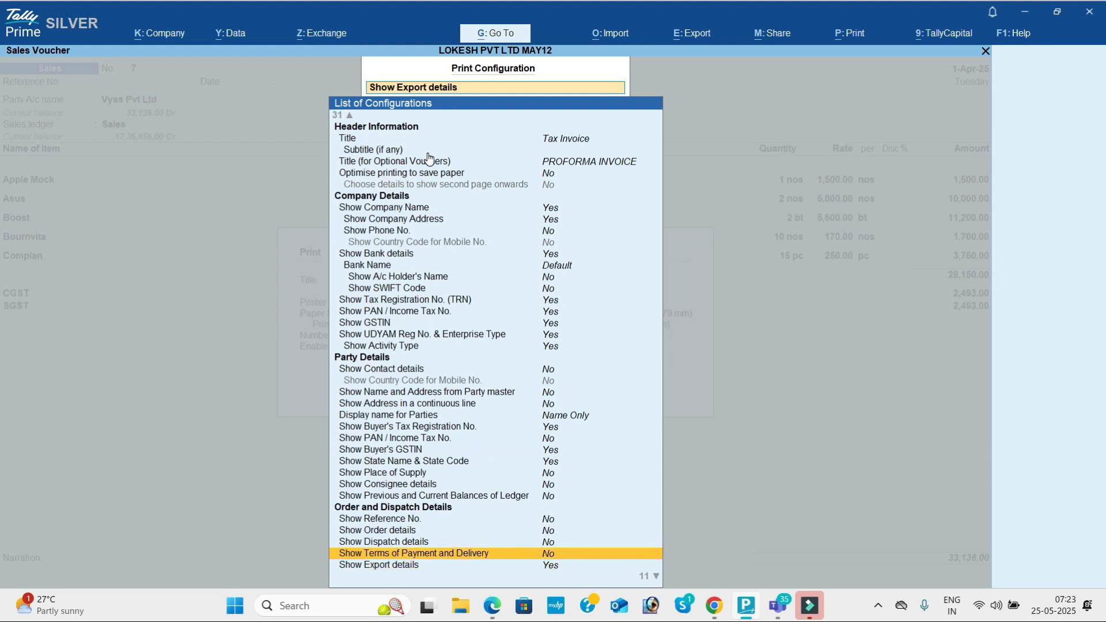
key(Up)
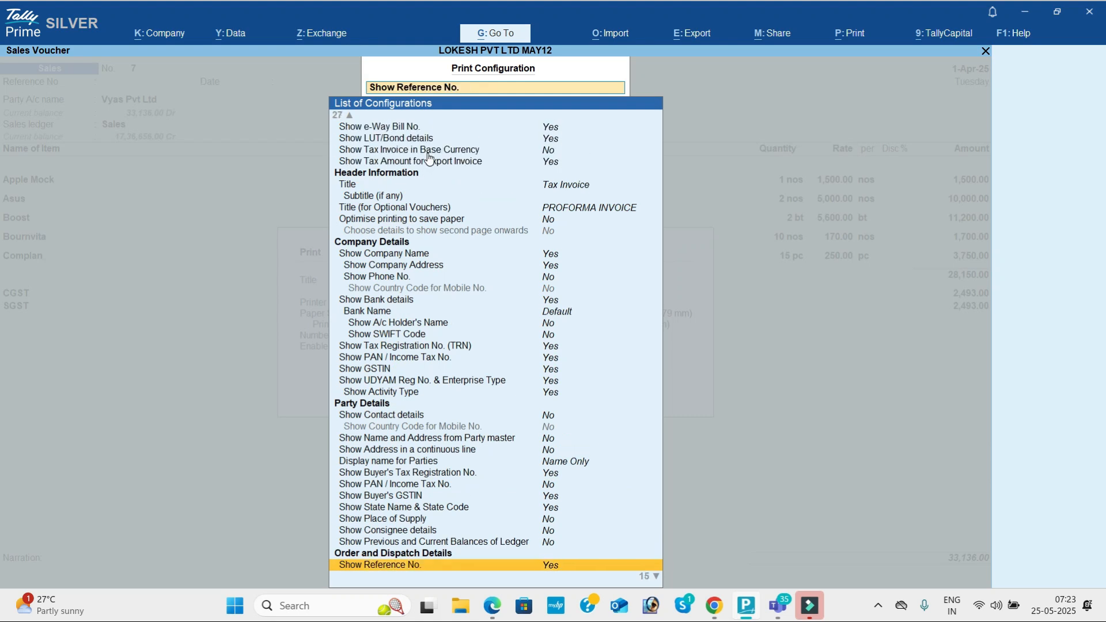
key(Escape)
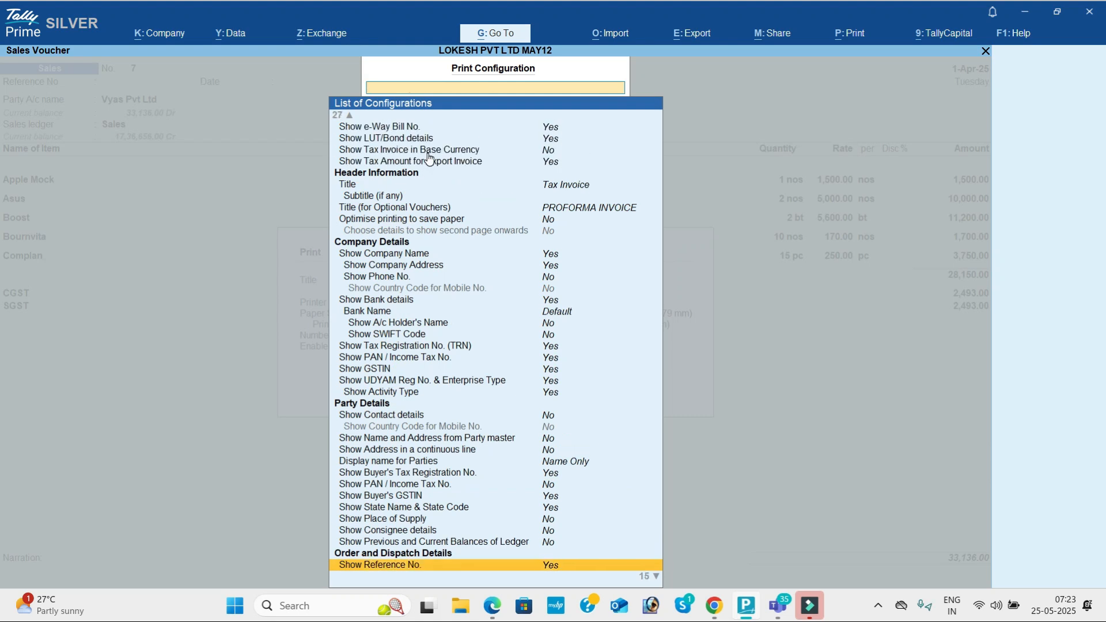
key(p)
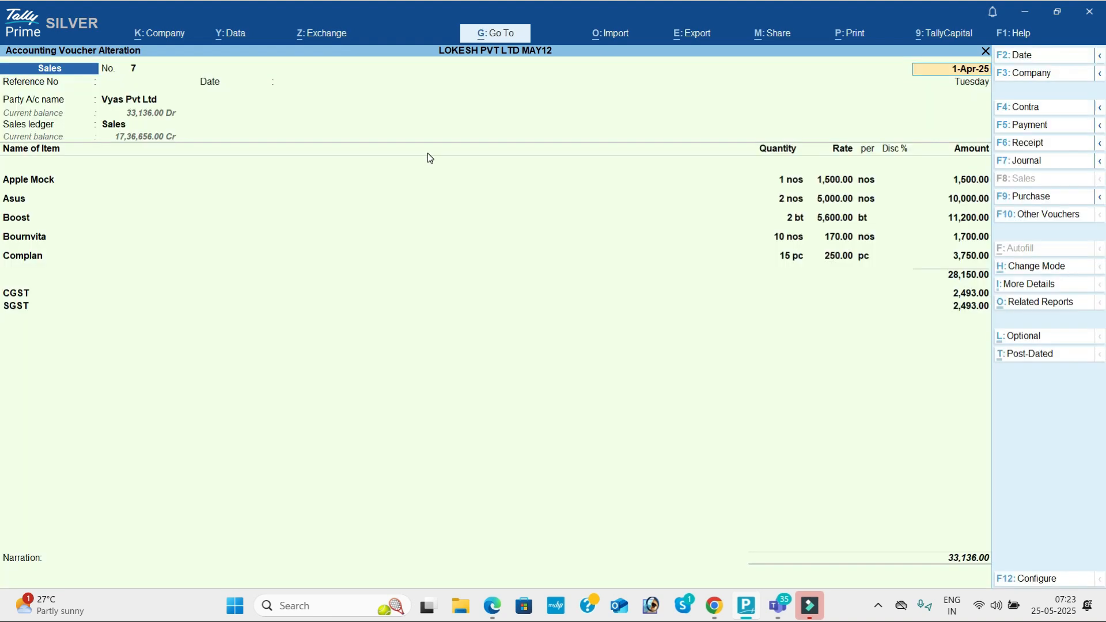
key(alt+p)
key(i)
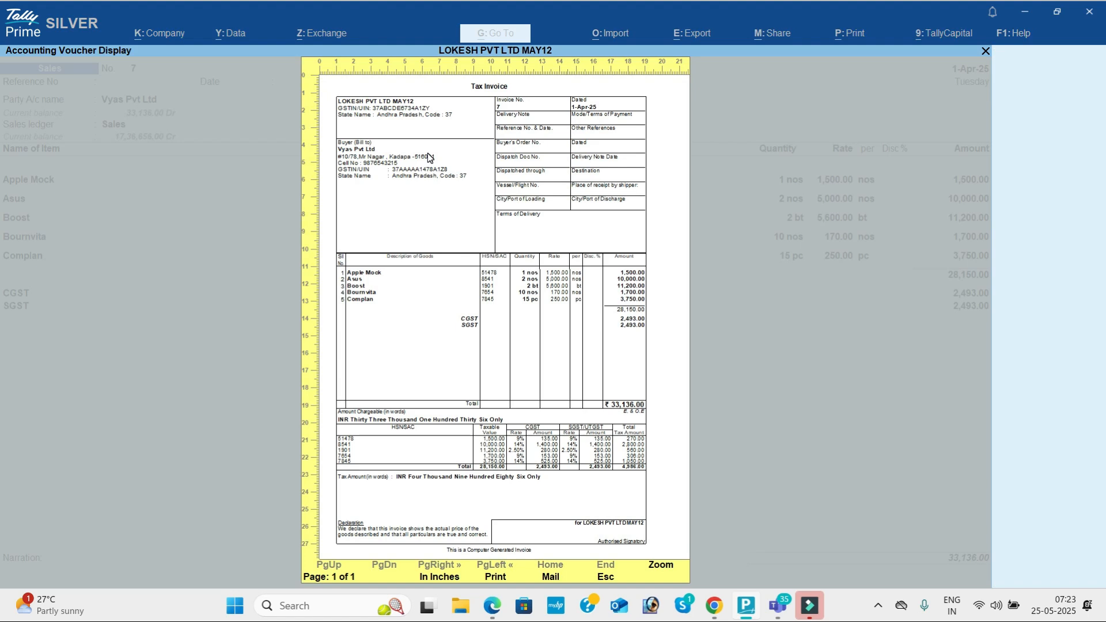
key(alt+z)
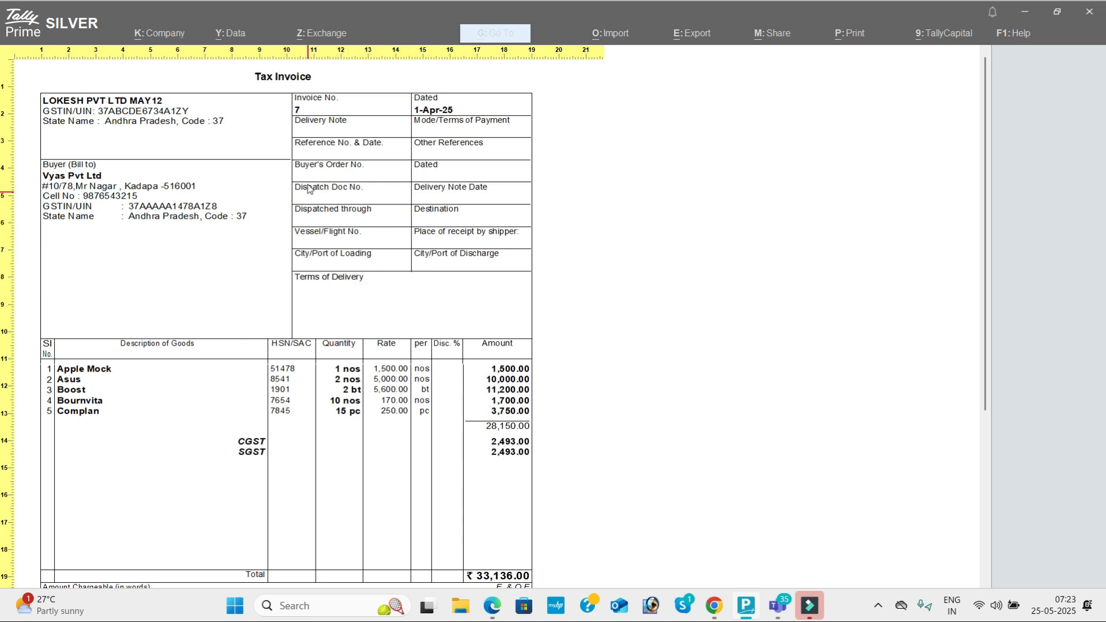
click(405, 206)
key(Escape)
key(Escape)
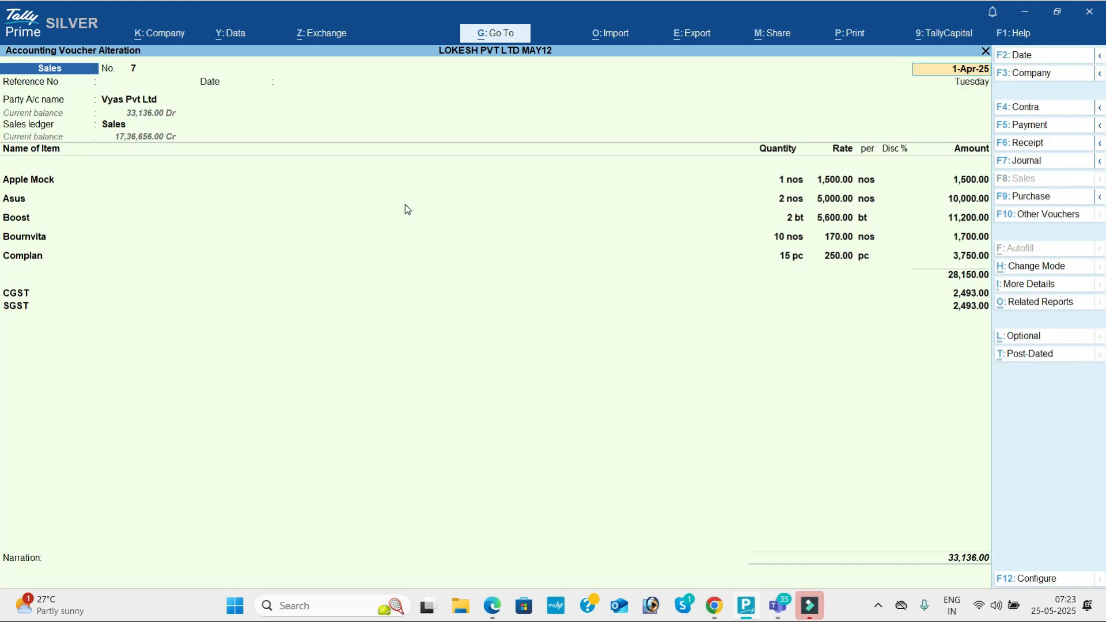
Step: Enter delivery note 500, dispatch doc 5458, dispatched By truck, destination Nellore
click(147, 100)
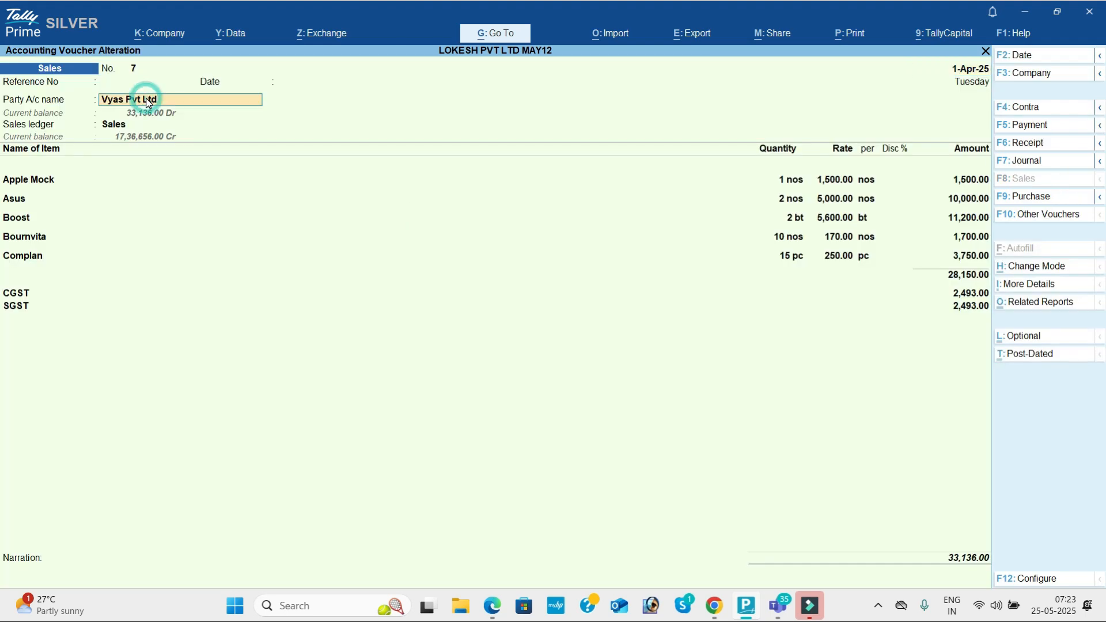
key(Return)
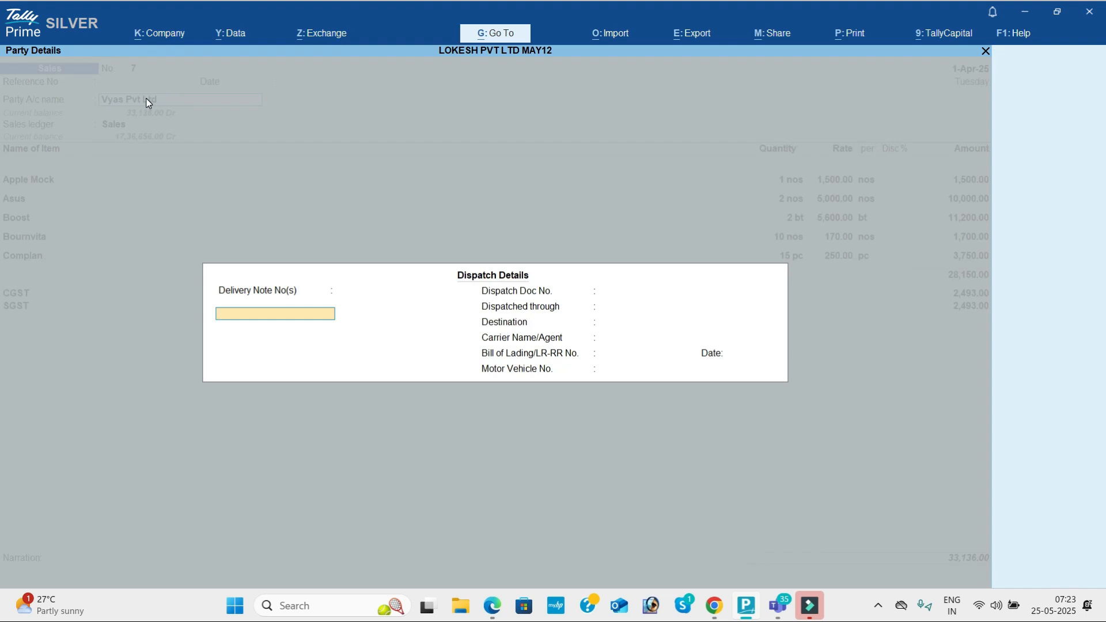
text(500)
key(Return)
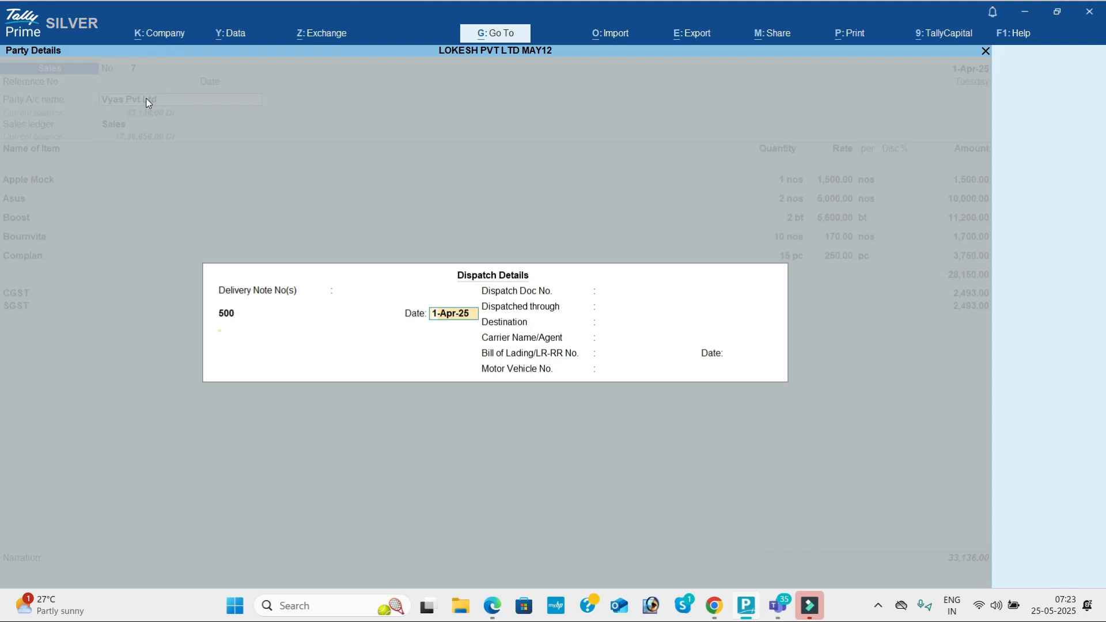
key(Return)
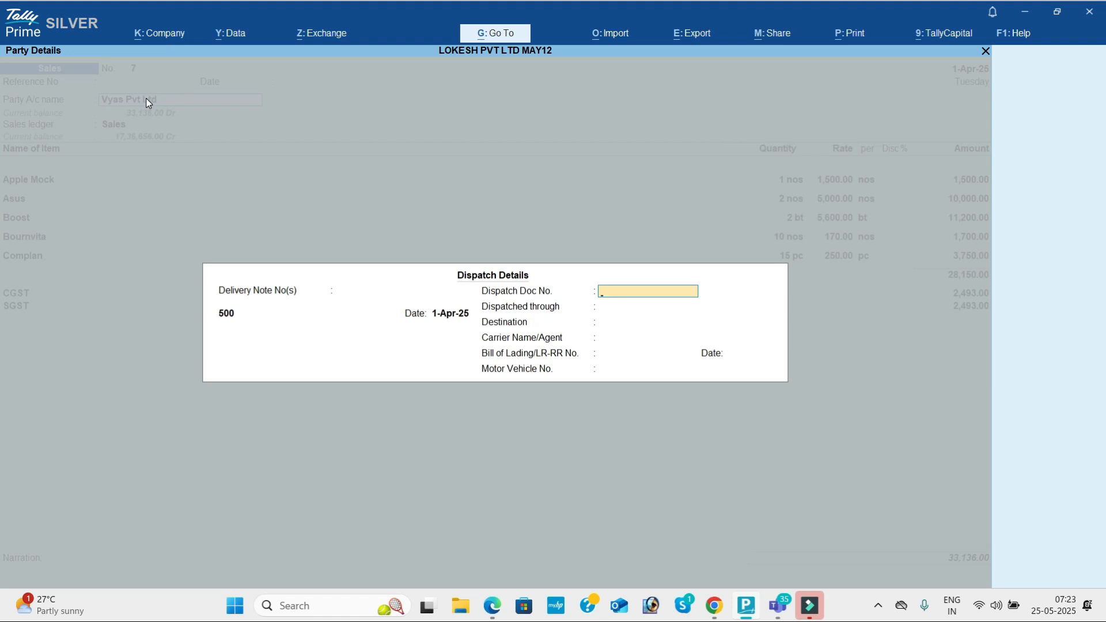
text(5458)
key(Return)
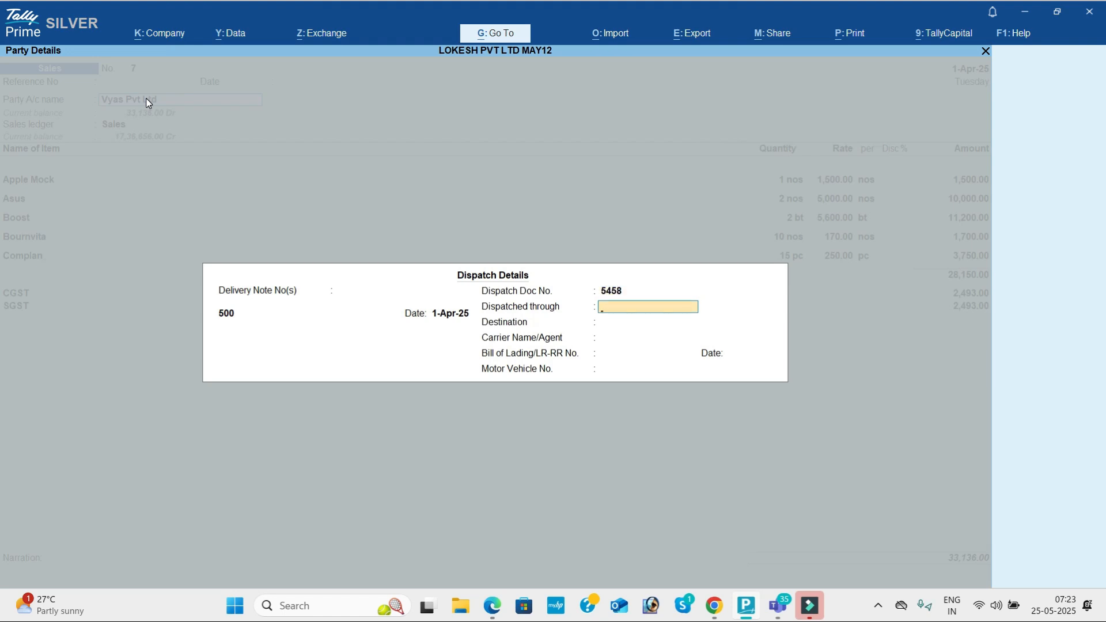
text(By truck)
key(Return)
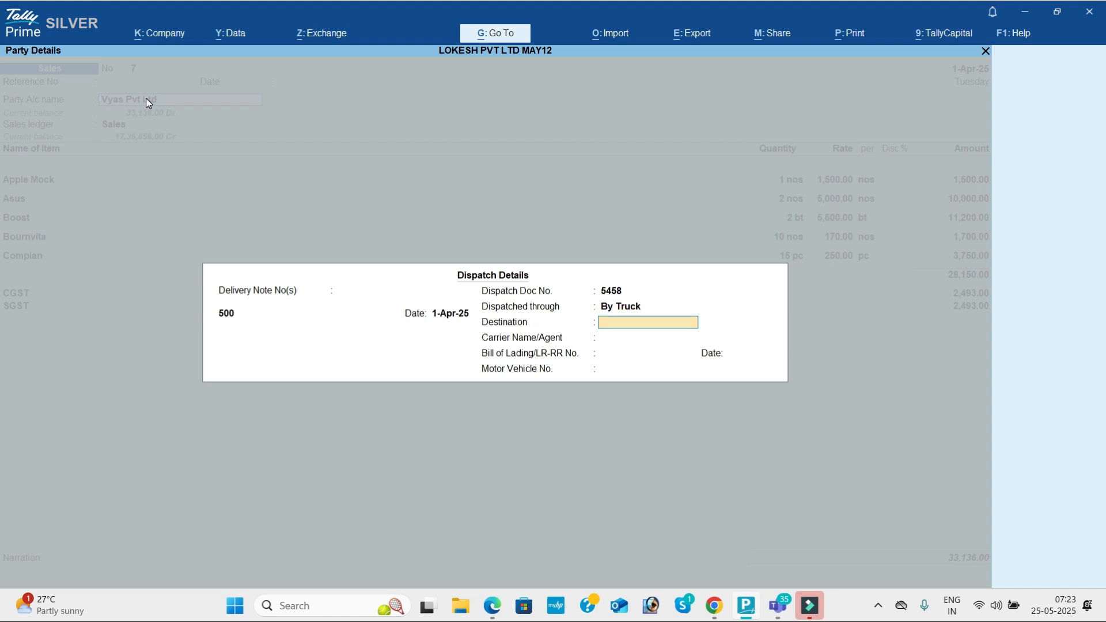
text(Nellore)
key(Return)
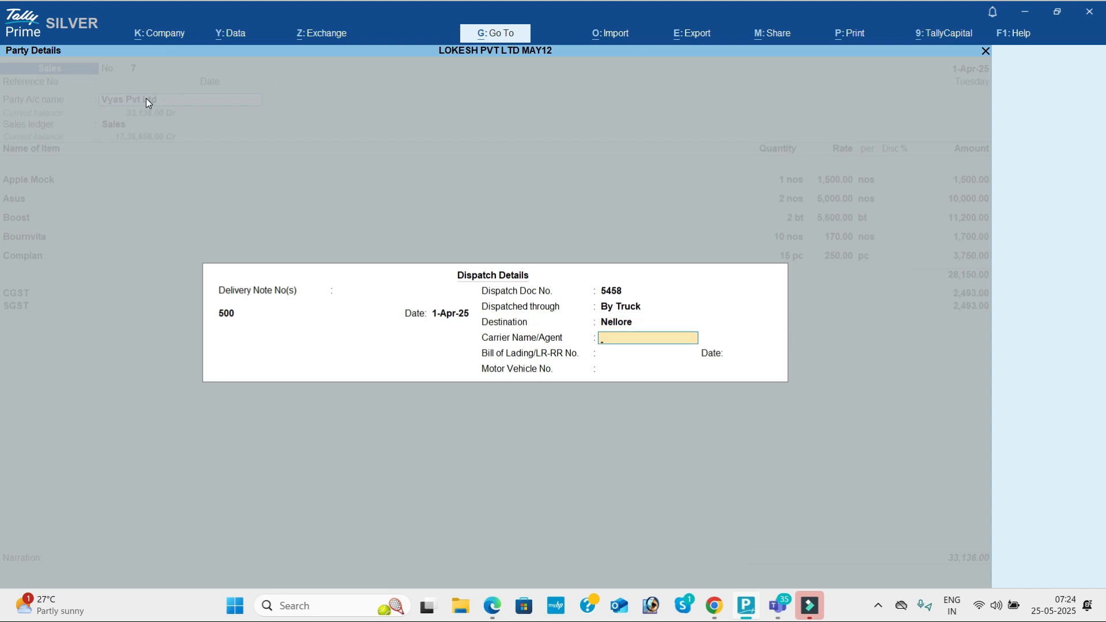
Step: Add the carrier's name, bill of lading 24555 dated 1-Apr-25, and vehicle AP45566
text(Mr.Ram)
key(Return)
text(24555)
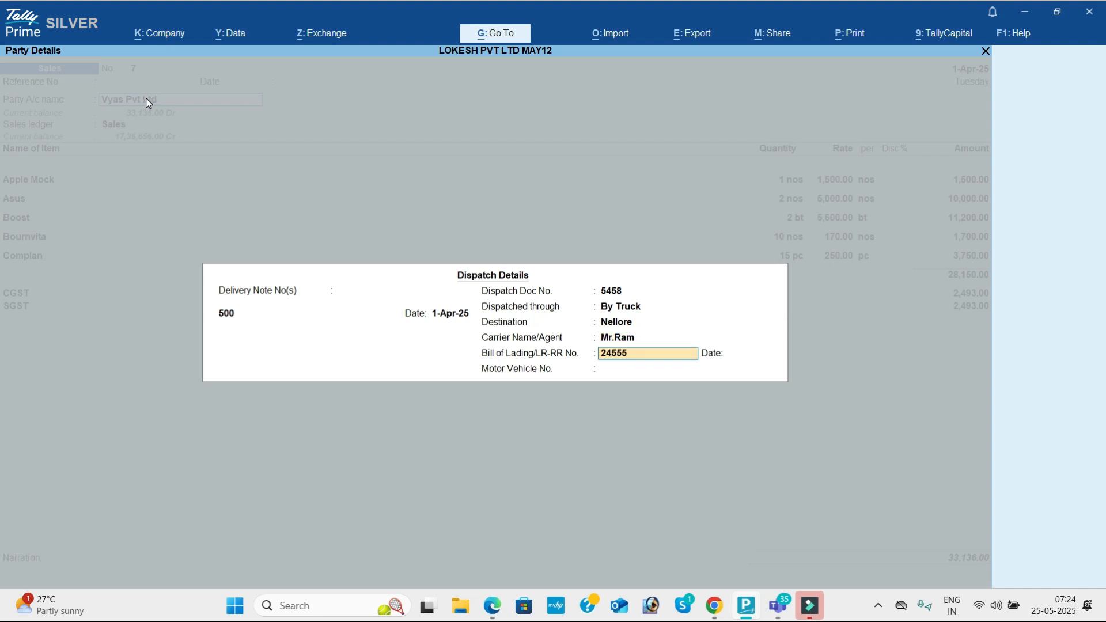
key(Return)
text(0)
key(BackSpace)
text(1-4)
key(Return)
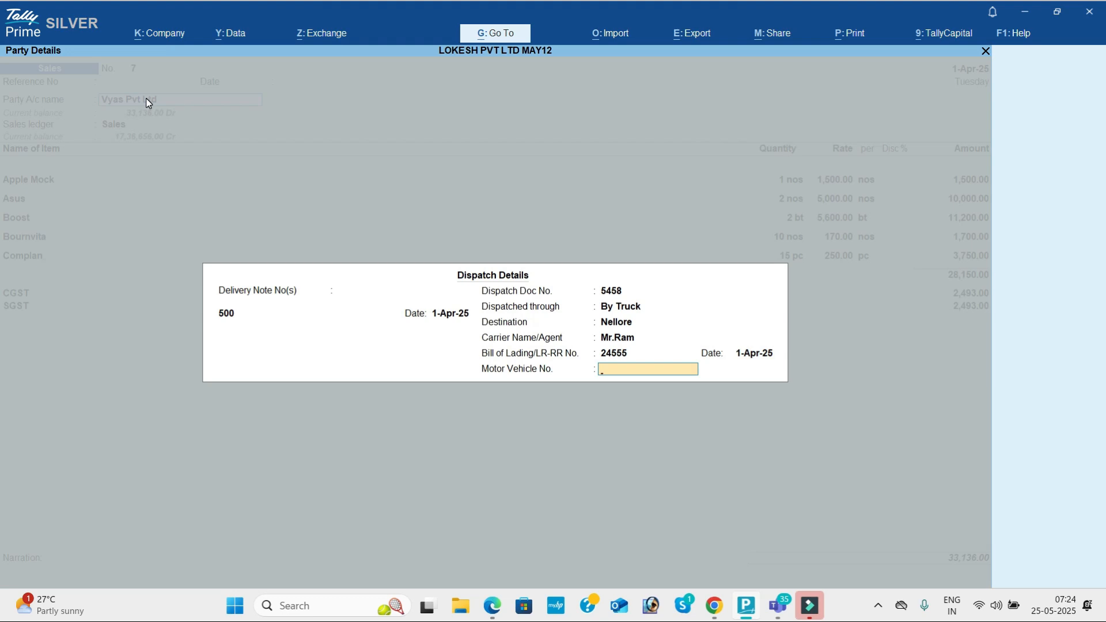
text(AP45566)
key(Return)
Step: Accept the party details and preview the enlarged invoice showing the new dispatch details
key(Return)
key(Return)
key(Return)
key(Return)
key(Return)
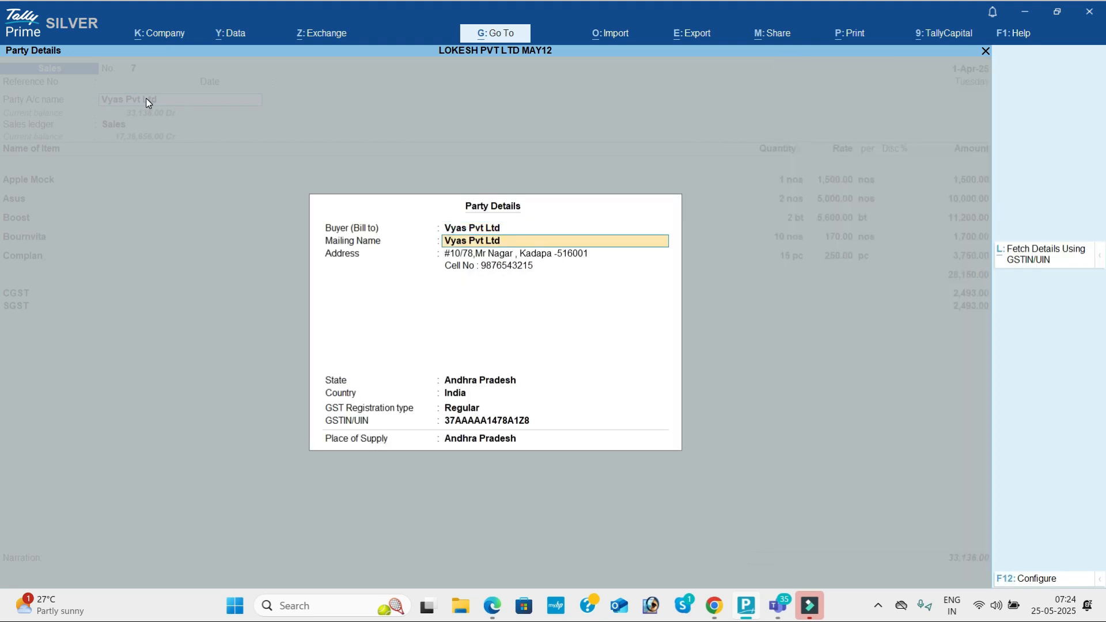
key(Return)
key(Return)
key(Return)
key(Return)
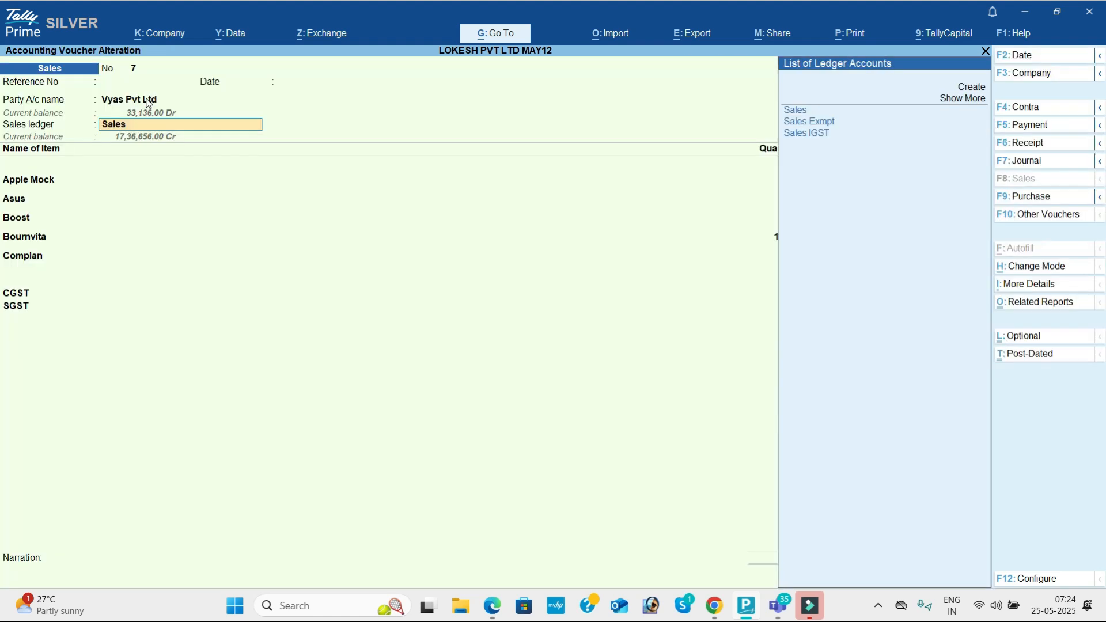
key(Return)
key(ctrl+p)
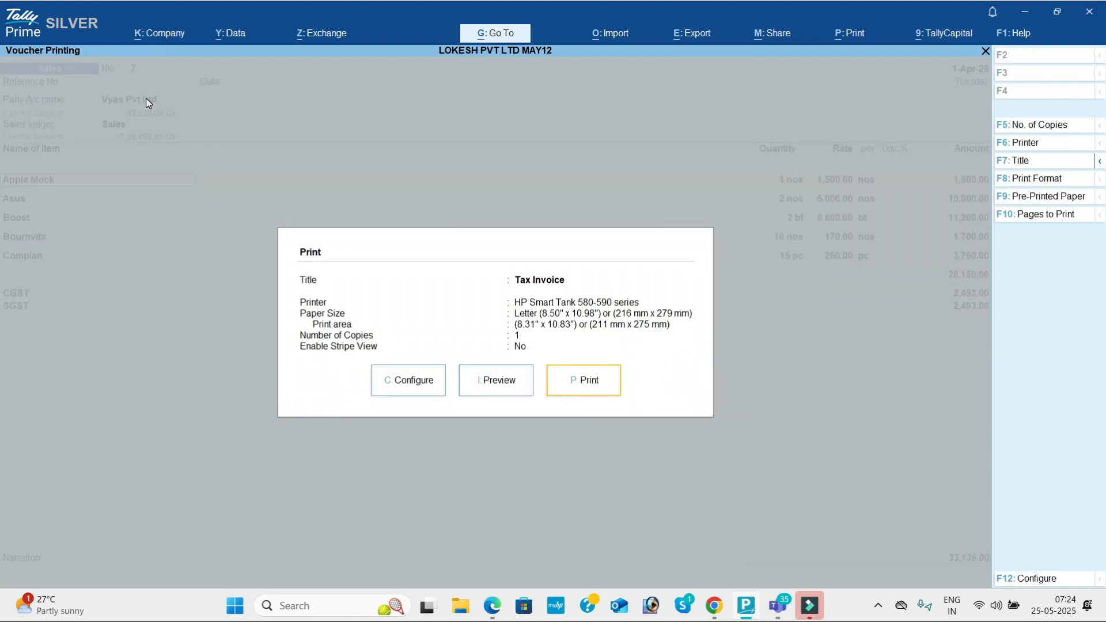
key(i)
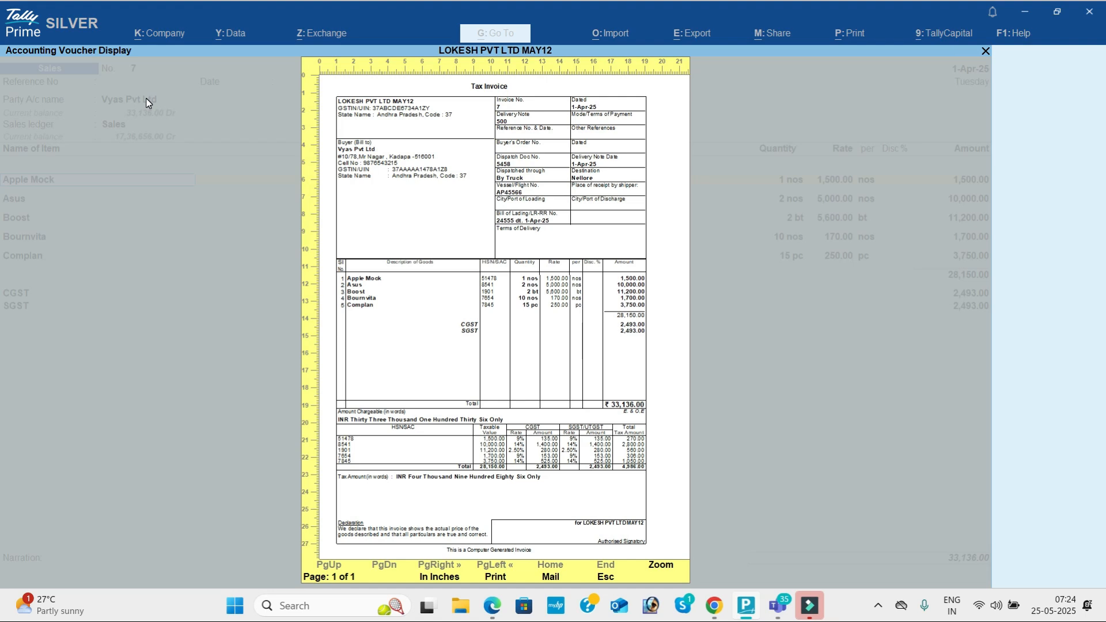
key(Return)
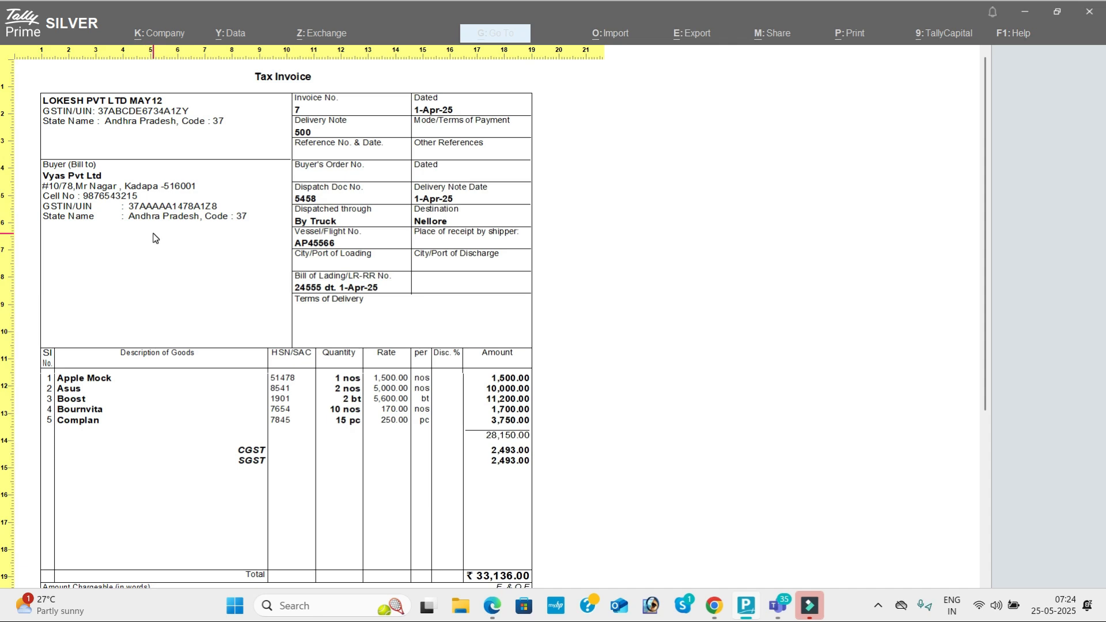
Step: Set Provide separate Buyer and Consignee details to Yes in Party Details configuration
key(Escape)
key(Escape)
key(Escape)
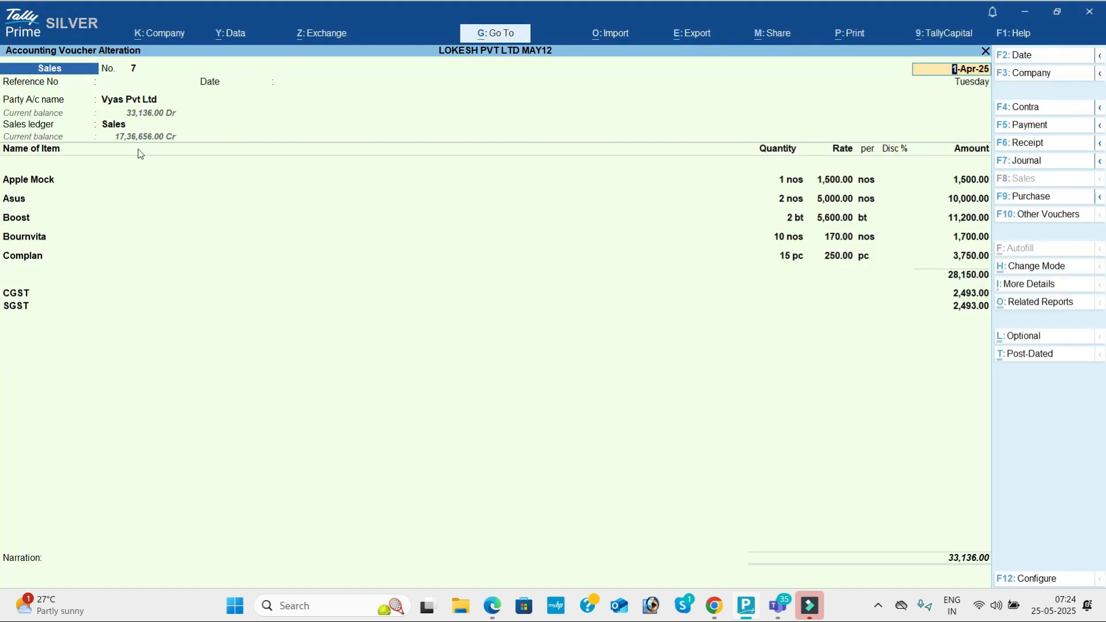
click(136, 101)
key(Return)
key(Return)
key(Return)
key(Return)
key(Return)
key(Return)
key(Return)
key(Return)
key(Return)
key(Return)
key(Return)
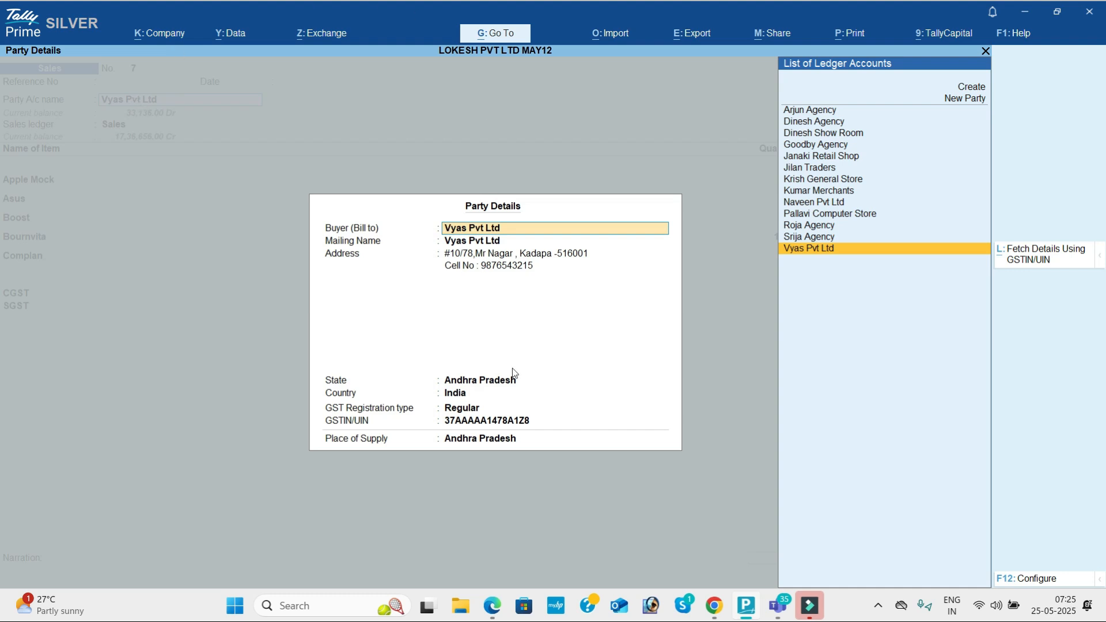
click(1037, 578)
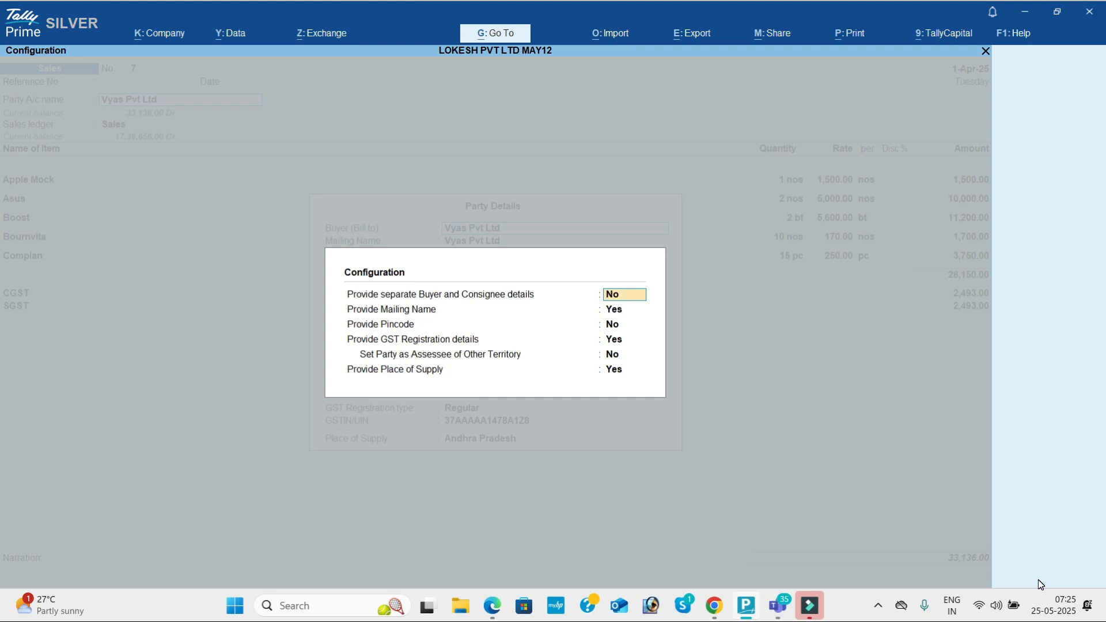
text(y)
key(Return)
key(Return)
key(Return)
key(Return)
key(Return)
key(Return)
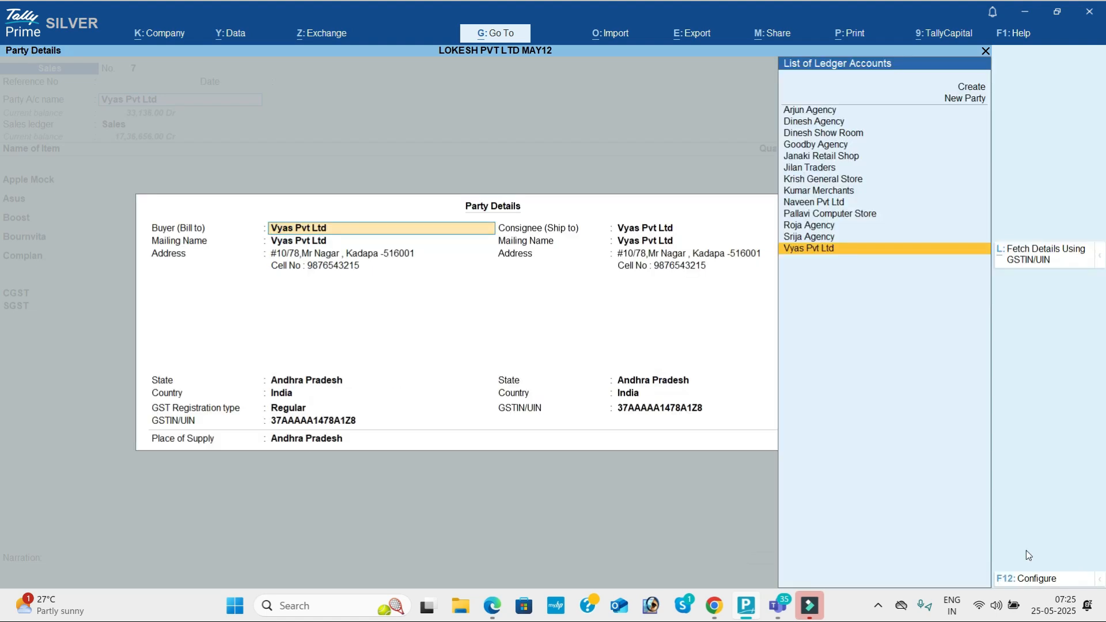
Step: Enter the consignee's postal address and cell number, then accept with Andhra Pradesh as place of supply
click(654, 256)
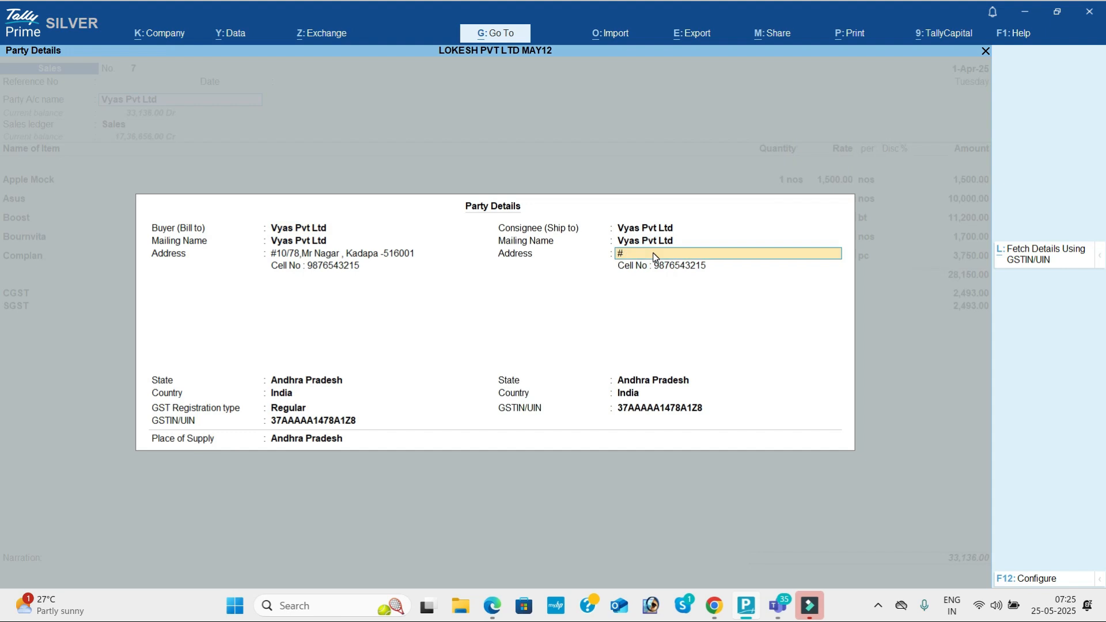
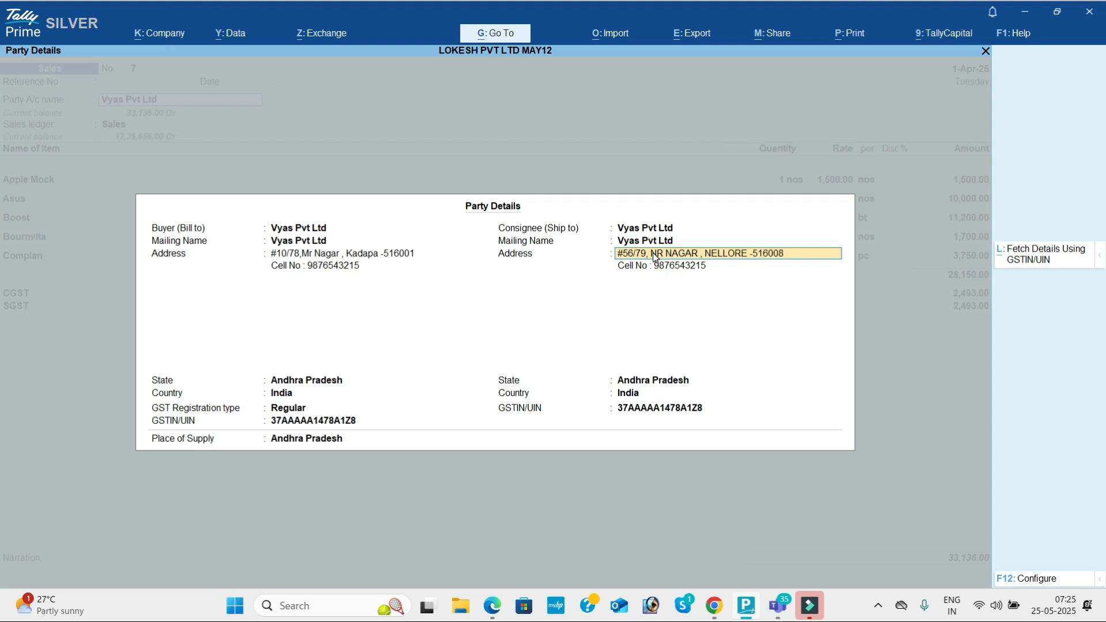
key(Return)
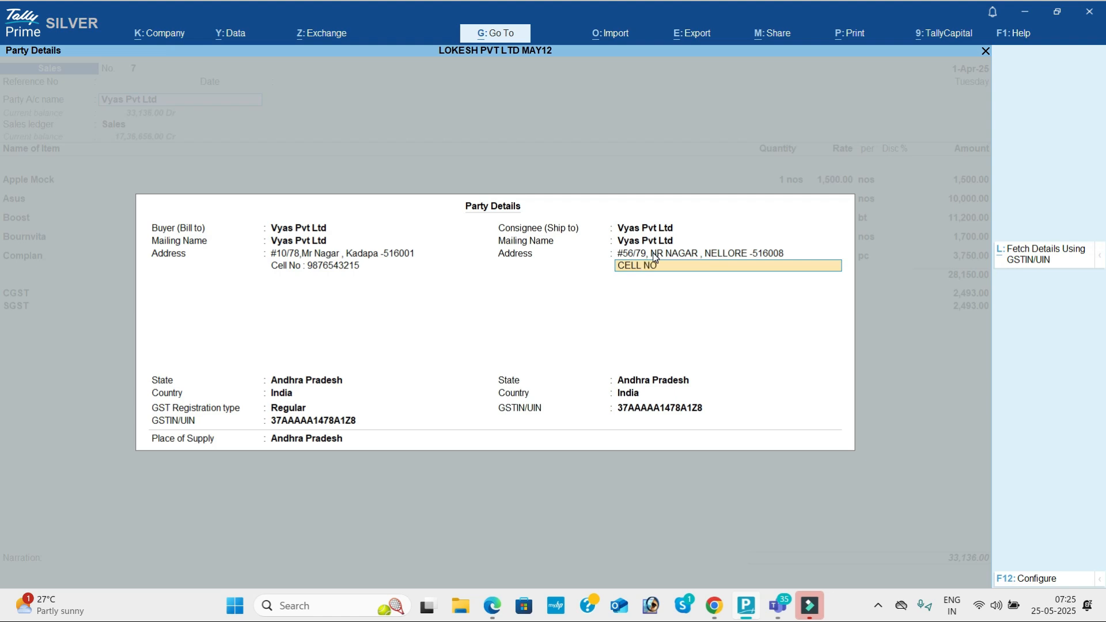
key(Return)
key(Return)
key(Return)
key(Return)
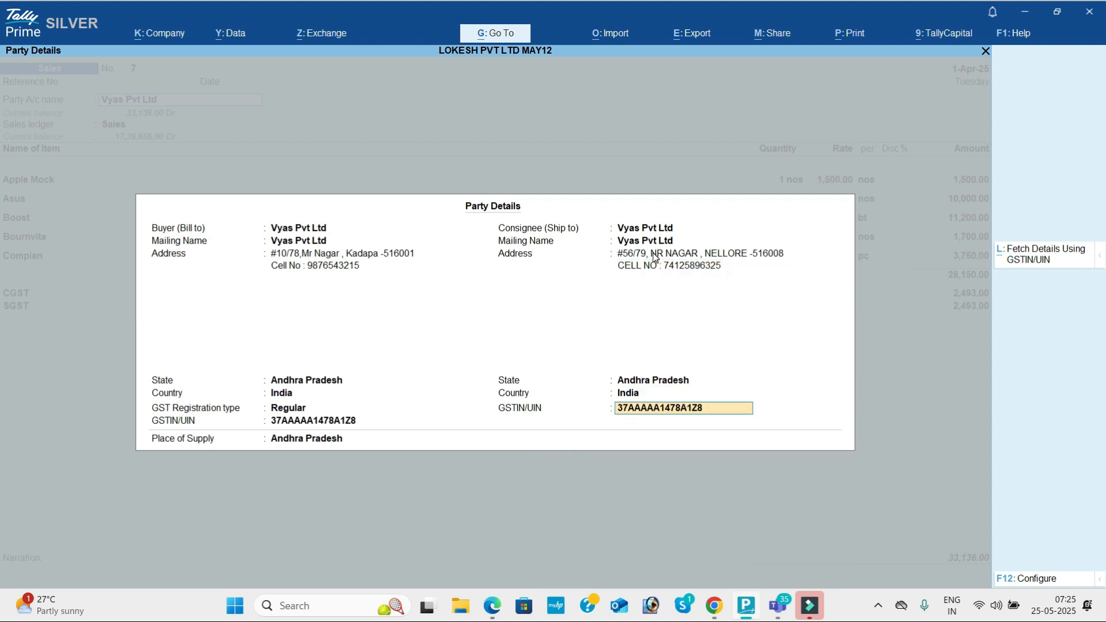
key(Return)
key(Return)
key(Return)
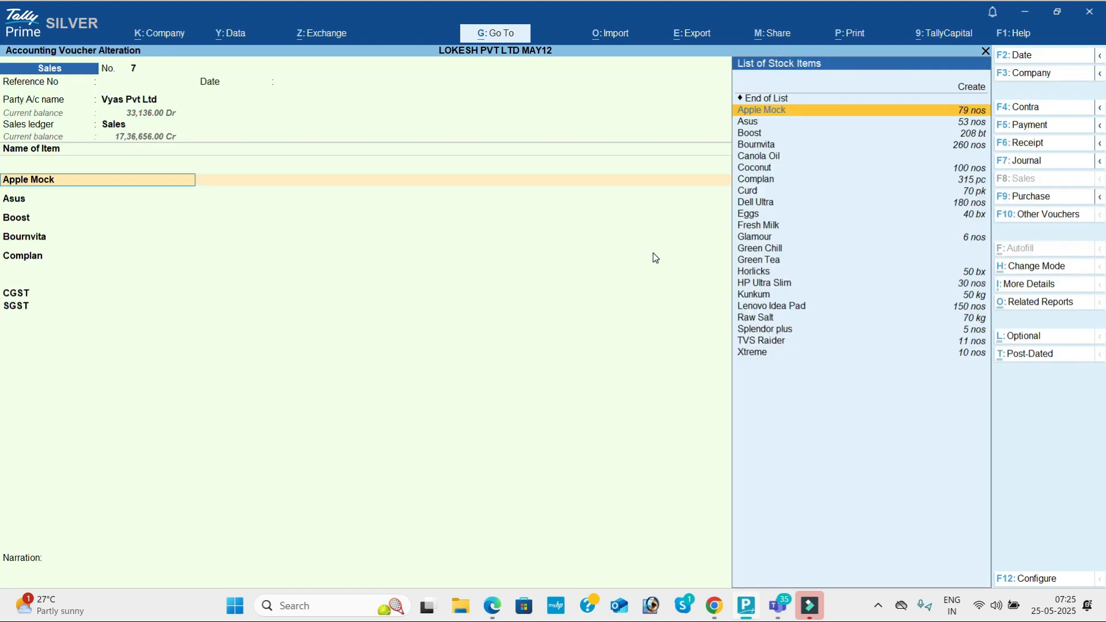
Step: Preview the voucher 7 tax invoice enlarged, then go back to the print options
key(alt+p)
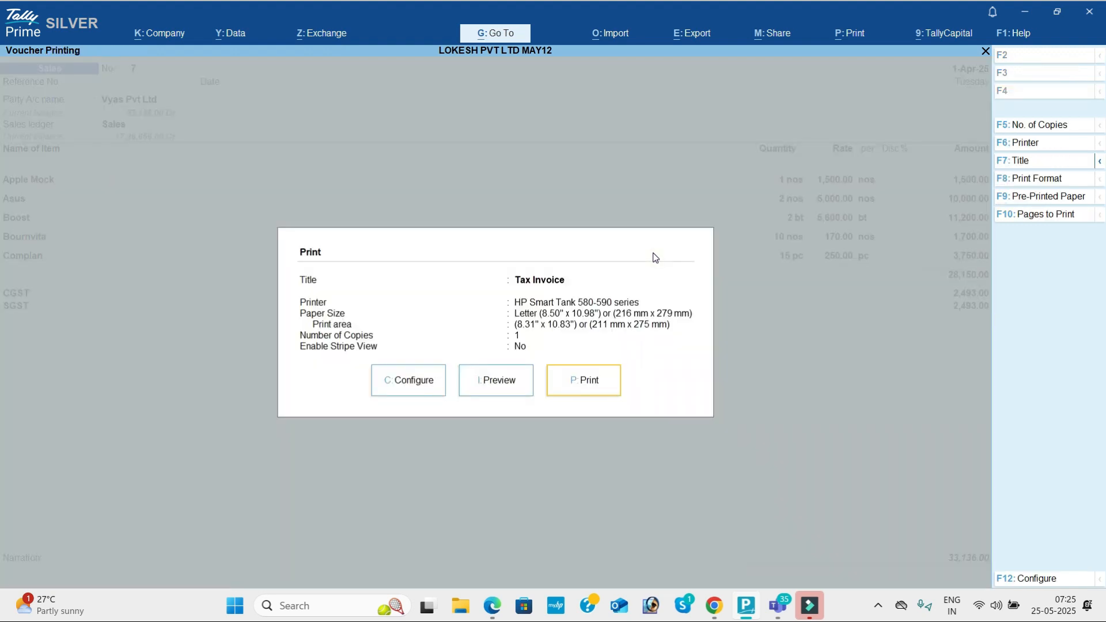
key(i)
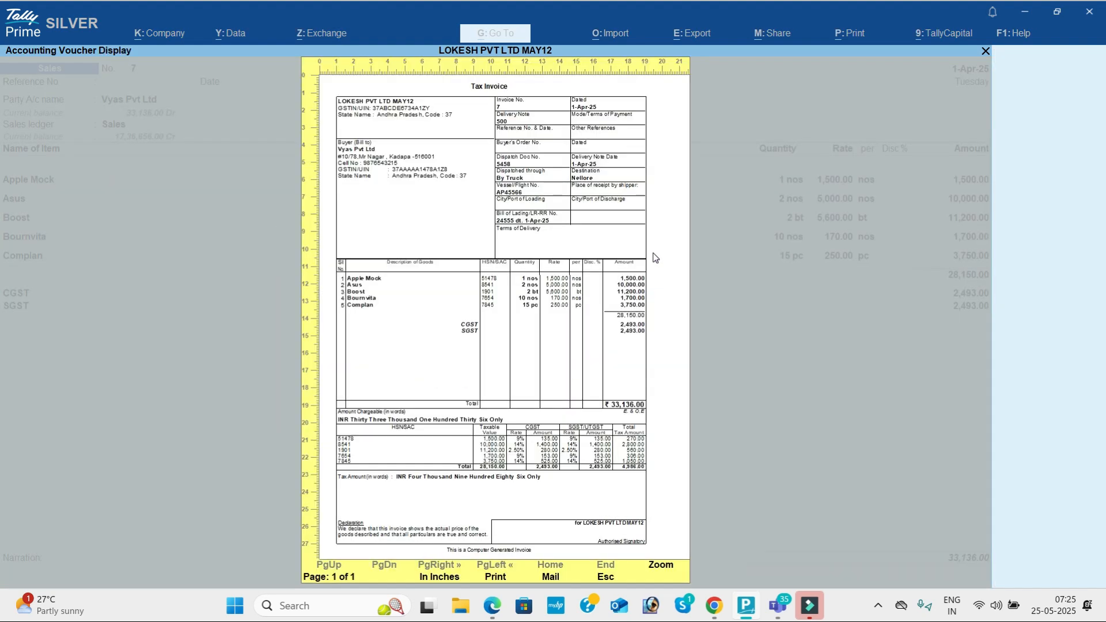
key(Return)
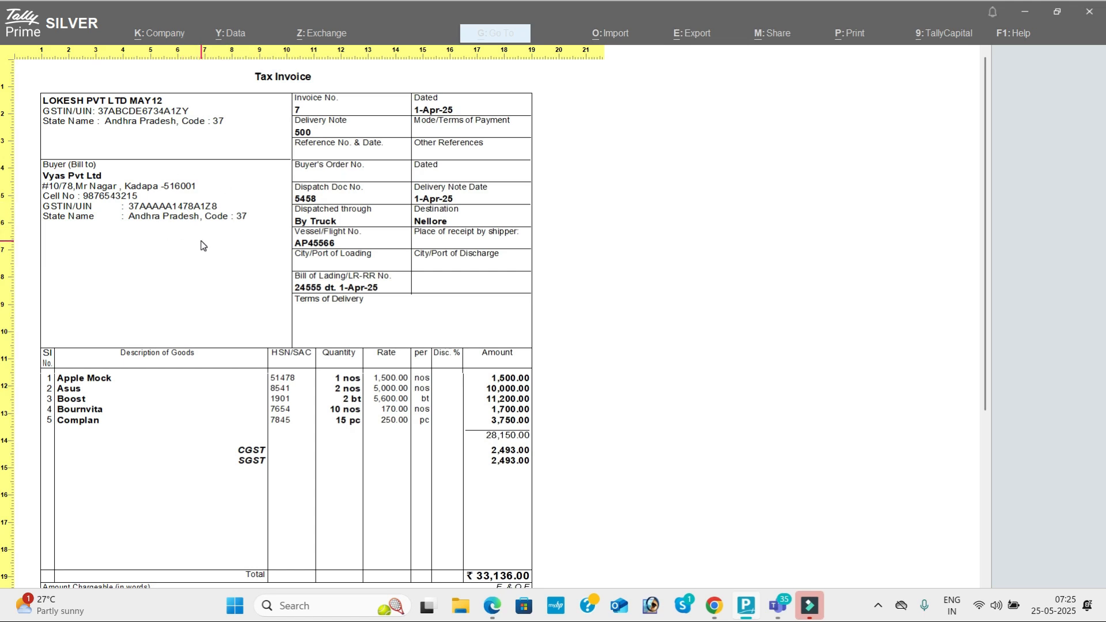
key(Escape)
key(Escape)
key(Left)
key(Left)
Step: Set Show Consignee details to Yes in the invoice print configuration
key(Return)
key(Down)
key(Down)
key(Down)
key(Down)
key(Down)
key(Down)
key(Down)
key(Down)
key(Down)
key(Down)
key(Down)
key(Down)
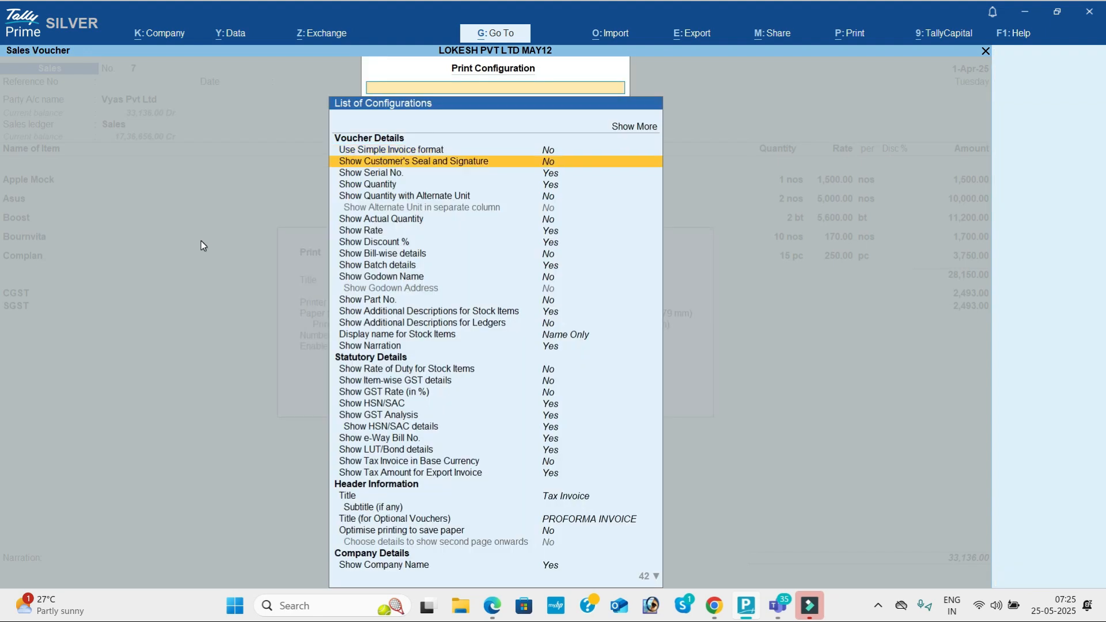
key(Down)
key(Down)
key(Down)
key(Down)
key(Down)
key(Down)
key(Down)
key(Down)
key(Down)
key(Down)
key(Down)
key(Down)
key(Down)
key(Down)
key(Down)
key(Down)
key(Down)
key(Down)
key(Down)
key(Down)
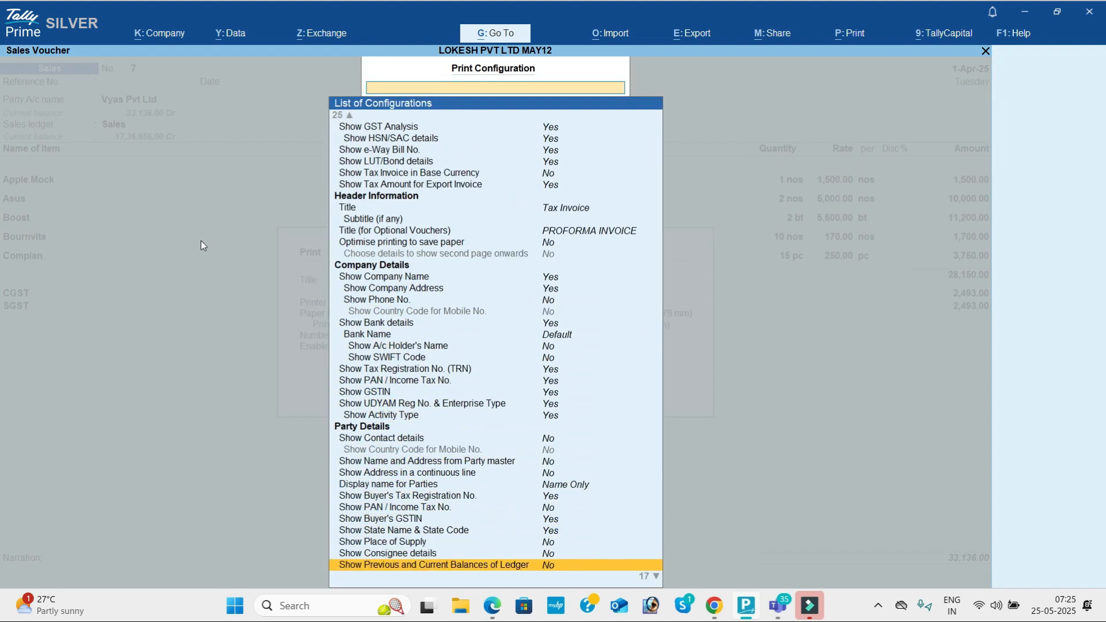
key(Up)
key(Up)
key(Up)
key(Up)
key(Up)
key(Up)
key(Up)
key(Up)
key(Up)
key(Up)
key(Up)
key(Up)
key(Up)
key(Up)
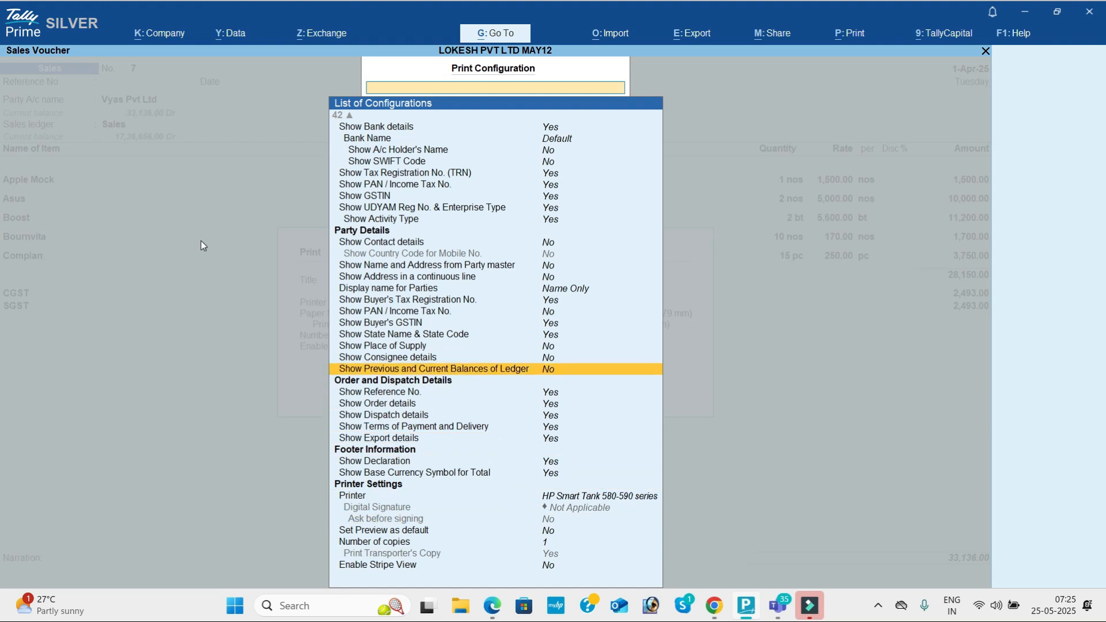
key(Up)
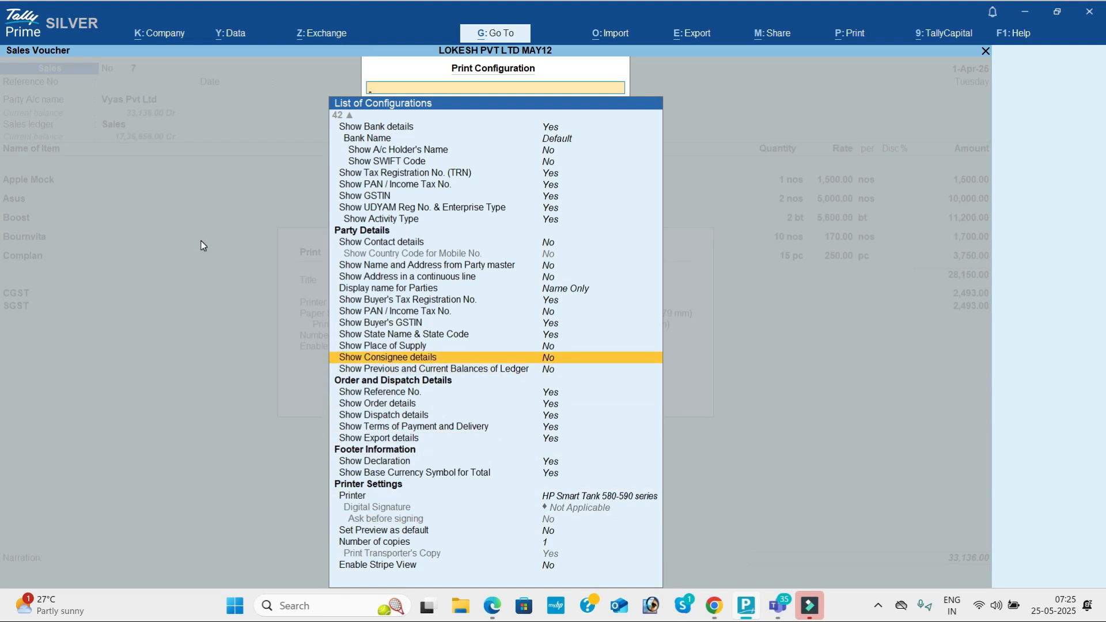
key(Return)
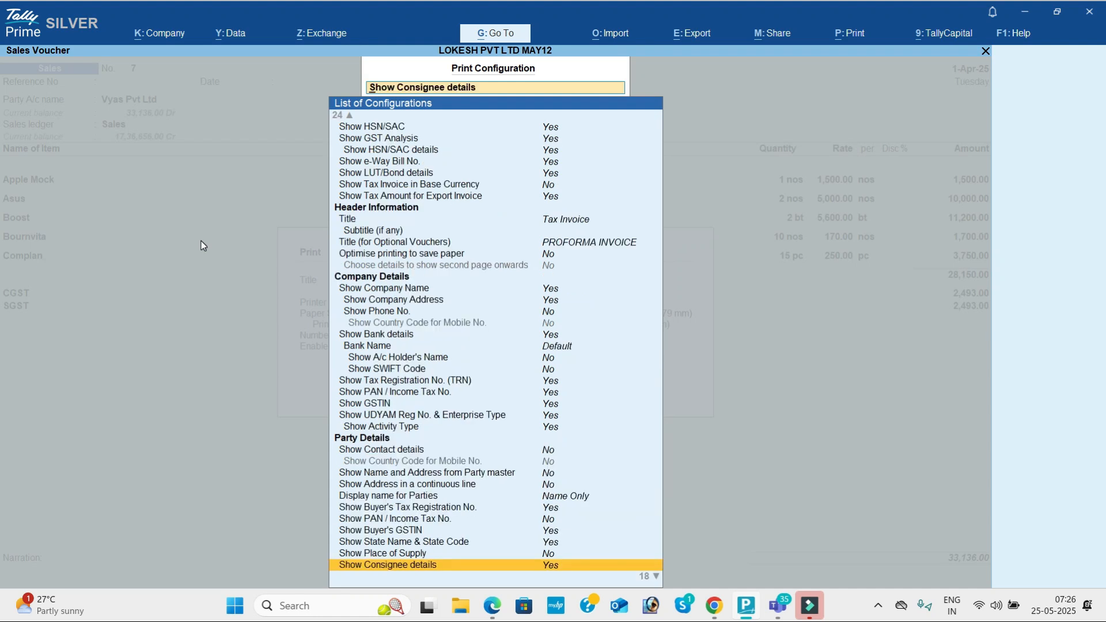
key(Escape)
key(Right)
Step: Zoom the preview and scroll down to the ₹33,136.00 total and declaration, then close it
key(Return)
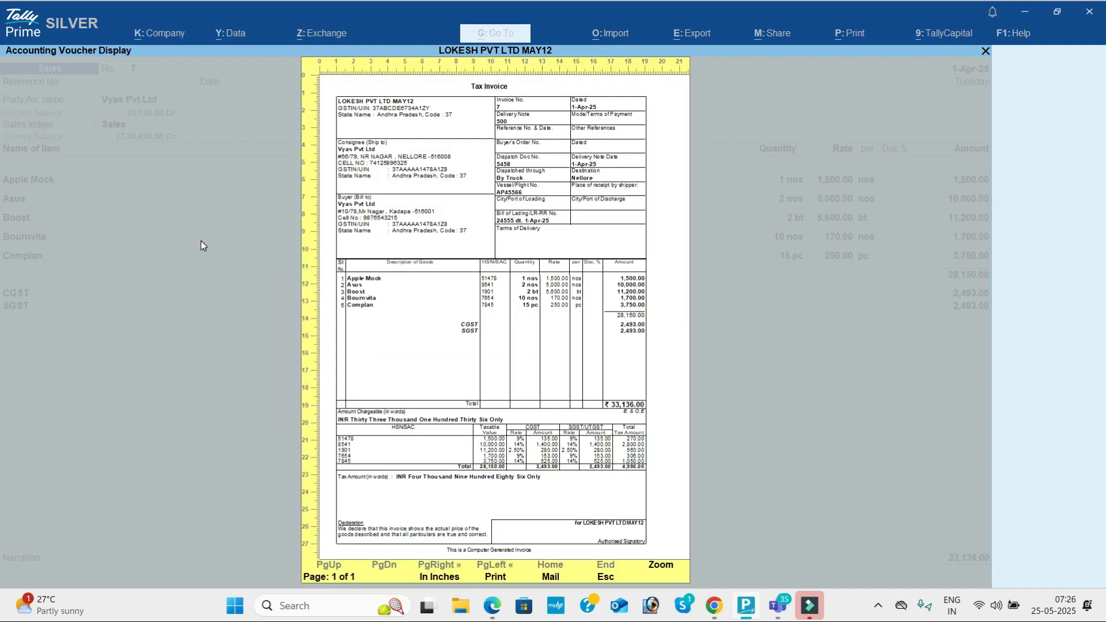
key(alt+z)
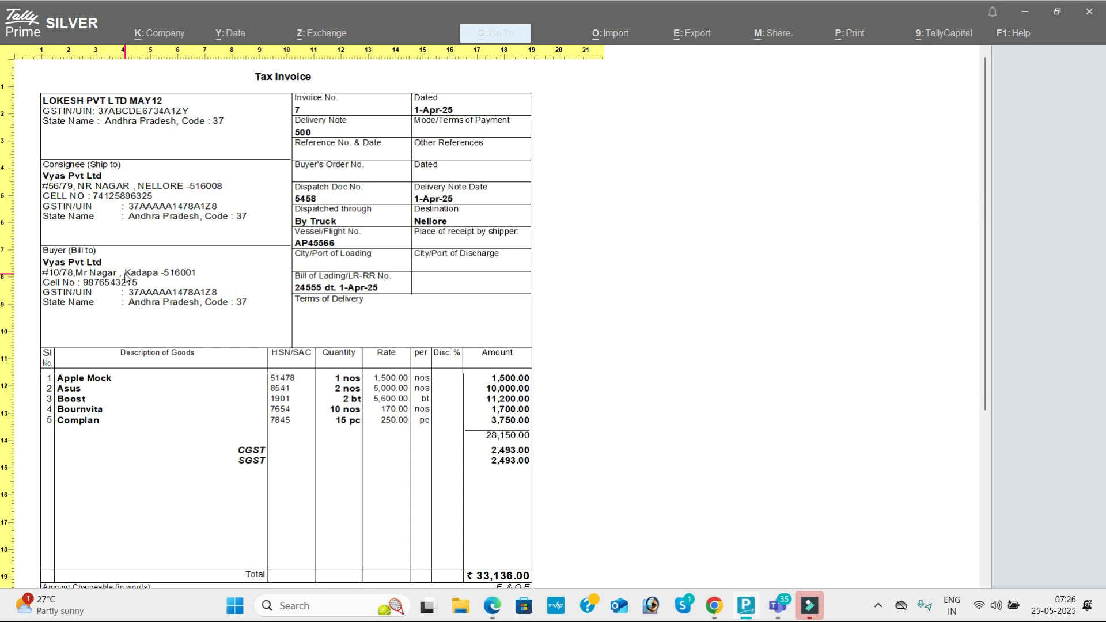
scroll(126, 278, down, 2)
scroll(125, 278, down, 3)
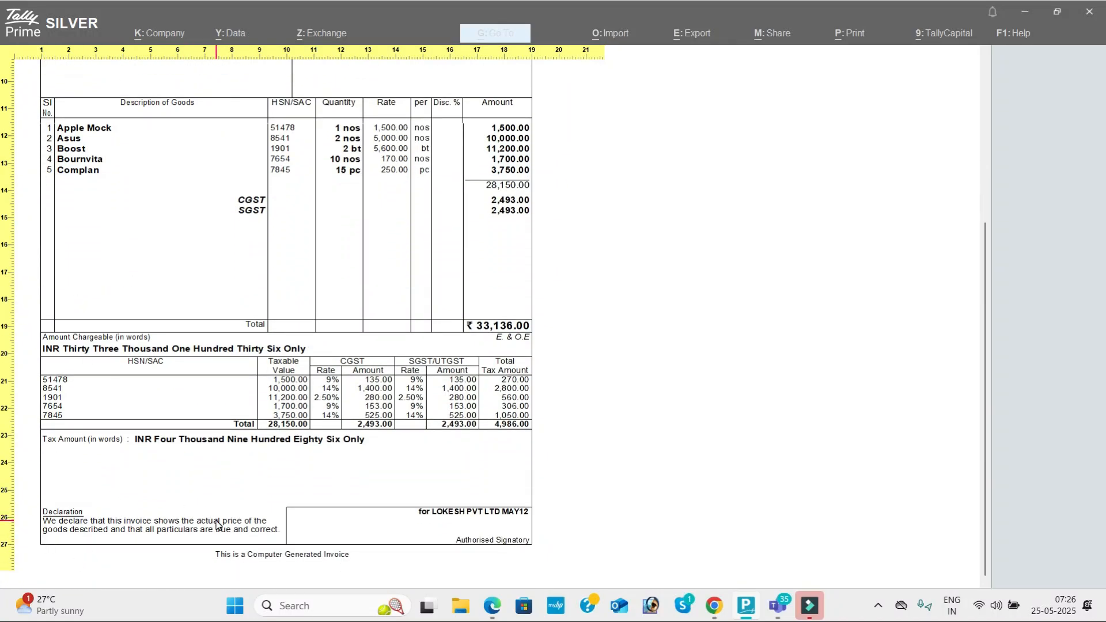
key(Escape)
key(Escape)
Step: Set Show Customer's Seal and Signature to Yes in the print configuration
key(c)
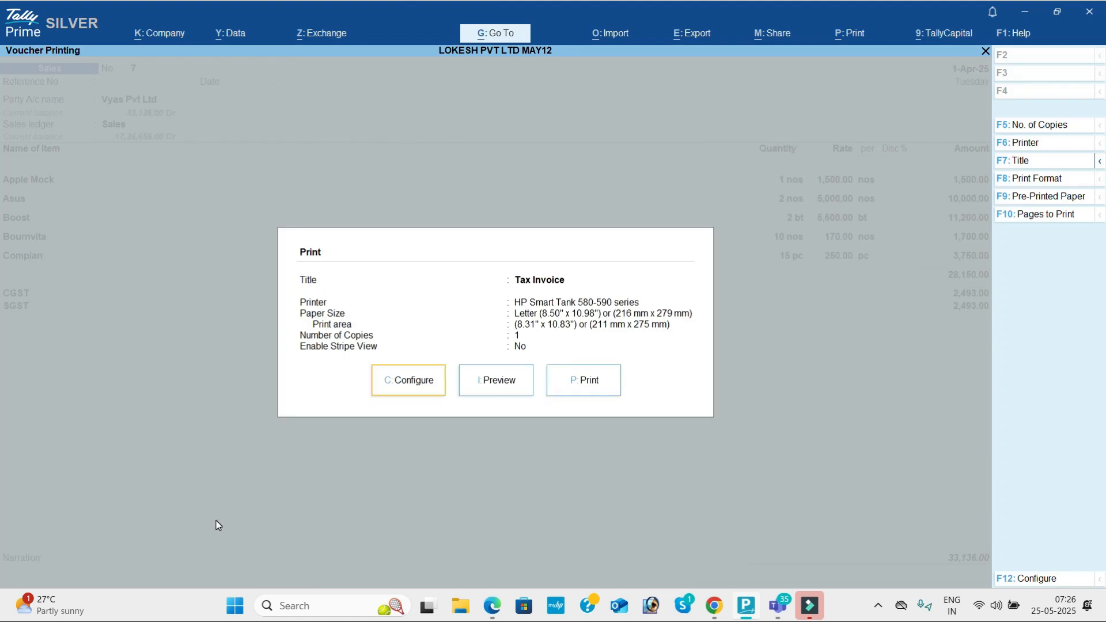
key(Down)
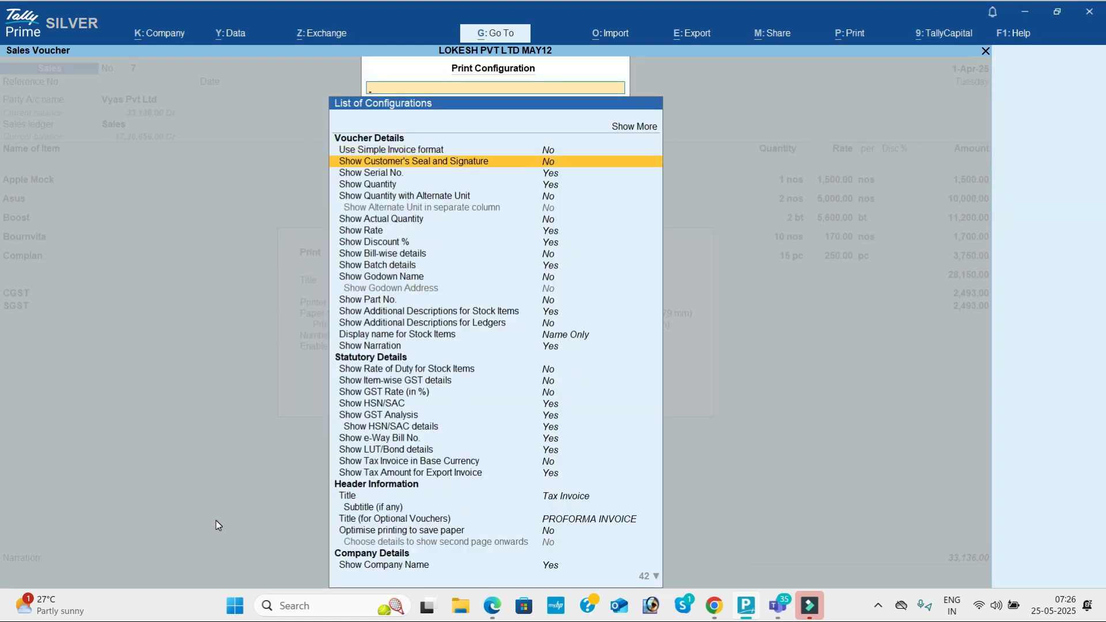
key(Return)
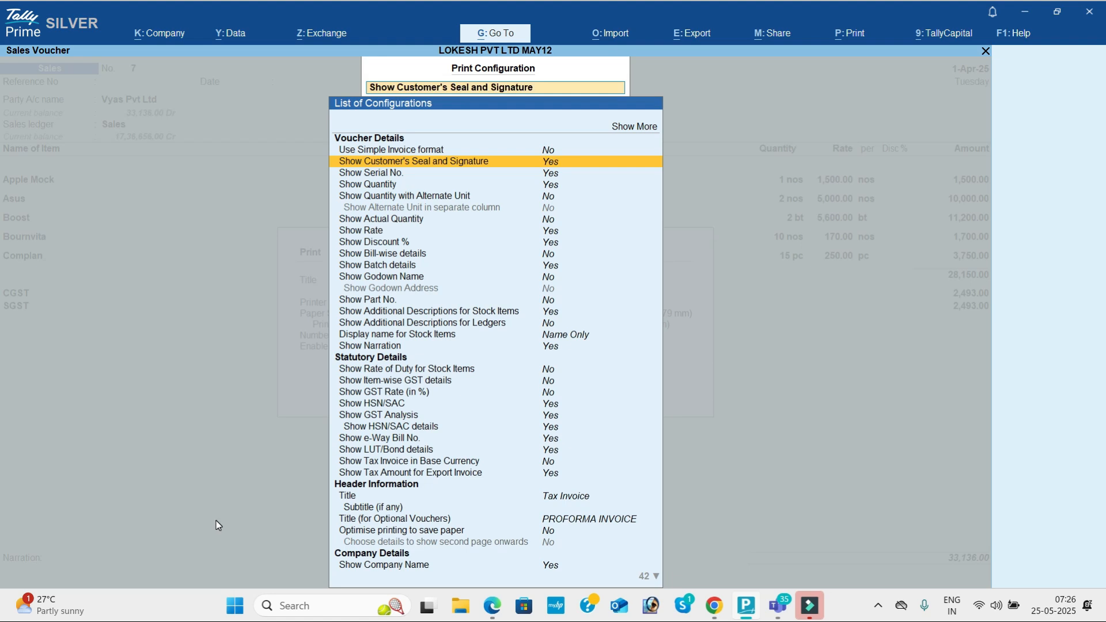
key(Escape)
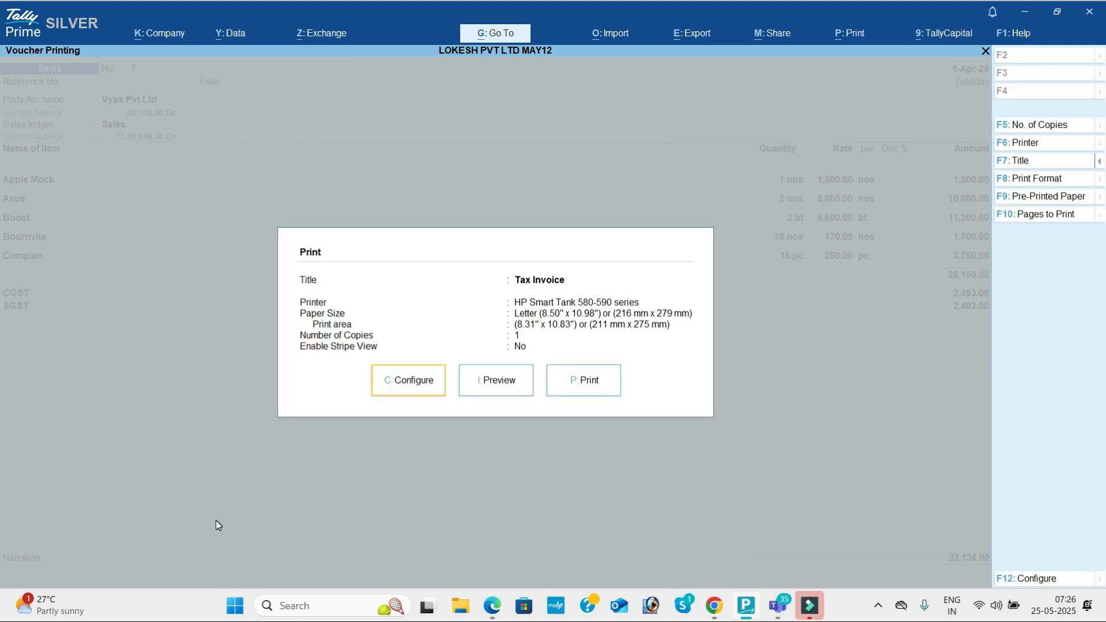
Step: Preview the enlarged invoice and scroll through the consignee, buyer and dispatch details
key(Right)
key(Return)
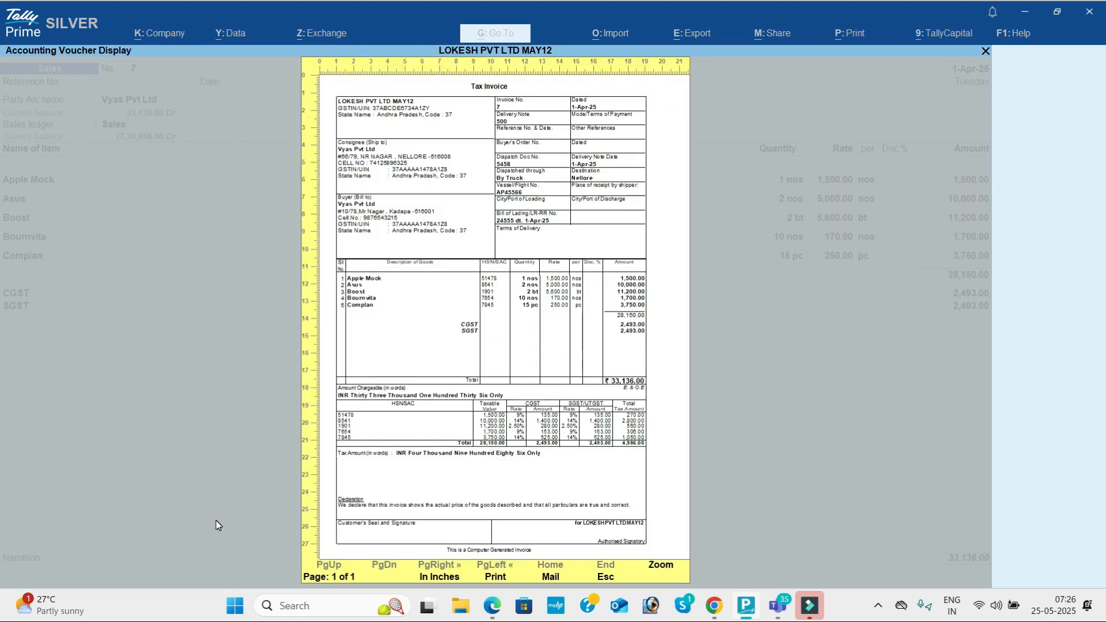
key(alt+z)
scroll(216, 525, down, 5)
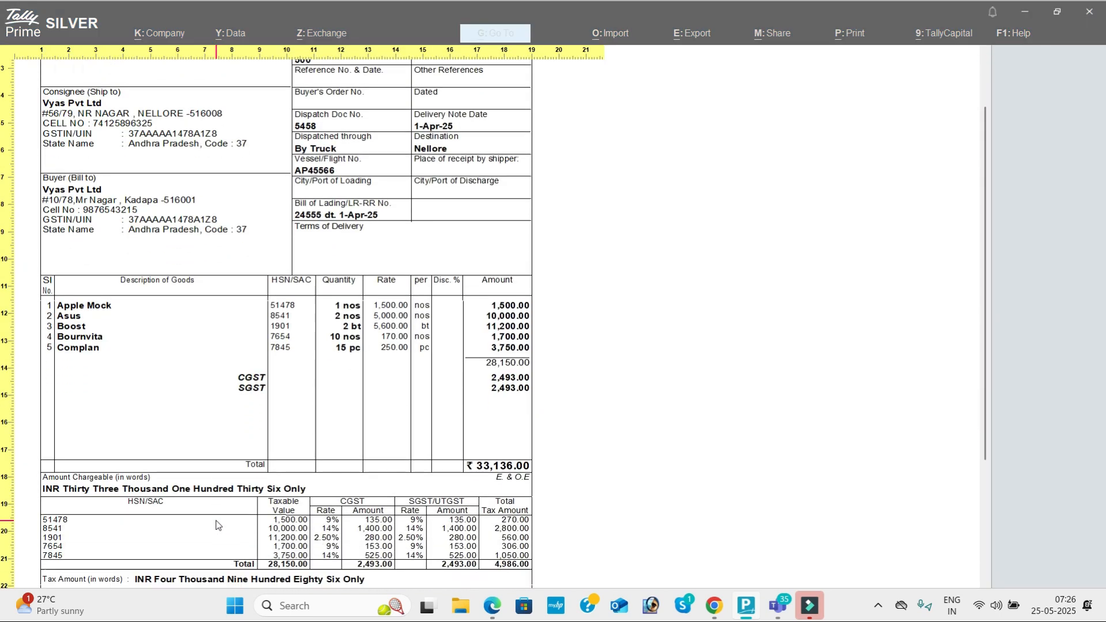
scroll(216, 525, down, 1)
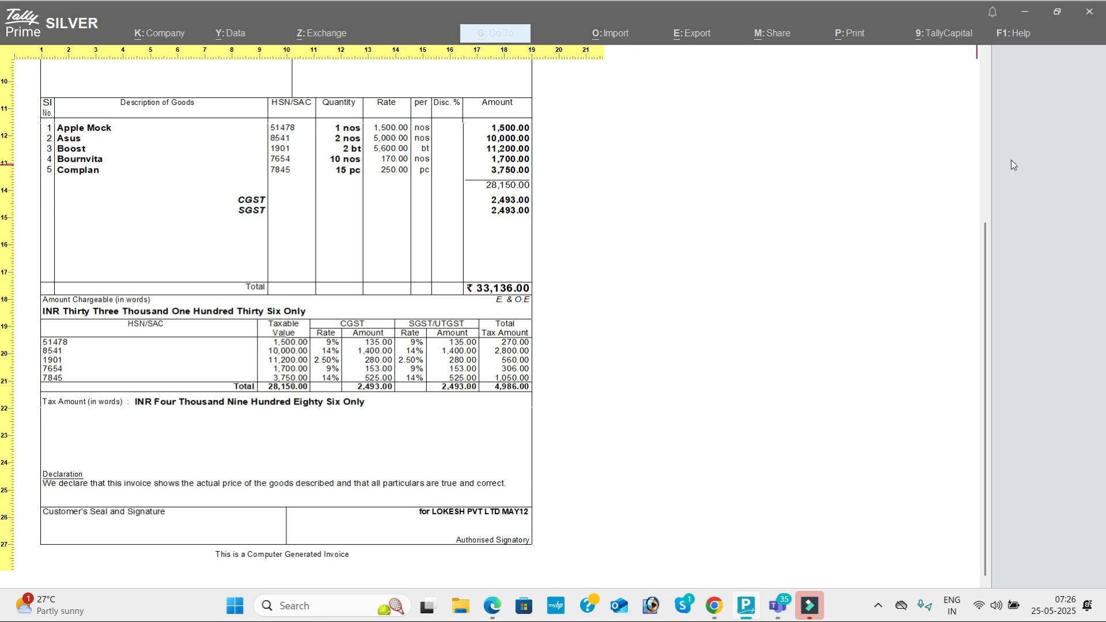
drag(984, 229, 982, 59)
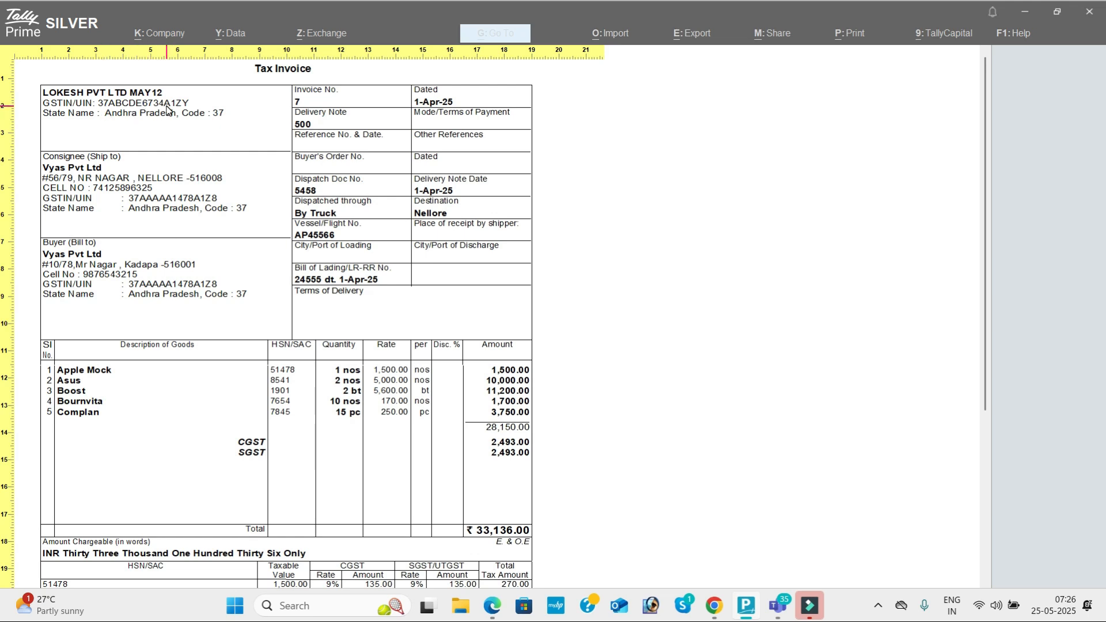
Step: Turn off Show Company Address and Show Company Name in the invoice print configuration
key(Escape)
key(Escape)
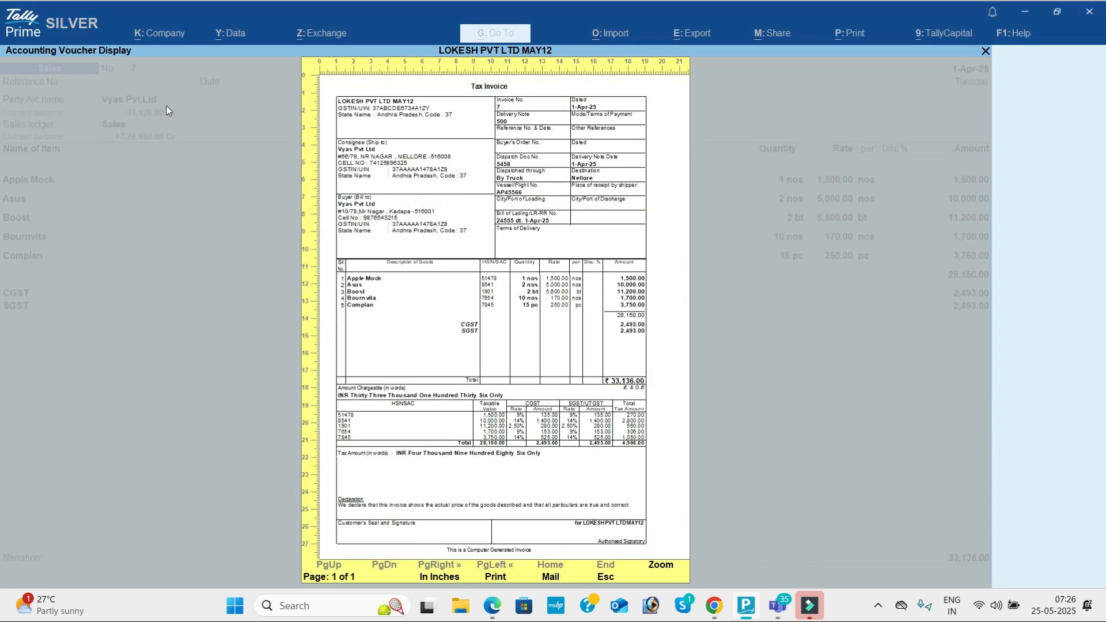
key(Left)
key(Left)
key(Return)
key(Down)
key(Down)
key(Down)
key(Down)
key(Down)
key(Down)
key(Down)
key(Down)
key(Down)
key(Down)
key(Down)
key(Down)
key(Down)
key(Down)
key(Down)
key(Down)
key(Down)
key(Down)
key(Down)
key(Down)
key(Down)
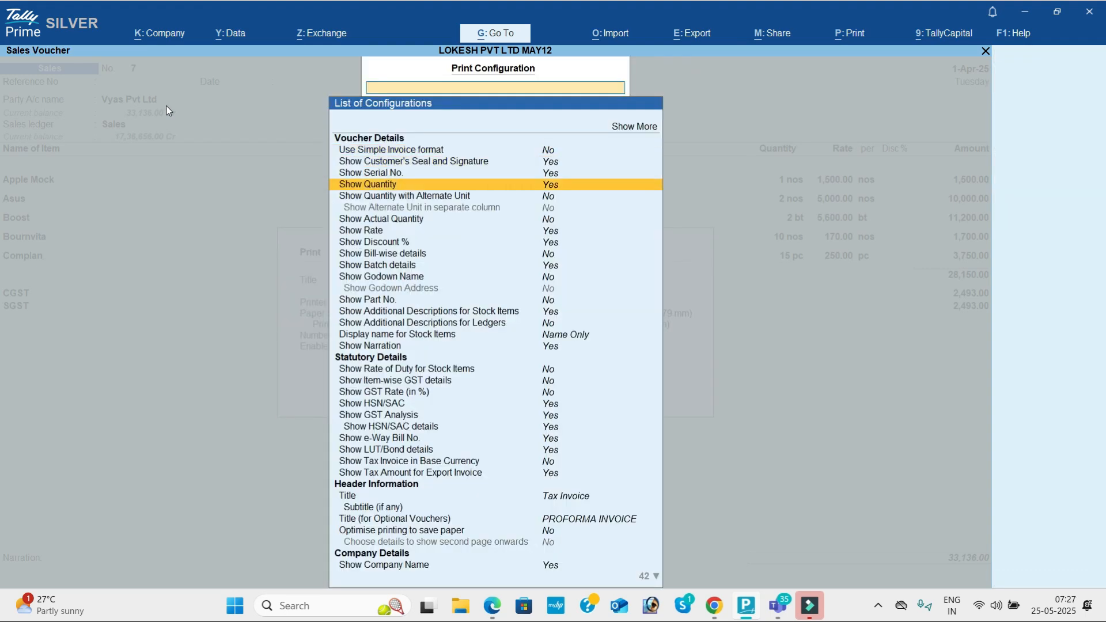
key(Up)
key(Up)
key(Up)
key(Up)
key(Up)
key(Up)
key(Up)
key(Up)
key(Up)
key(Up)
key(Up)
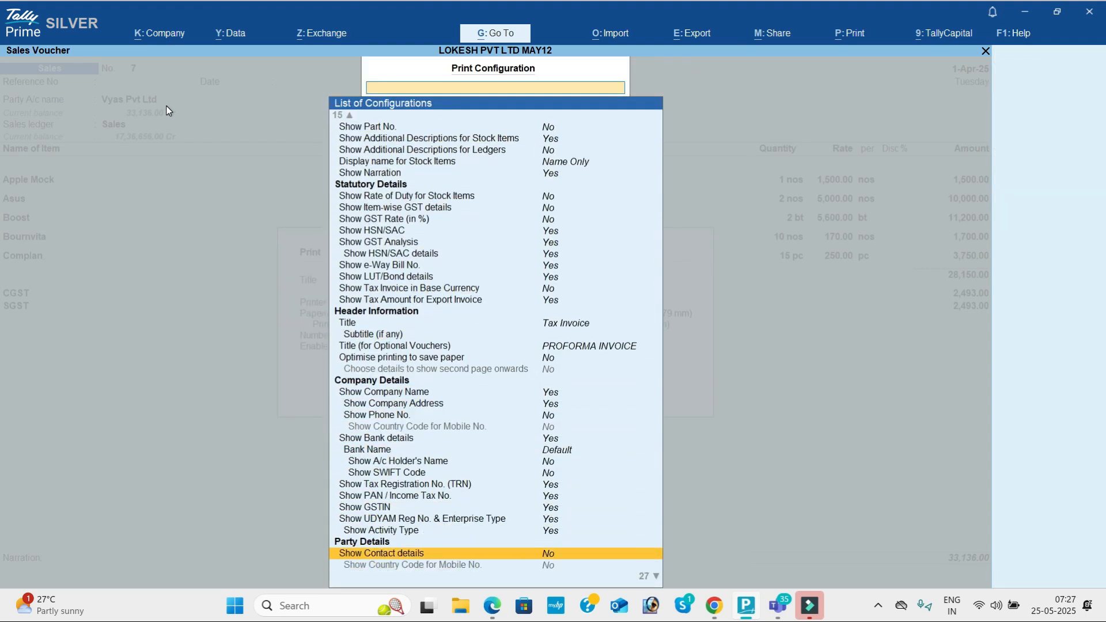
key(Up)
key(Up)
key(Up)
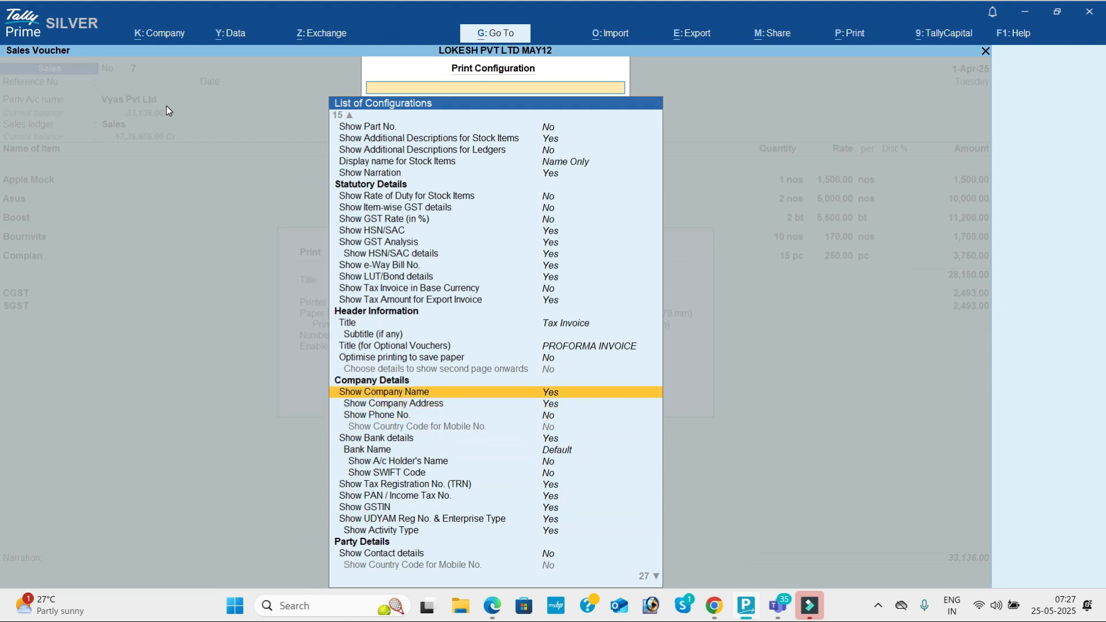
key(Down)
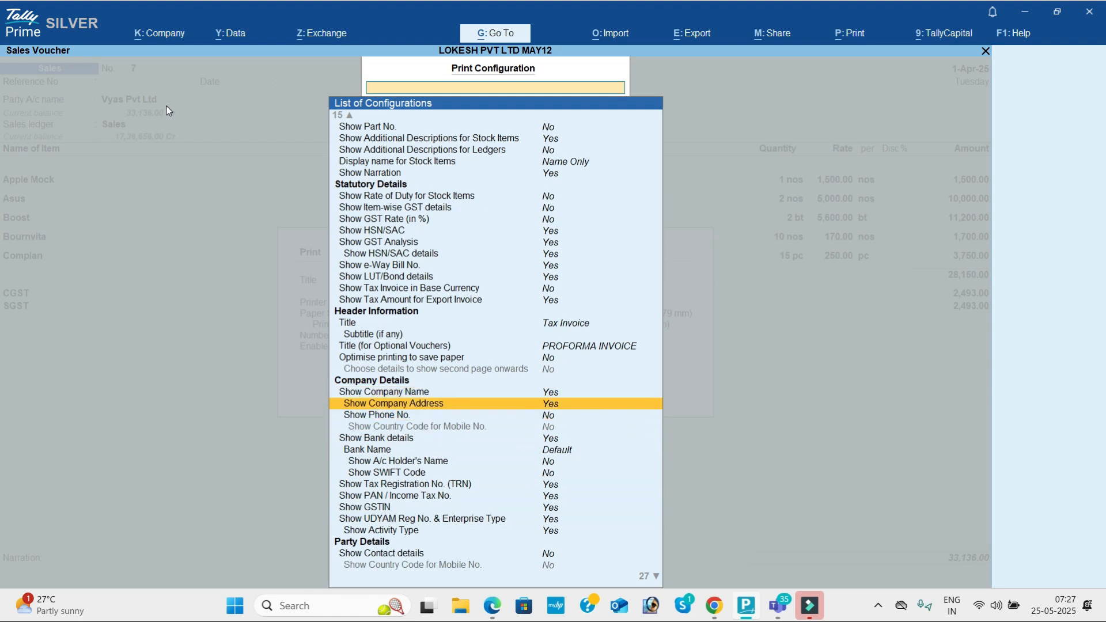
key(Return)
key(Up)
key(Return)
key(Escape)
Step: Preview the Tax Invoice without company name and address, zooming in and back out
key(i)
key(z)
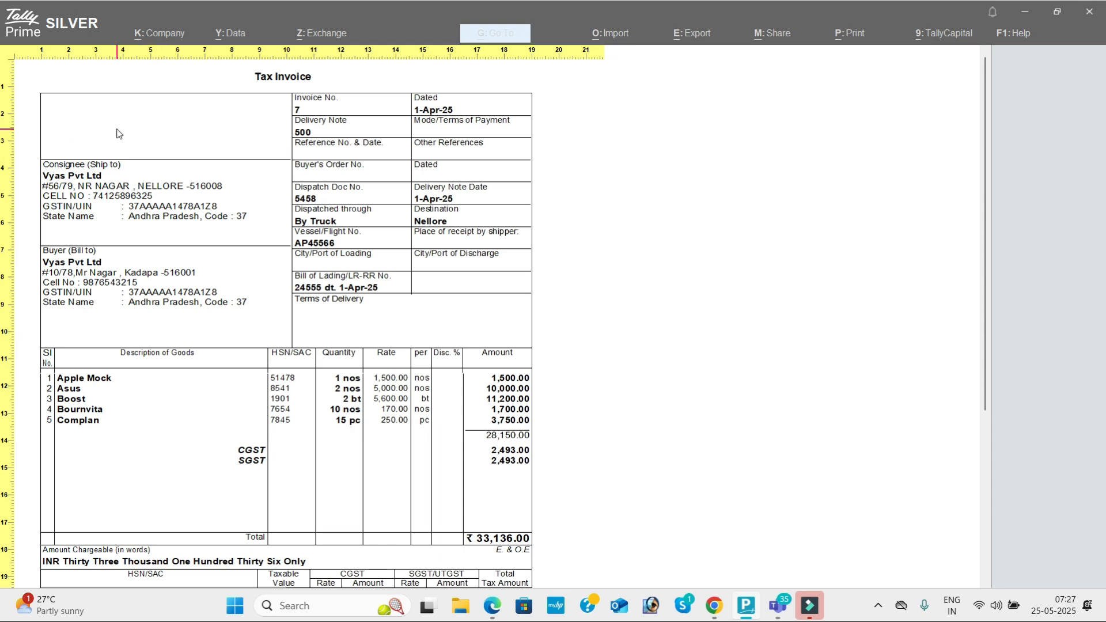
key(z)
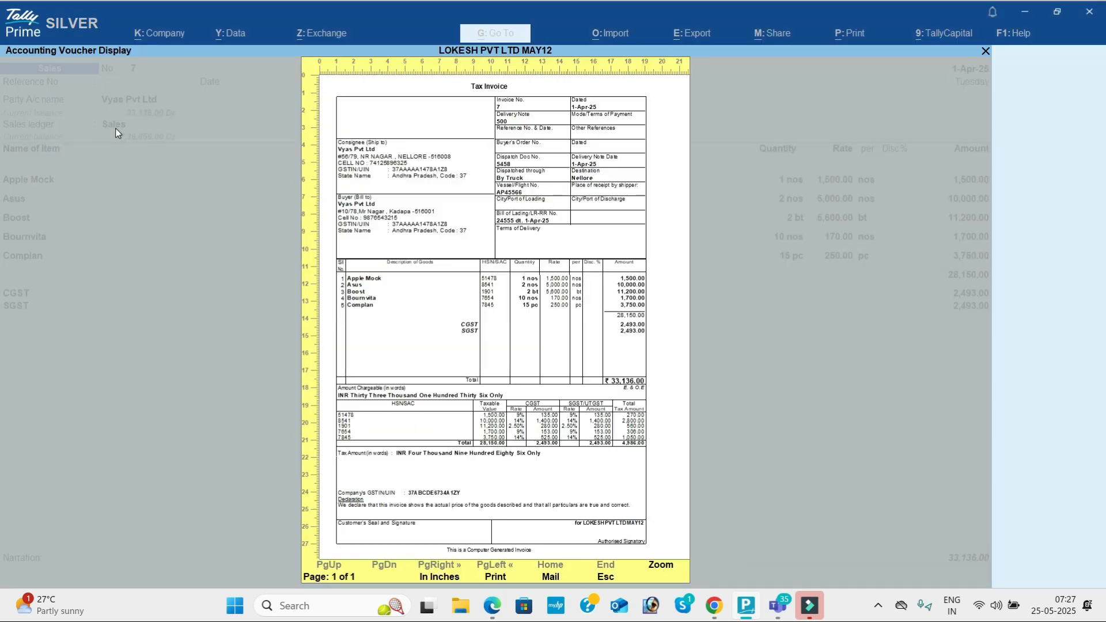
key(Escape)
Step: Set Show Company Name and Show Company Address back to Yes
key(Left)
key(Left)
key(Return)
key(Down)
key(Down)
key(Down)
key(Down)
key(Down)
key(Down)
key(Down)
key(Down)
key(Down)
key(Down)
key(Down)
key(Down)
key(Down)
key(Down)
key(Down)
key(Down)
key(Down)
key(Down)
key(Down)
key(Down)
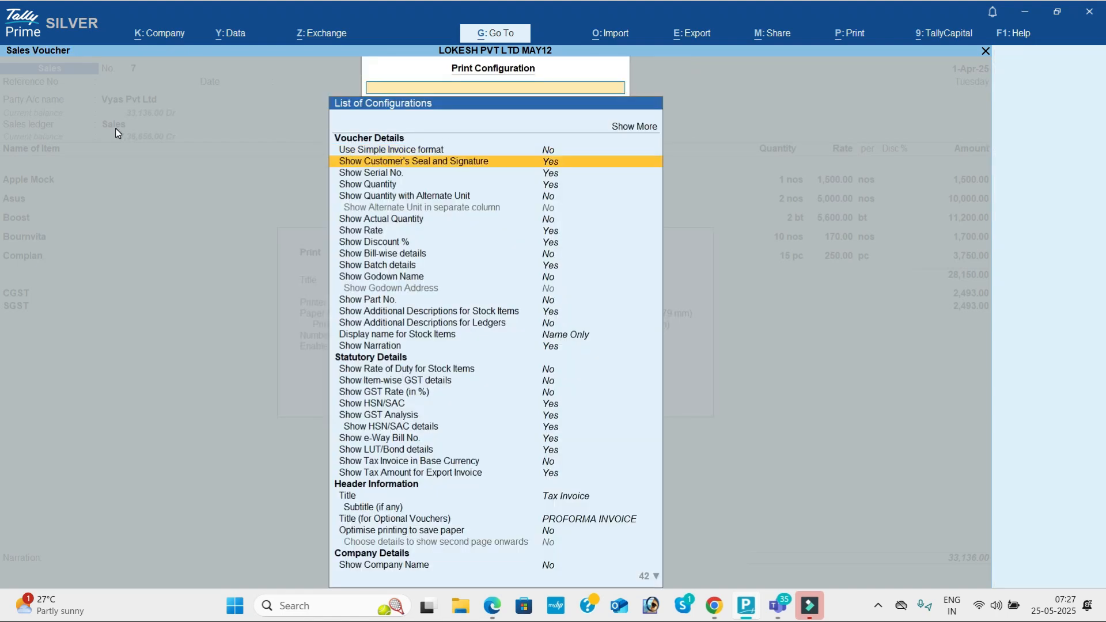
key(Down)
key(Down)
key(Down)
key(Down)
key(Down)
key(Down)
key(Down)
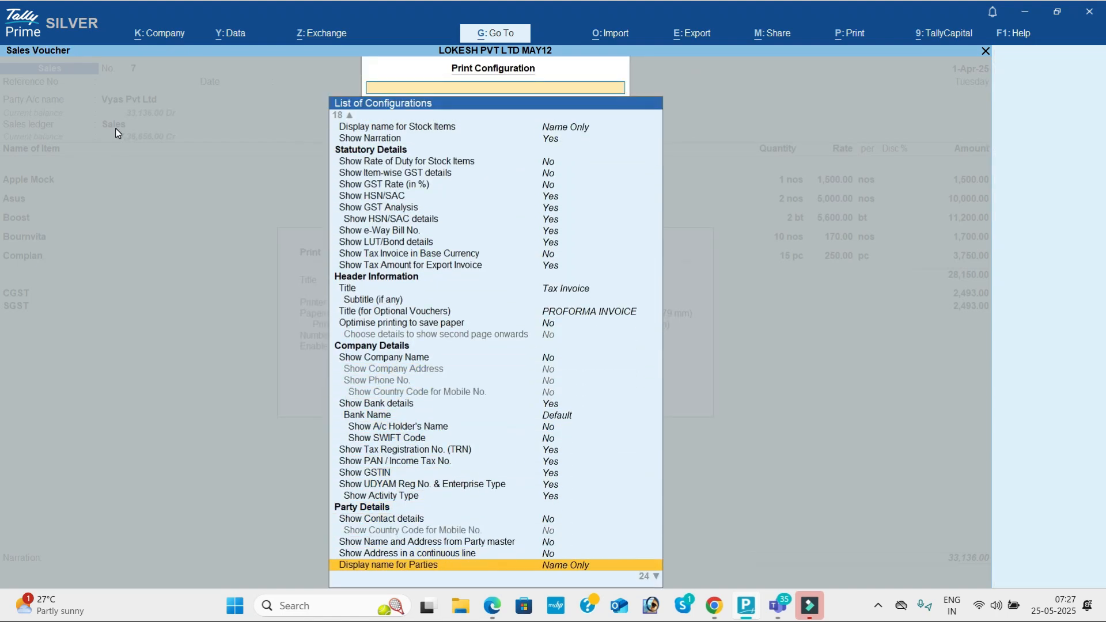
key(Up)
key(Up)
key(Up)
key(Up)
key(Up)
key(Up)
key(Up)
key(Up)
key(Up)
key(Up)
key(Up)
key(Up)
key(Up)
key(Up)
key(Up)
key(Up)
key(Return)
key(Down)
key(Return)
key(Down)
key(Down)
key(Down)
key(Up)
key(Up)
key(Up)
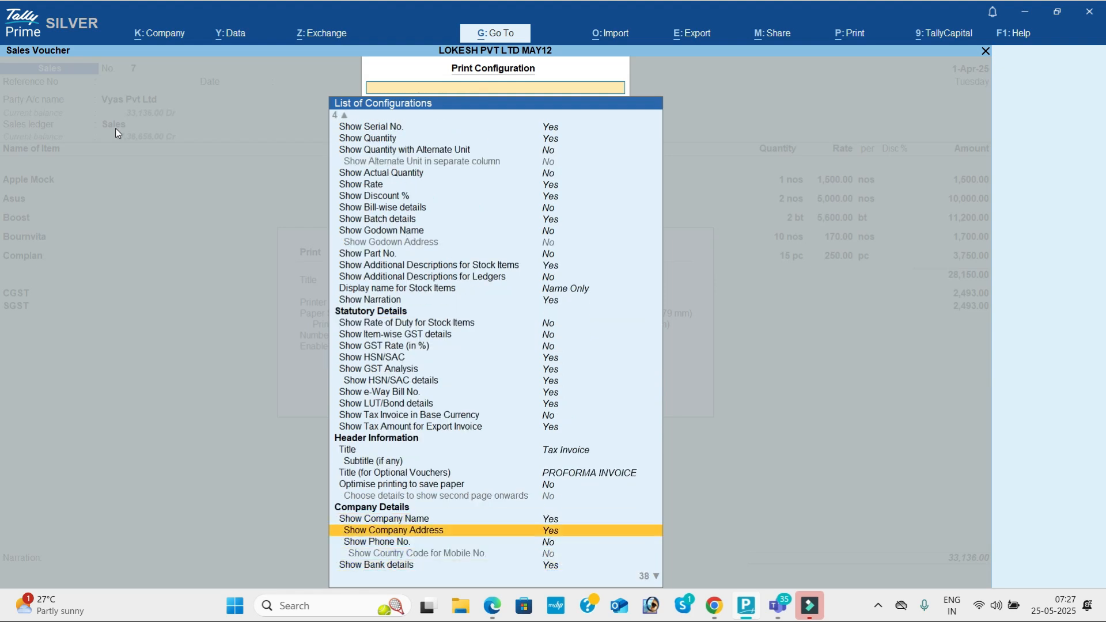
key(Escape)
Step: Preview the Tax Invoice enlarged to check the company name and GSTIN header
key(Right)
key(Return)
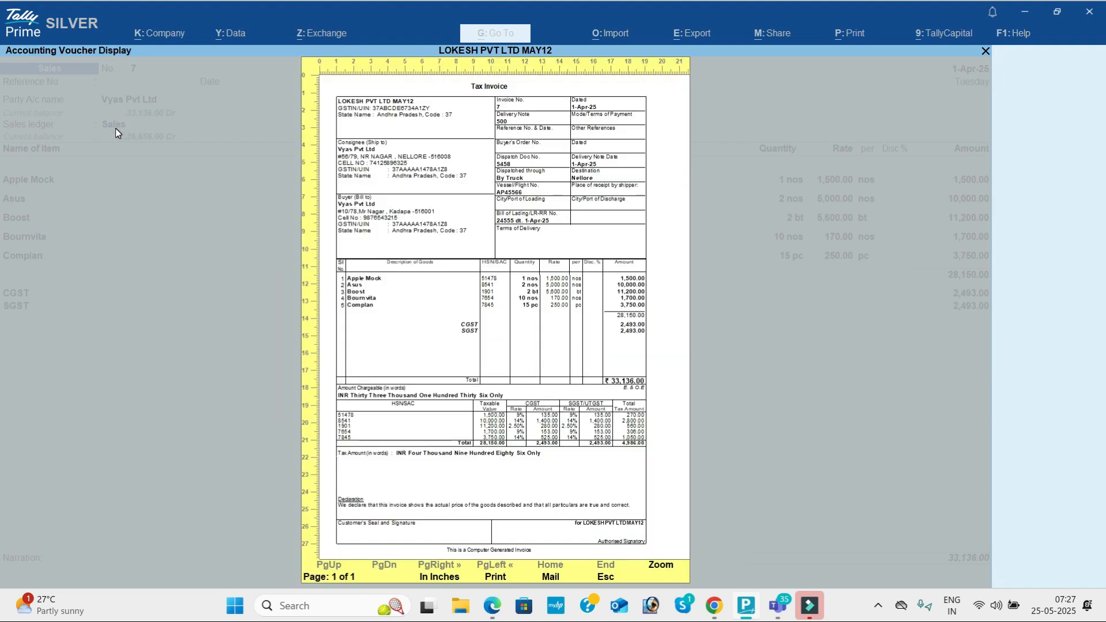
key(alt+z)
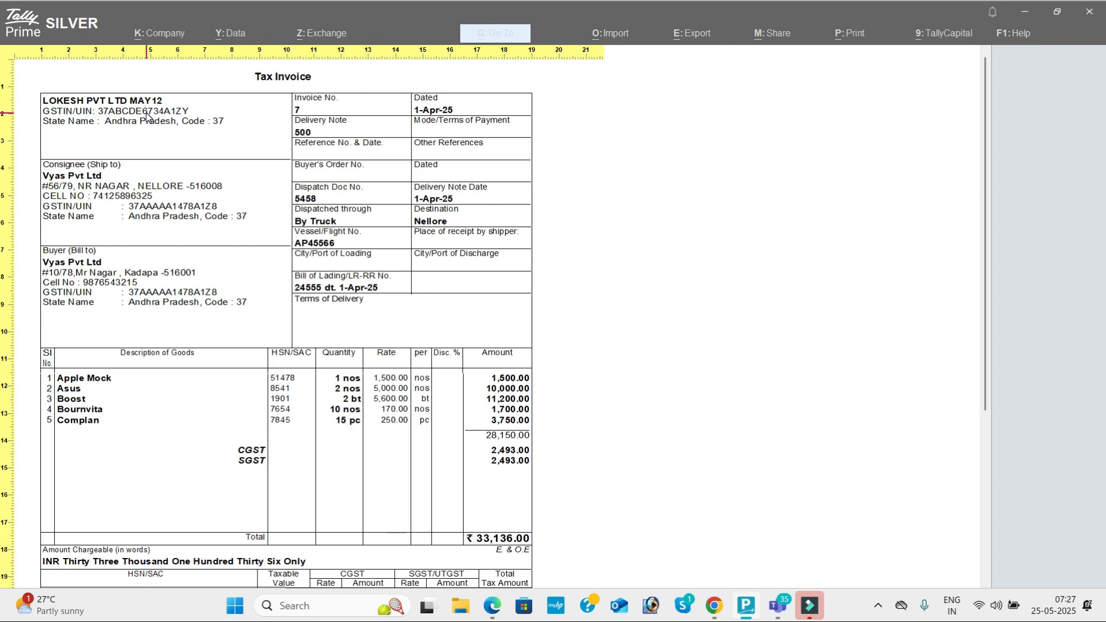
key(Escape)
Step: Close the print settings and minimize TallyPrime, Teams, Edge and the YouTube window
key(Escape)
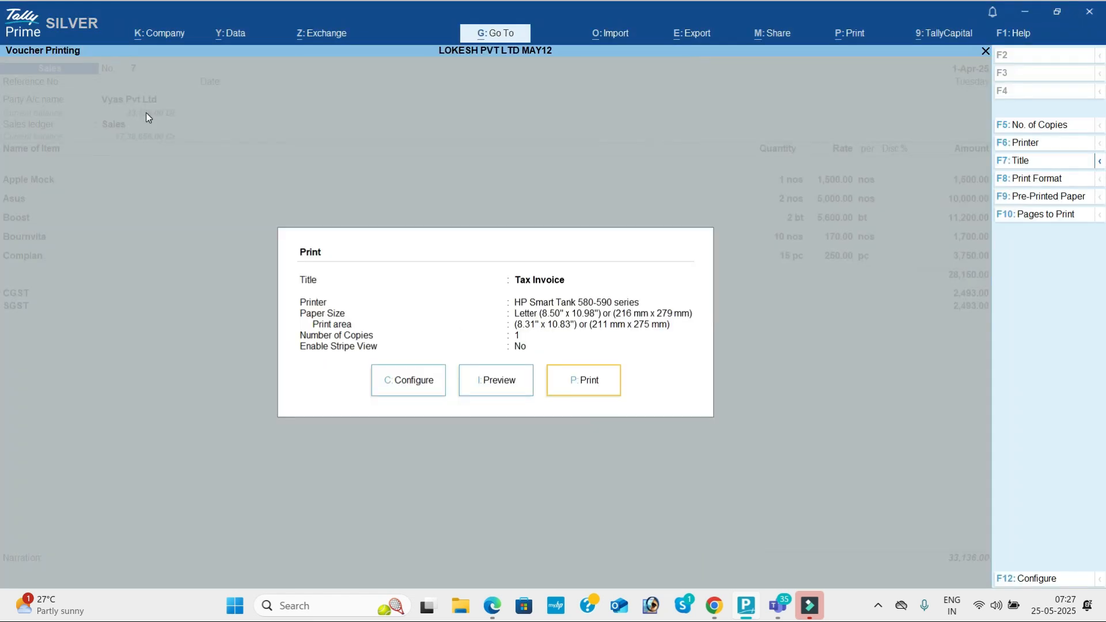
key(Escape)
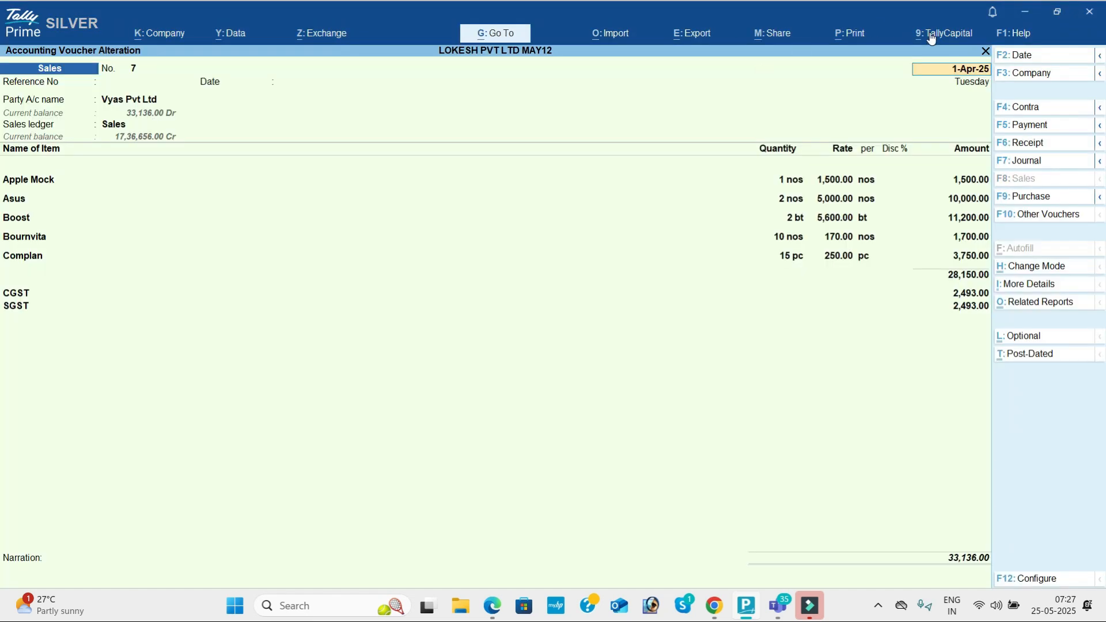
click(1026, 8)
click(1031, 11)
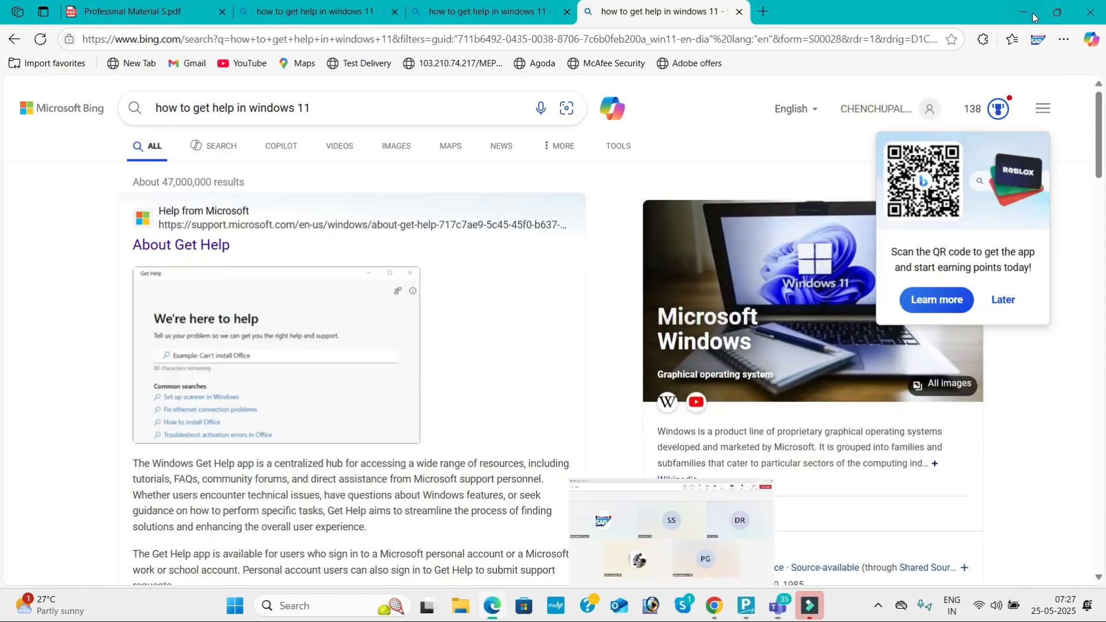
click(1079, 13)
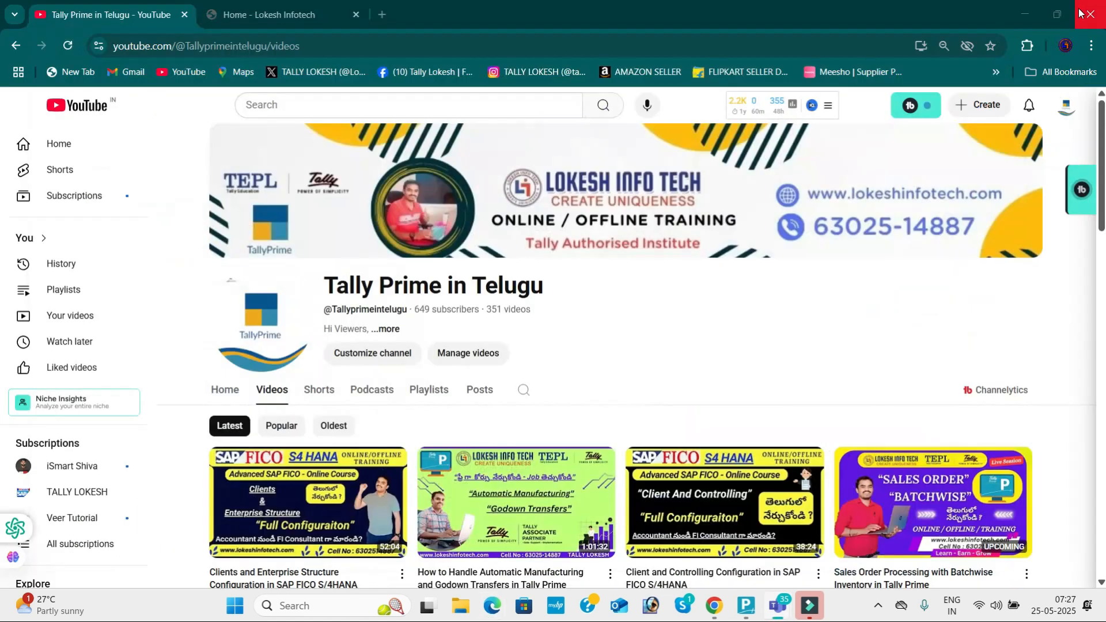
click(1031, 10)
Step: Open the desktop Logo folder, check logo image 1, then switch back to TallyPrime
double_click(139, 373)
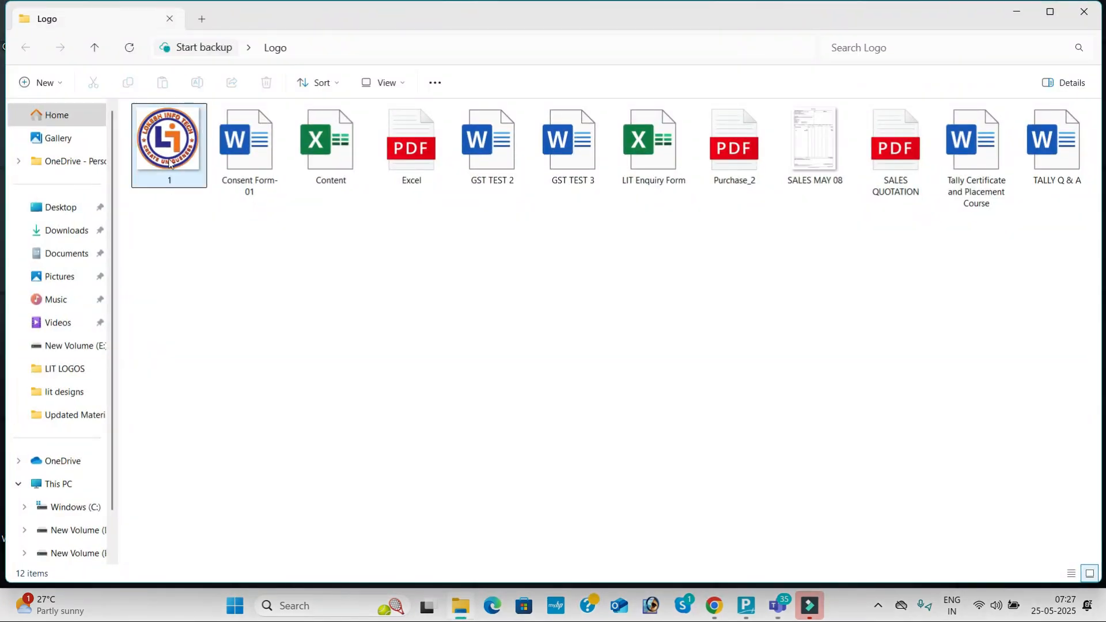
click(169, 164)
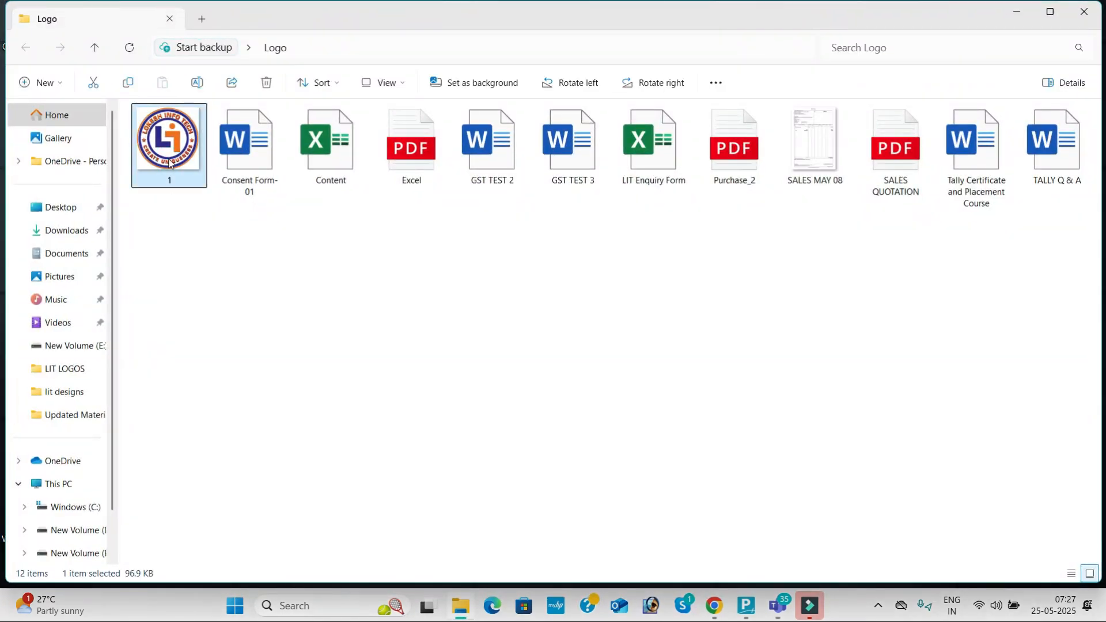
click(525, 329)
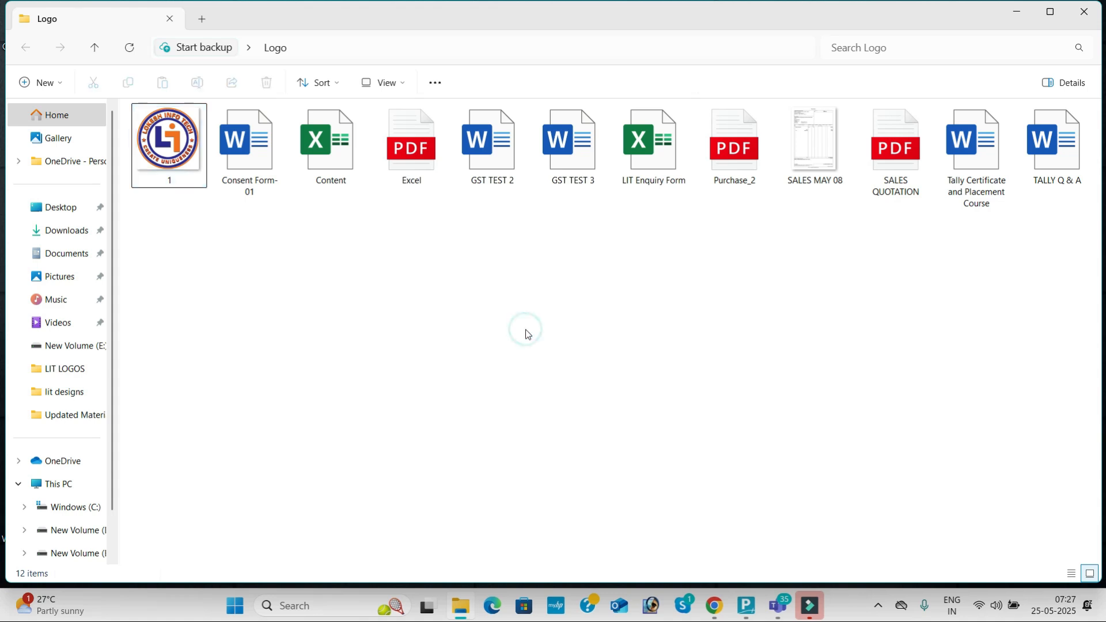
click(749, 611)
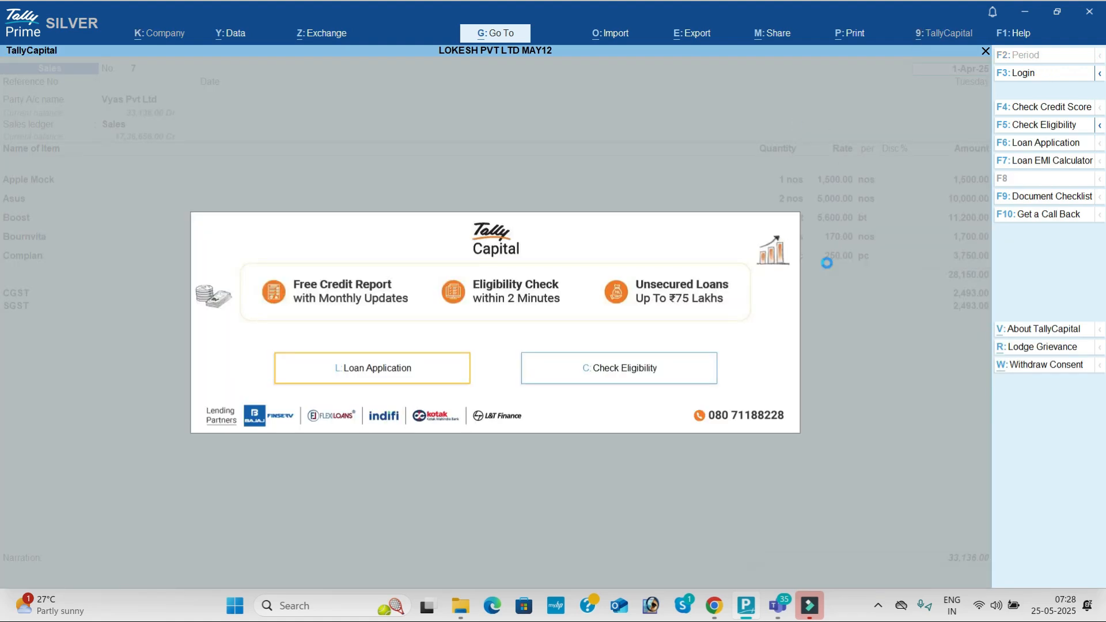
Step: Set Include company logo to Yes and pick logo 1 from the Desktop Logo folder
key(Escape)
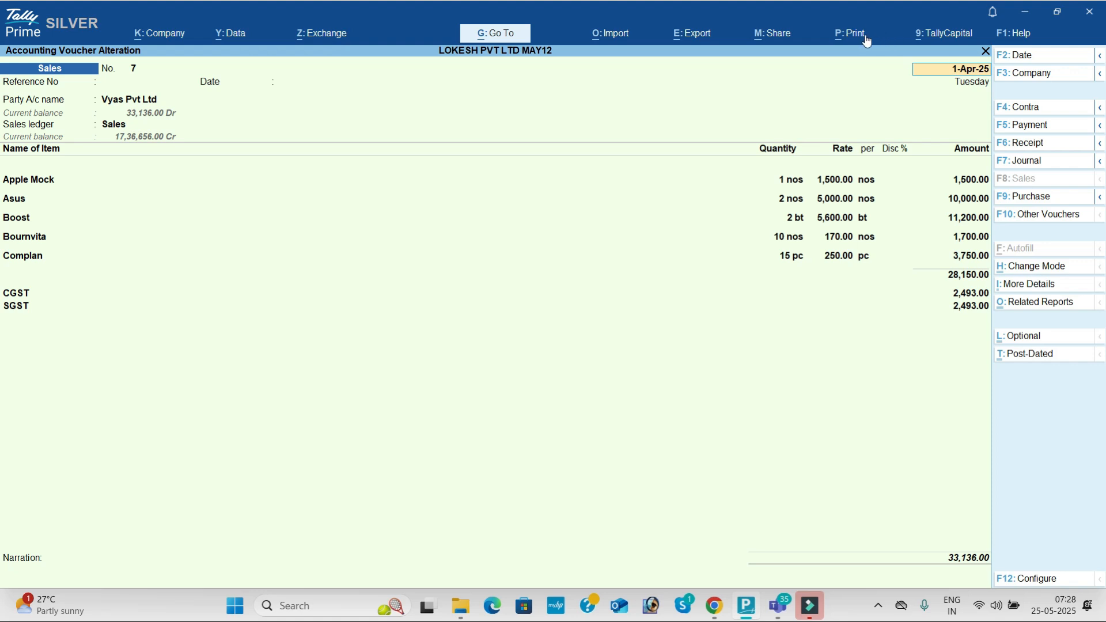
click(849, 39)
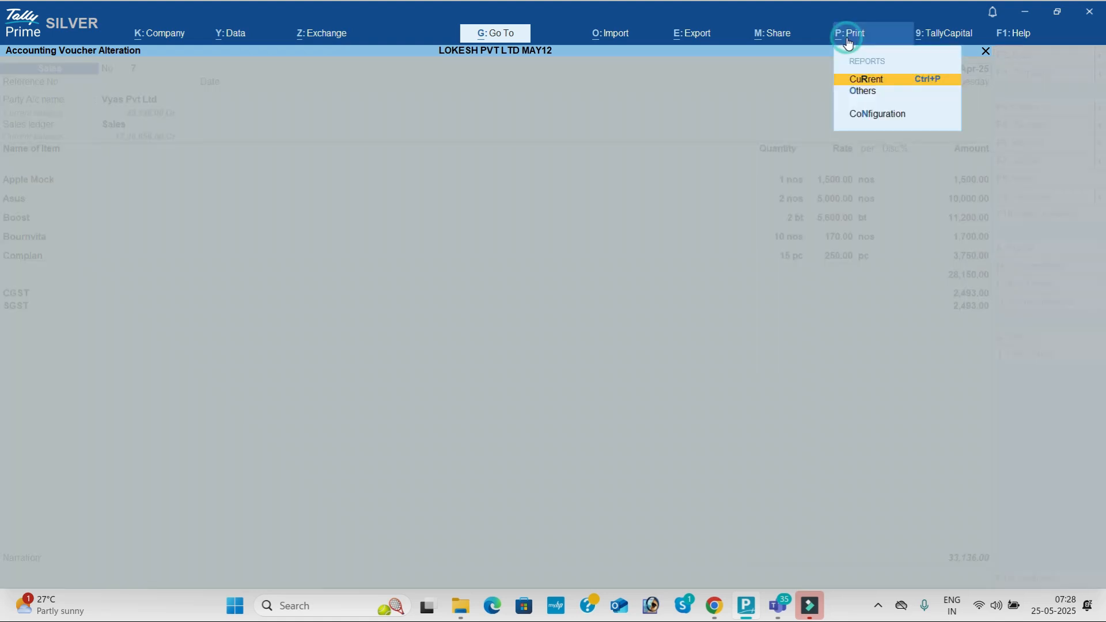
click(875, 114)
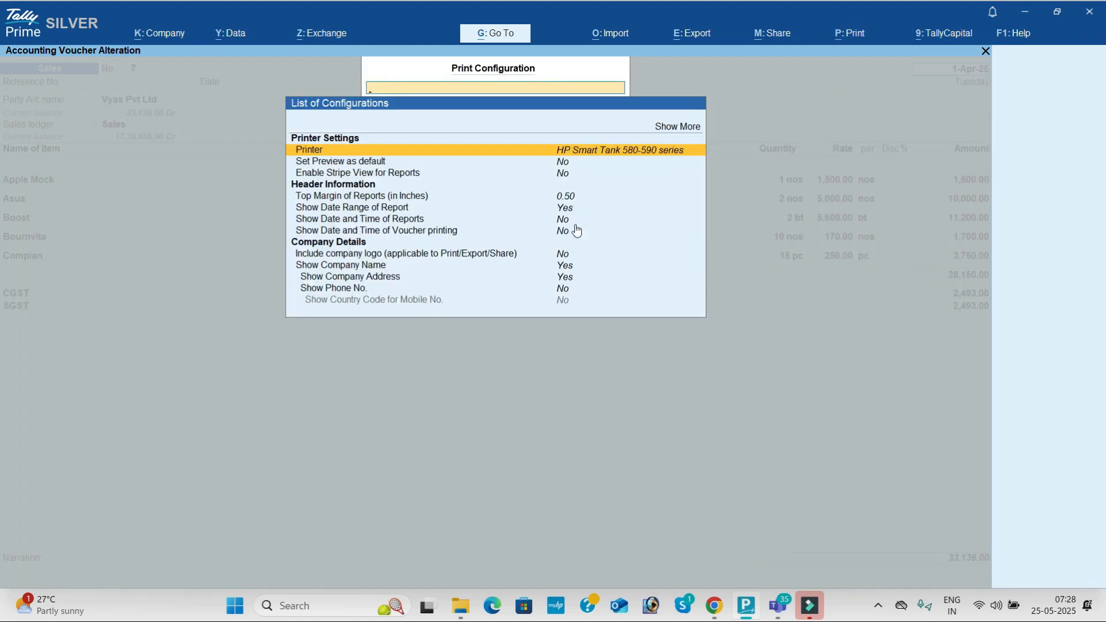
click(560, 254)
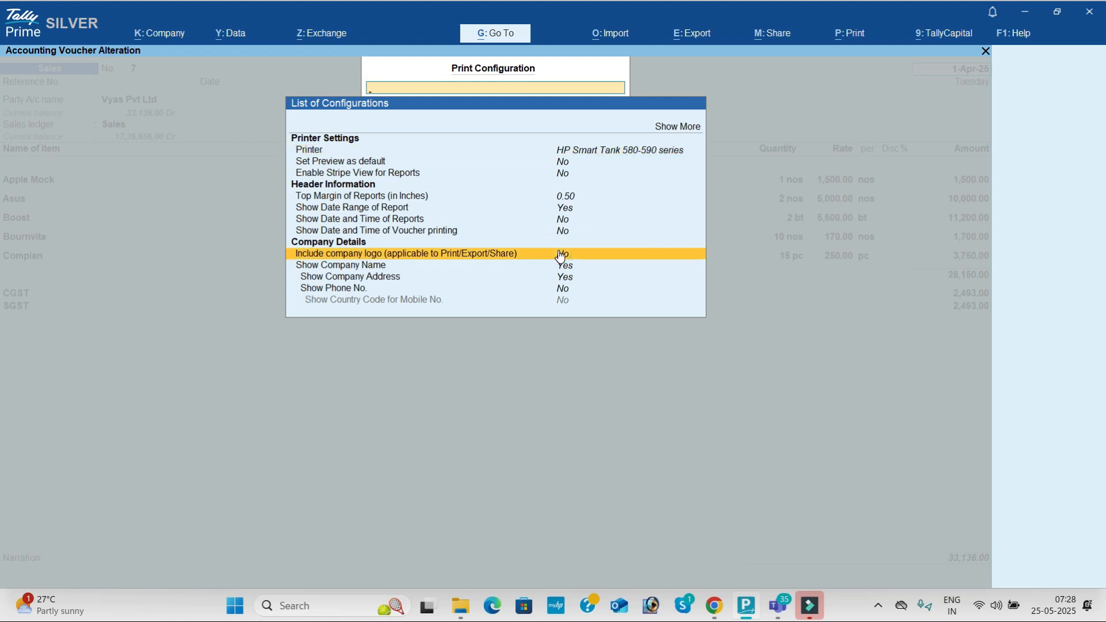
click(559, 254)
text(y)
key(Return)
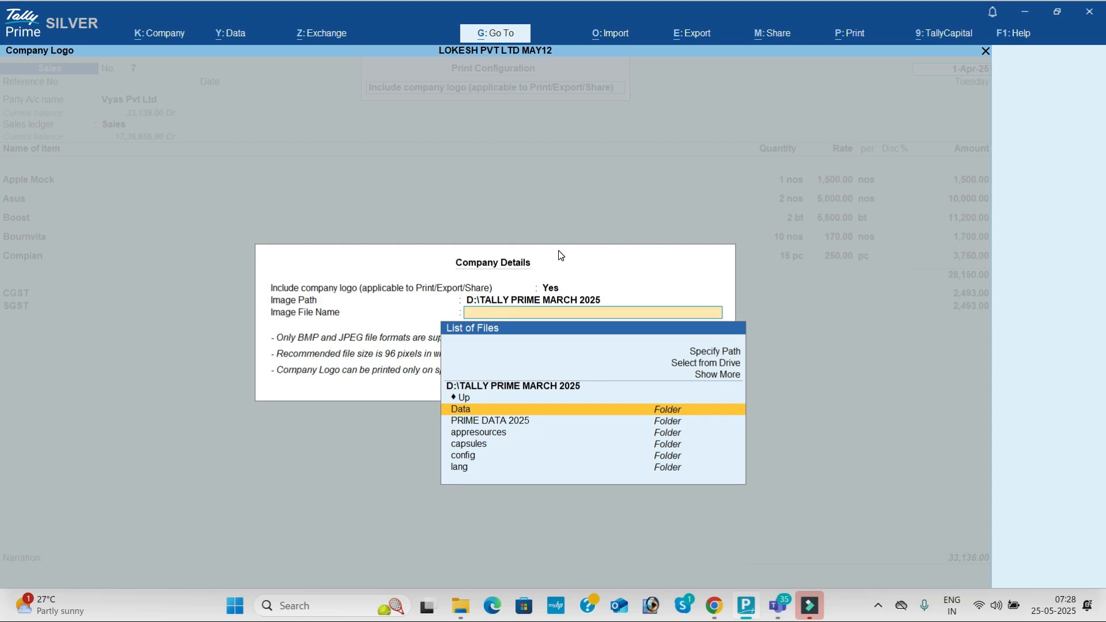
key(Up)
key(Up)
key(Up)
key(Up)
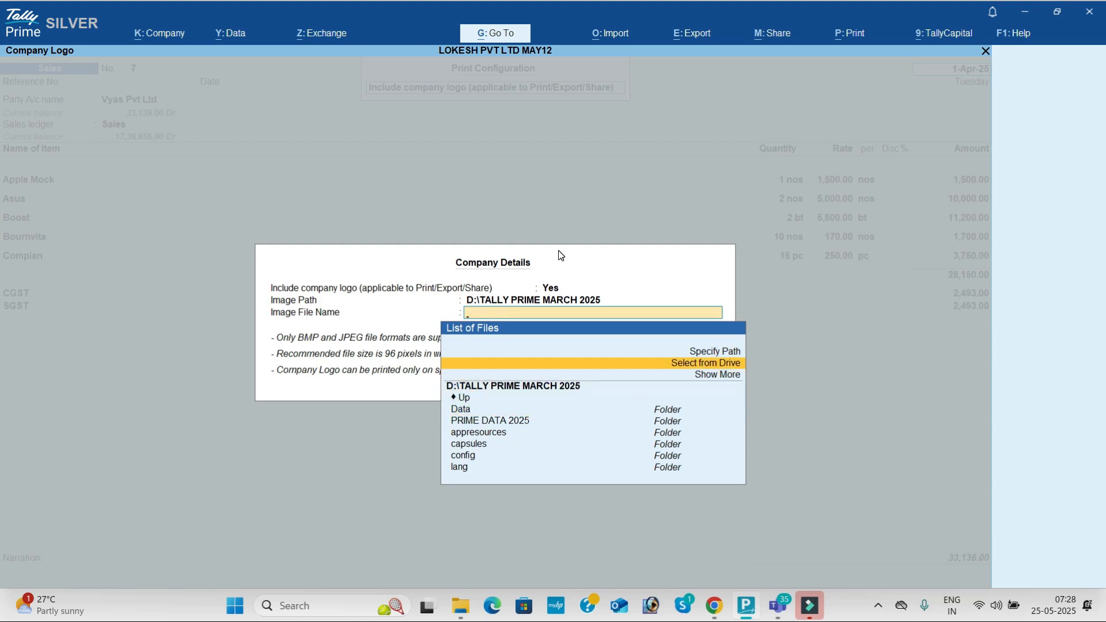
key(Return)
key(Down)
key(Down)
key(Down)
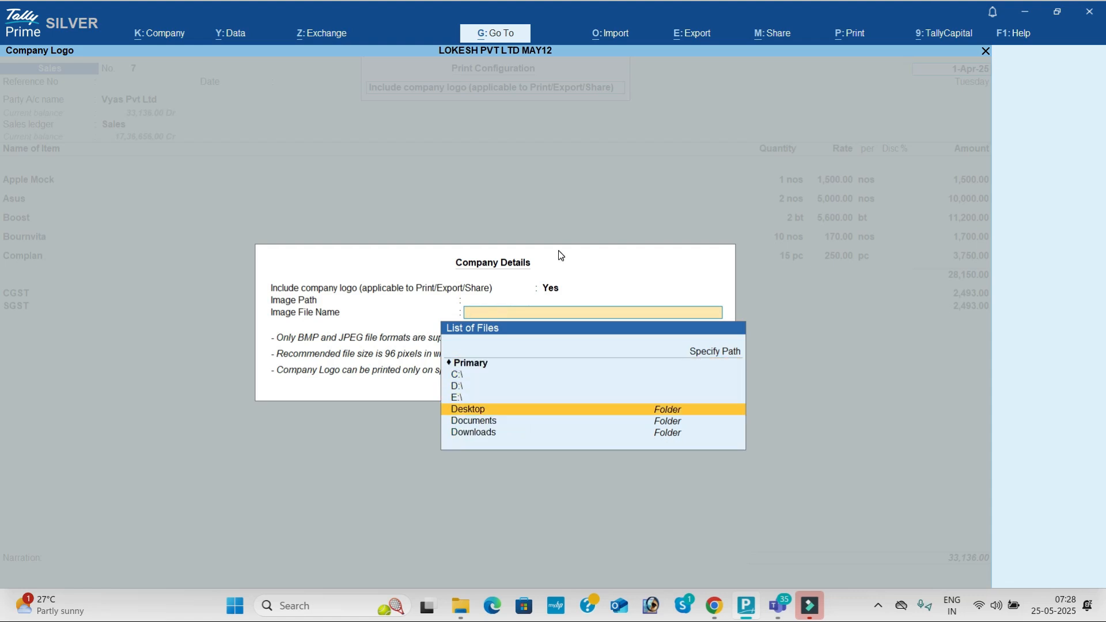
key(Return)
key(Return)
key(Return)
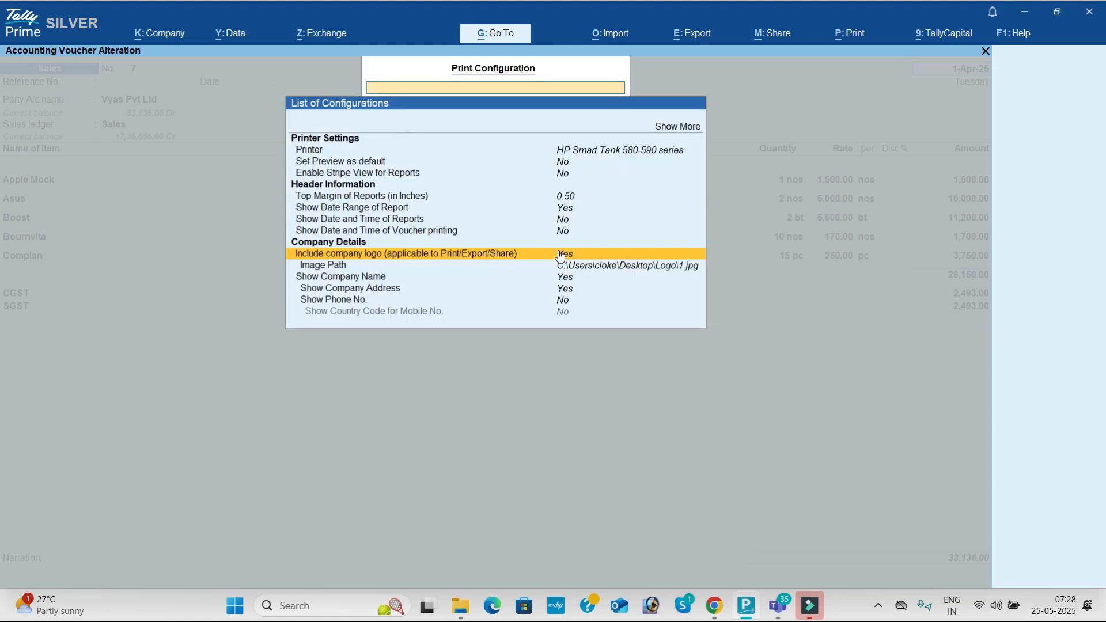
key(Escape)
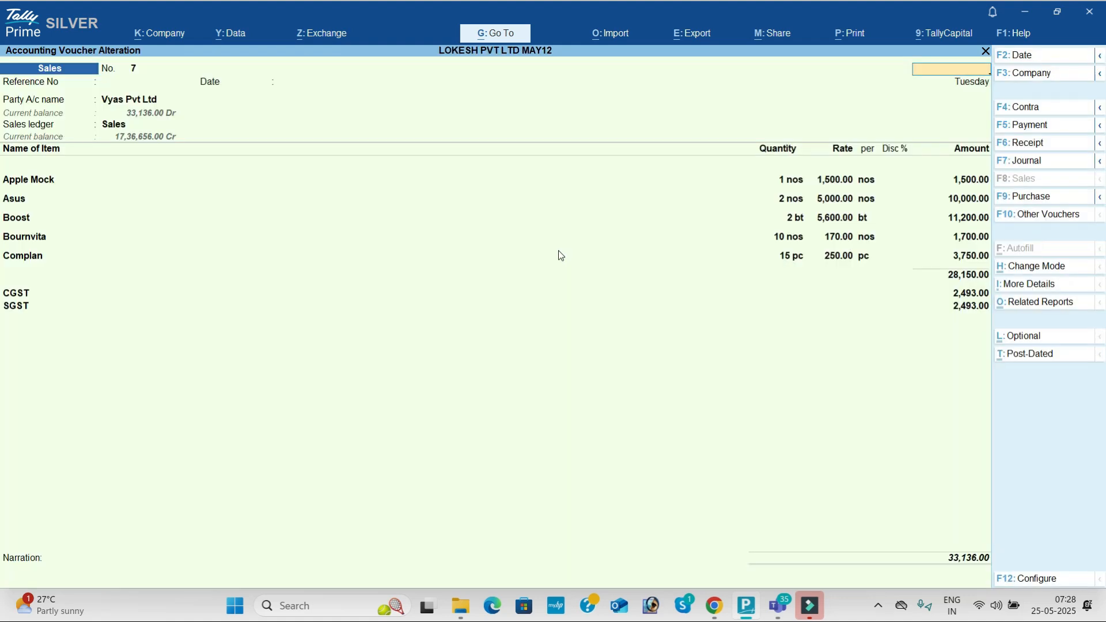
Step: Preview the Tax Invoice with the logo, zooming in to check it
key(Return)
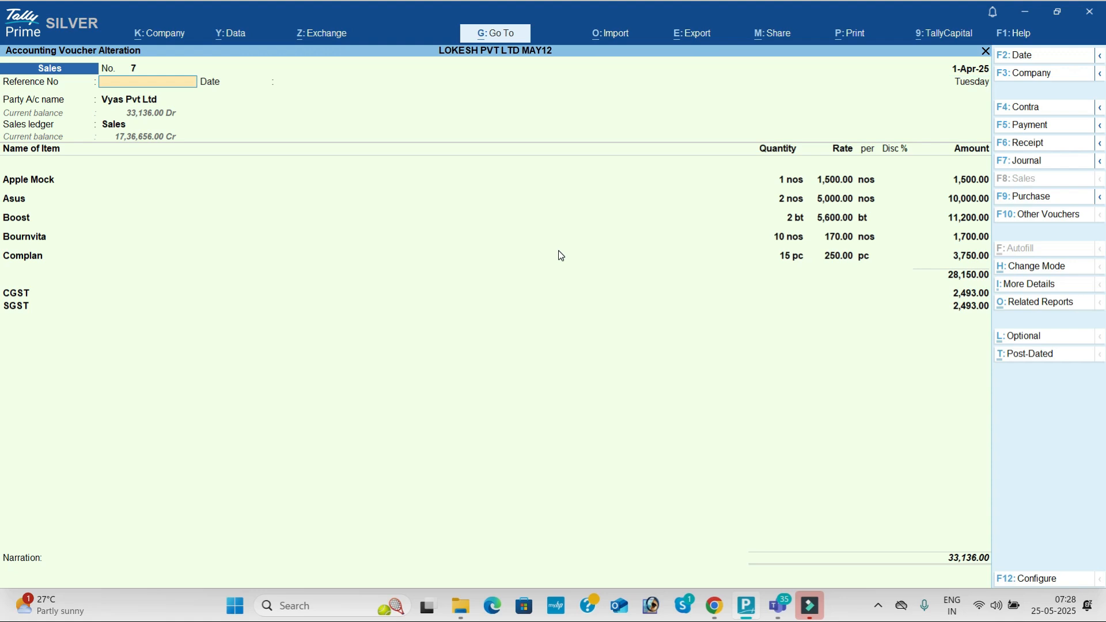
key(alt+p)
key(i)
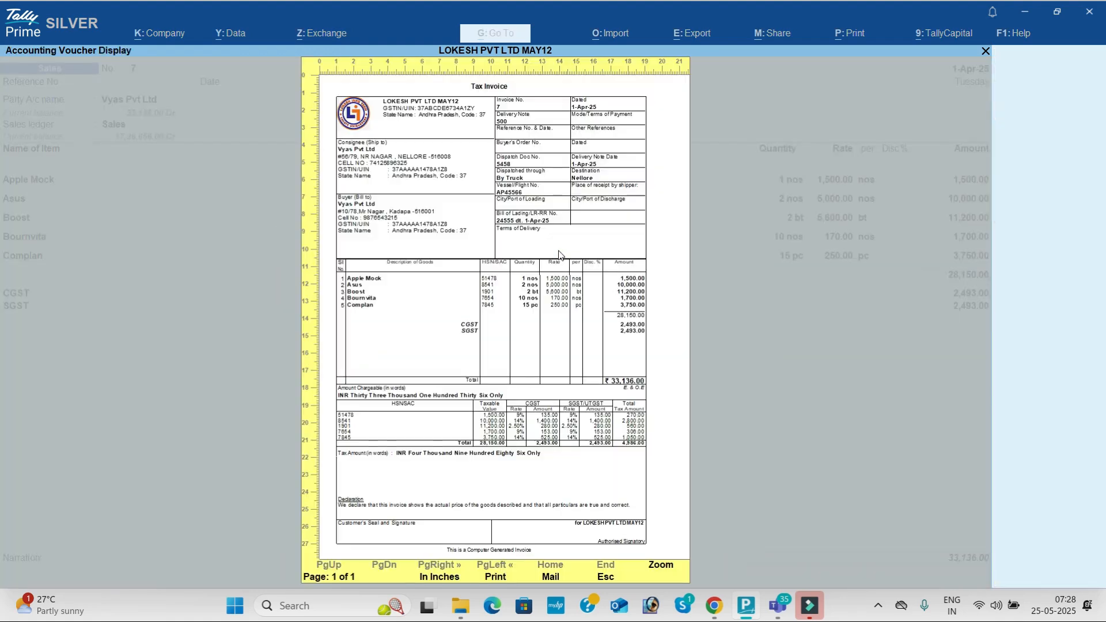
click(559, 254)
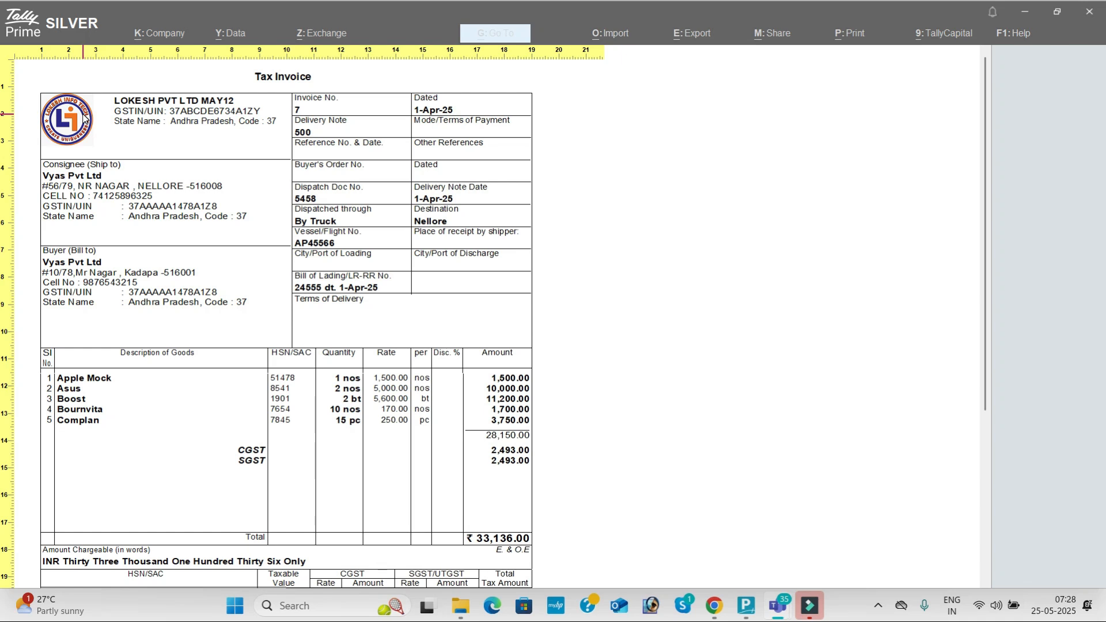
click(660, 265)
key(Escape)
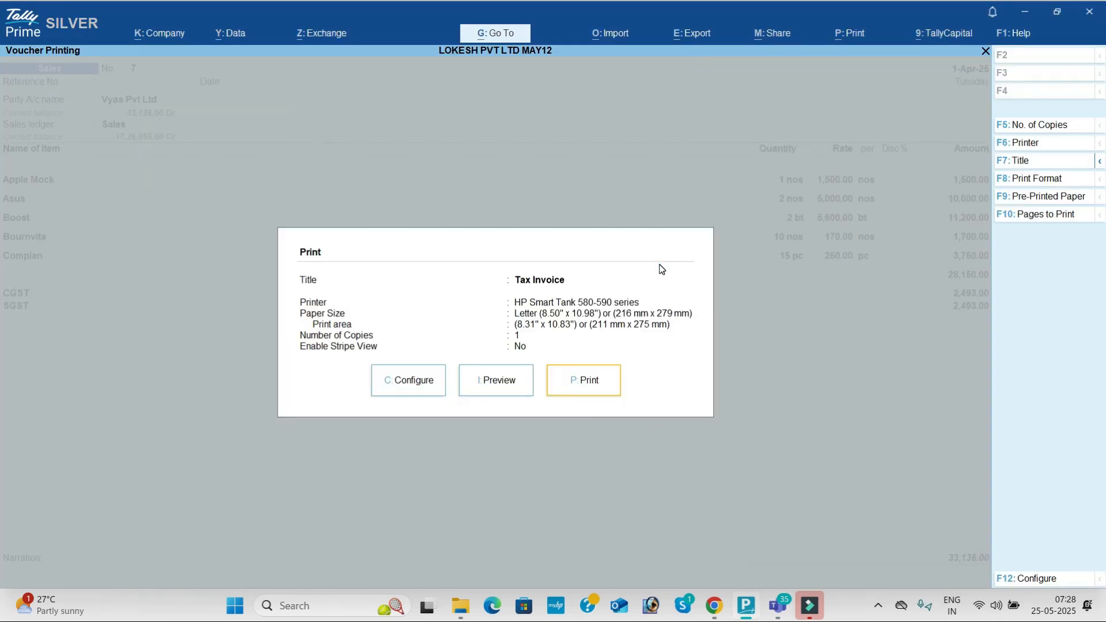
key(Escape)
Step: Set Include company logo back to No in the print configuration
click(862, 33)
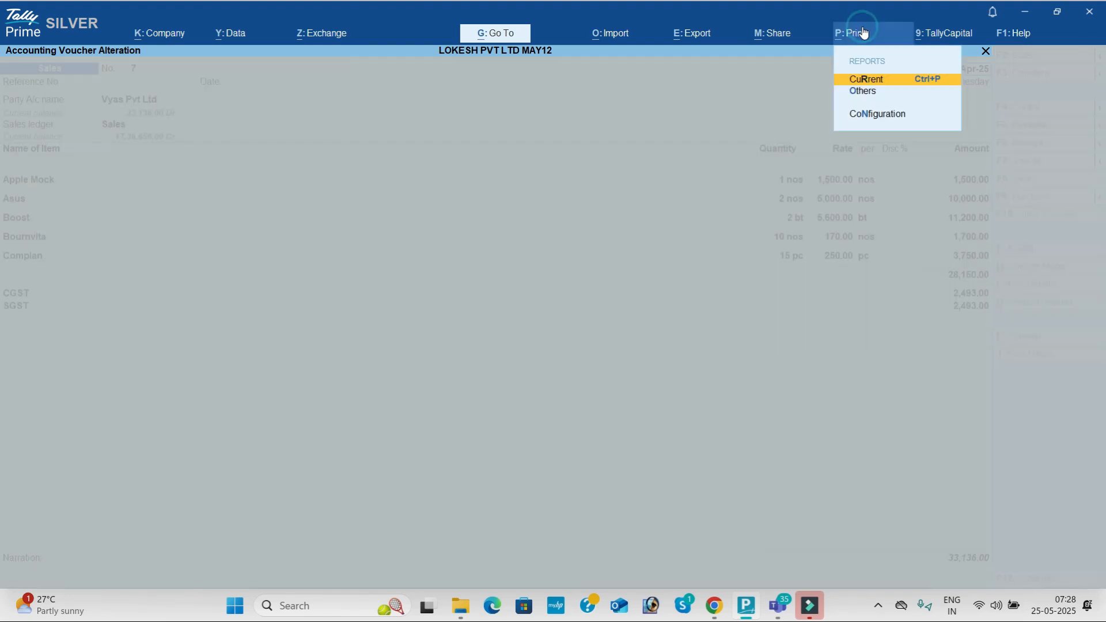
key(Down)
key(Down)
key(Return)
key(Down)
key(Down)
key(Down)
key(Down)
key(Down)
key(Down)
key(Down)
key(Down)
key(Down)
key(Return)
text(n)
key(Return)
key(Escape)
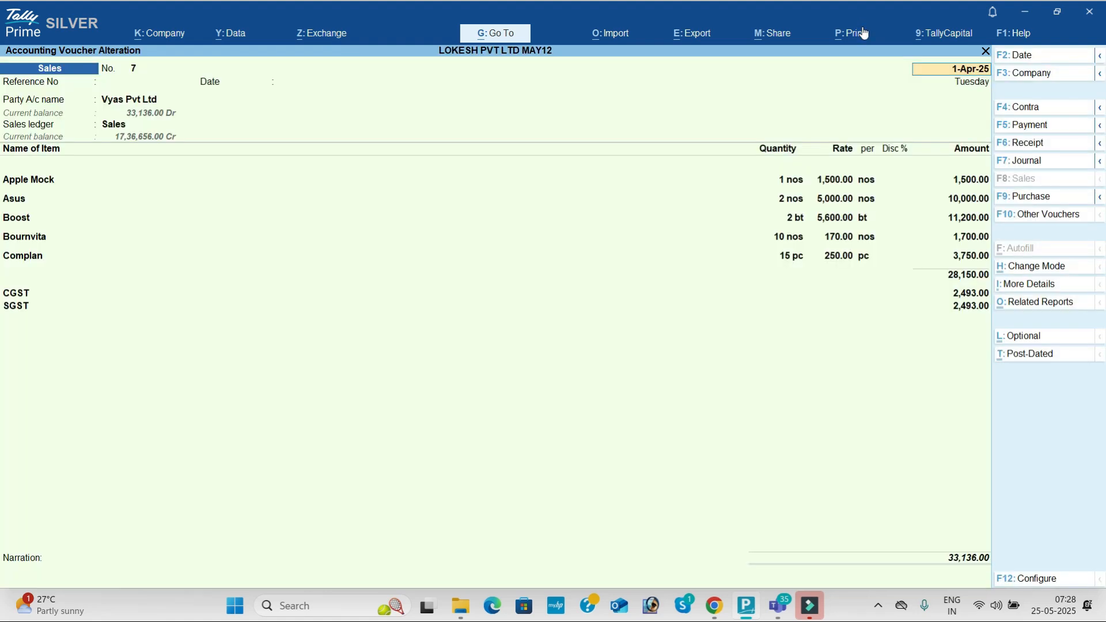
Step: Preview the Tax Invoice without the logo, enlarged and scrolled to the signature area
click(862, 32)
key(i)
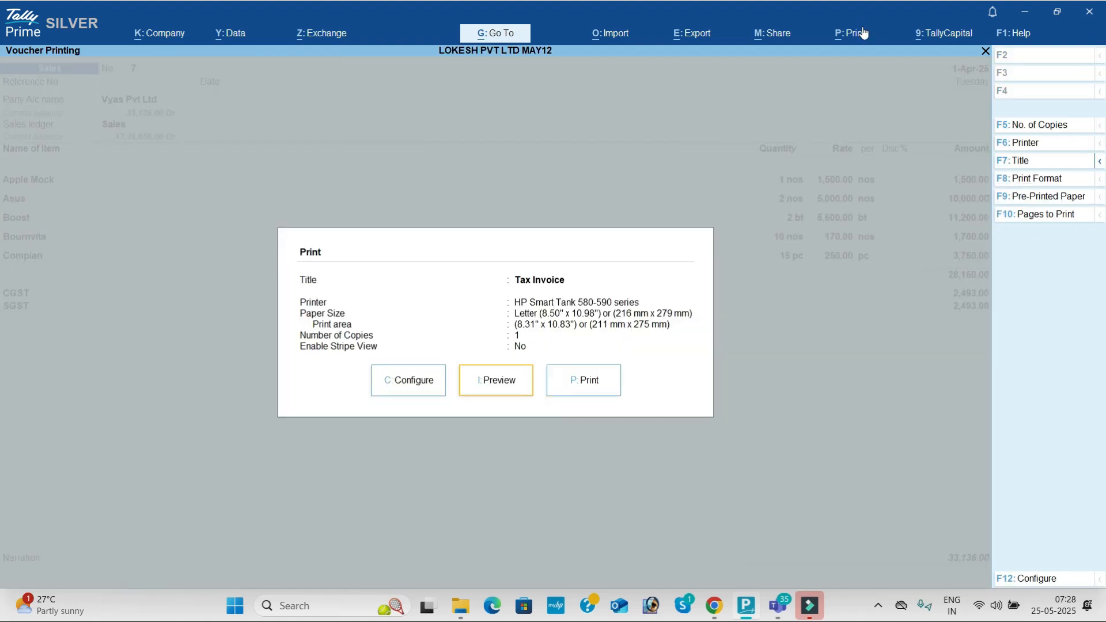
key(Return)
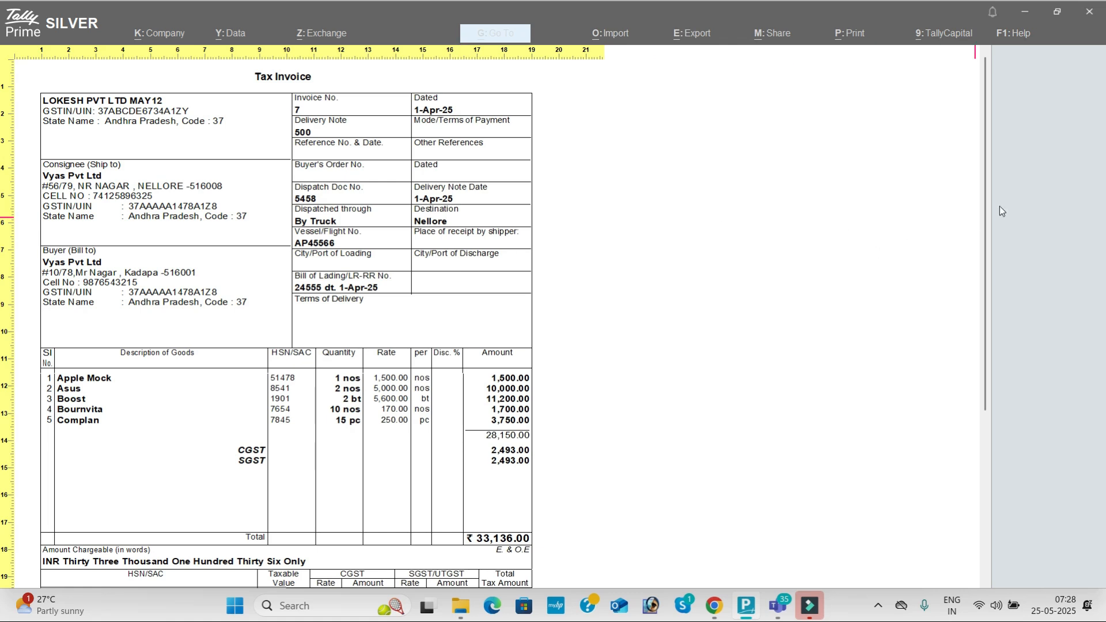
drag(985, 227, 982, 410)
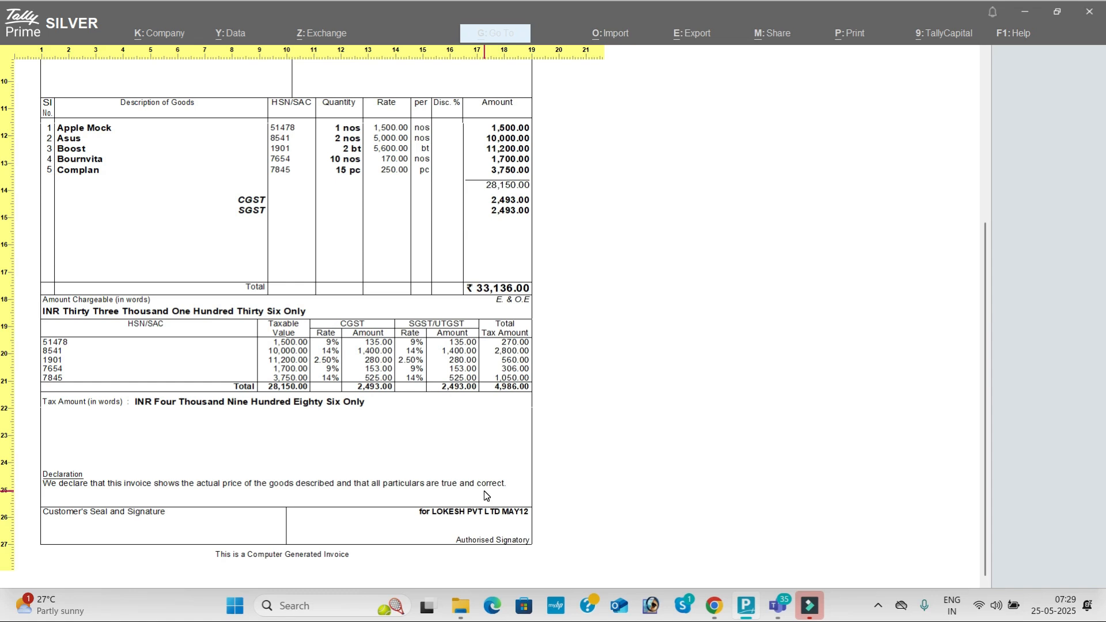
Step: Leave the voucher and open the Sales voucher type for alteration
key(Escape)
key(Escape)
key(Escape)
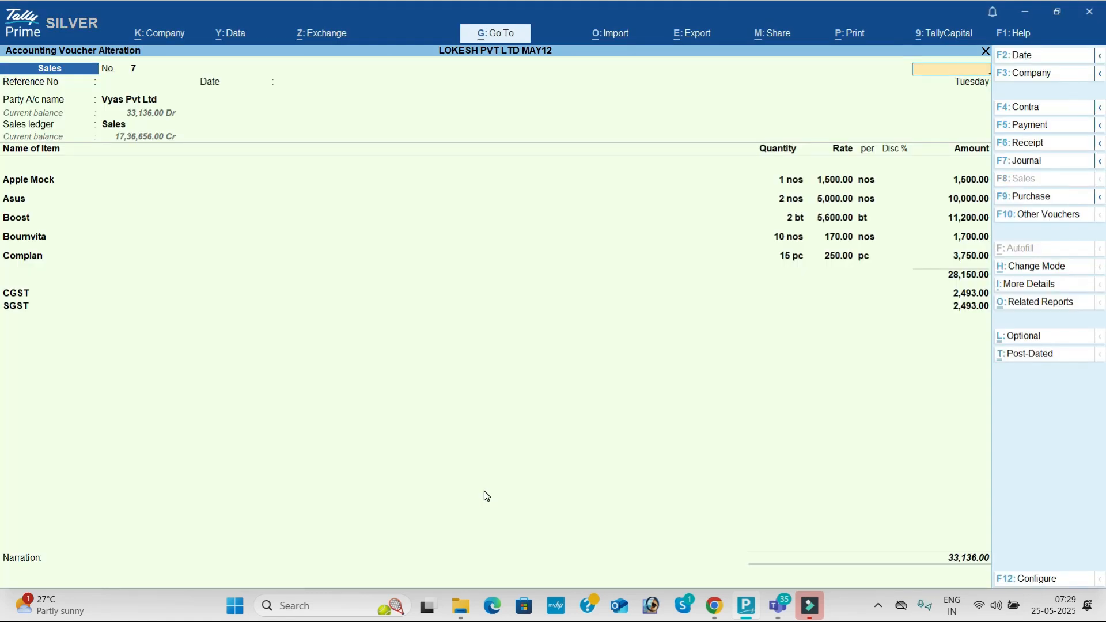
key(Escape)
key(Escape)
key(Return)
key(Up)
key(Up)
key(Return)
key(Down)
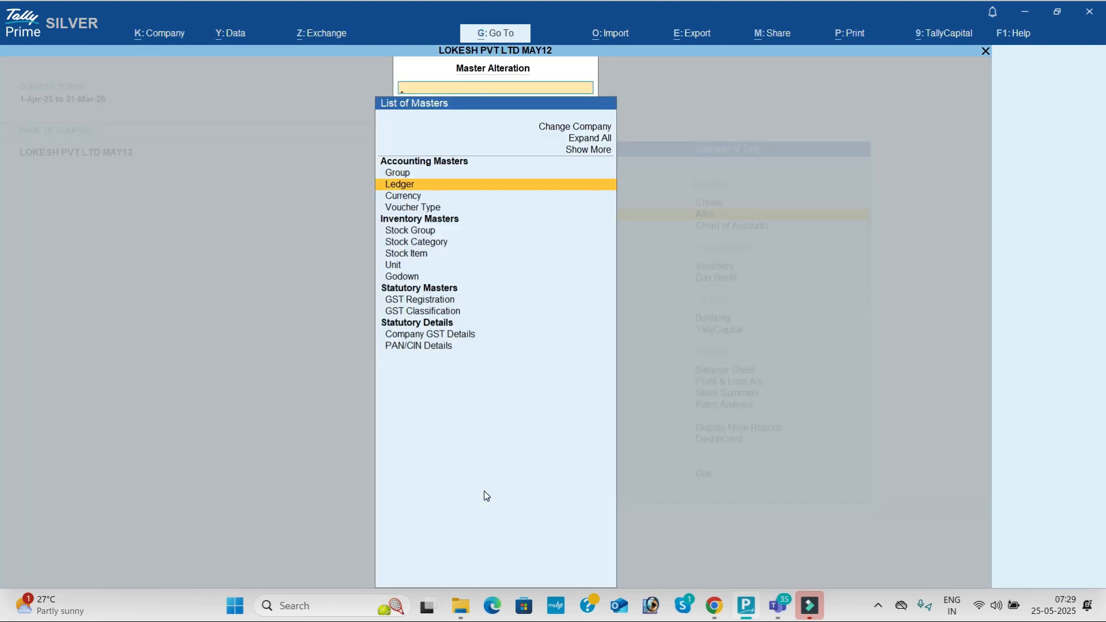
key(Down)
key(Down)
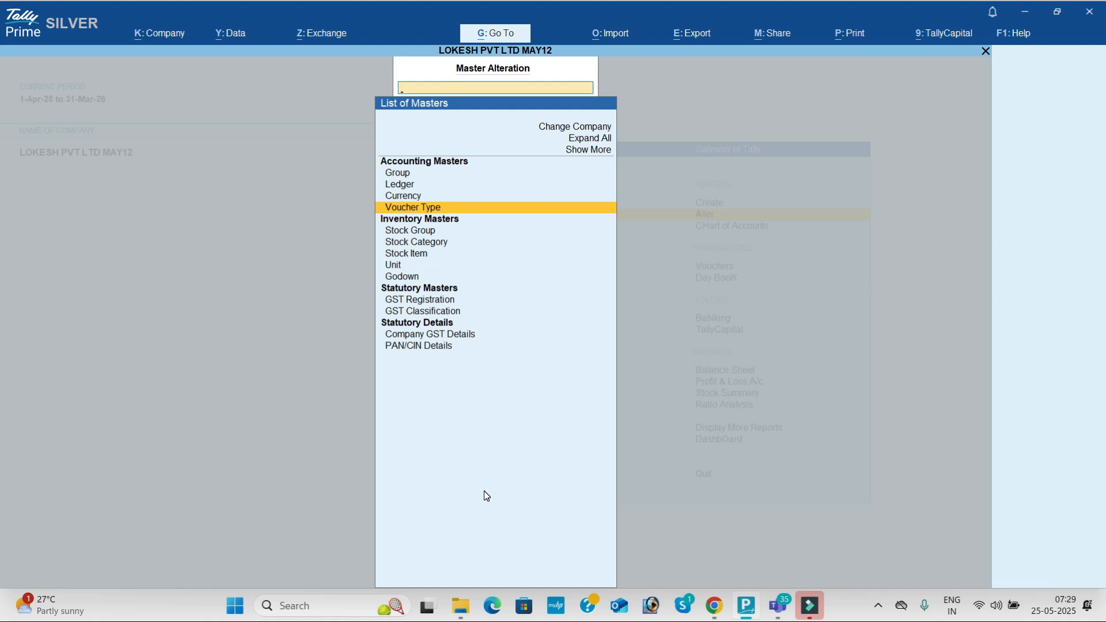
key(Return)
text(SA)
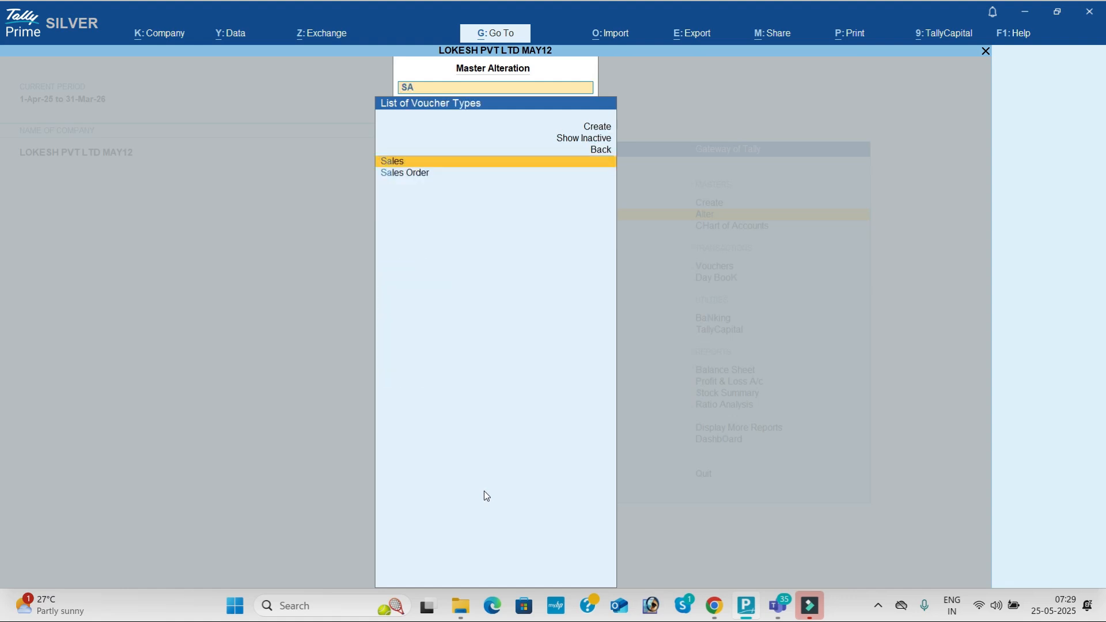
key(Return)
key(Return)
key(Return)
key(Return)
key(Return)
key(Return)
key(Return)
key(Return)
key(Return)
key(Return)
key(Return)
key(Return)
key(Return)
key(Return)
key(Return)
key(Return)
key(Return)
Step: Replace the Sales declaration with text saying purchased products cannot be returned, and save
key(Return)
key(Return)
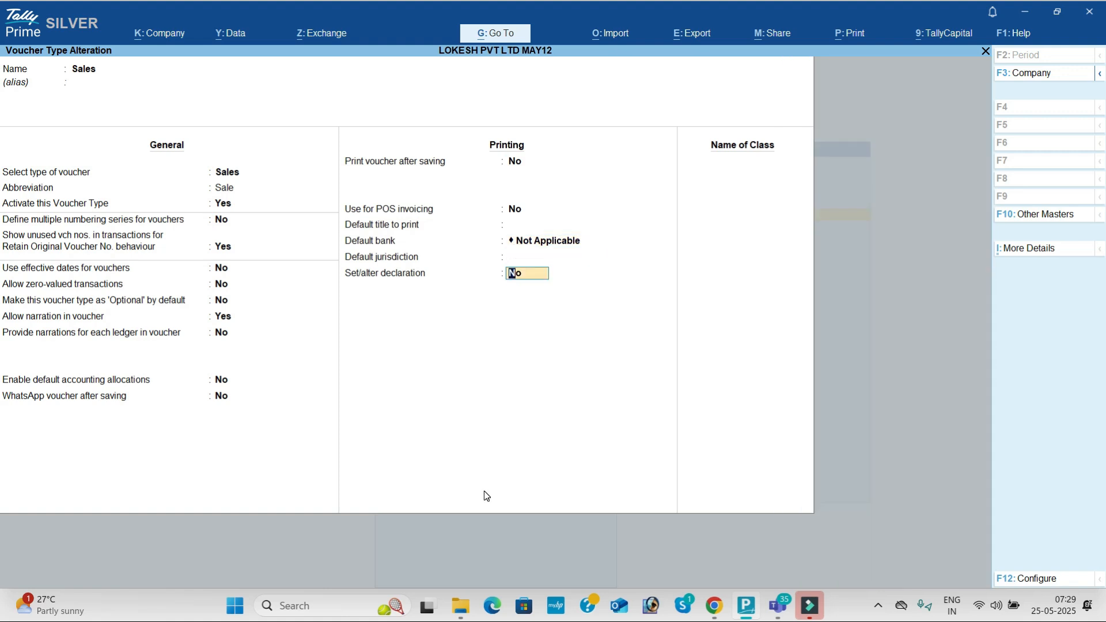
key(y)
key(Return)
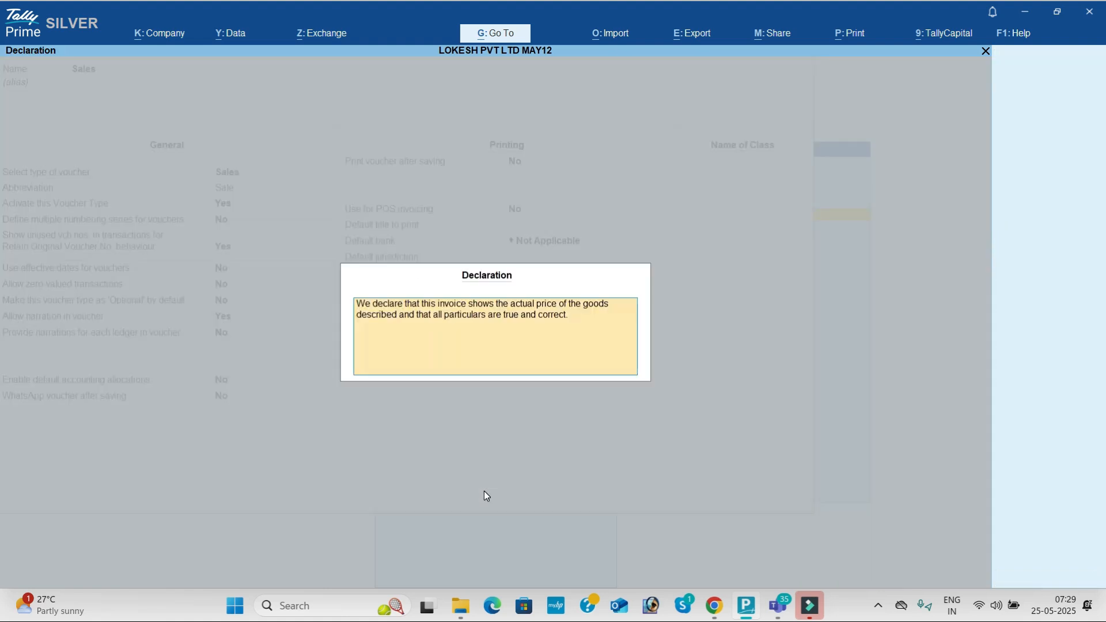
key(BackSpace)
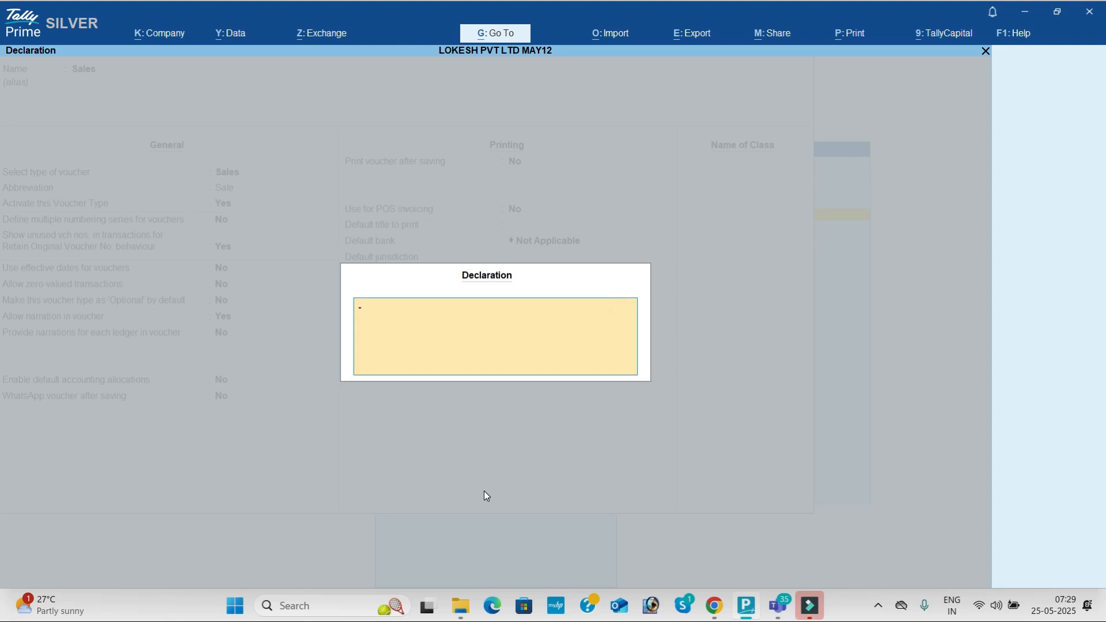
key(BackSpace)
key(BackSpace)
text(hase a prodci)
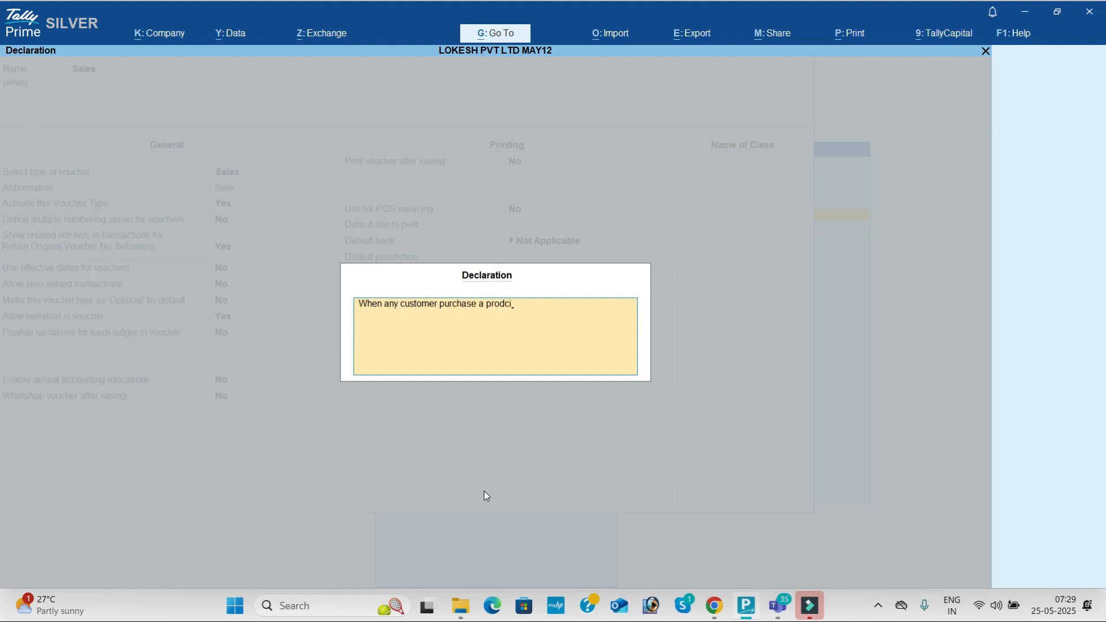
key(BackSpace)
text(u)
key(BackSpace)
text(uct from us after dont return)
text( the)
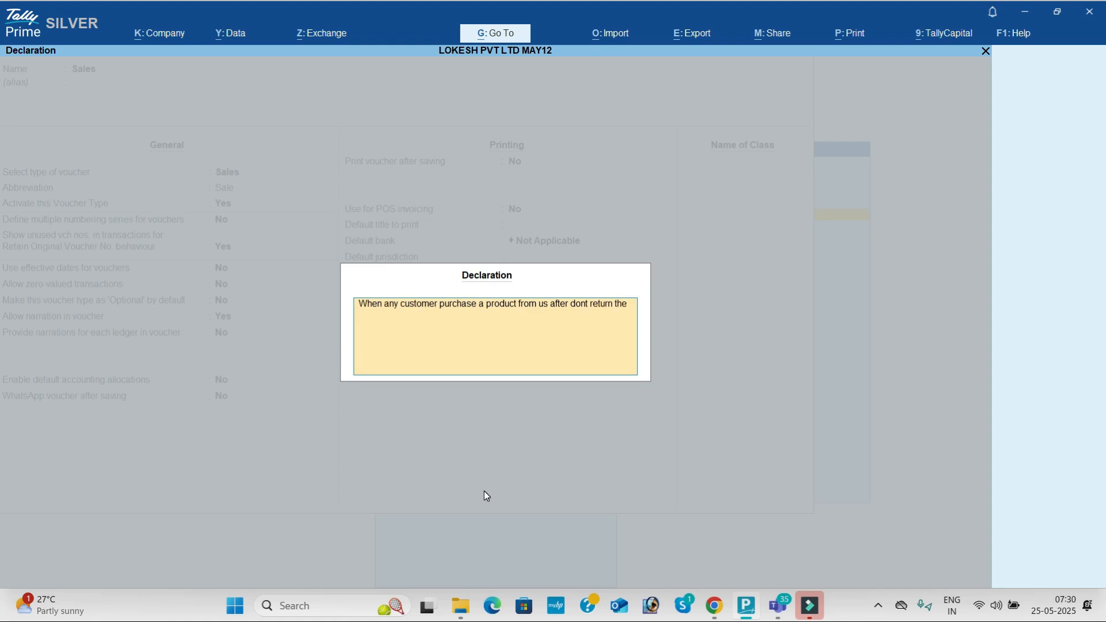
text(t product)
key(Return)
key(Return)
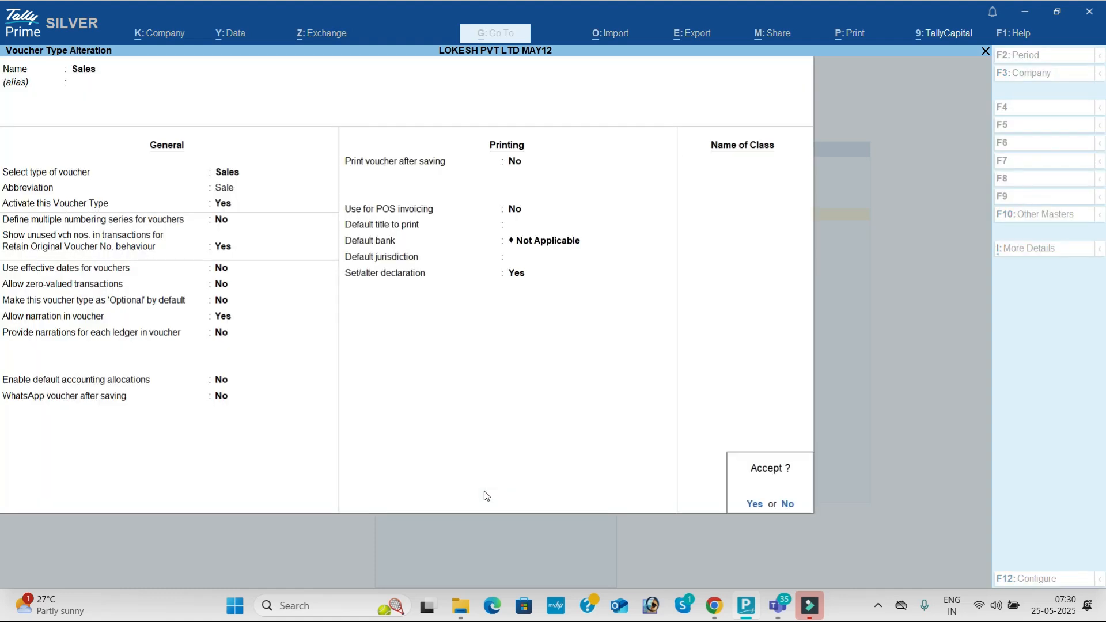
Step: Open the Vyas Pvt Ltd sales voucher from the Day Book and bring up print options
key(Return)
key(Escape)
key(Down)
key(Down)
key(Down)
key(Return)
key(Down)
key(Down)
key(Down)
key(Down)
key(Down)
key(Down)
key(Down)
key(Down)
key(Down)
key(Down)
key(Down)
key(Down)
key(Down)
key(Down)
key(Down)
key(Down)
key(Up)
key(Return)
key(alt+p)
Step: Preview the Tax Invoice zoomed in to read the new return declaration, then close preview and print options
key(i)
click(485, 492)
scroll(485, 491, down, 5)
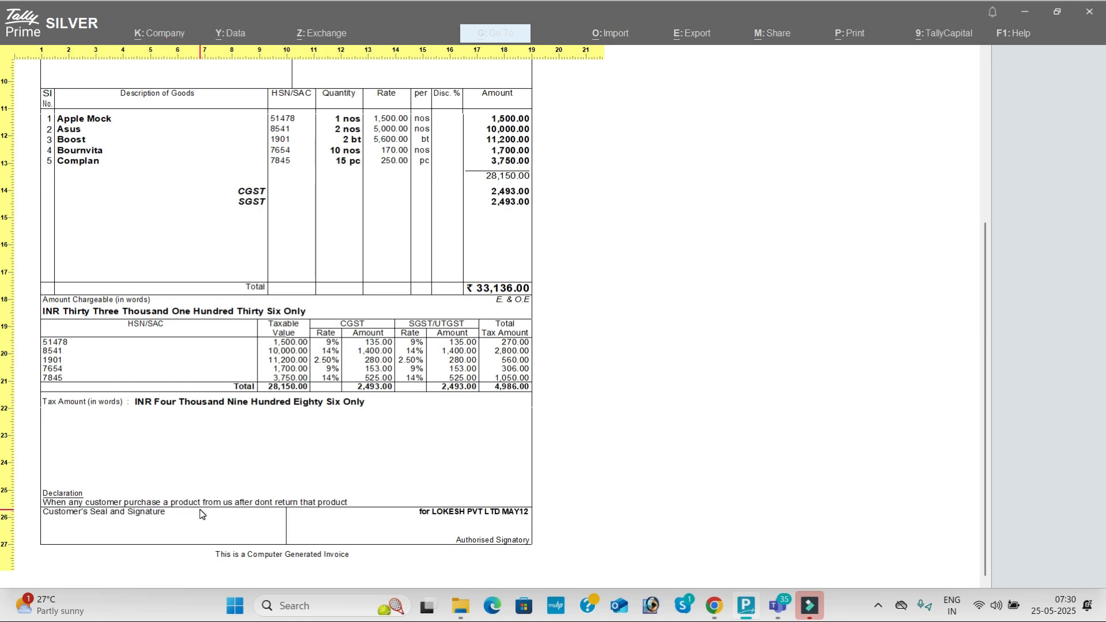
click(320, 509)
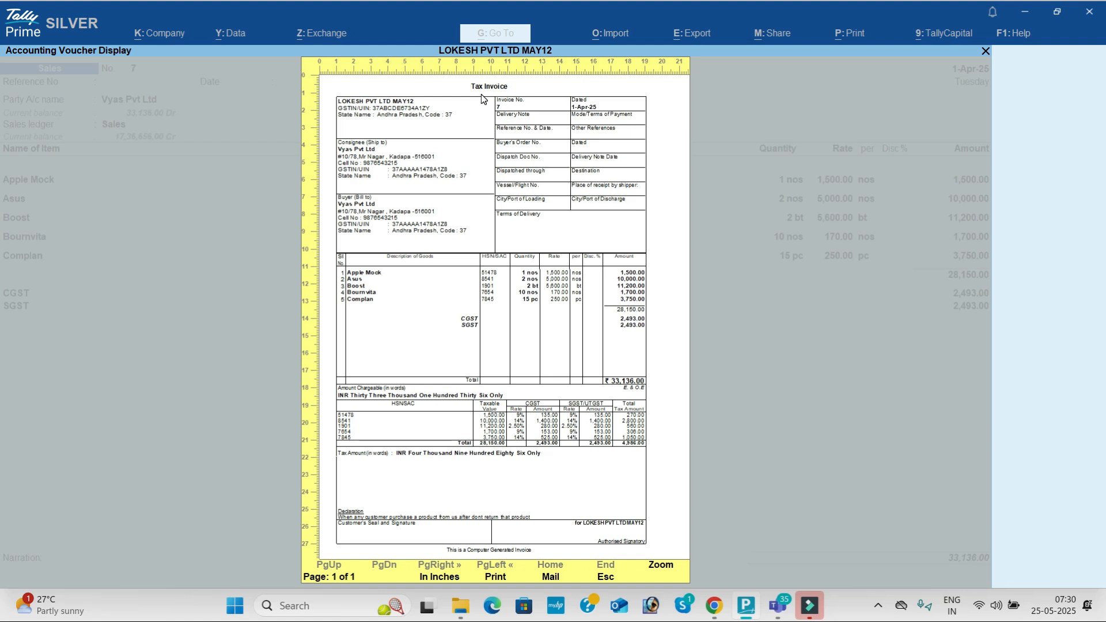
key(Escape)
key(Escape)
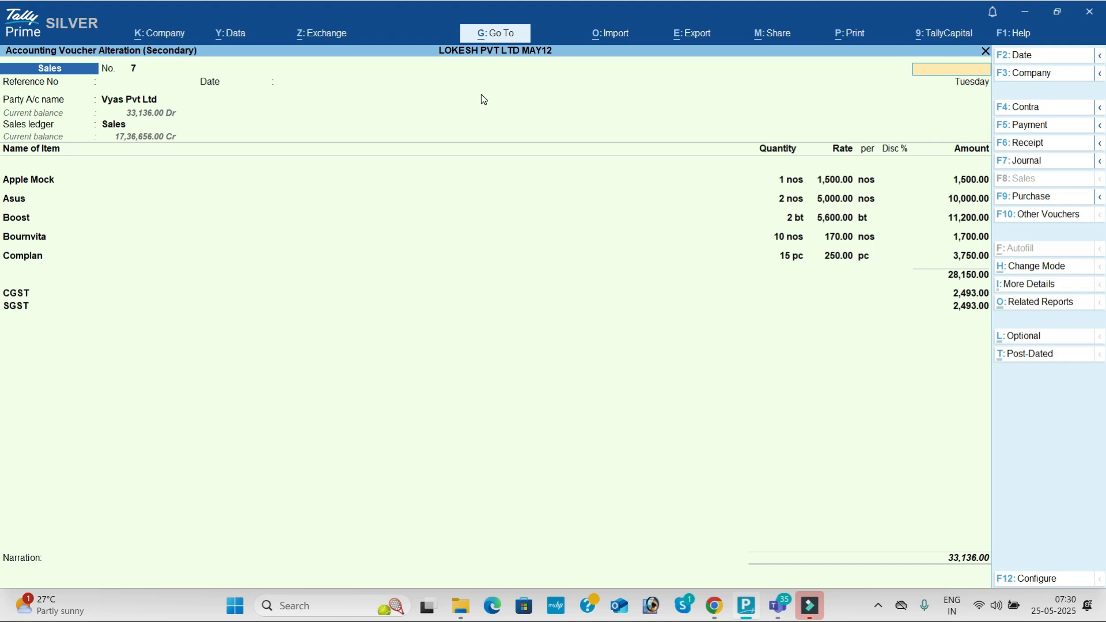
key(Escape)
key(Escape)
Step: Start a new Sales voucher for Vyas Pvt Ltd under the Sales Exmpt ledger
key(v)
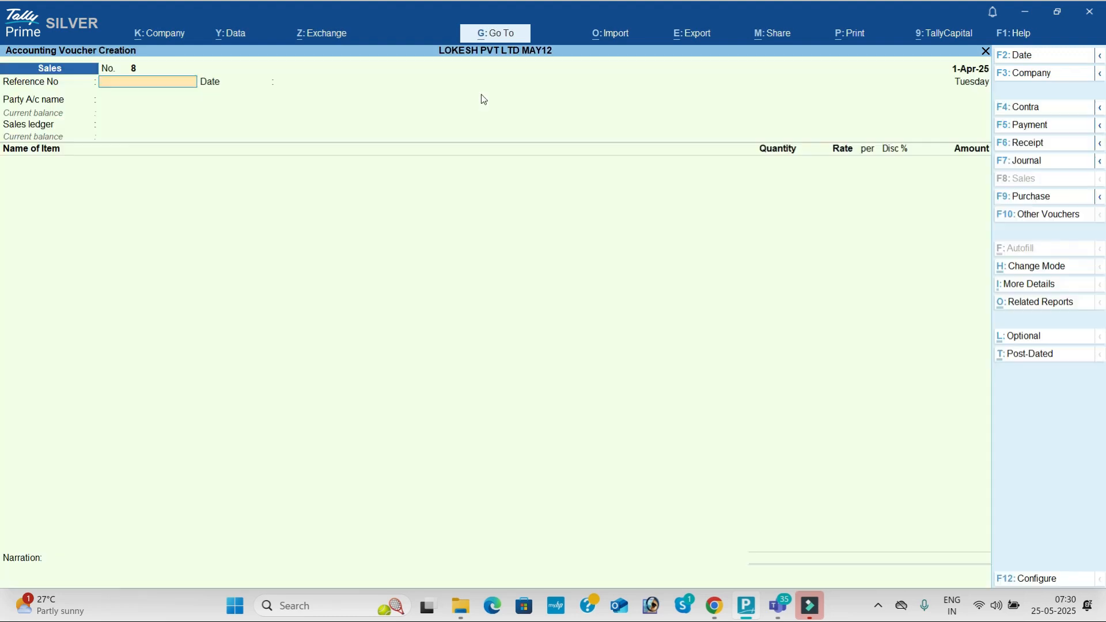
key(Return)
key(Return)
text(v)
key(Return)
key(Return)
key(Return)
key(Return)
key(Return)
key(Return)
key(Return)
key(Return)
key(Return)
key(Return)
key(Return)
key(Return)
key(Return)
key(Return)
key(Return)
key(Return)
key(Return)
key(Return)
key(Return)
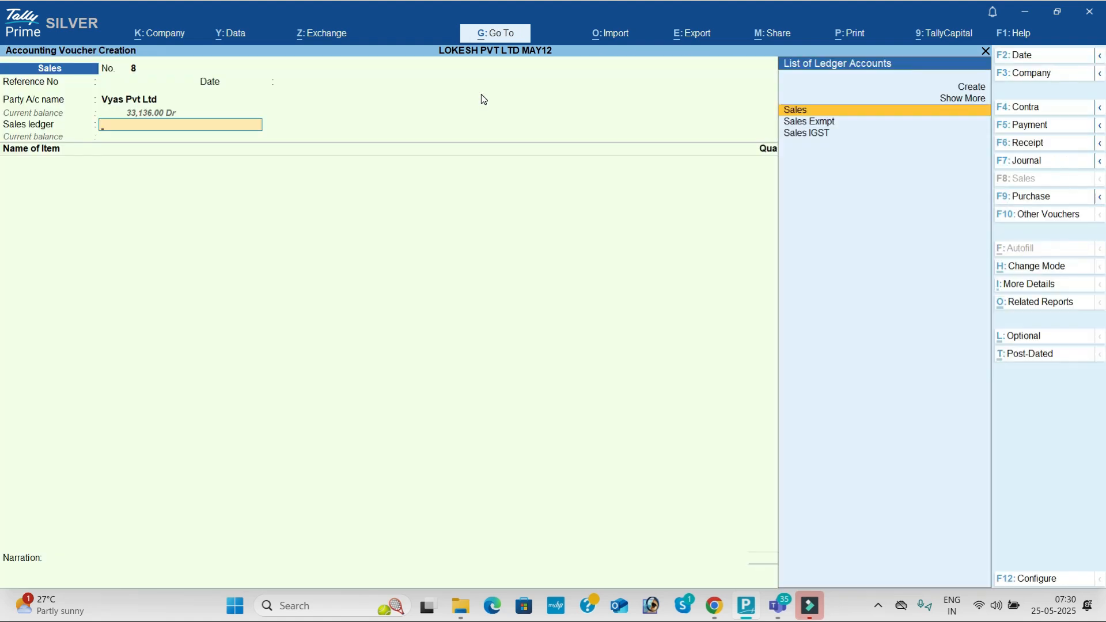
key(Return)
key(BackSpace)
key(Down)
key(Return)
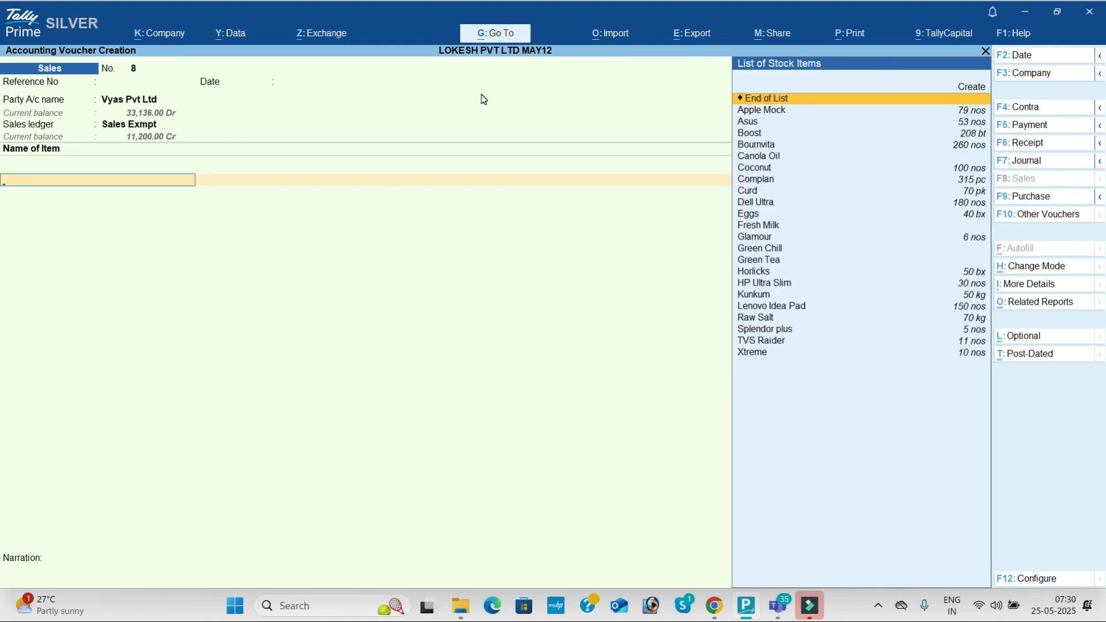
Step: Create stock item Rice with unit kg, HSN 2899 and Exempt taxability
text(R)
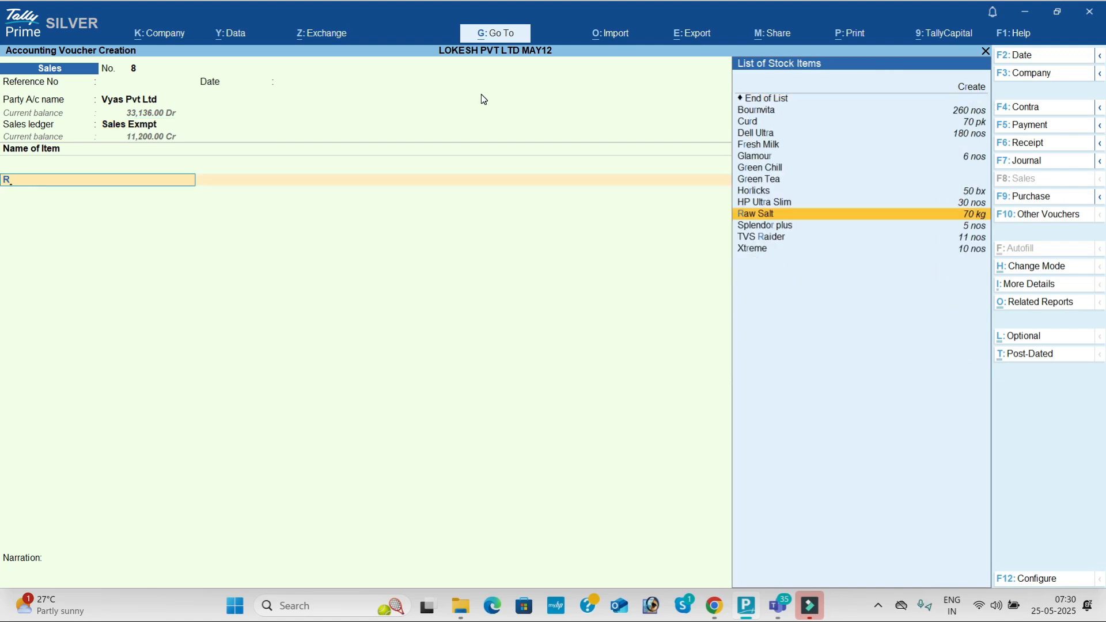
key(alt)
key(alt+c)
text(Rice)
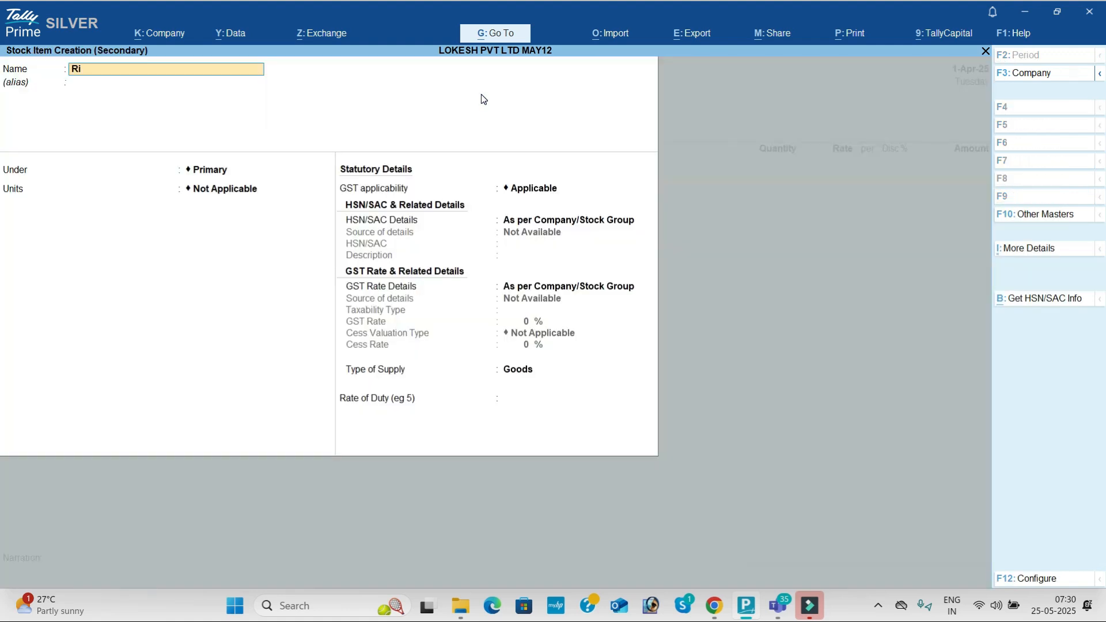
key(Return)
key(Return)
key(Return)
key(Down)
key(Down)
key(Down)
key(Down)
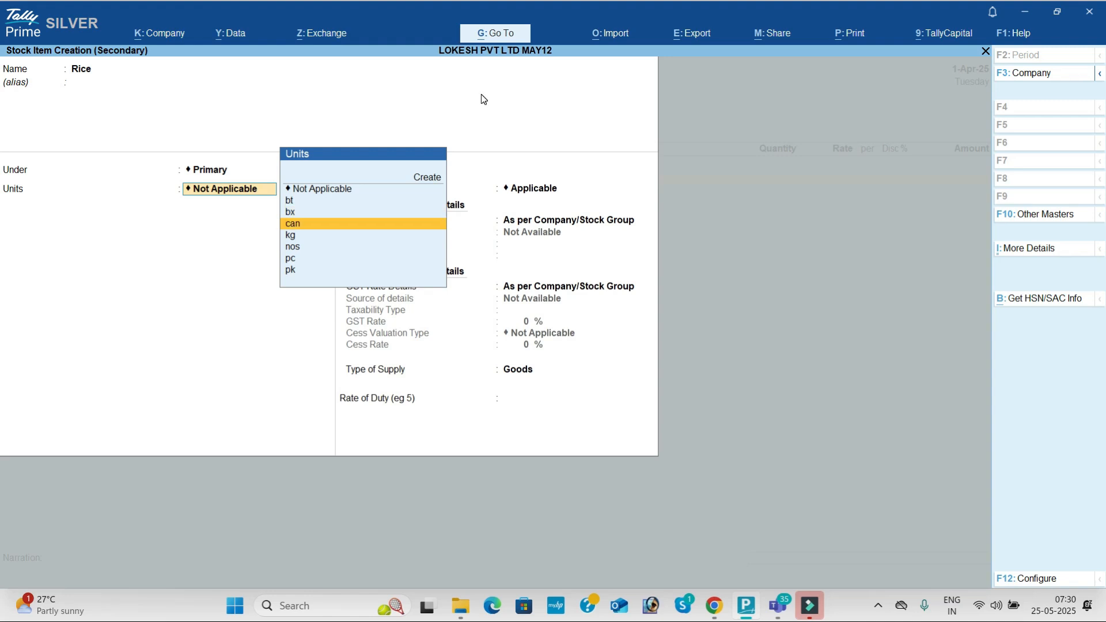
key(Return)
key(Return)
key(Return)
key(Down)
key(Return)
text(2899)
key(Return)
key(Return)
key(Down)
key(Return)
key(Up)
key(Up)
key(Up)
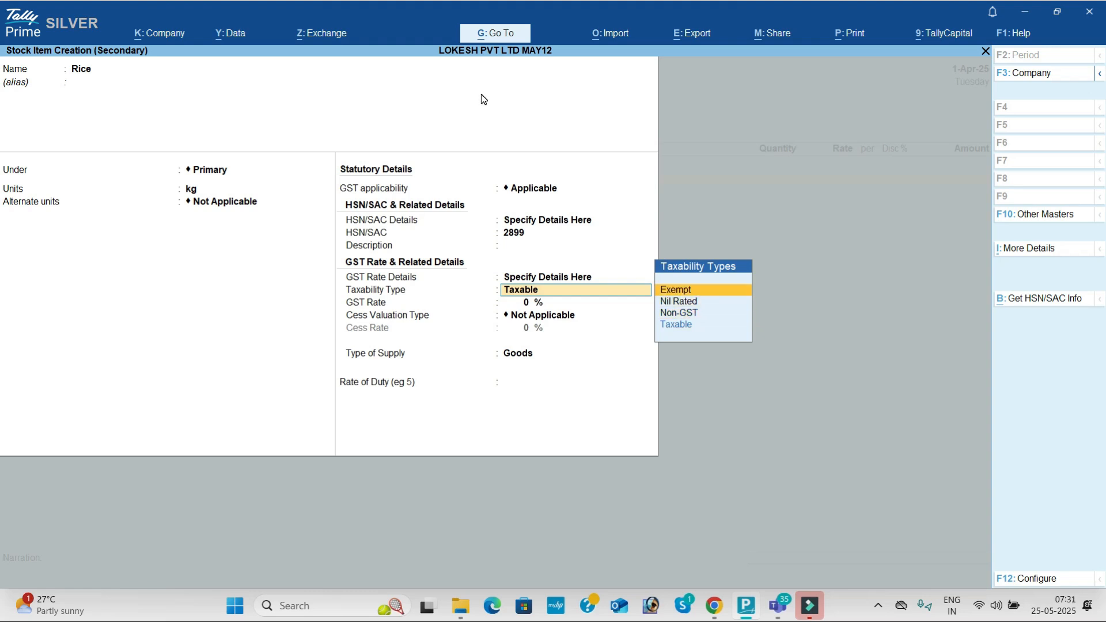
key(Return)
Step: Bill Rice 10 at 1,500, Coconut 10 at 100, and Raw Salt quantity 10
key(Return)
key(Return)
key(Return)
text(10)
key(Return)
text(1,500)
key(Return)
key(Return)
key(Return)
key(Return)
key(Return)
key(Return)
text(Co)
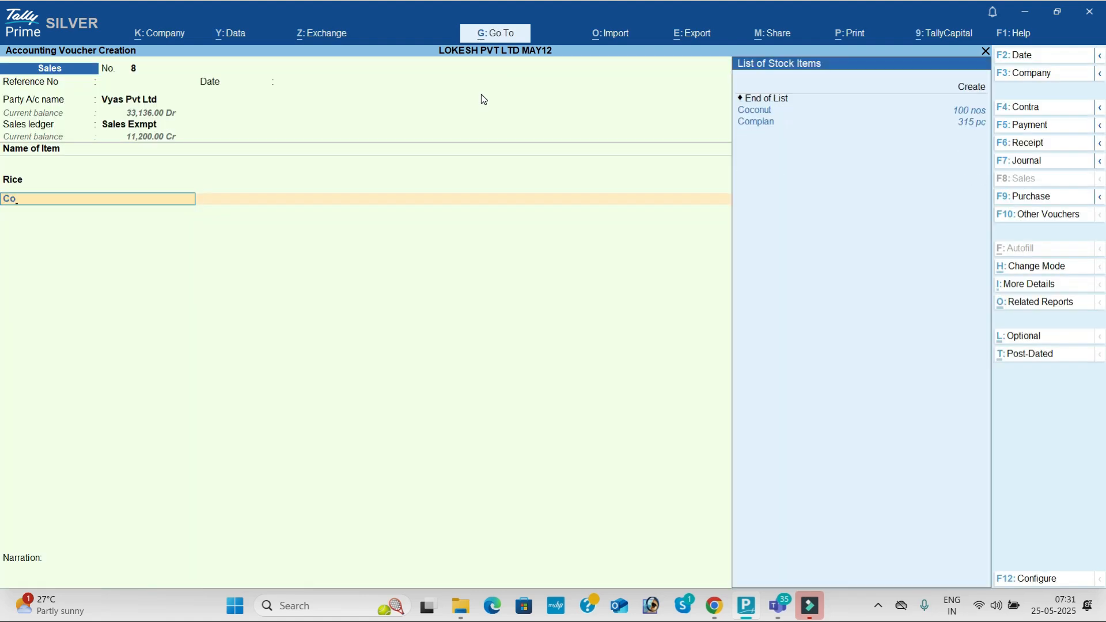
key(Return)
text(10)
key(Return)
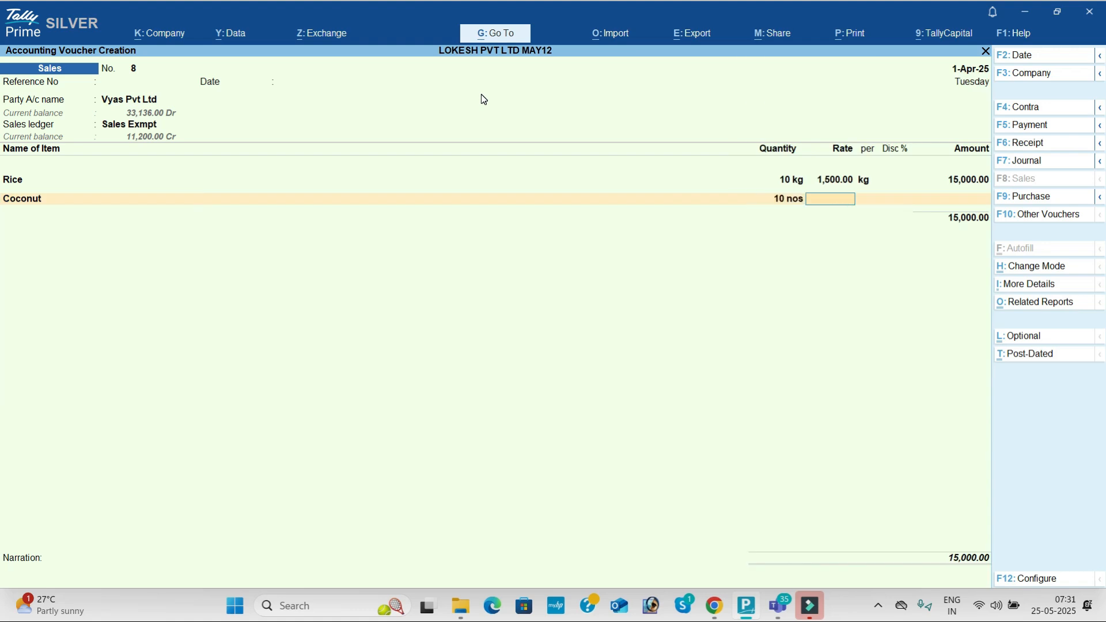
text(100)
key(Return)
key(Return)
key(Return)
key(Return)
key(Return)
key(Return)
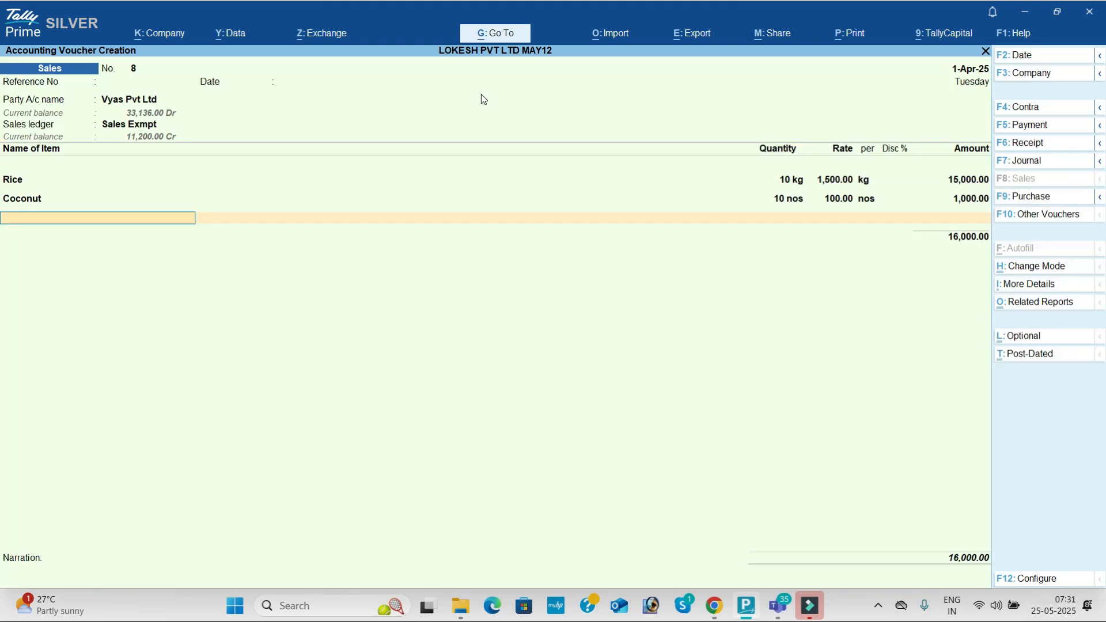
text(raw)
key(Return)
text(10)
key(Return)
key(Return)
key(Return)
key(Return)
key(Return)
key(Return)
key(Return)
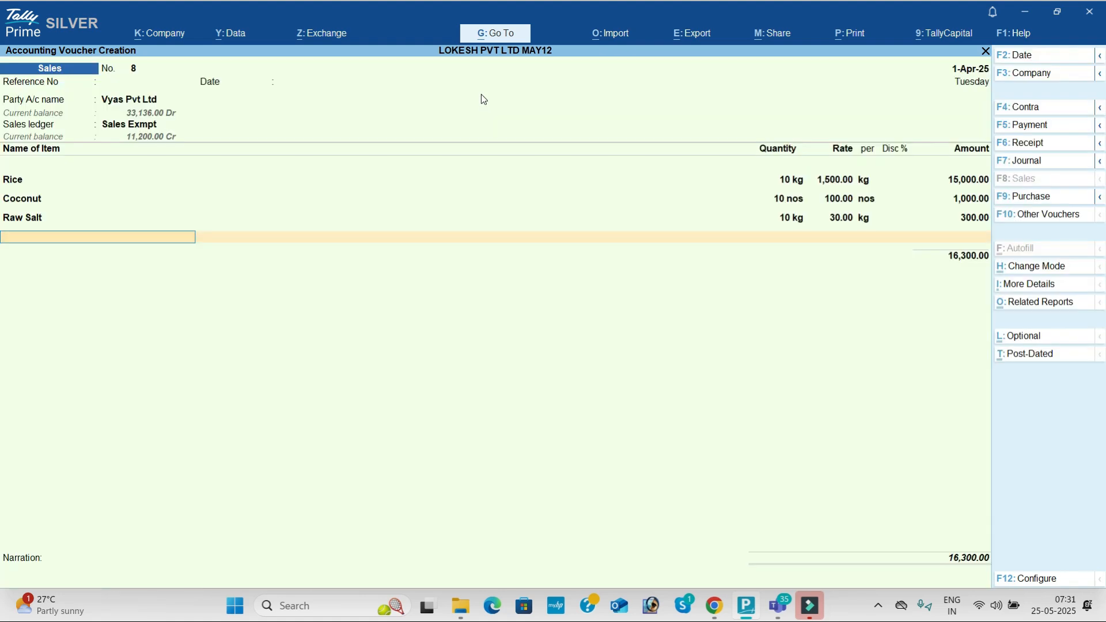
key(ctrl+p)
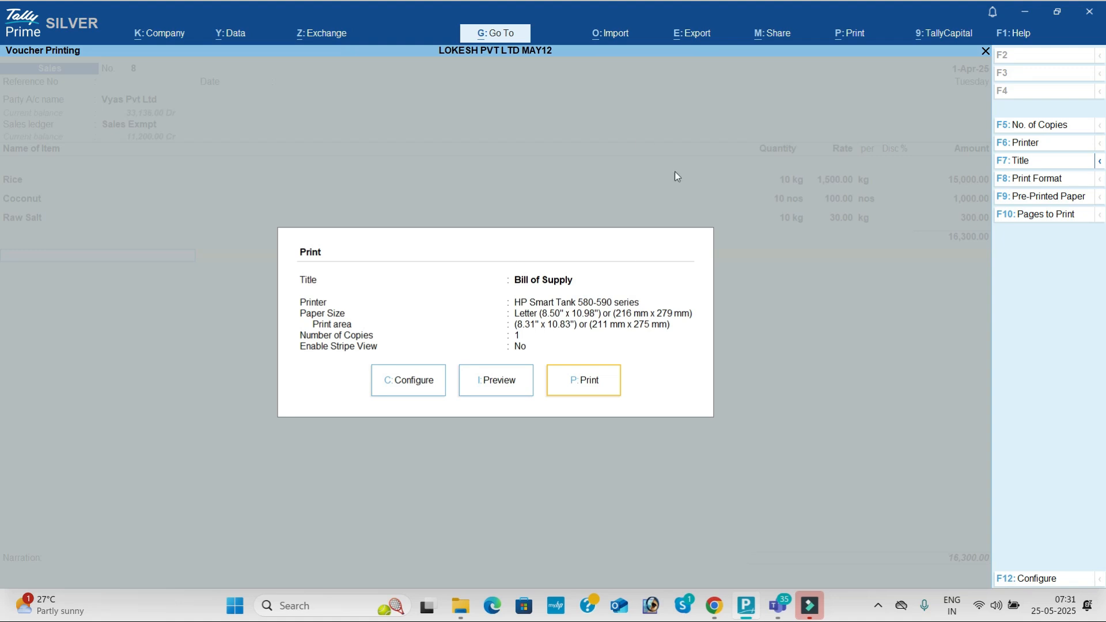
key(i)
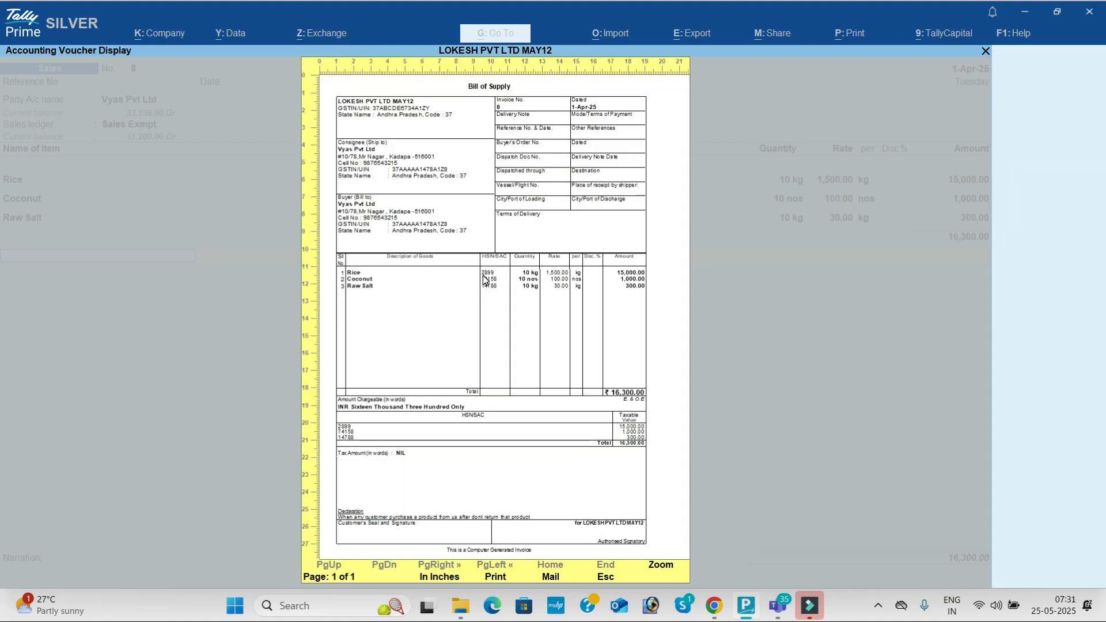
click(484, 281)
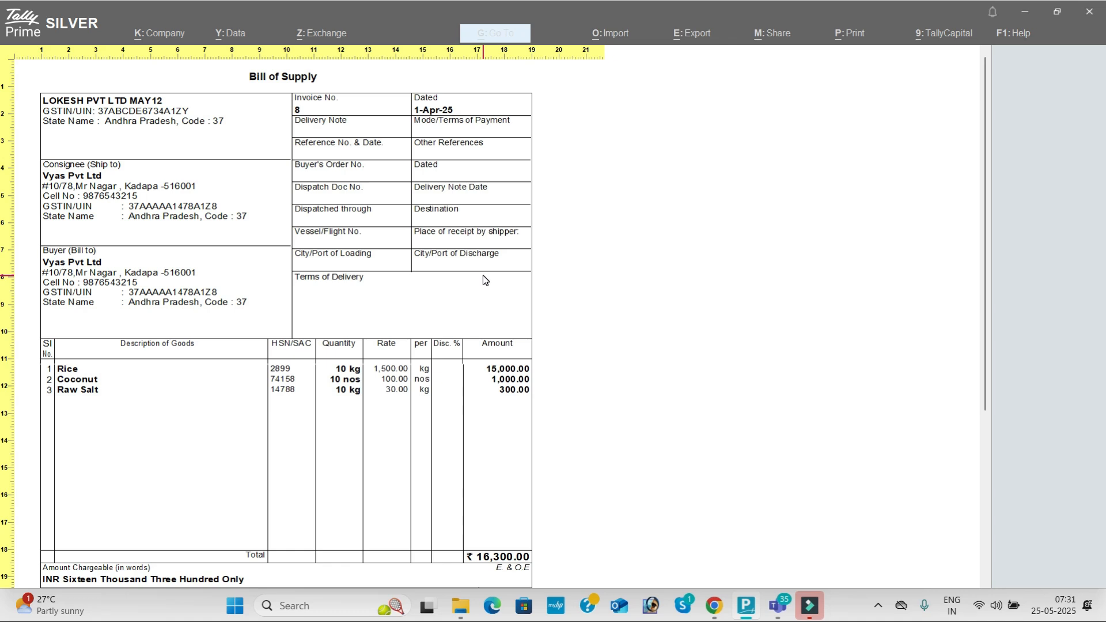
key(Escape)
key(Escape)
key(Escape)
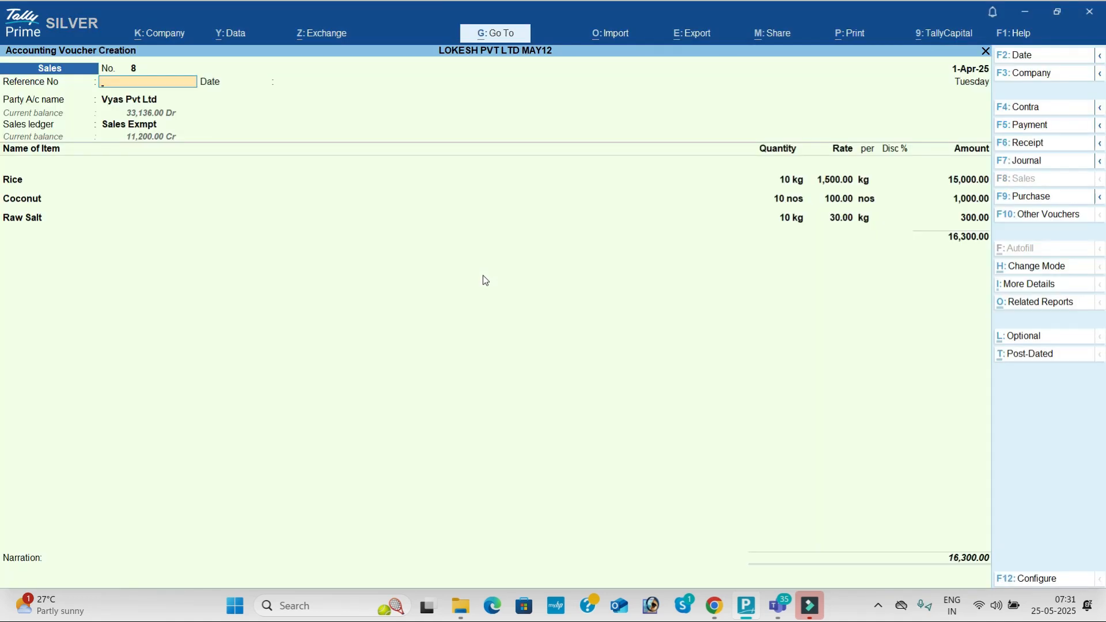
Step: Switch to the Microsoft Teams Tally Batch 70 meeting window with Alt+Tab
key(alt+Tab)
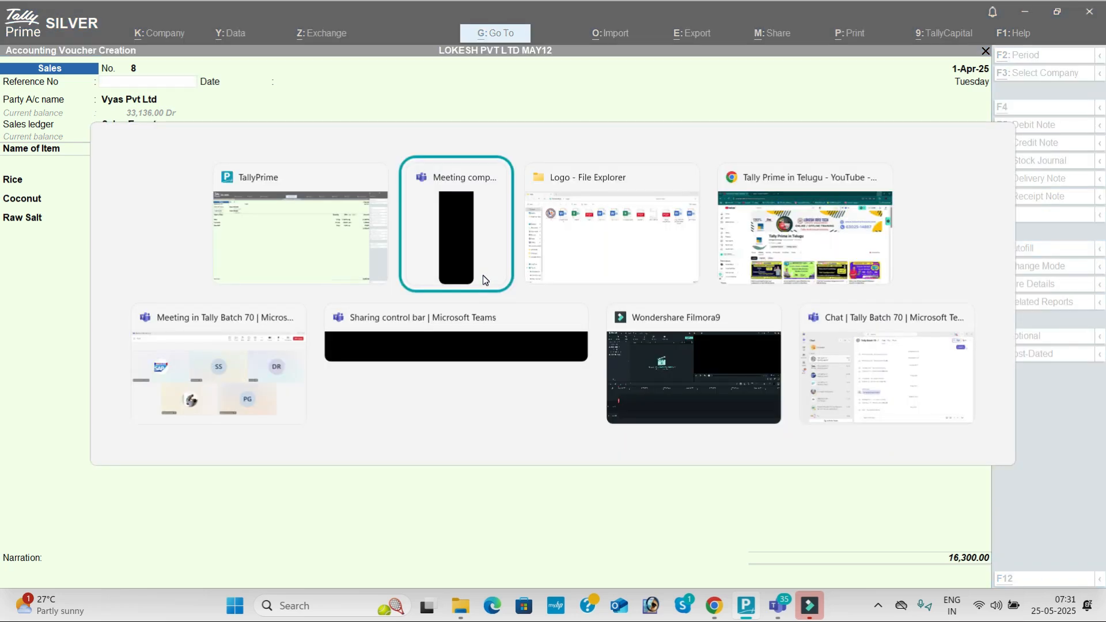
key(alt+Tab)
key(alt+Tab)
key(alt+Tab)
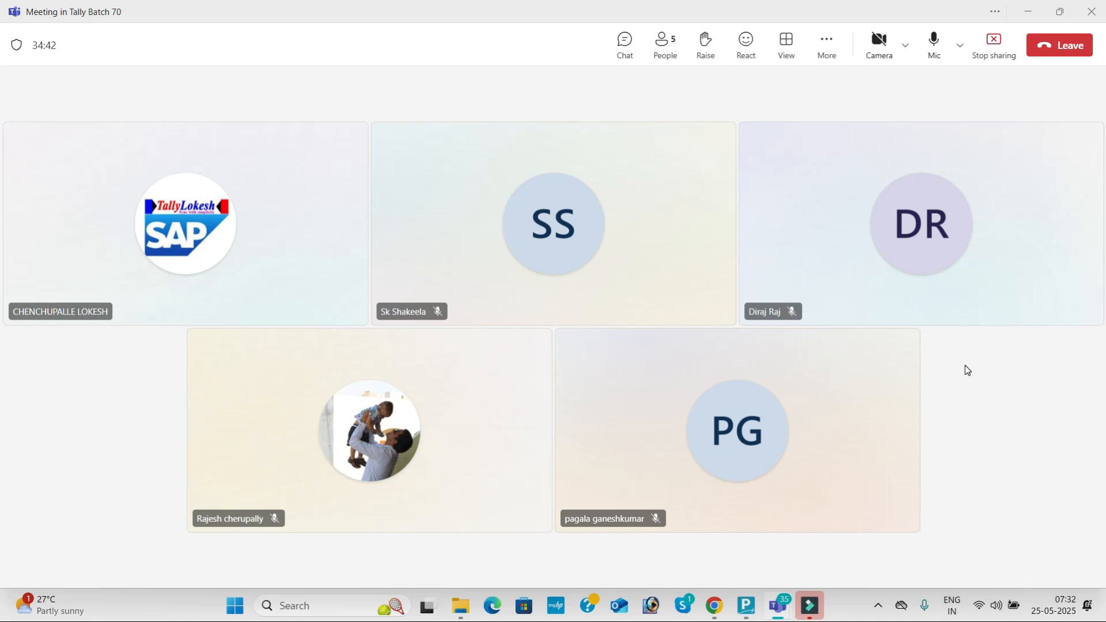
Step: Leave the Tally Batch 70 meeting, dismiss the call rating, and bring up the screen recorder's controls
click(1075, 50)
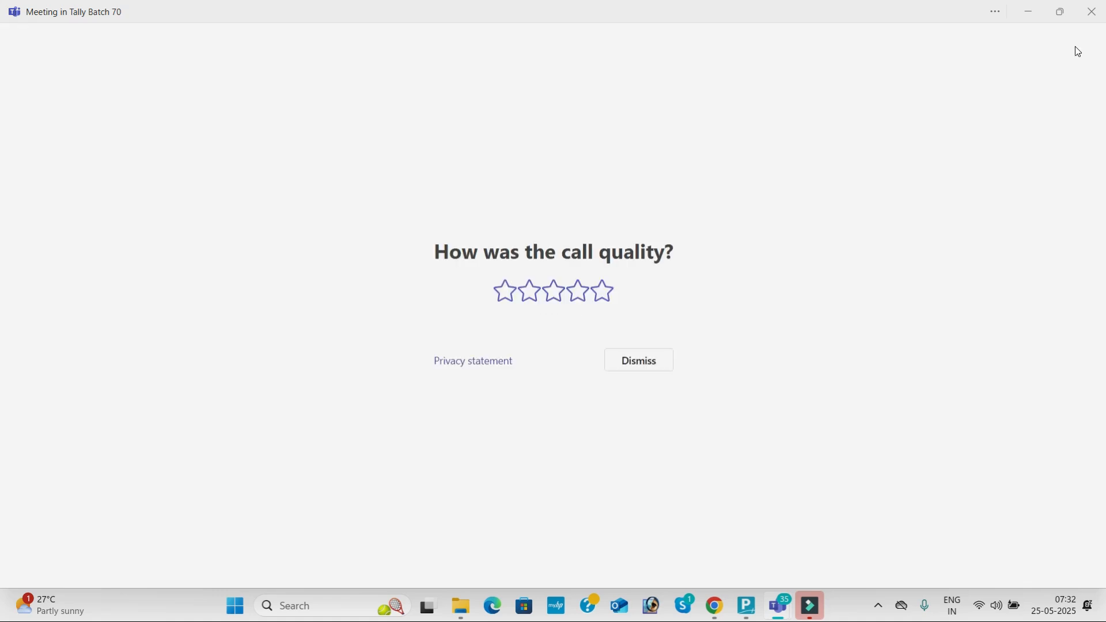
click(656, 360)
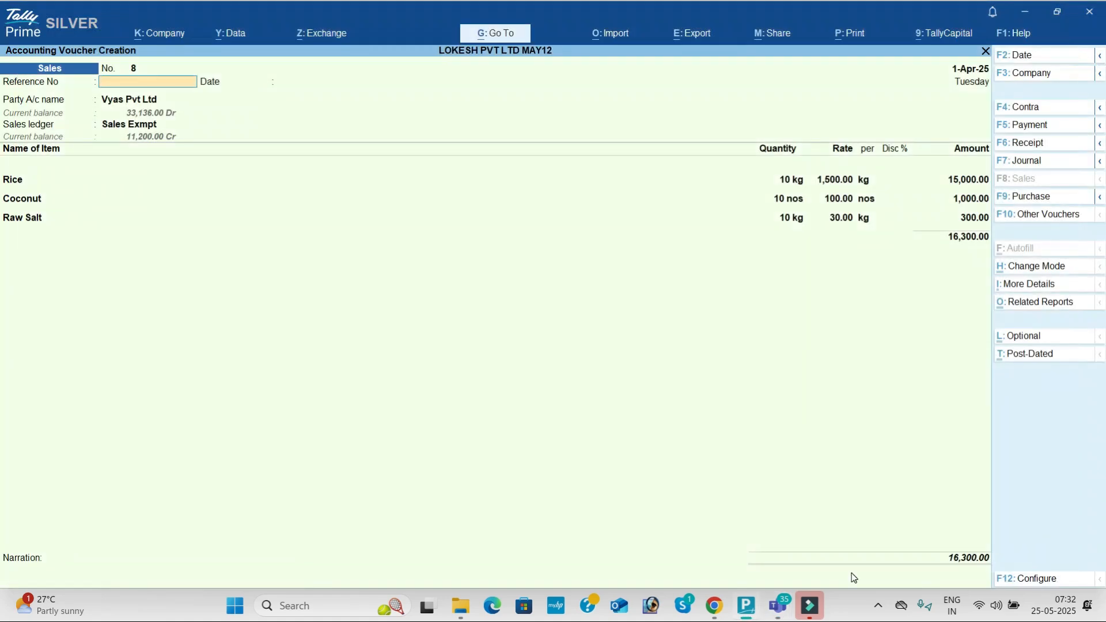
click(882, 603)
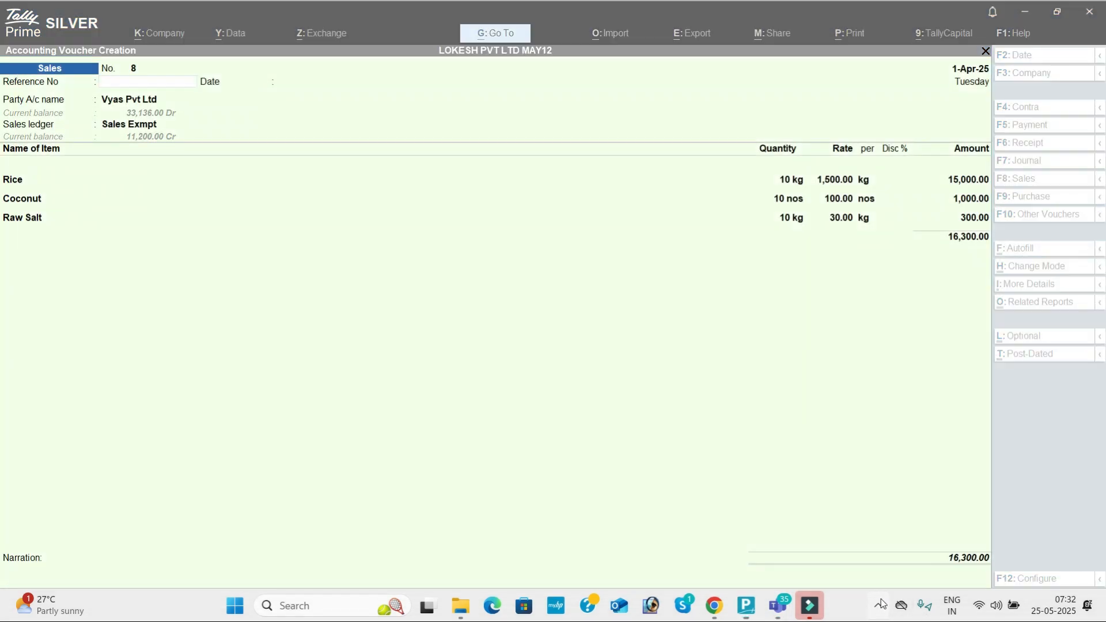
right_click(821, 557)
click(847, 569)
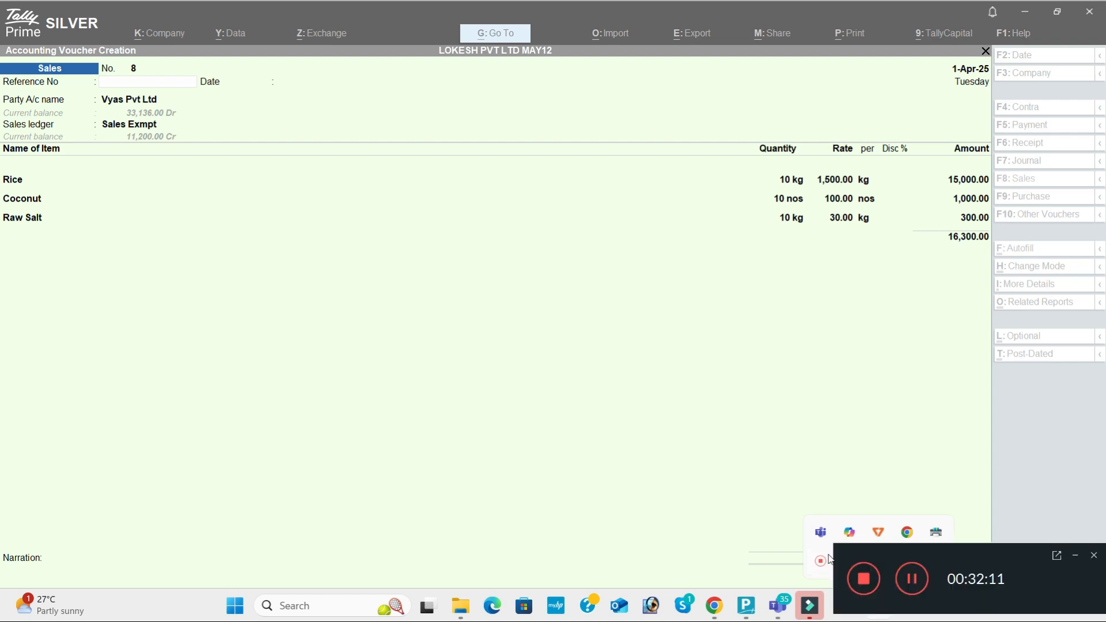